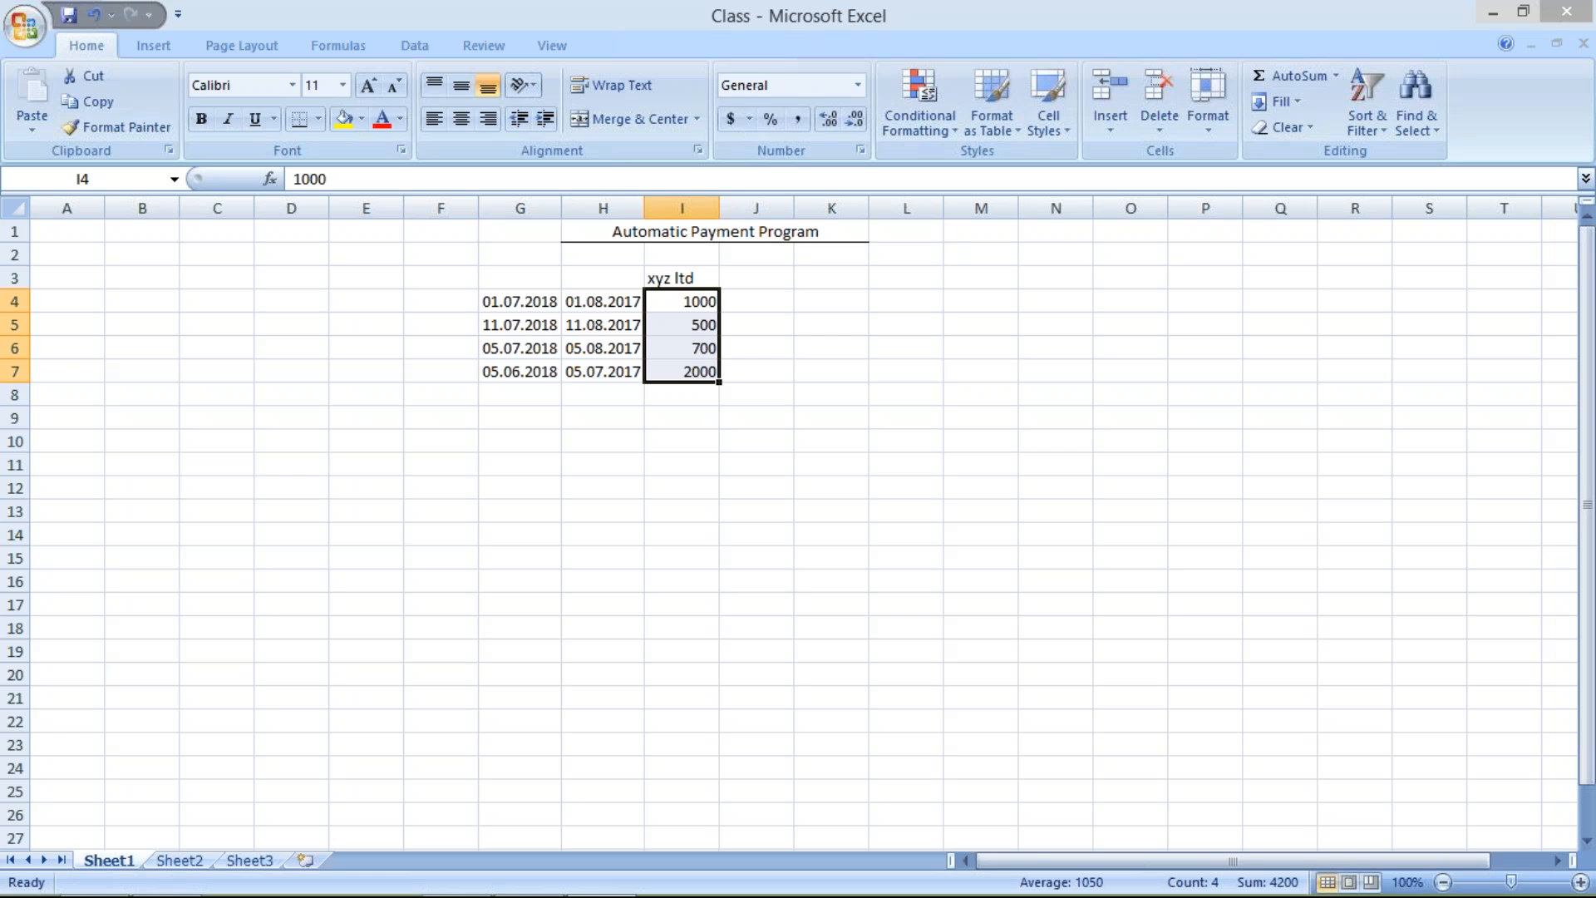
pyautogui.click(587, 413)
pyautogui.click(746, 302)
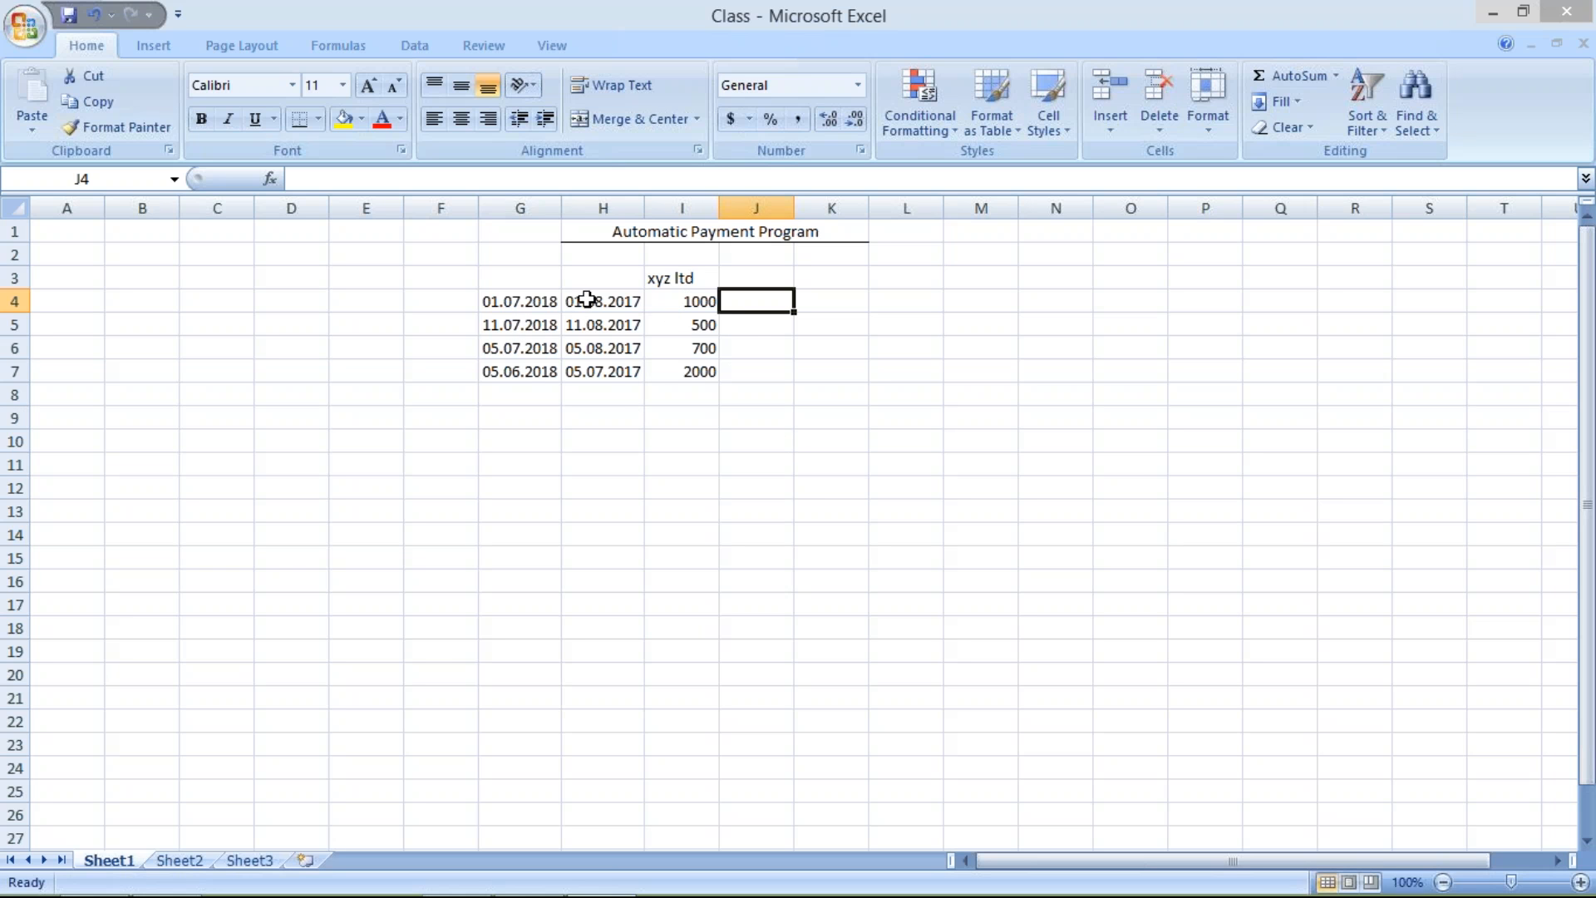
pyautogui.moveTo(525, 301); pyautogui.dragTo(753, 317)
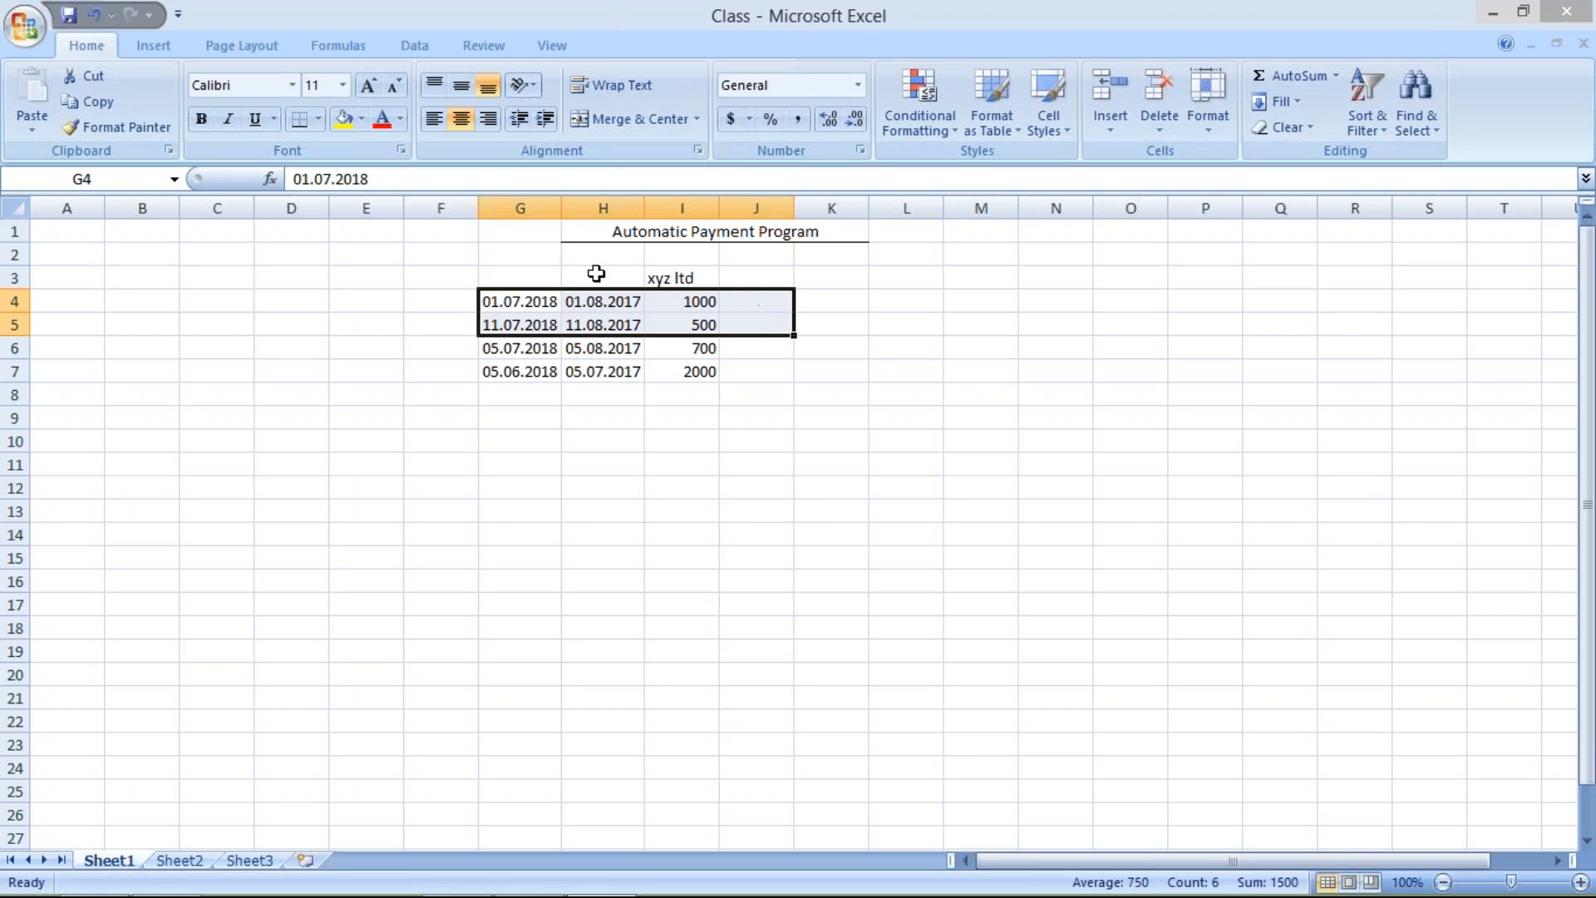
pyautogui.click(536, 276)
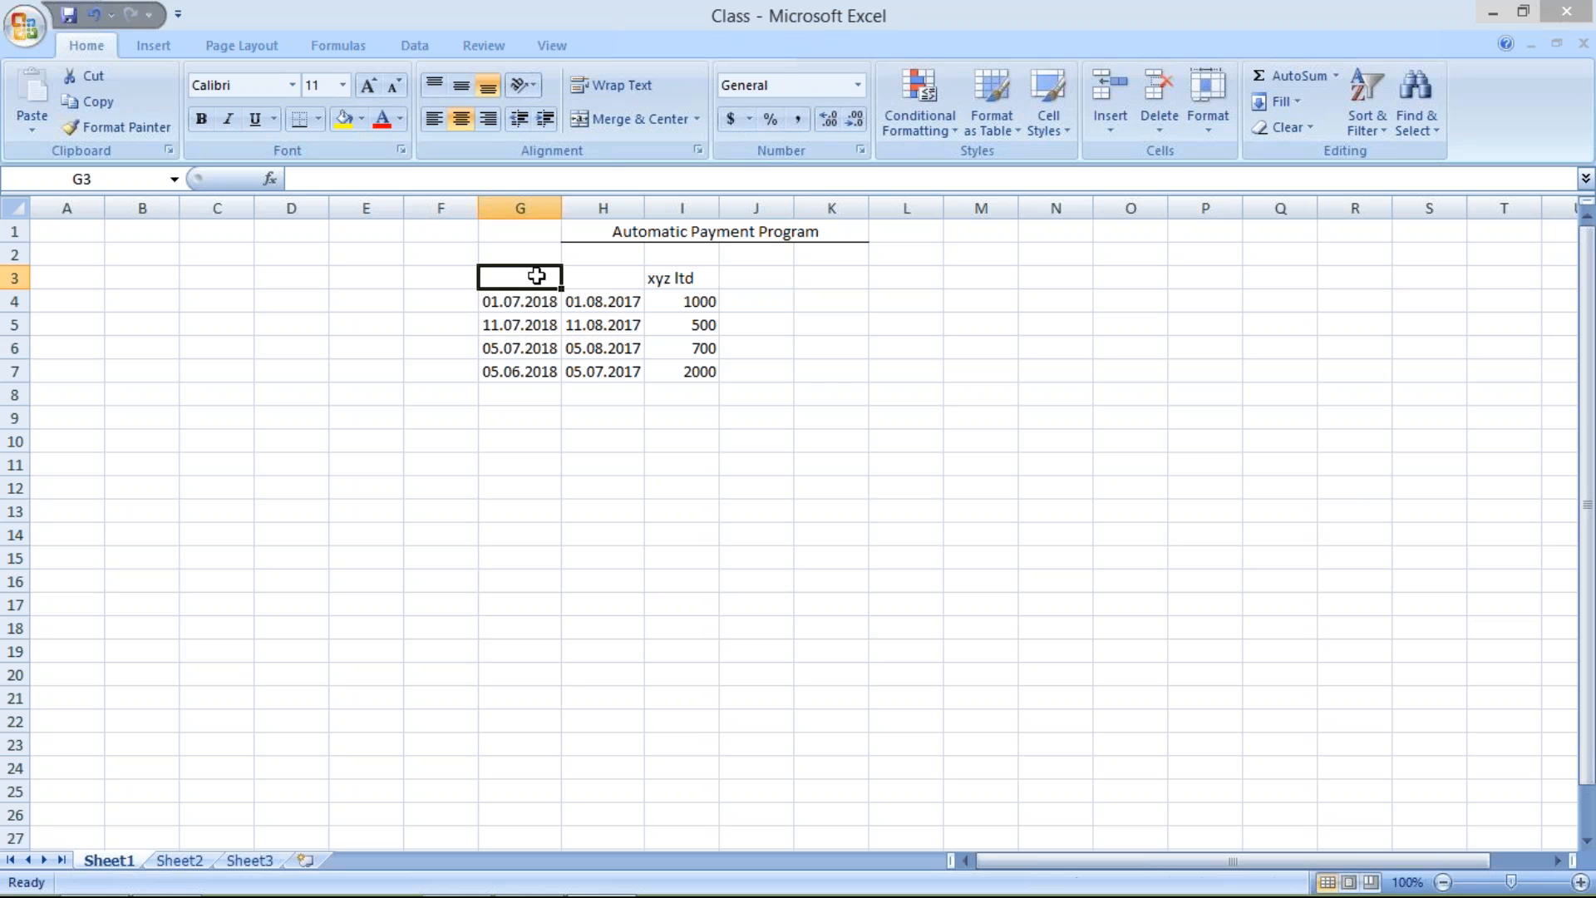
pyautogui.click(611, 279)
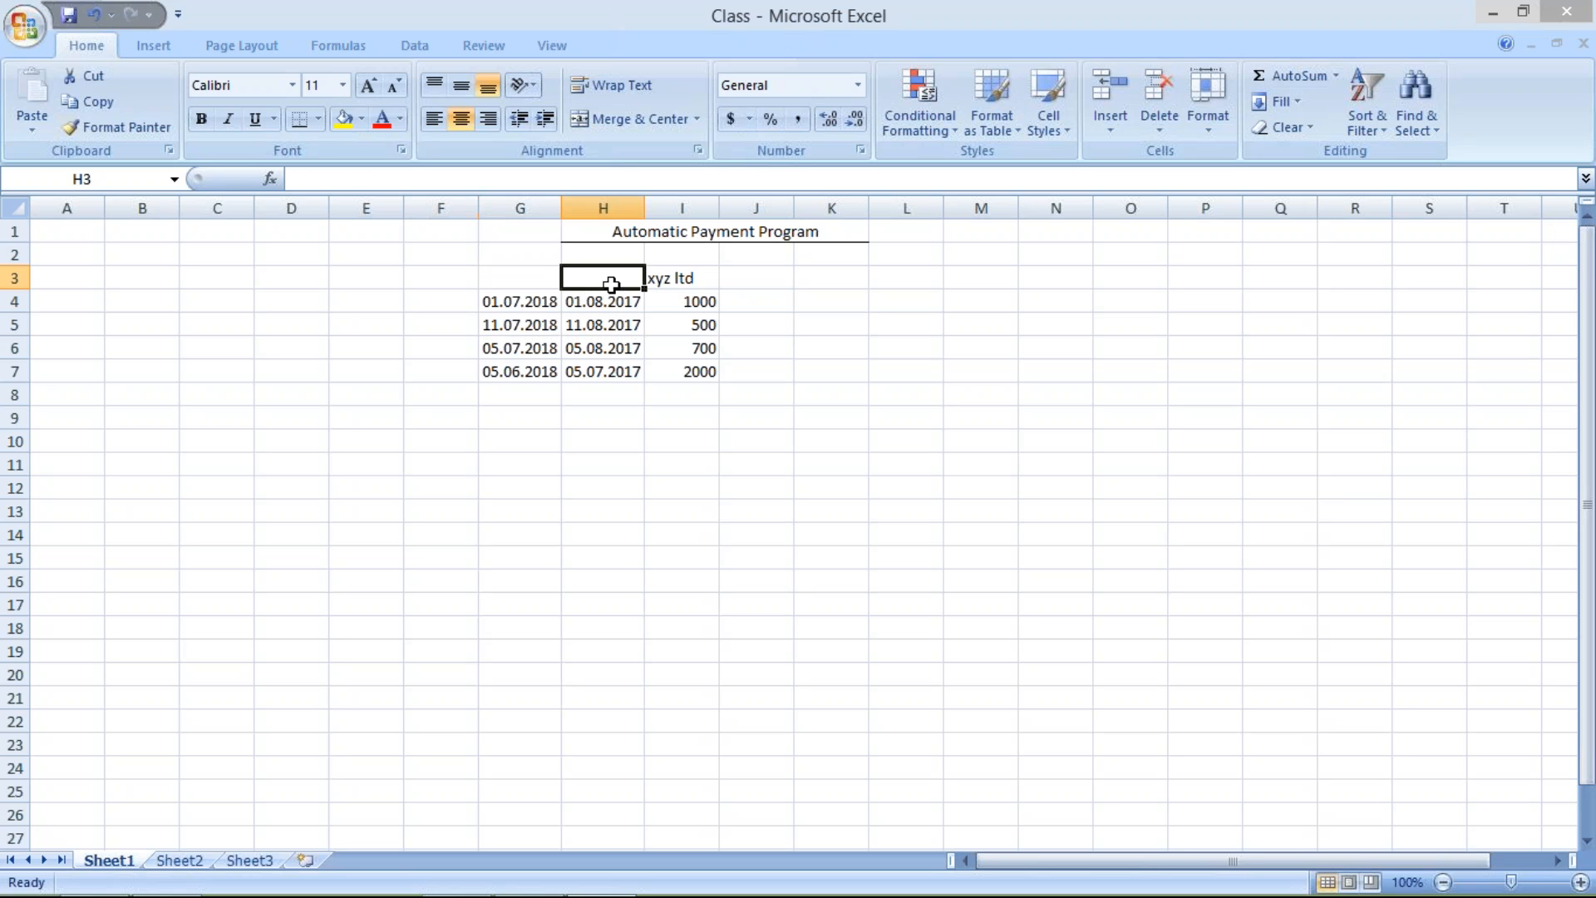
# Enter the status OD beside each of the four xyz ltd amounts, in cells J4 to J7
pyautogui.click(763, 302)
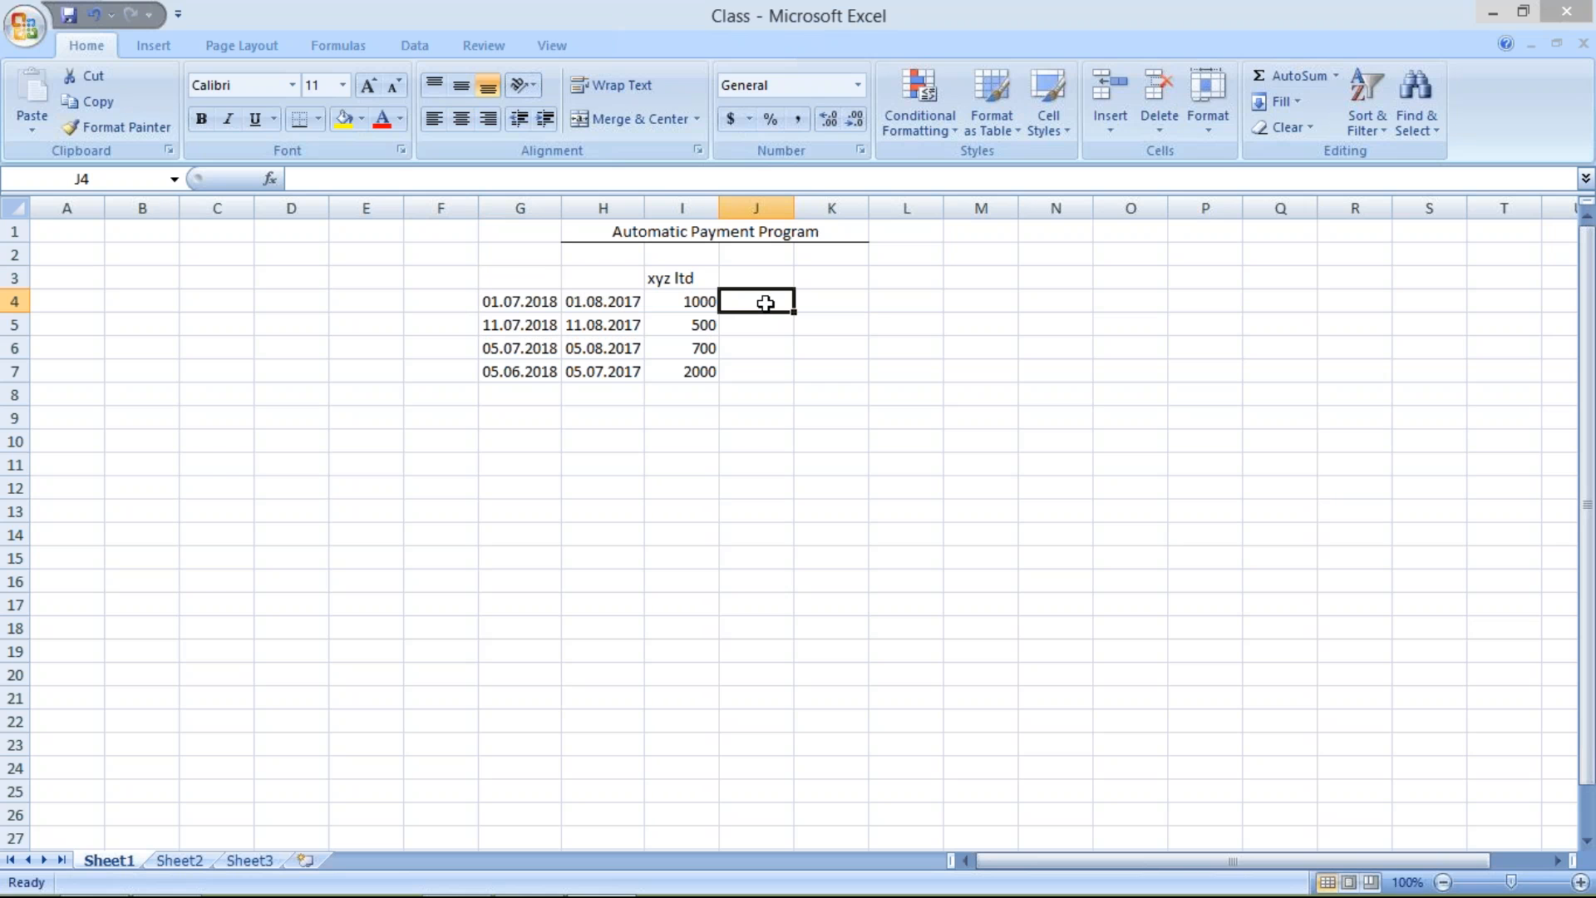
pyautogui.write('OD')
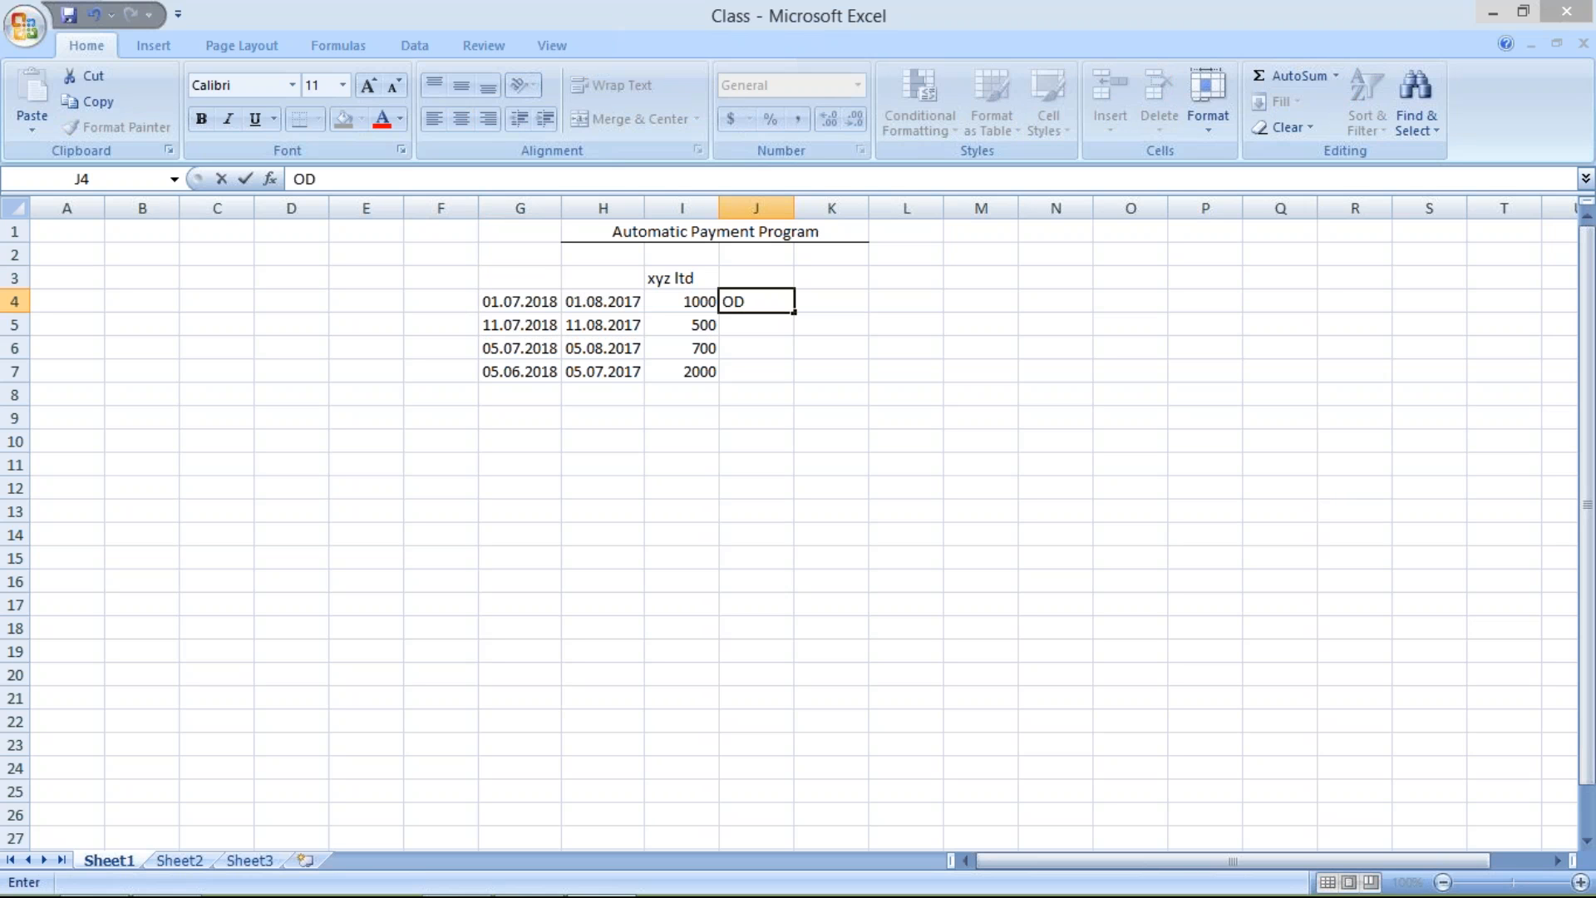
pyautogui.press('Return')
pyautogui.write('OD')
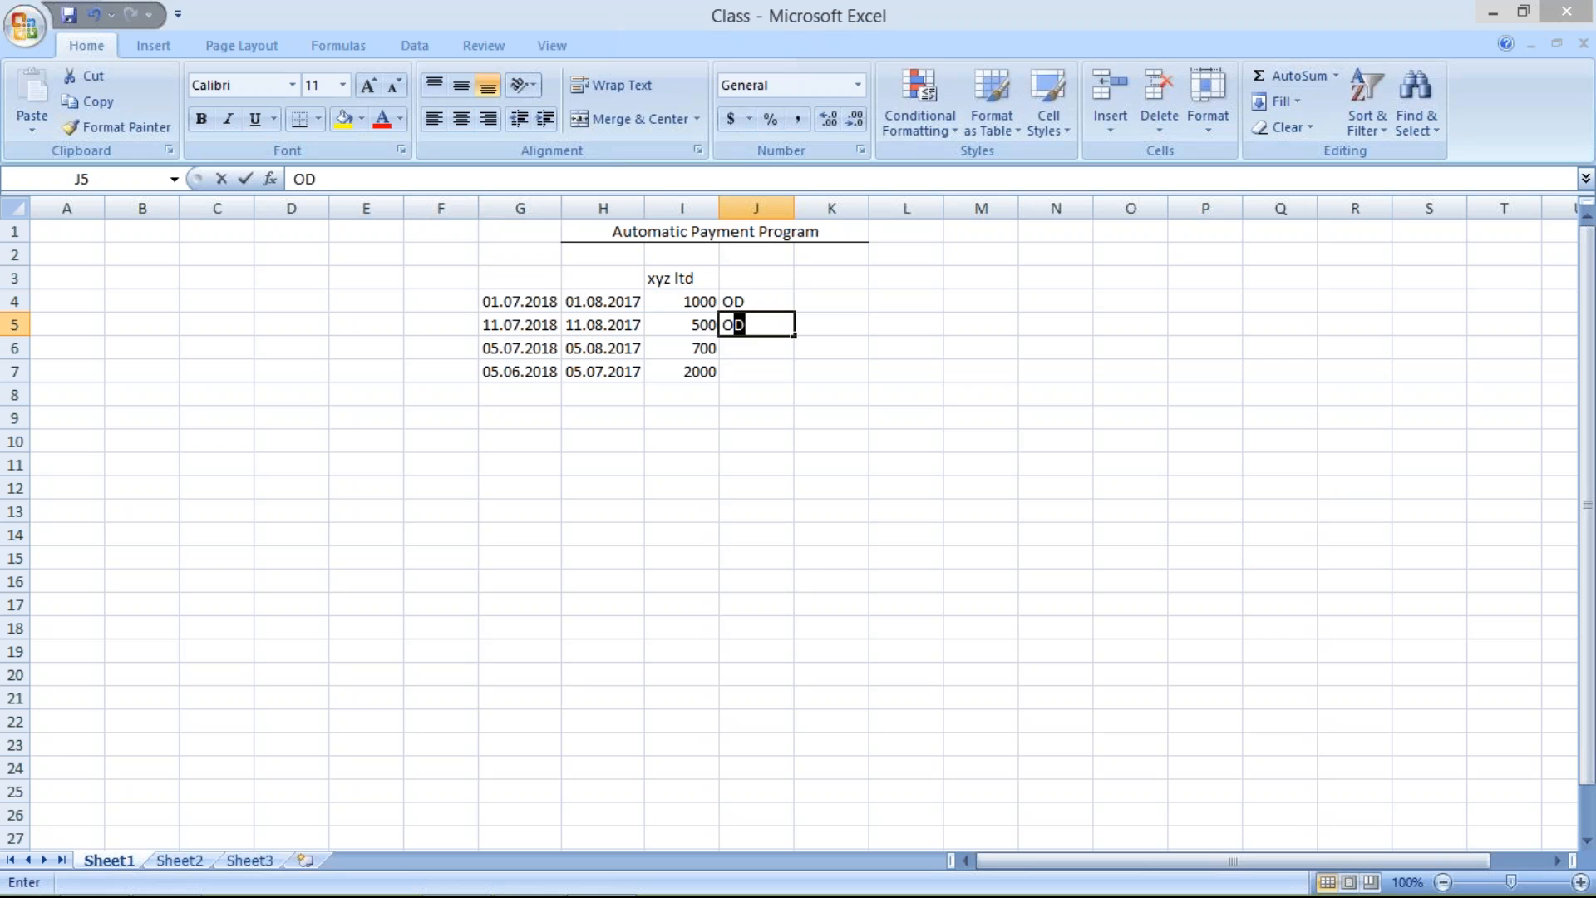
pyautogui.press('Return')
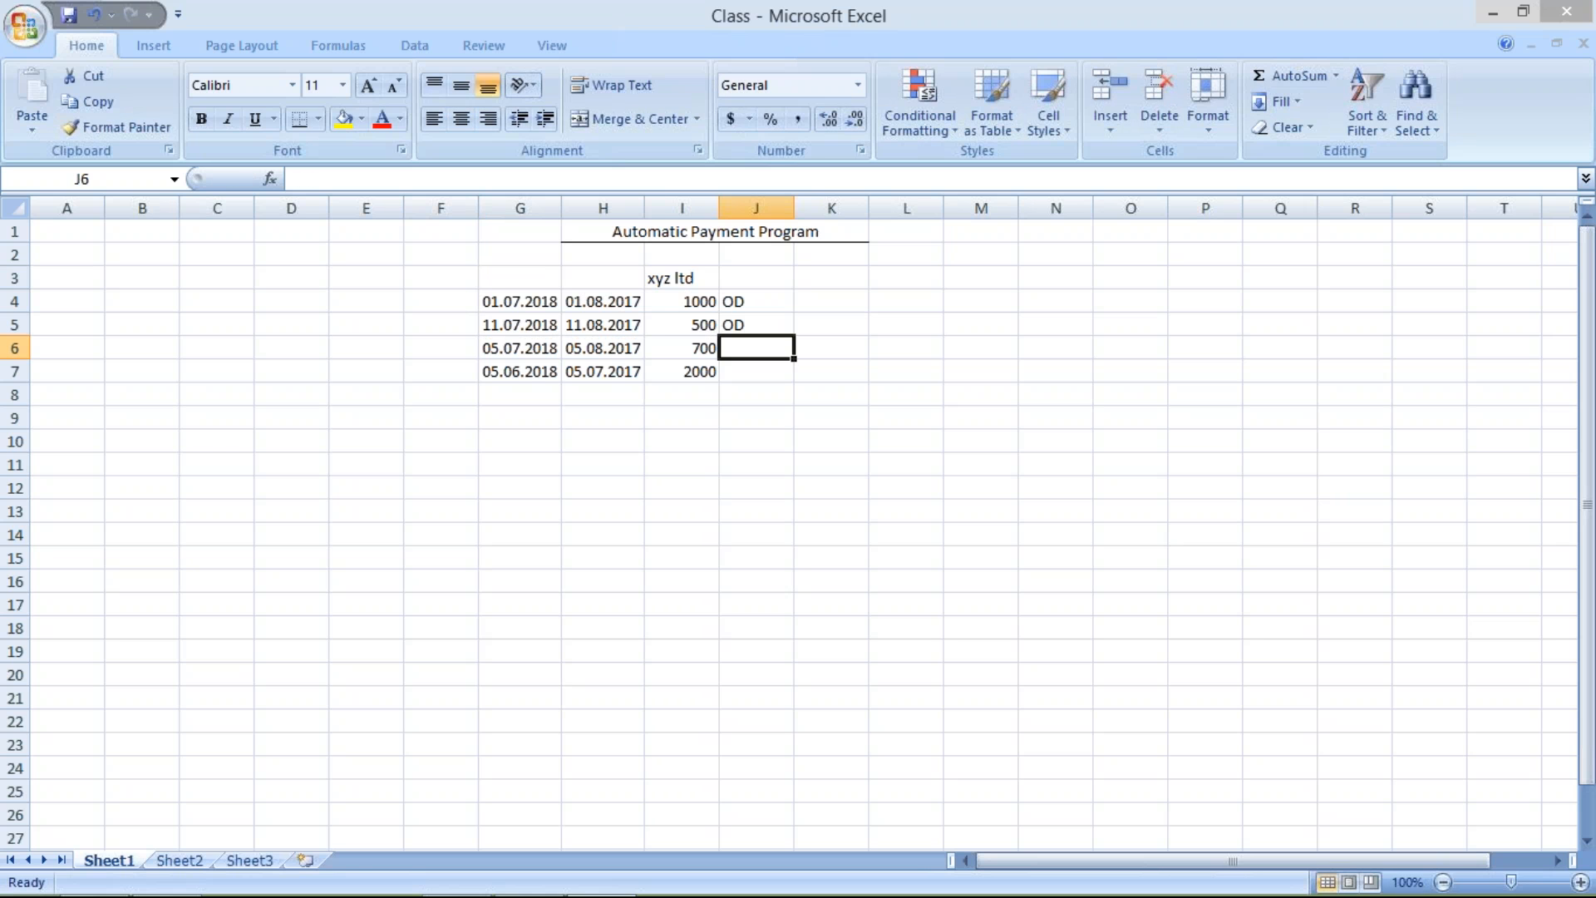
pyautogui.write('OD')
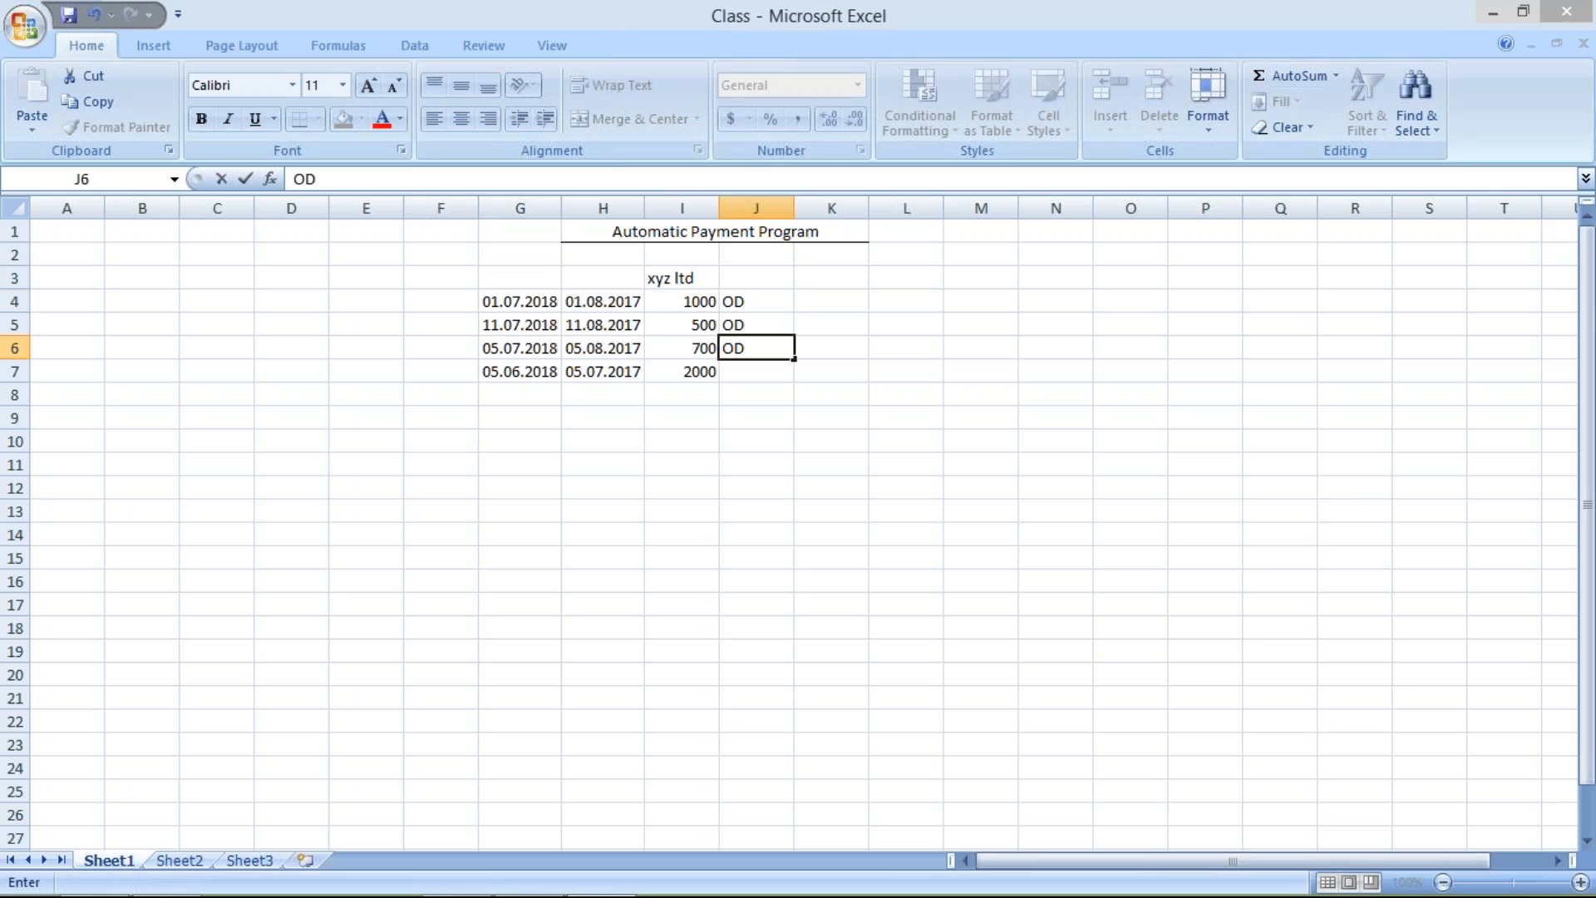
pyautogui.press('Return')
pyautogui.write('DO')
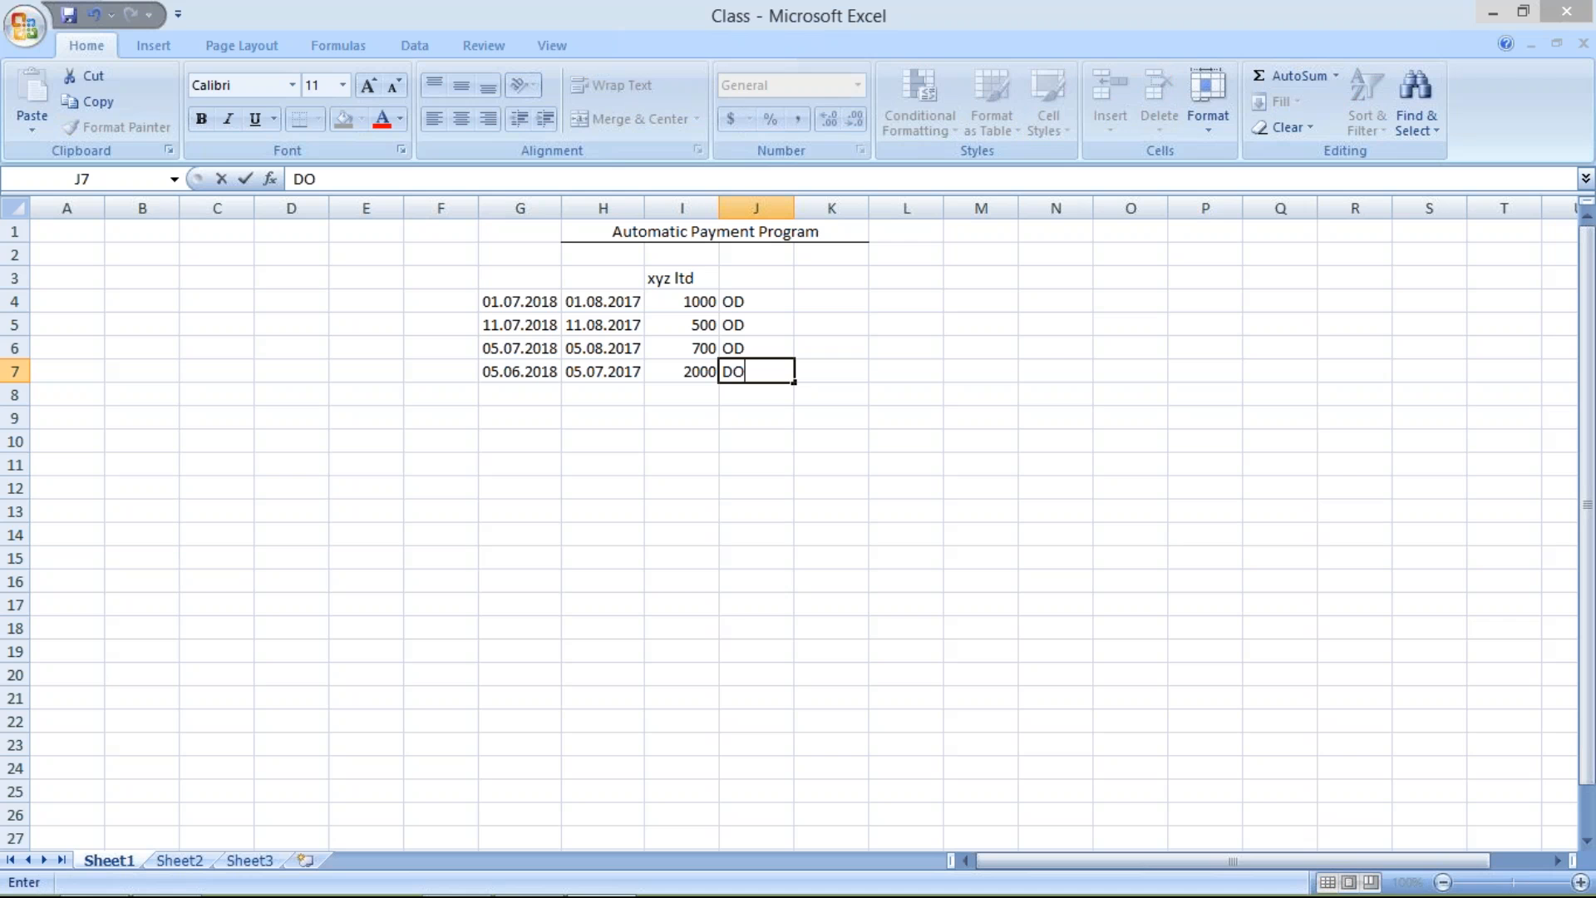
pyautogui.press('BackSpace')
pyautogui.press('BackSpace')
pyautogui.write('OD')
pyautogui.press('Return')
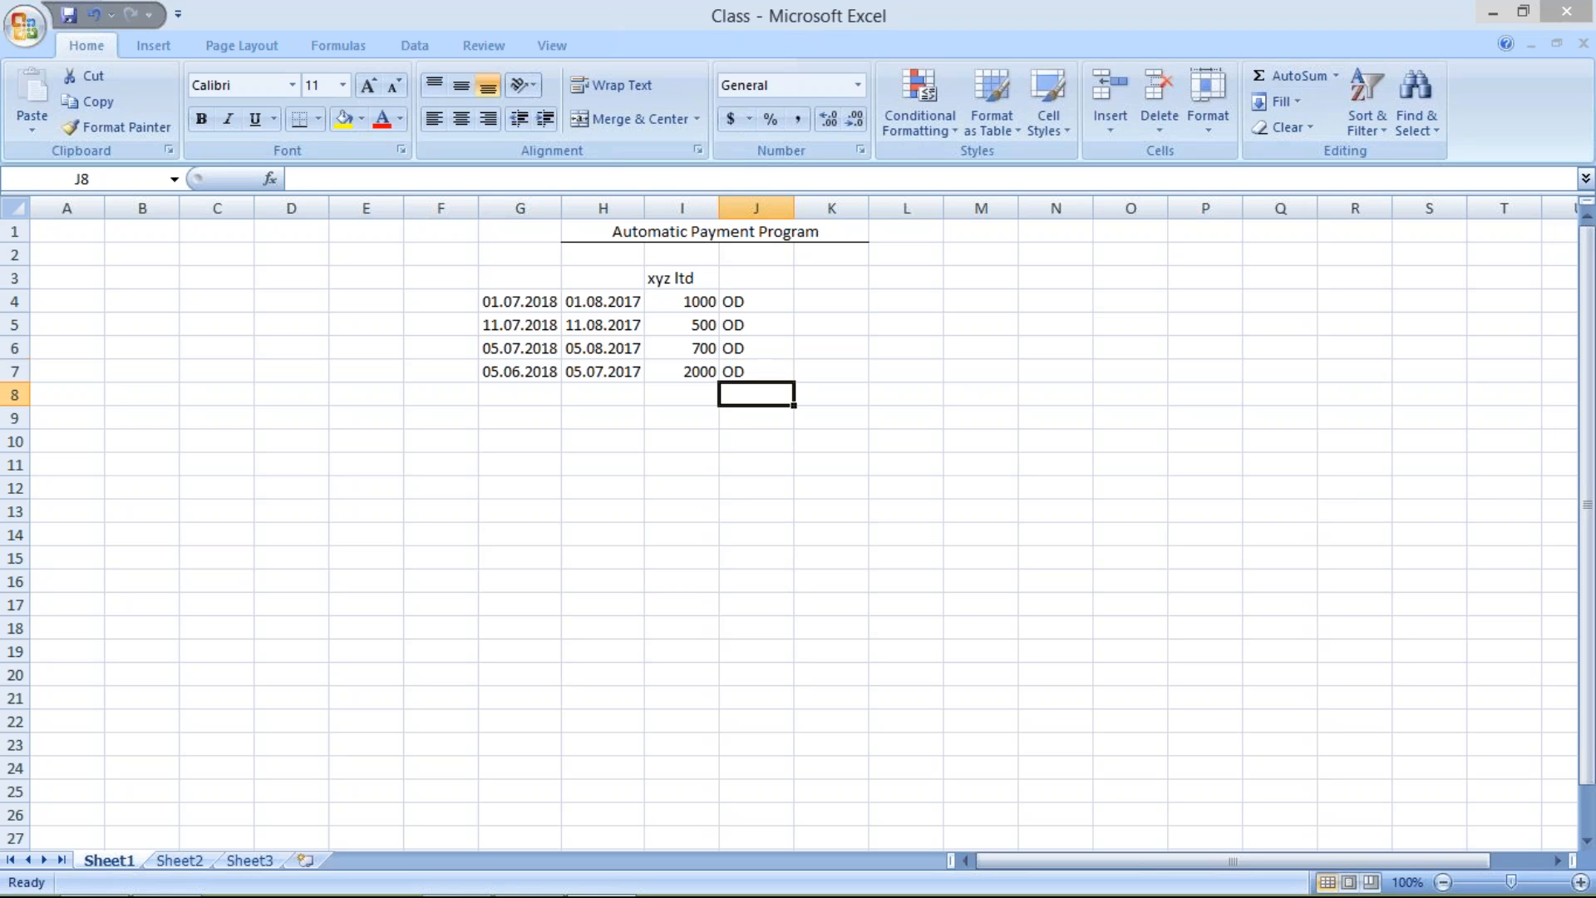
# Add a new invoice row below the existing ones with the dates 25.07.2017 in G8 and 25.08.2017 in H8
pyautogui.click(512, 396)
pyautogui.write('1')
pyautogui.press('BackSpace')
pyautogui.write('25.07')
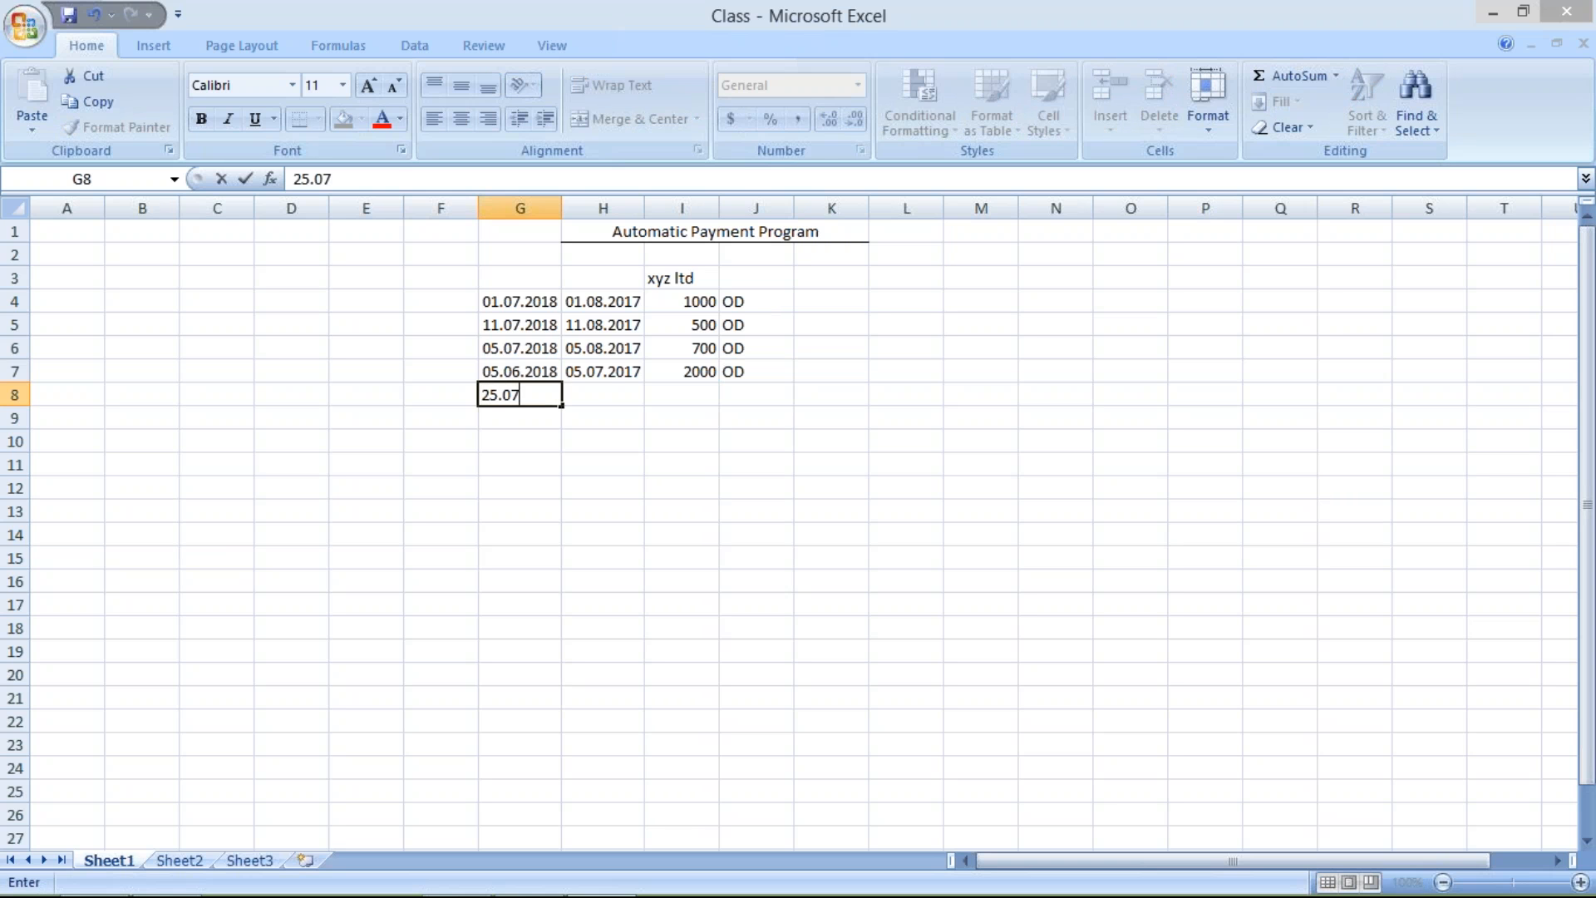
pyautogui.write('.2017')
pyautogui.click(589, 396)
pyautogui.write('25')
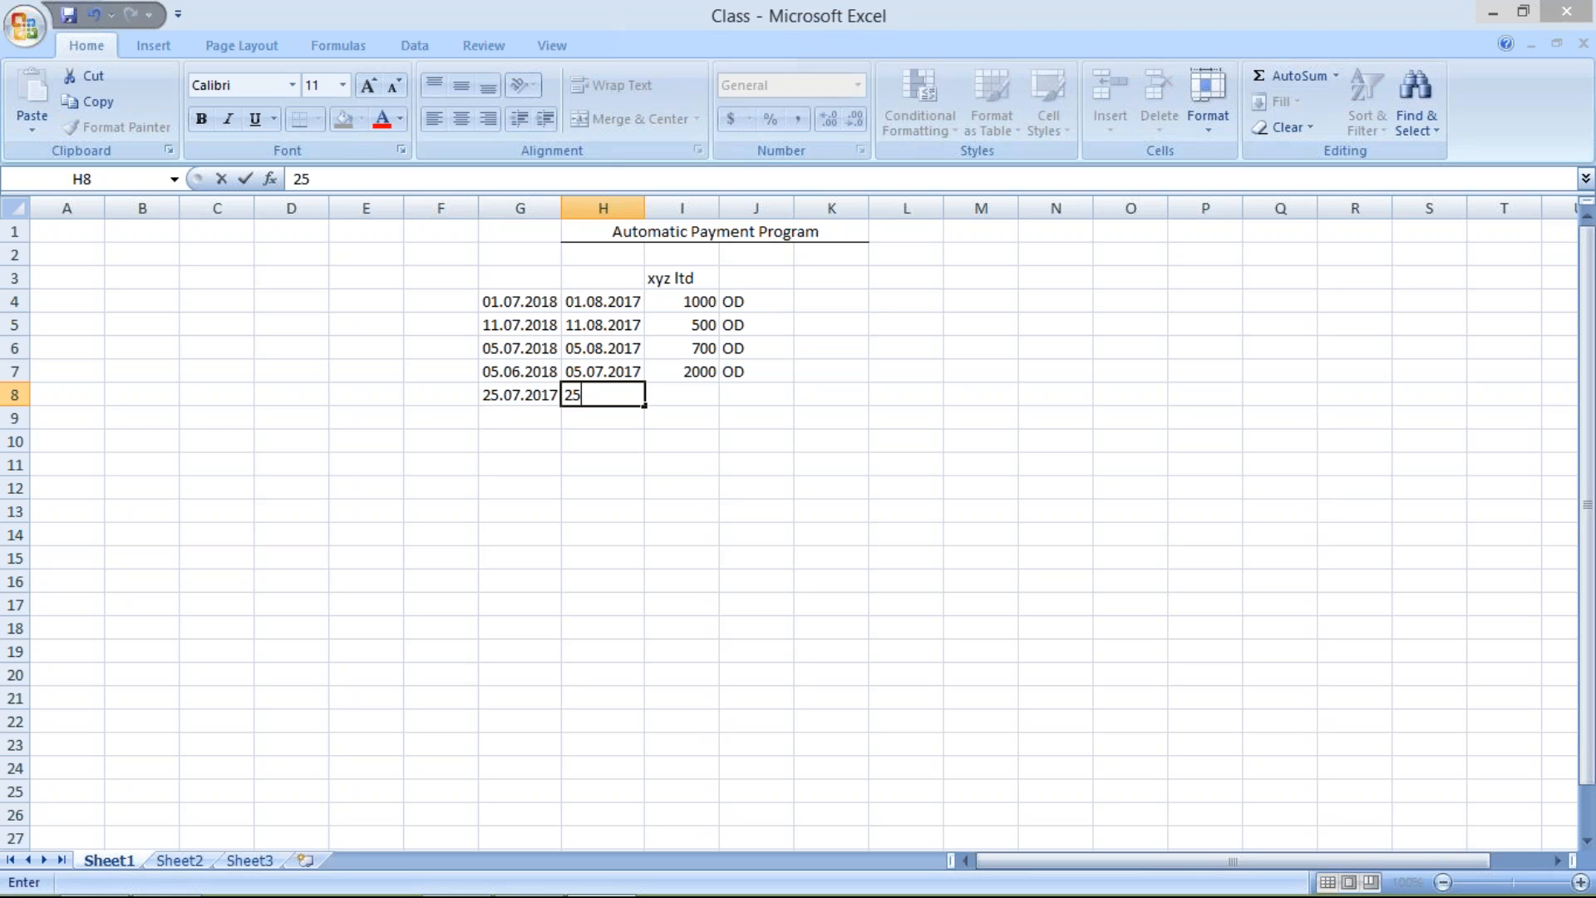
pyautogui.write('.08.2017')
# Complete the new row with the amount 4000 in I8 and the status ND in J8
pyautogui.click(667, 396)
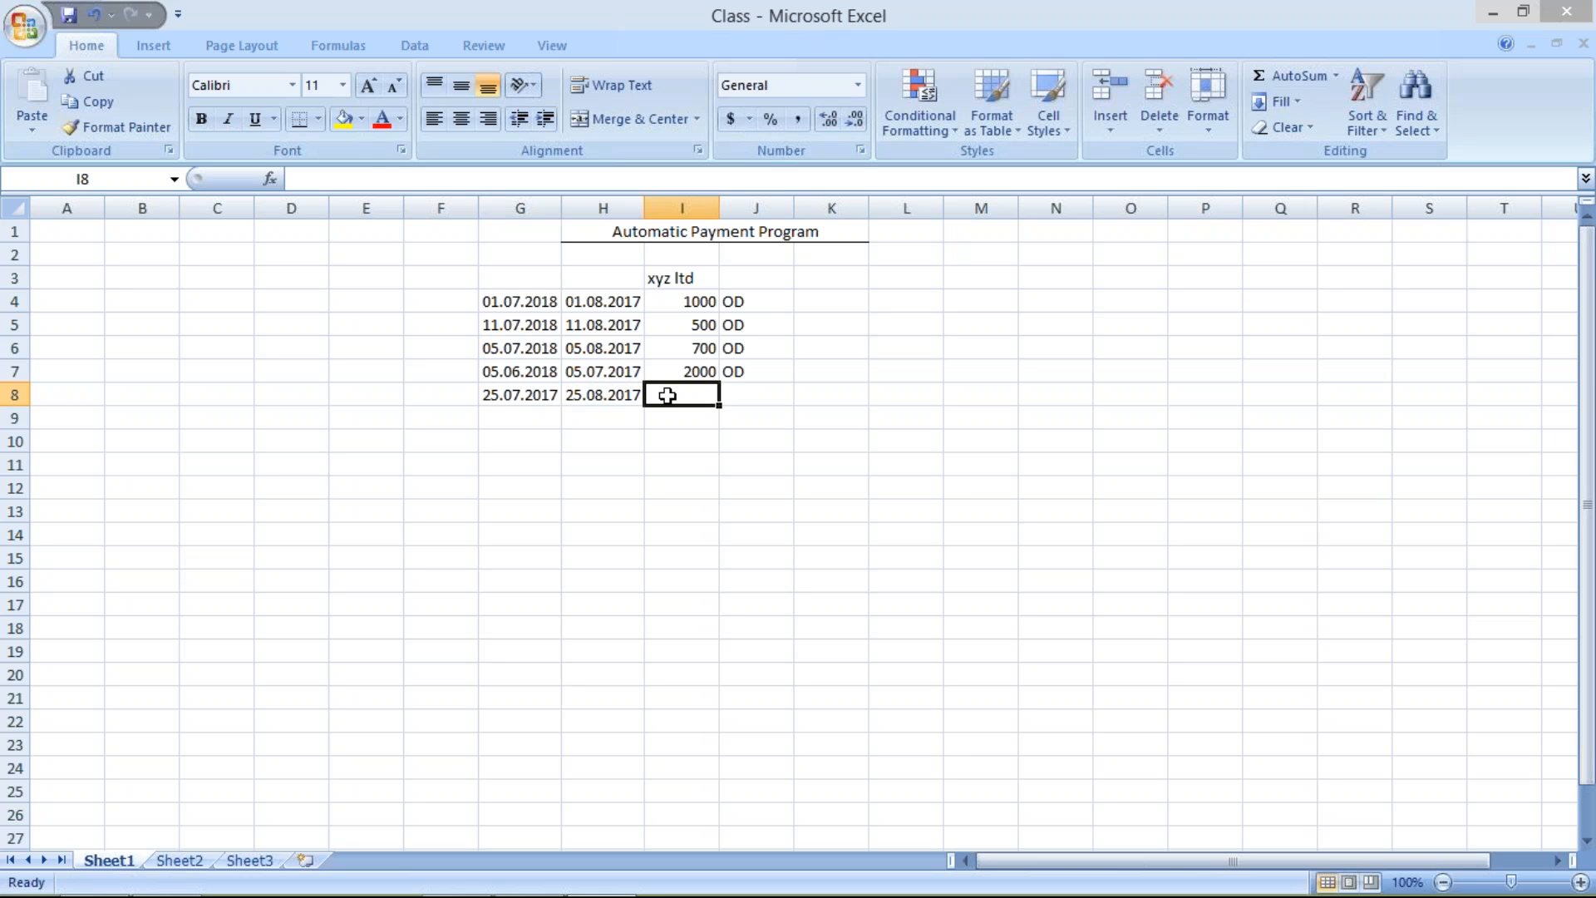
pyautogui.write('000')
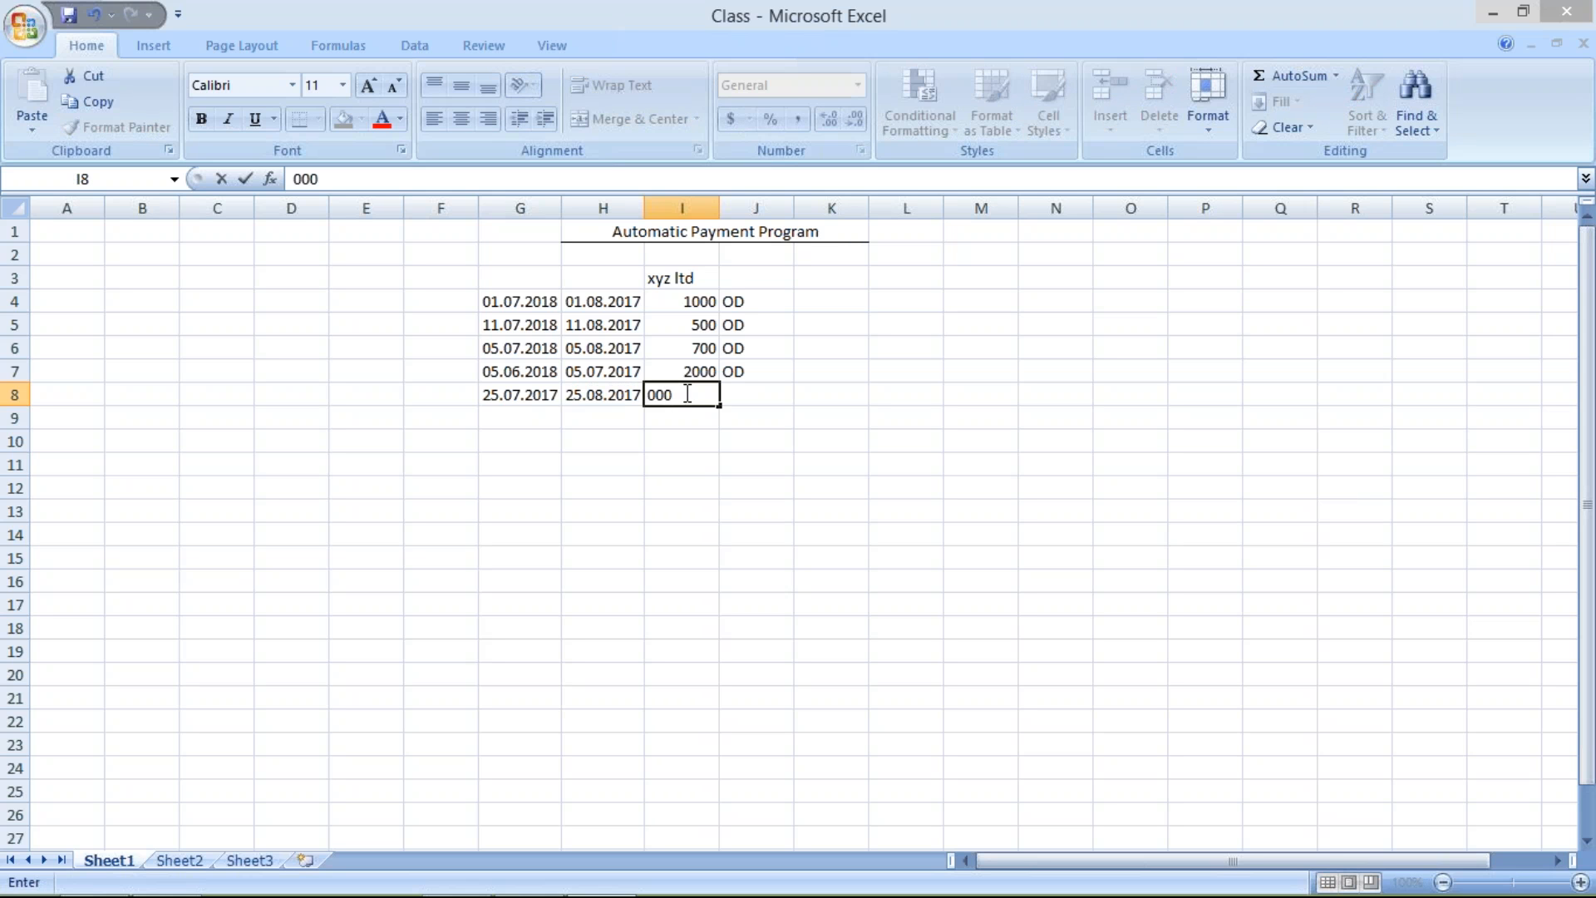
pyautogui.press('BackSpace')
pyautogui.press('BackSpace')
pyautogui.press('BackSpace')
pyautogui.write('4000')
pyautogui.click(746, 402)
pyautogui.write('ND')
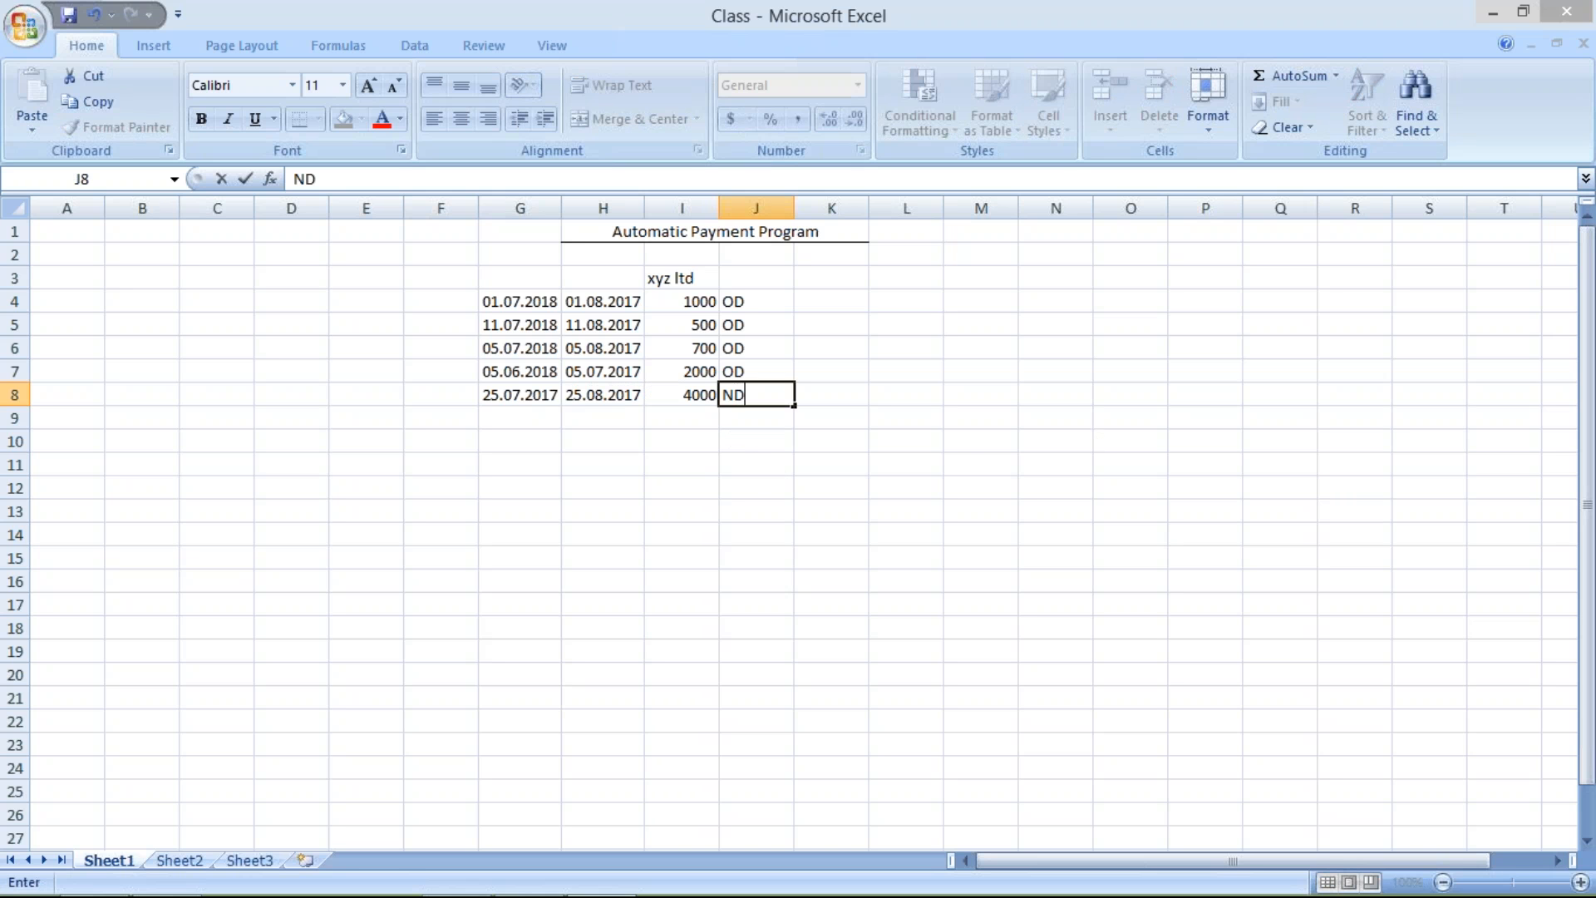
pyautogui.press('Return')
pyautogui.click(589, 393)
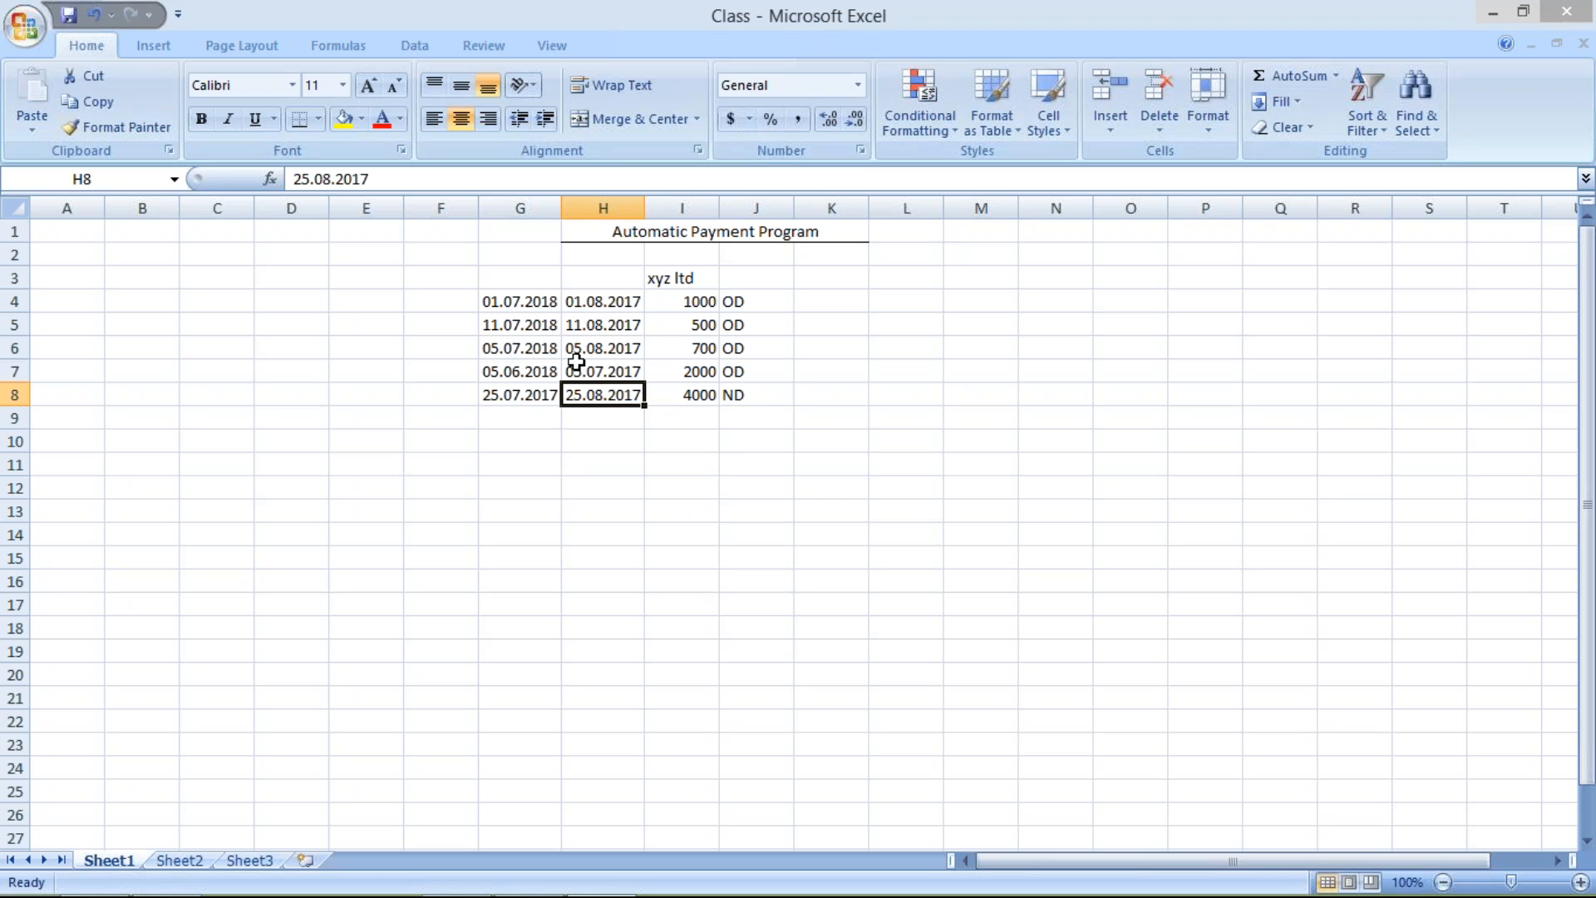
pyautogui.click(752, 396)
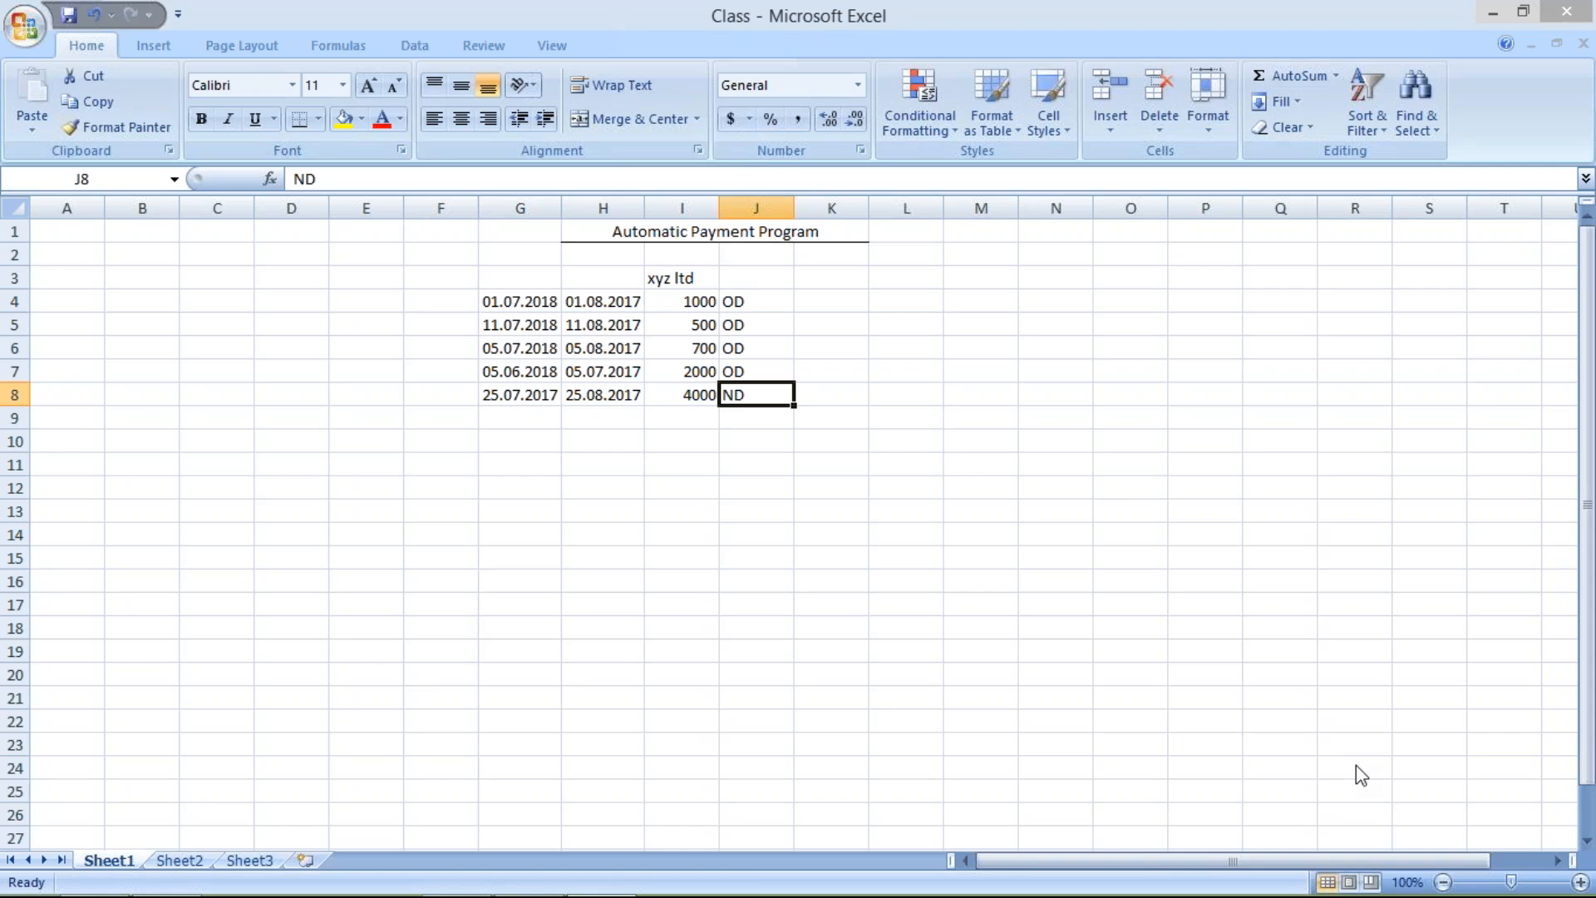
# Switch to SAP Easy Access and open the payment program customizing with transaction FBZP
pyautogui.hotkey('alt', 'Tab')
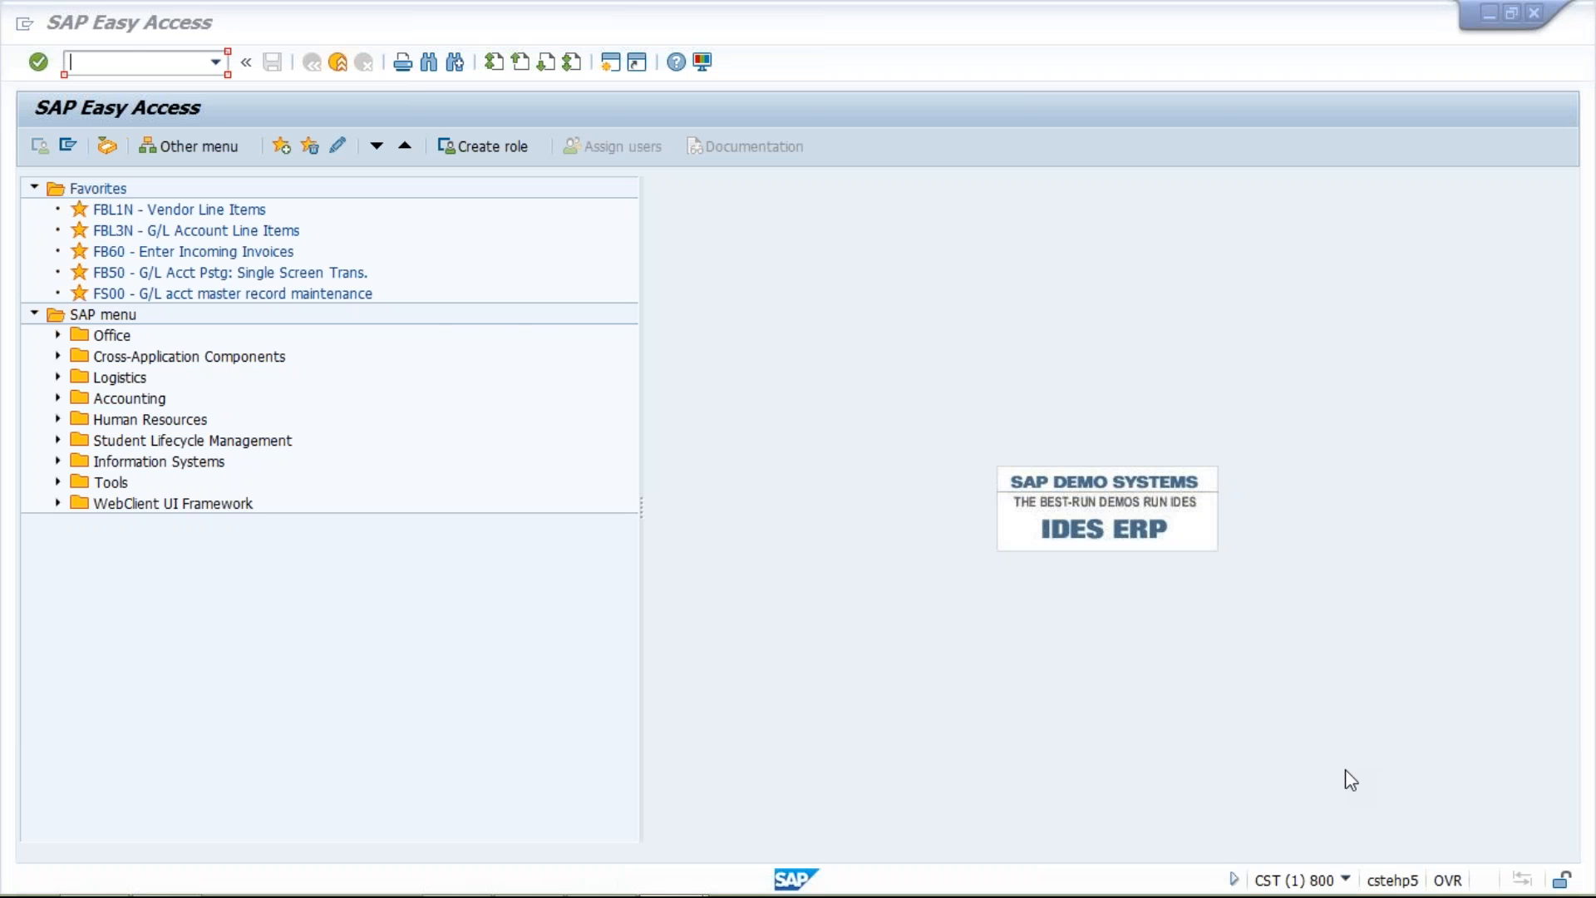
pyautogui.click(864, 659)
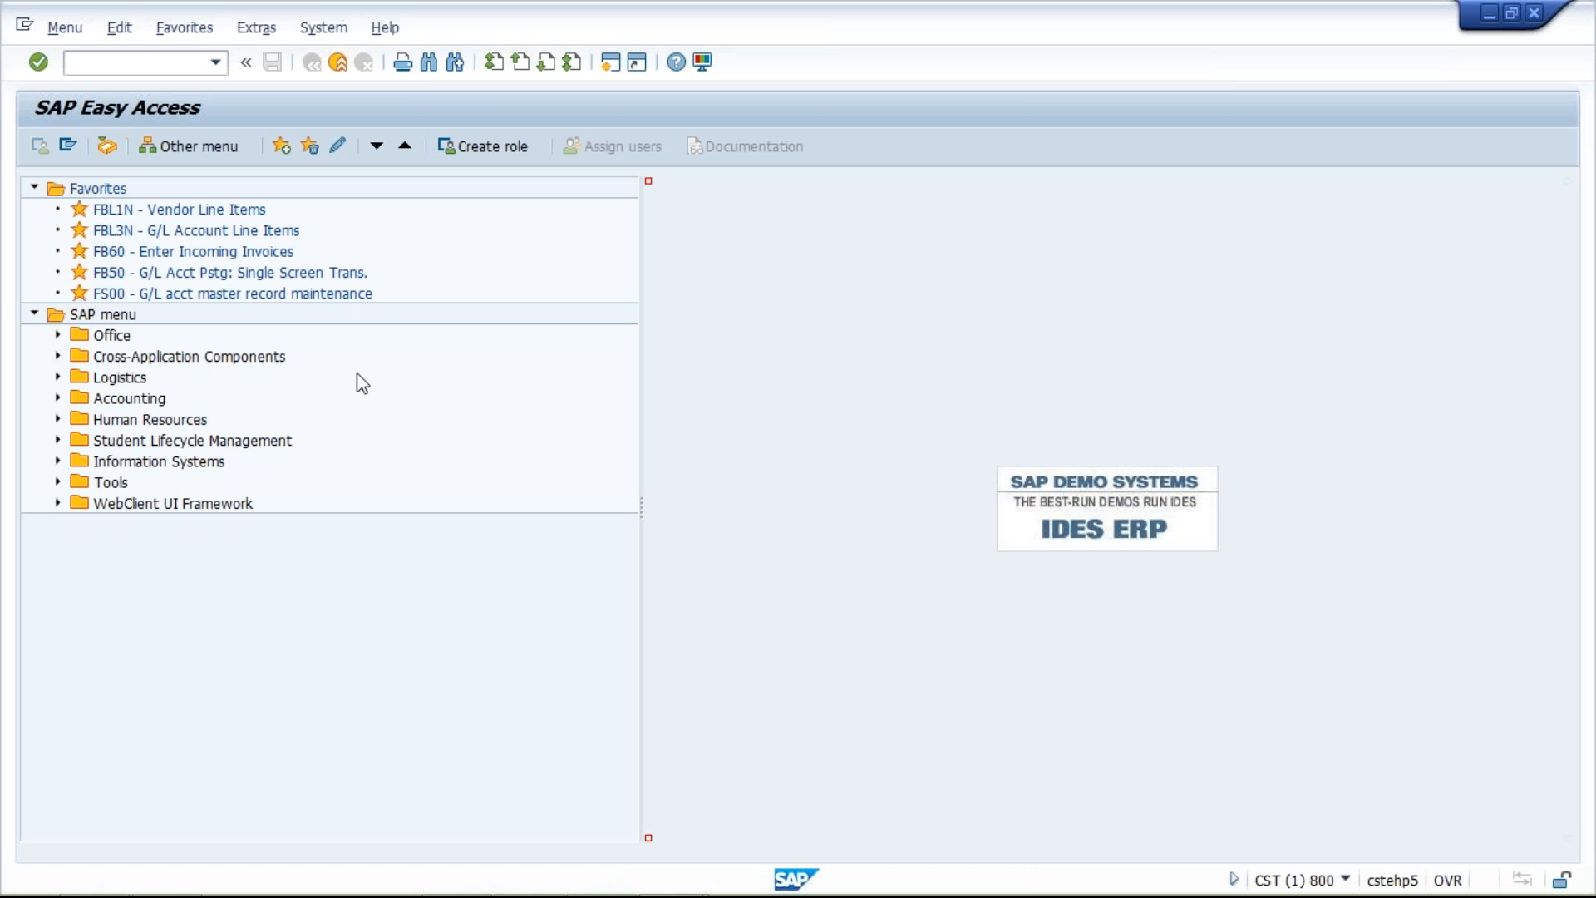
pyautogui.click(149, 66)
pyautogui.write('FBZP')
pyautogui.press('Return')
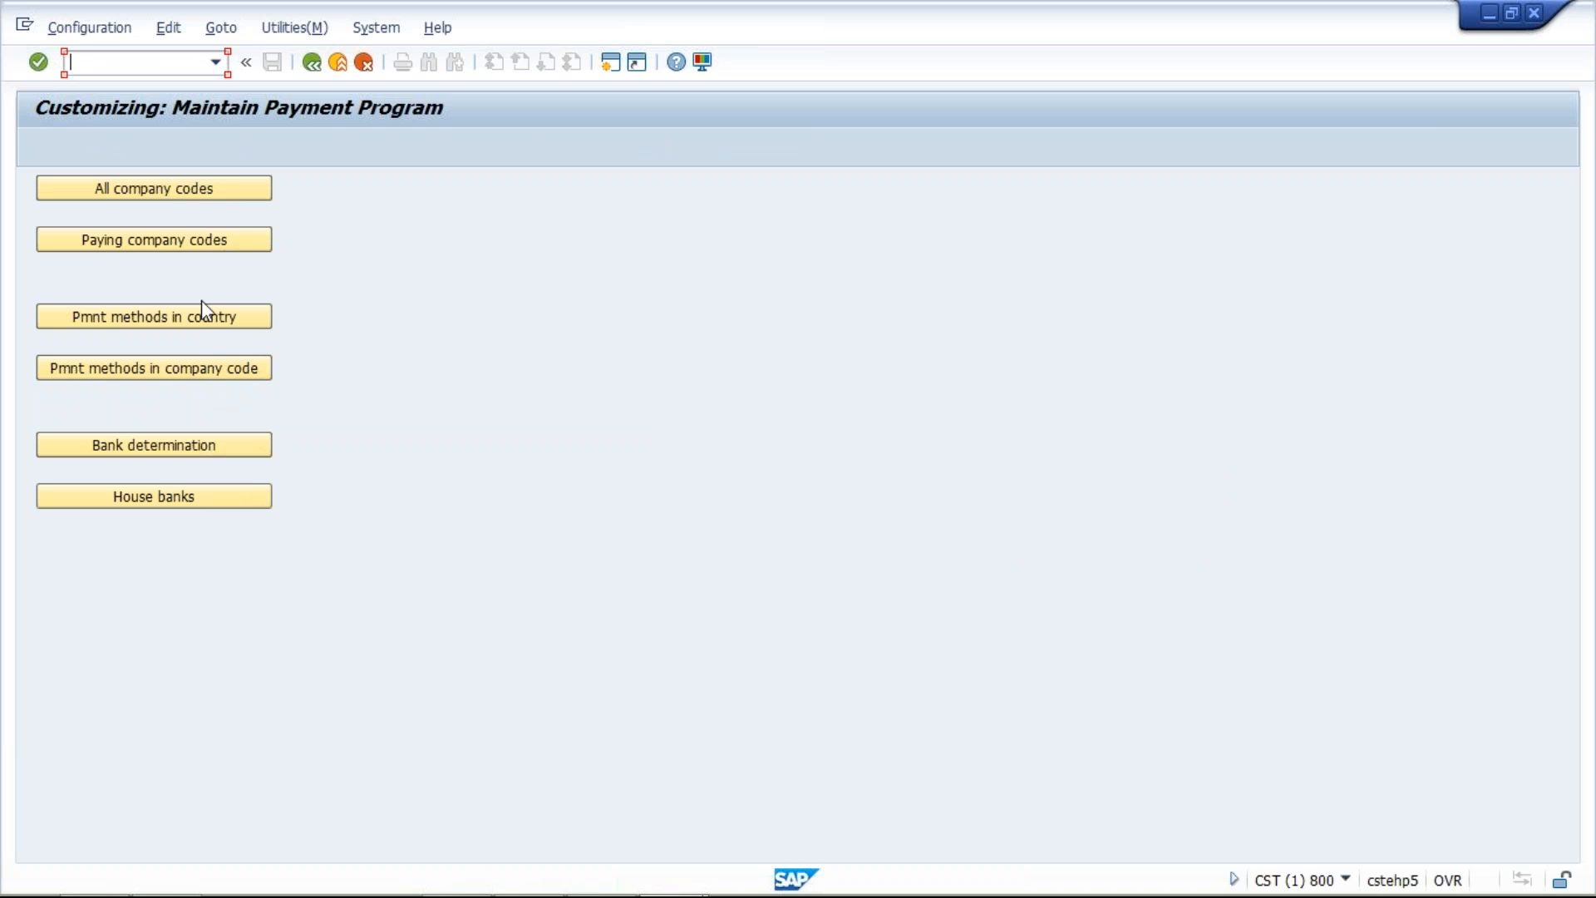
# Create a new entry in the all company codes settings for company code TM04
pyautogui.click(198, 191)
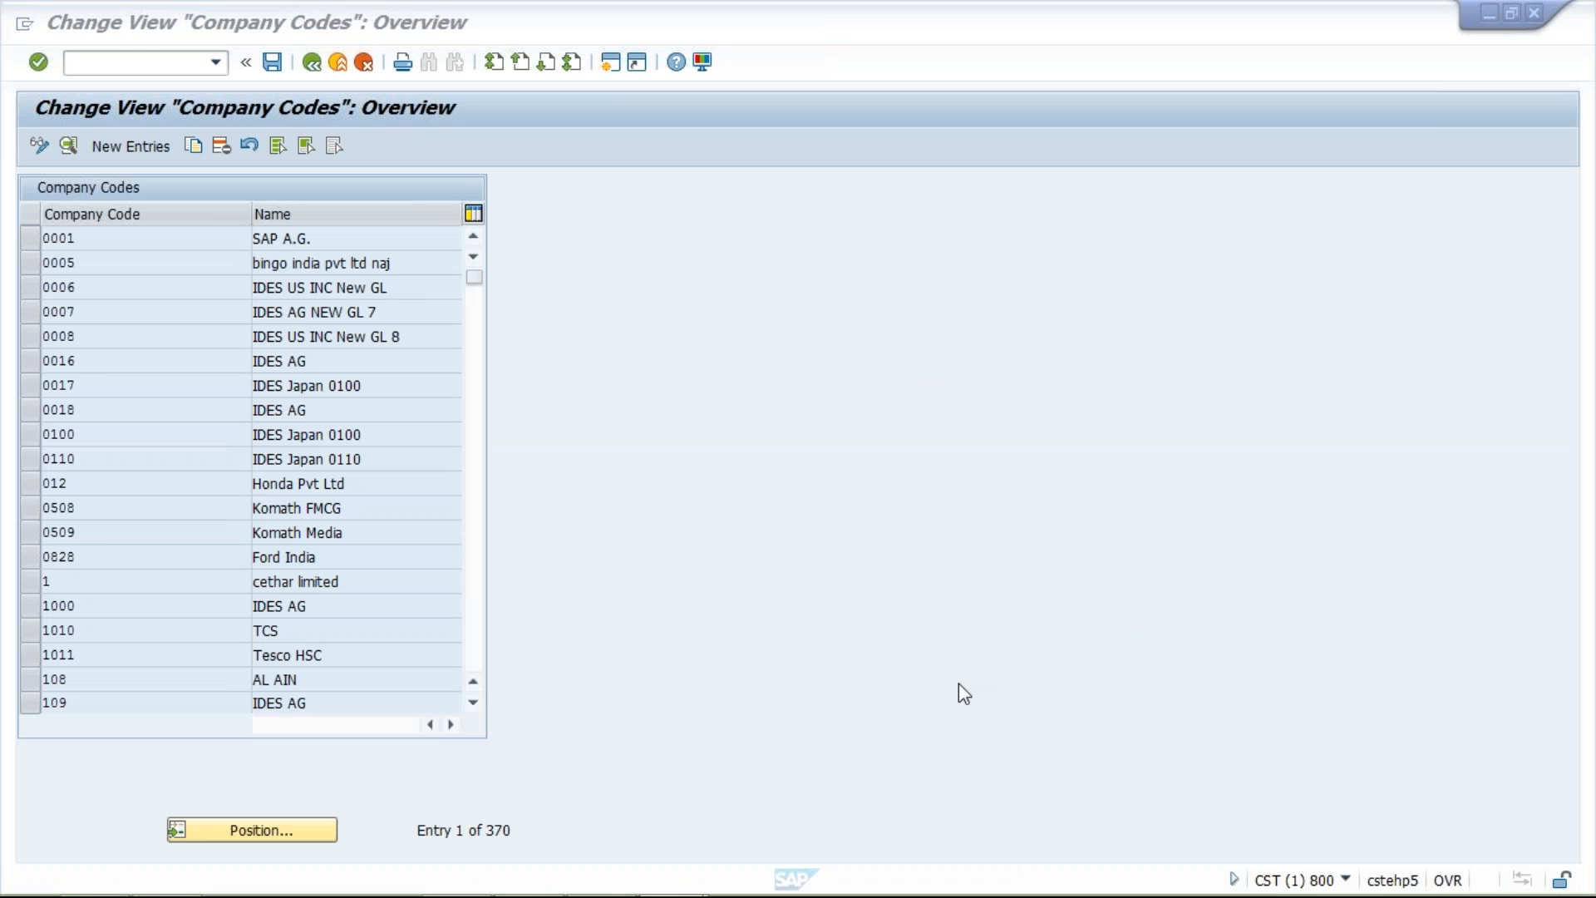
pyautogui.click(138, 152)
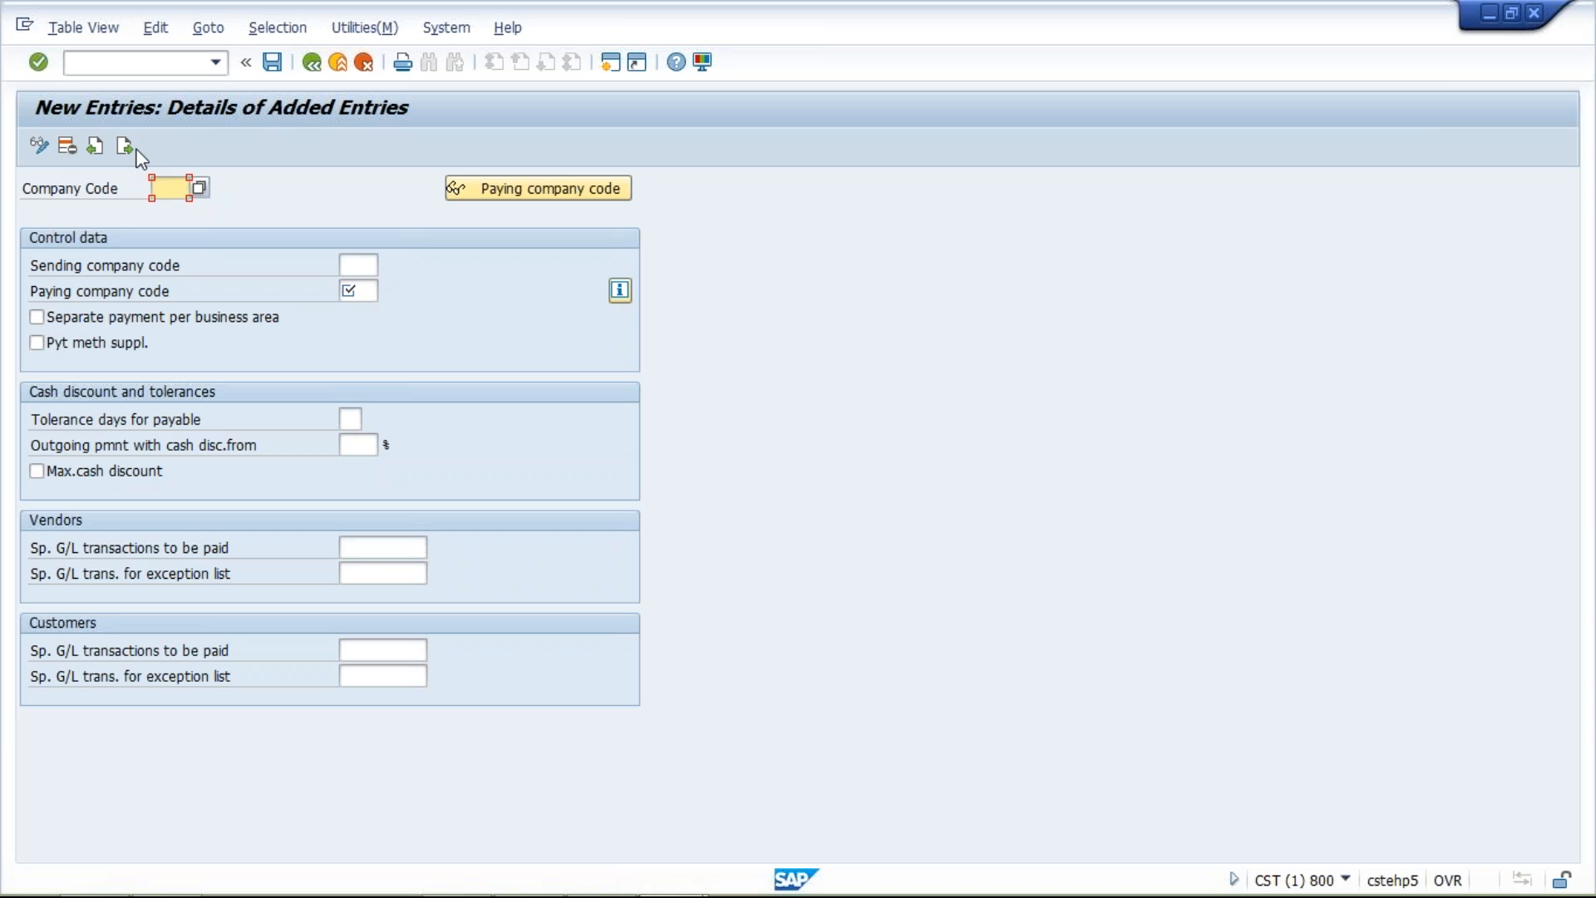
pyautogui.write('TM04')
# Set the paying company code to TM04 and enable separate payment per business area
pyautogui.click(353, 294)
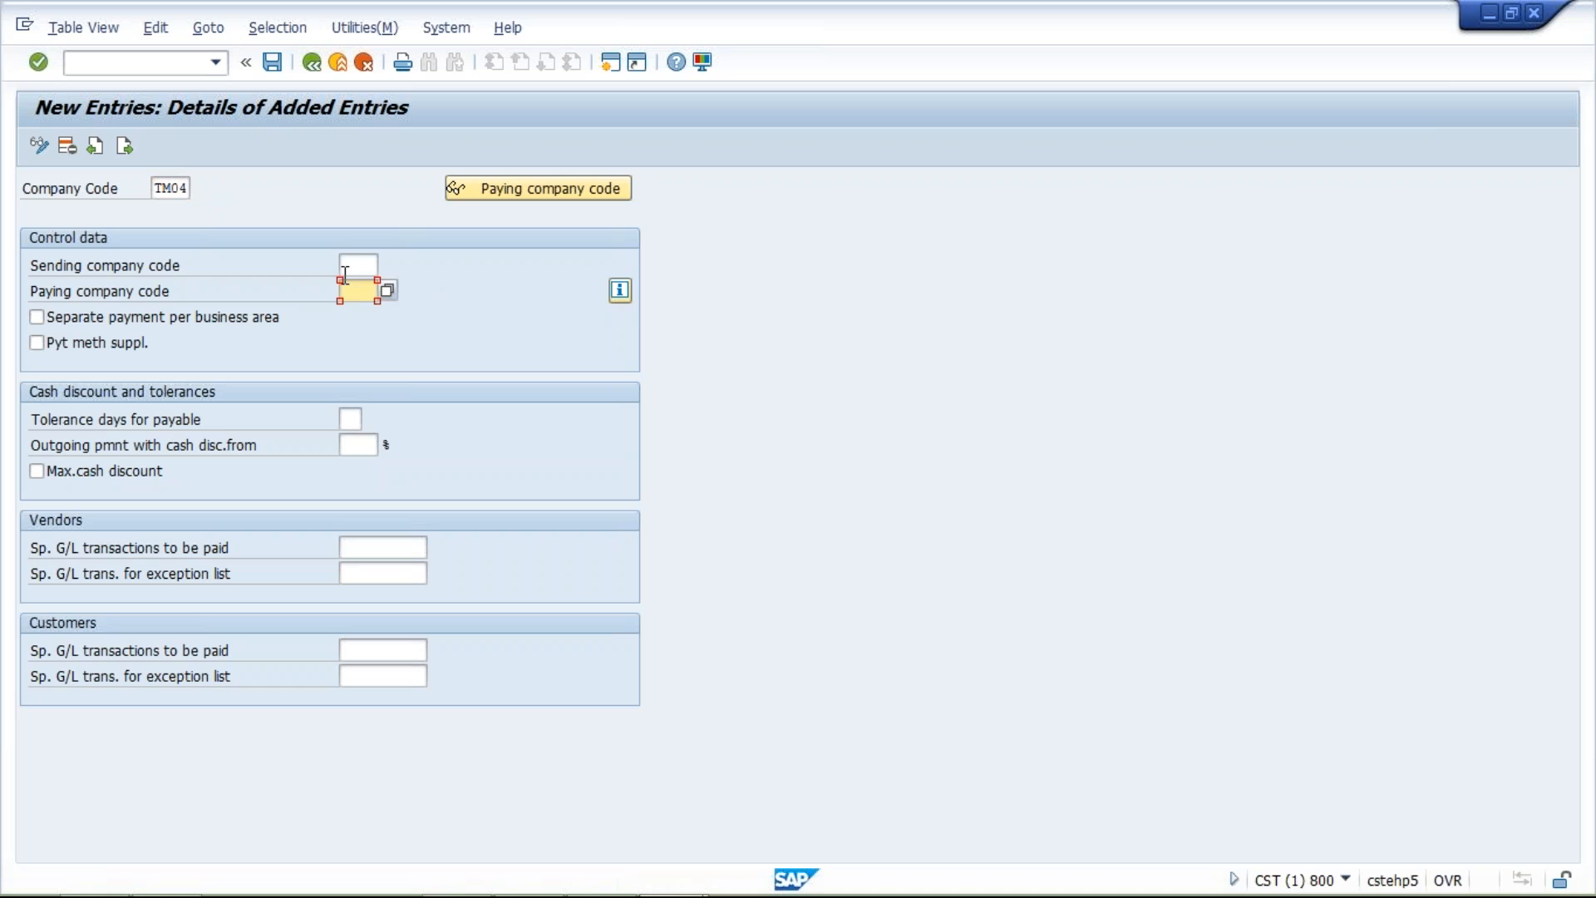
pyautogui.click(350, 266)
pyautogui.click(352, 292)
pyautogui.write('TM04')
pyautogui.click(371, 266)
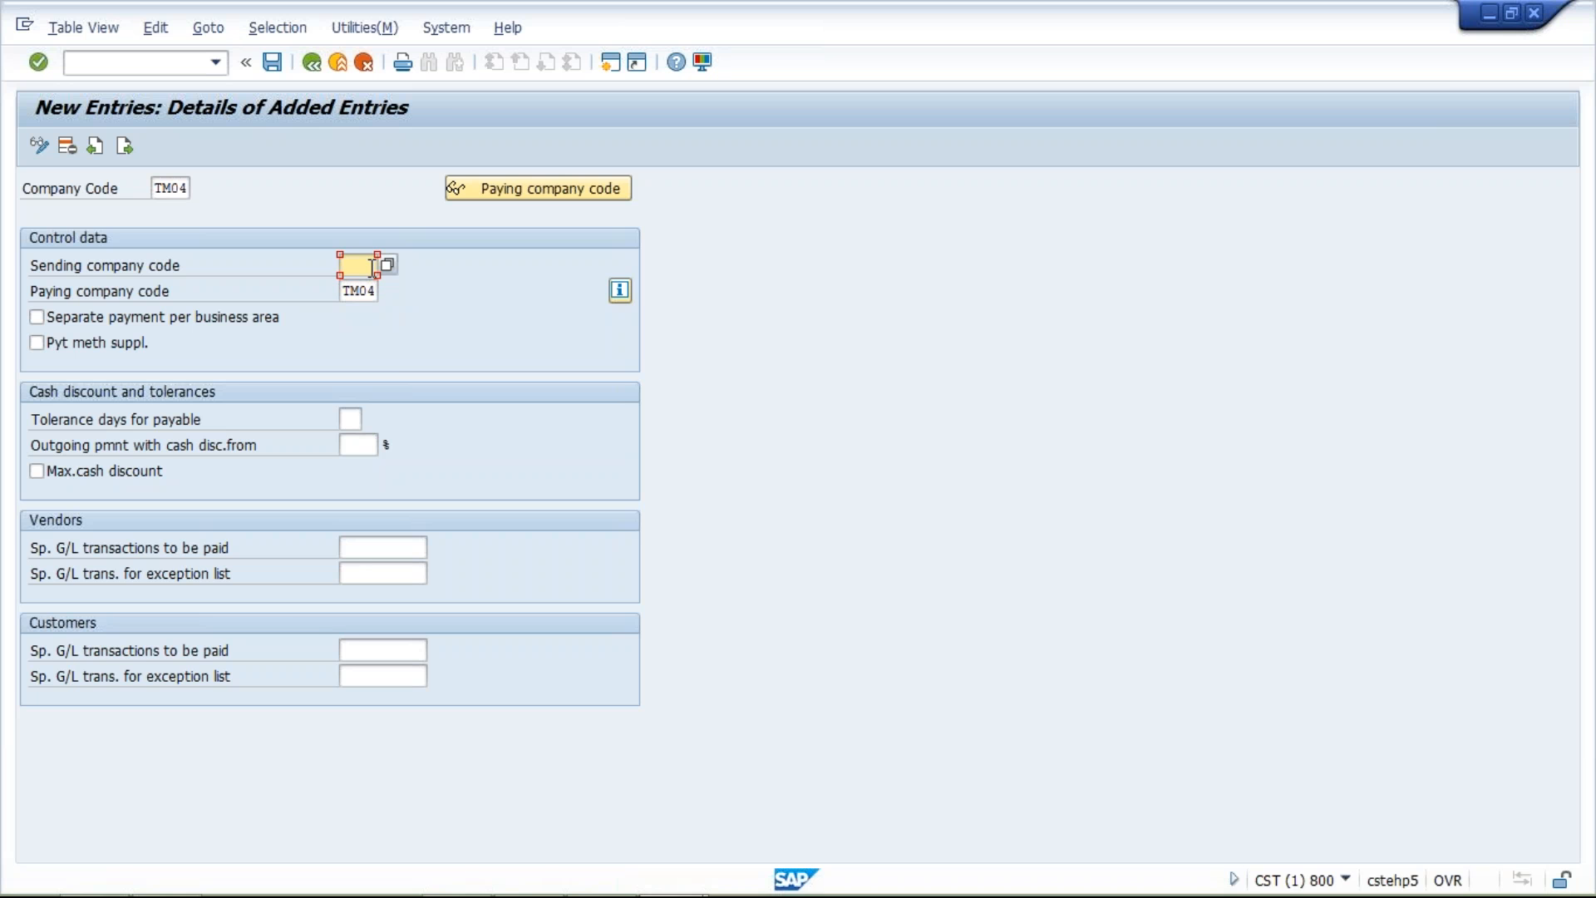
pyautogui.click(36, 317)
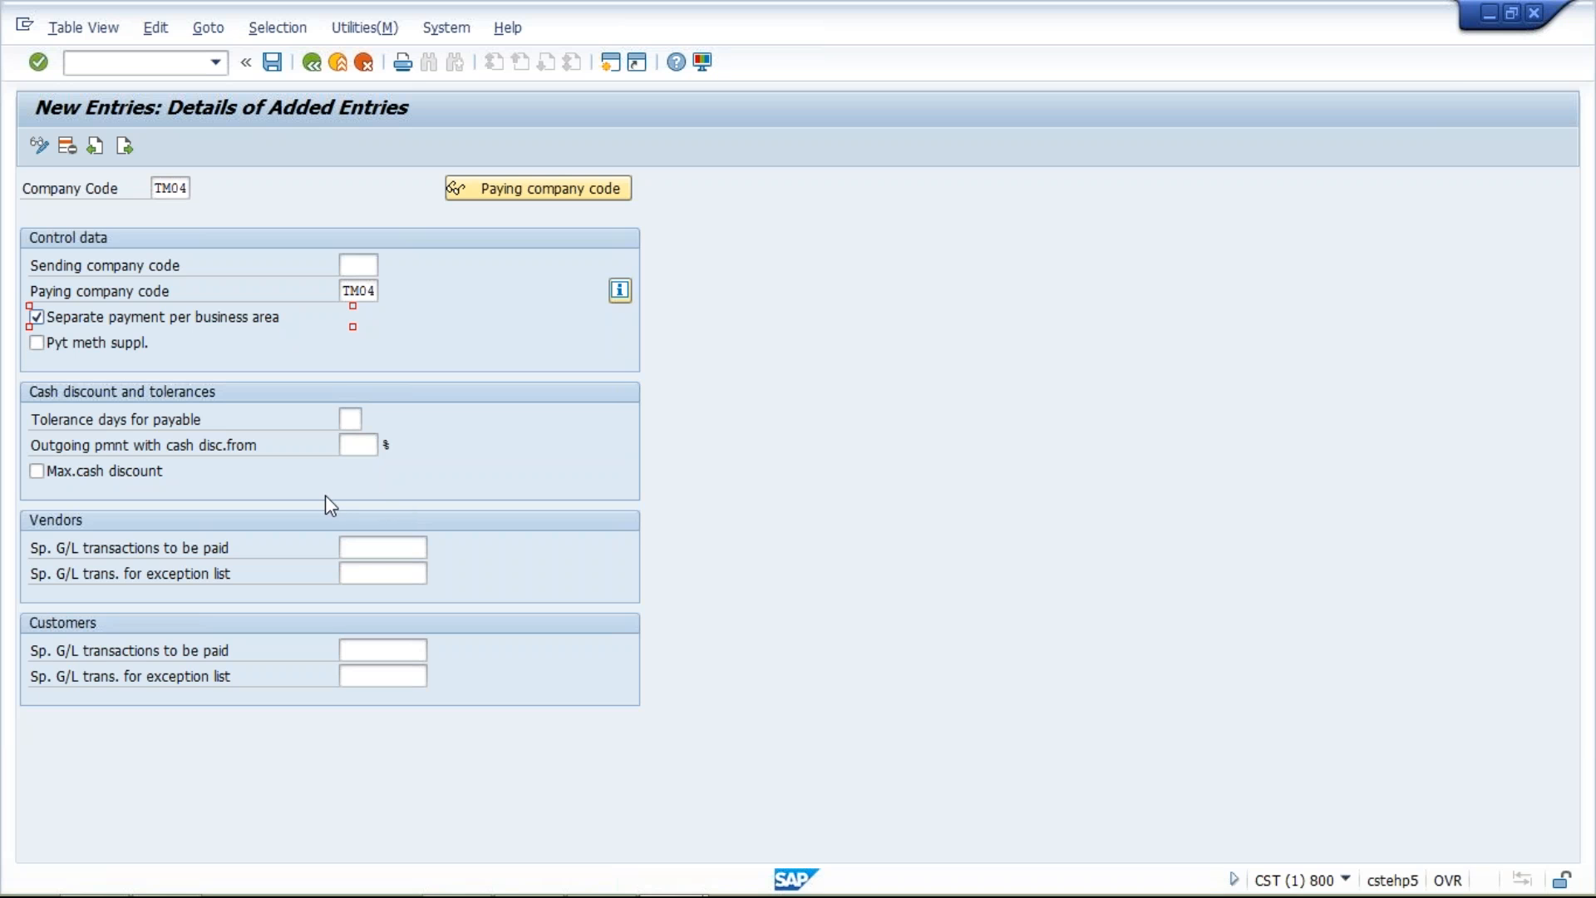
pyautogui.click(363, 550)
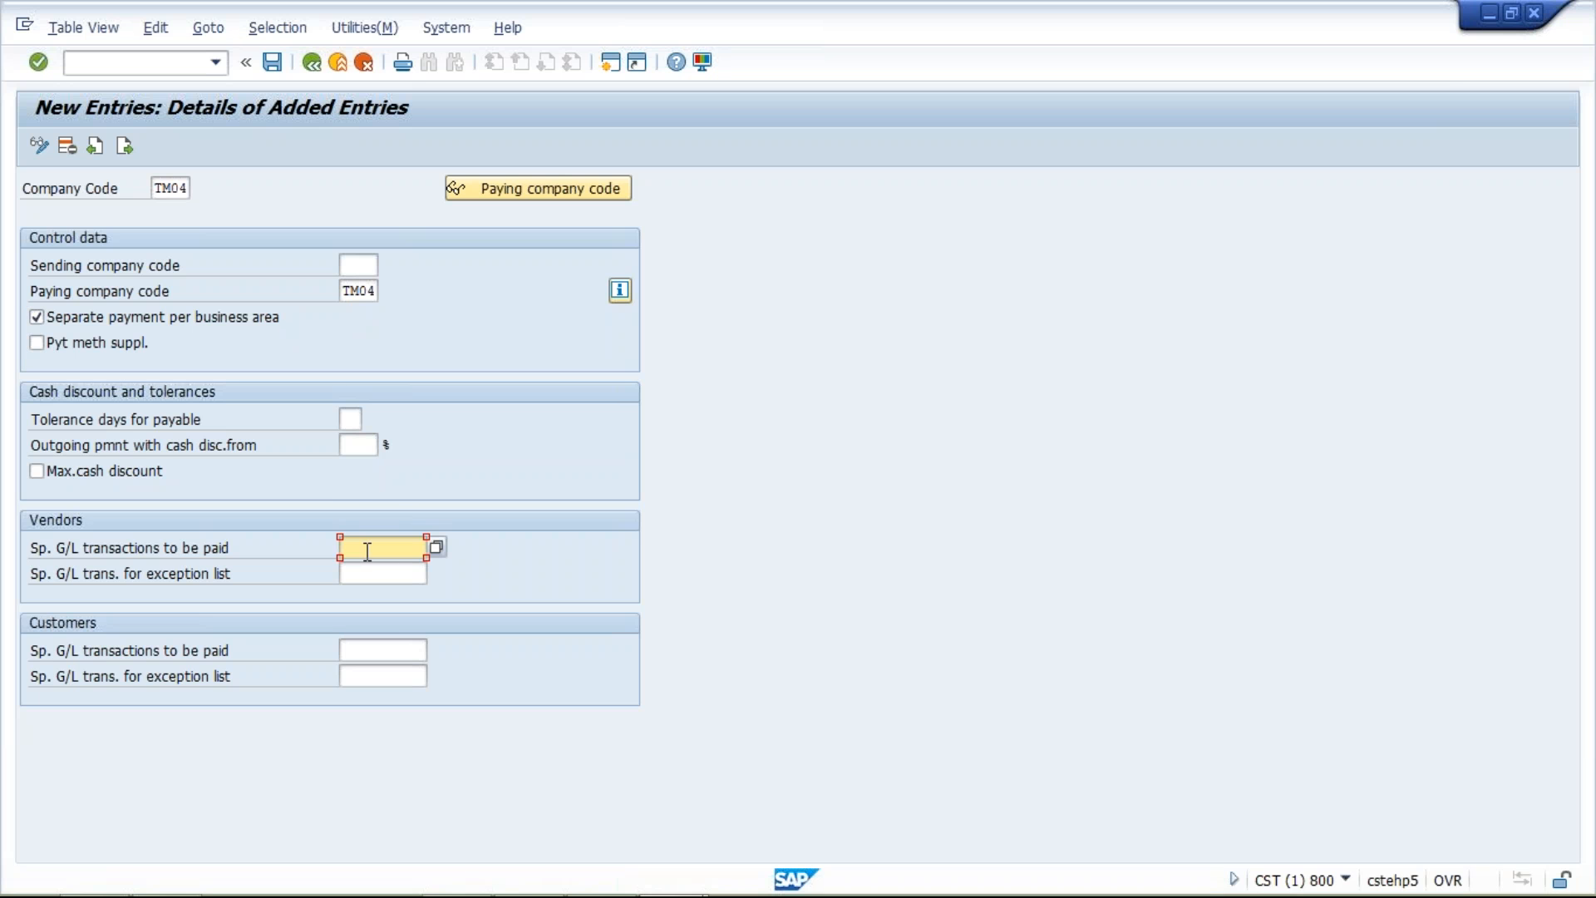
pyautogui.click(397, 648)
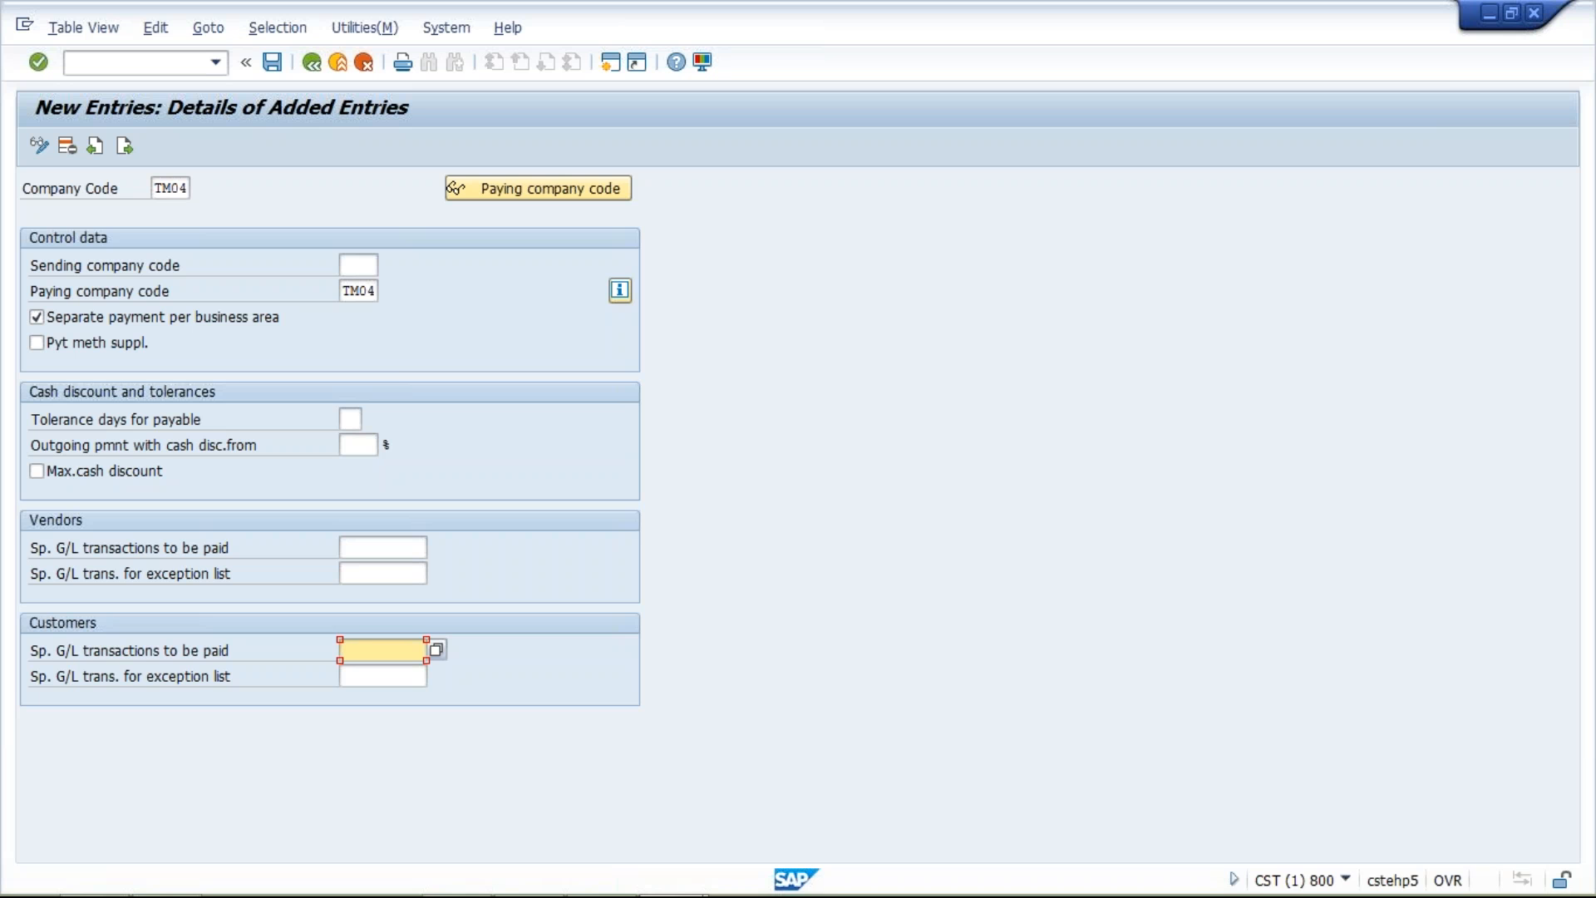
pyautogui.click(373, 545)
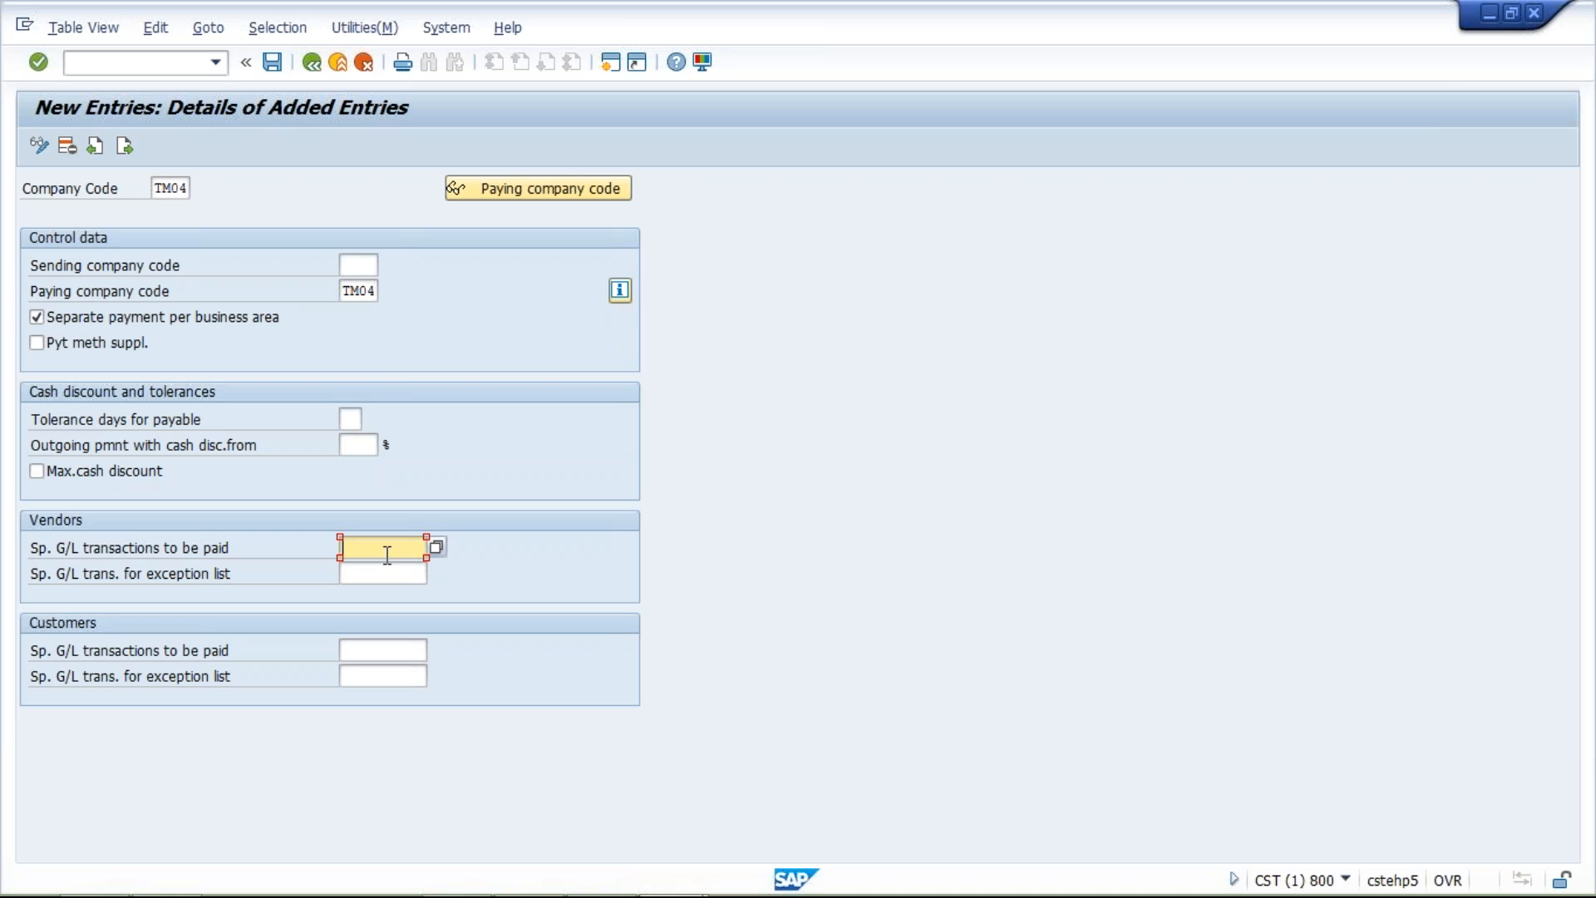
pyautogui.write('A')
pyautogui.press('BackSpace')
pyautogui.click(362, 263)
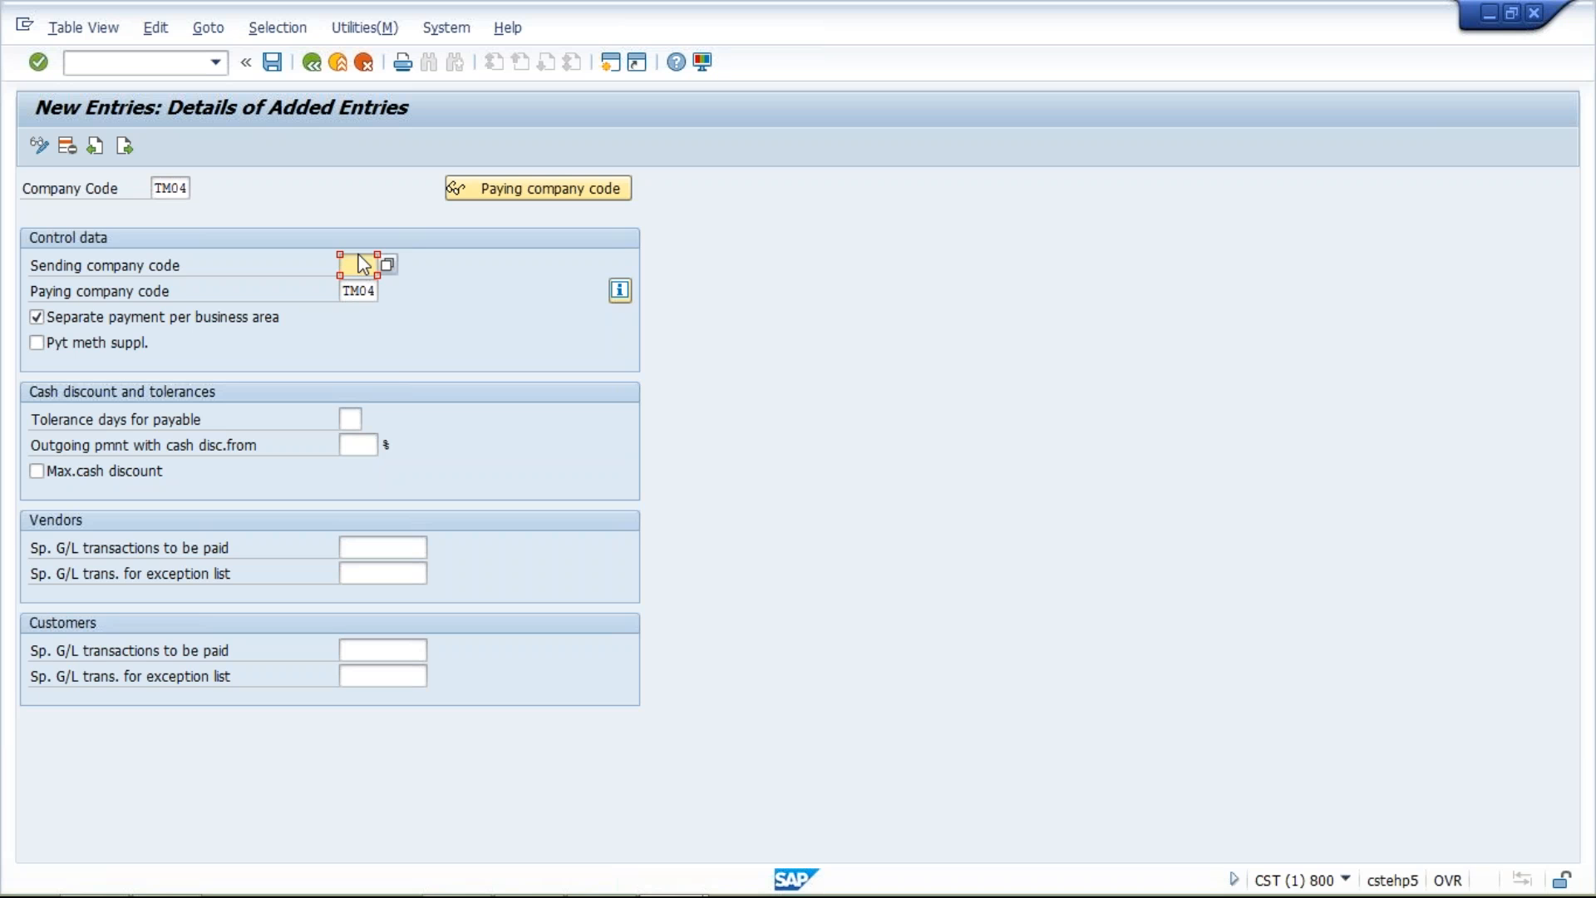
pyautogui.click(364, 291)
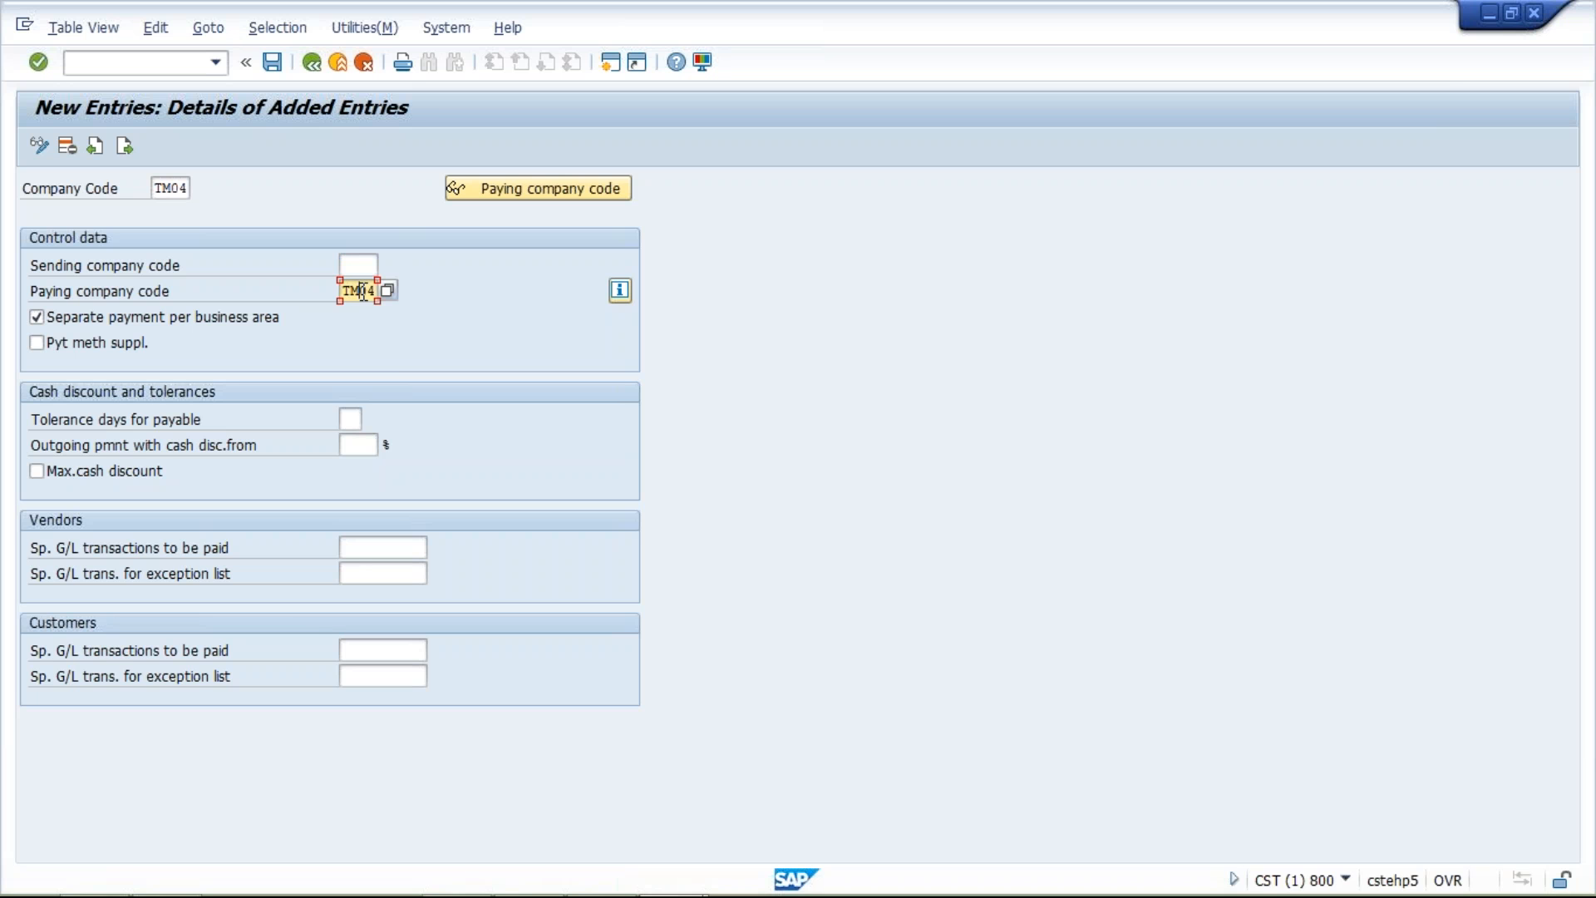
pyautogui.click(365, 264)
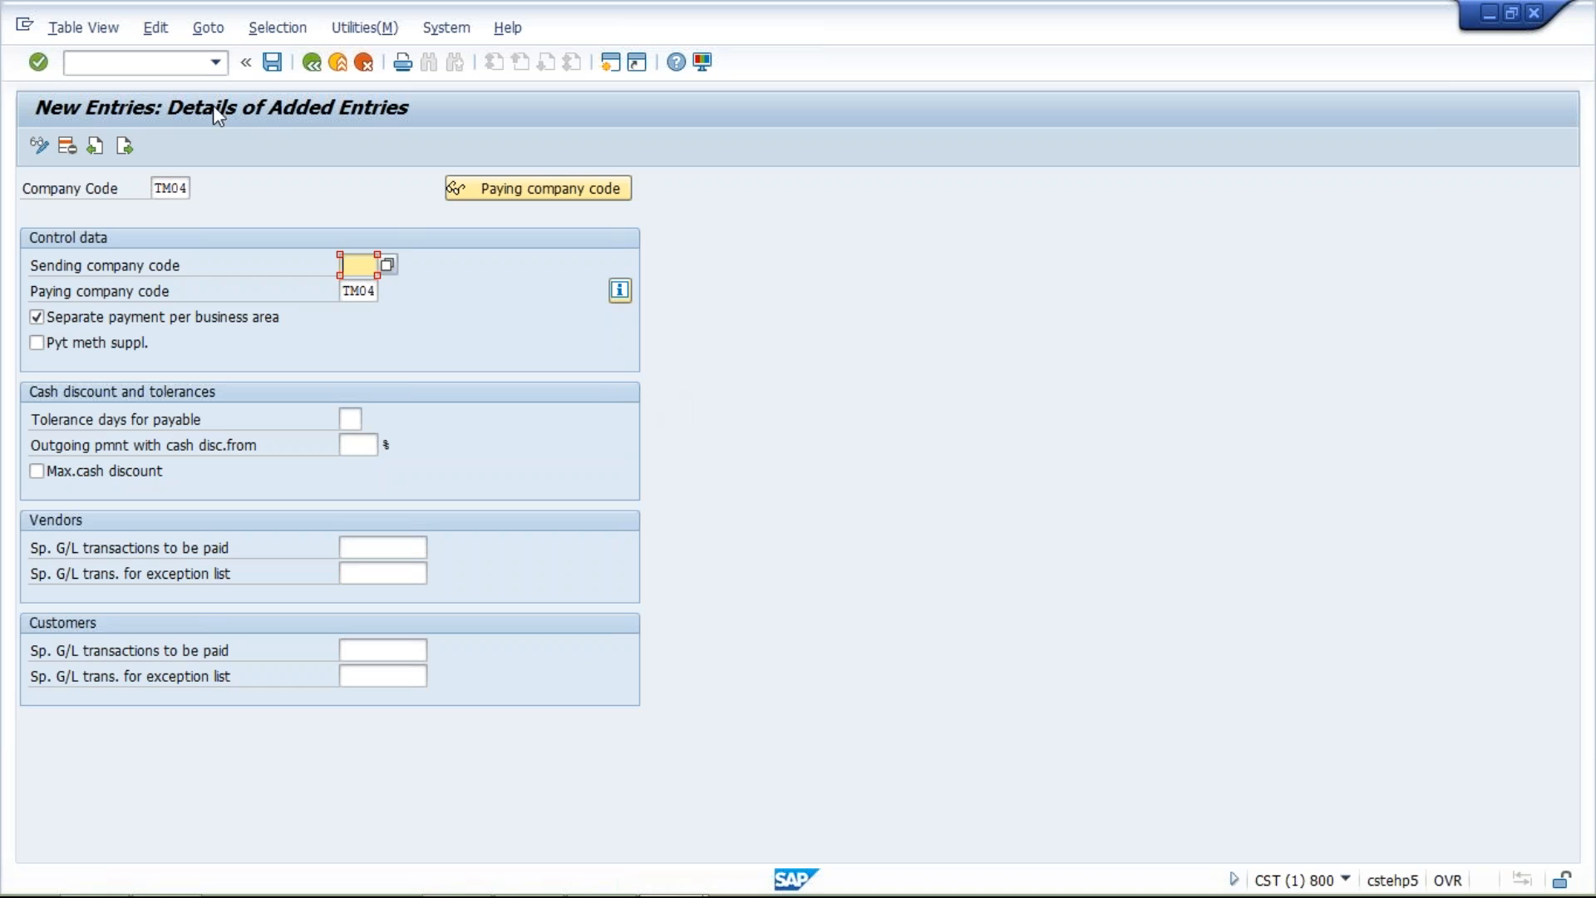
# Save the new TM04 entry and return to the company codes overview
pyautogui.click(273, 63)
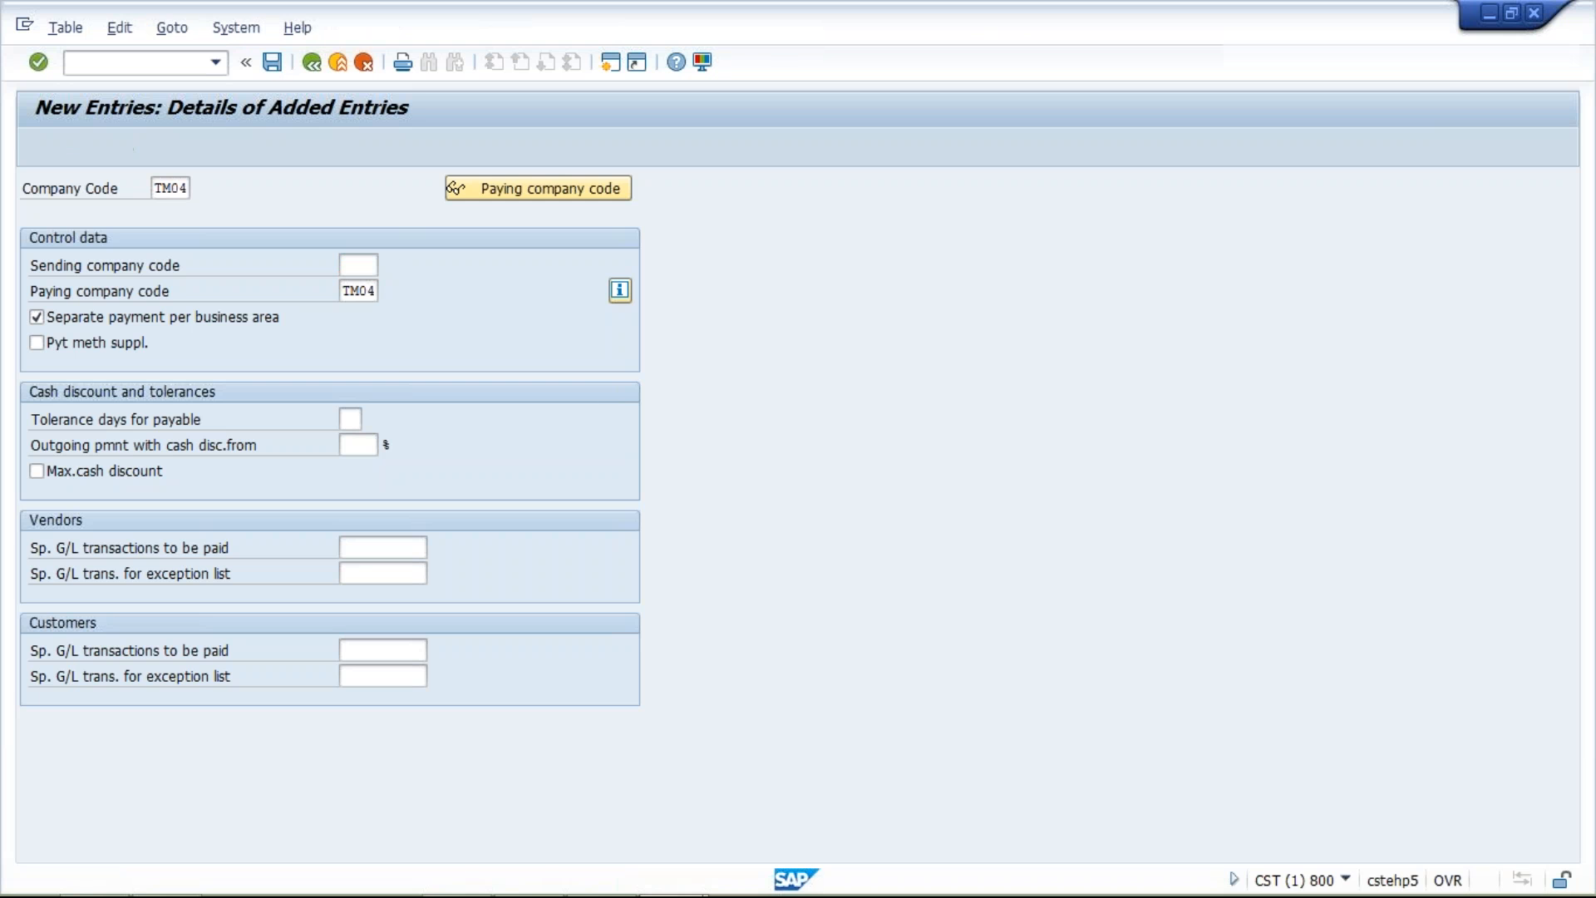
pyautogui.click(346, 395)
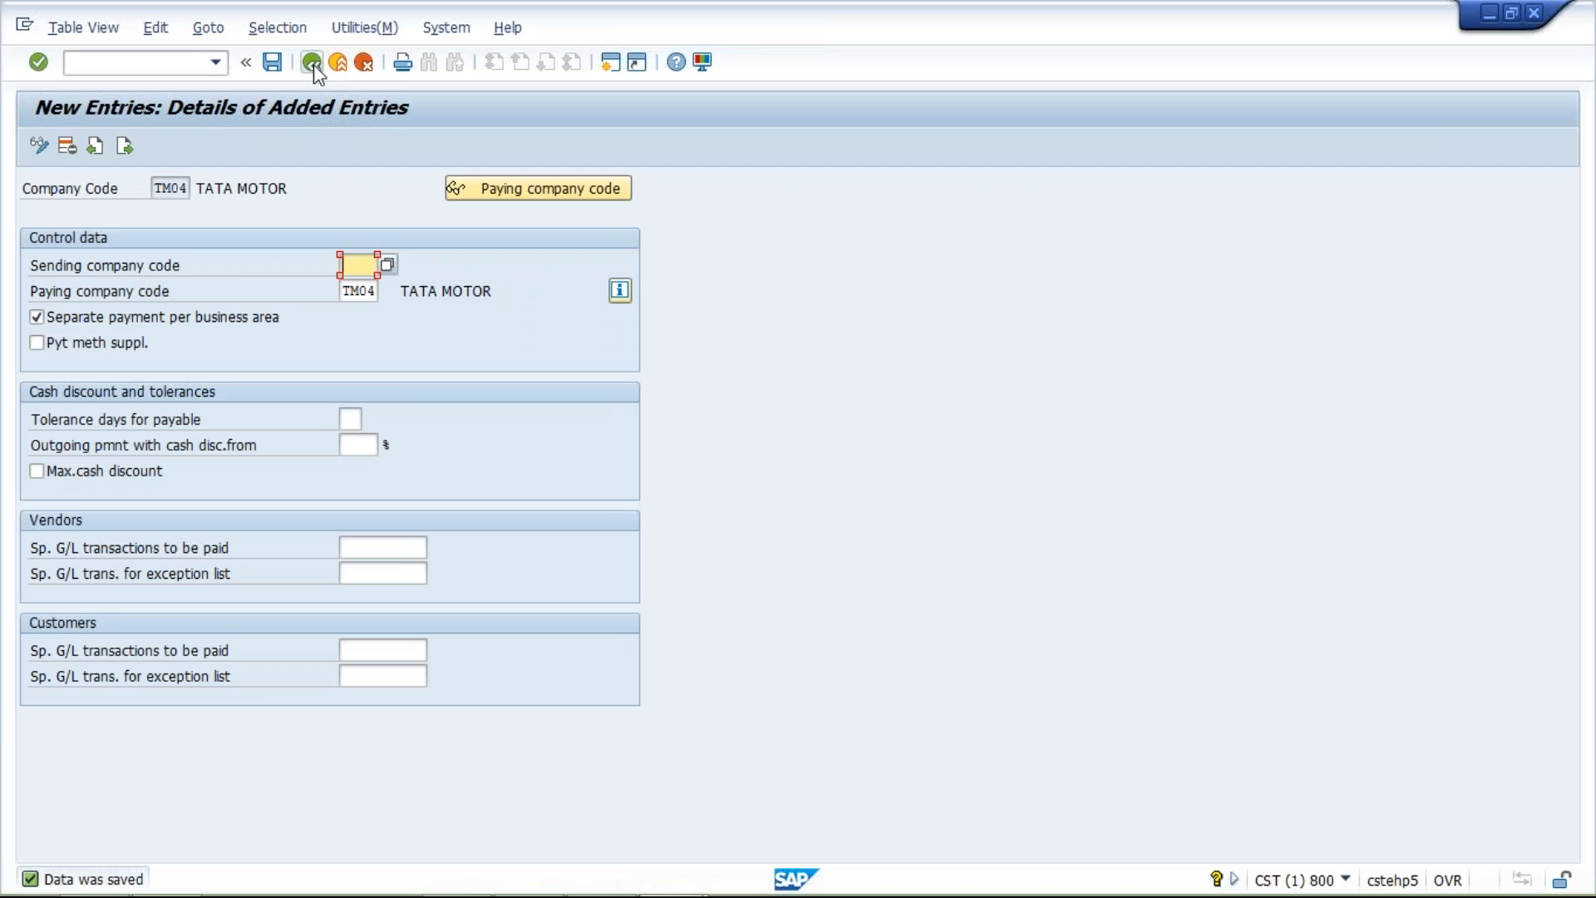
pyautogui.click(313, 63)
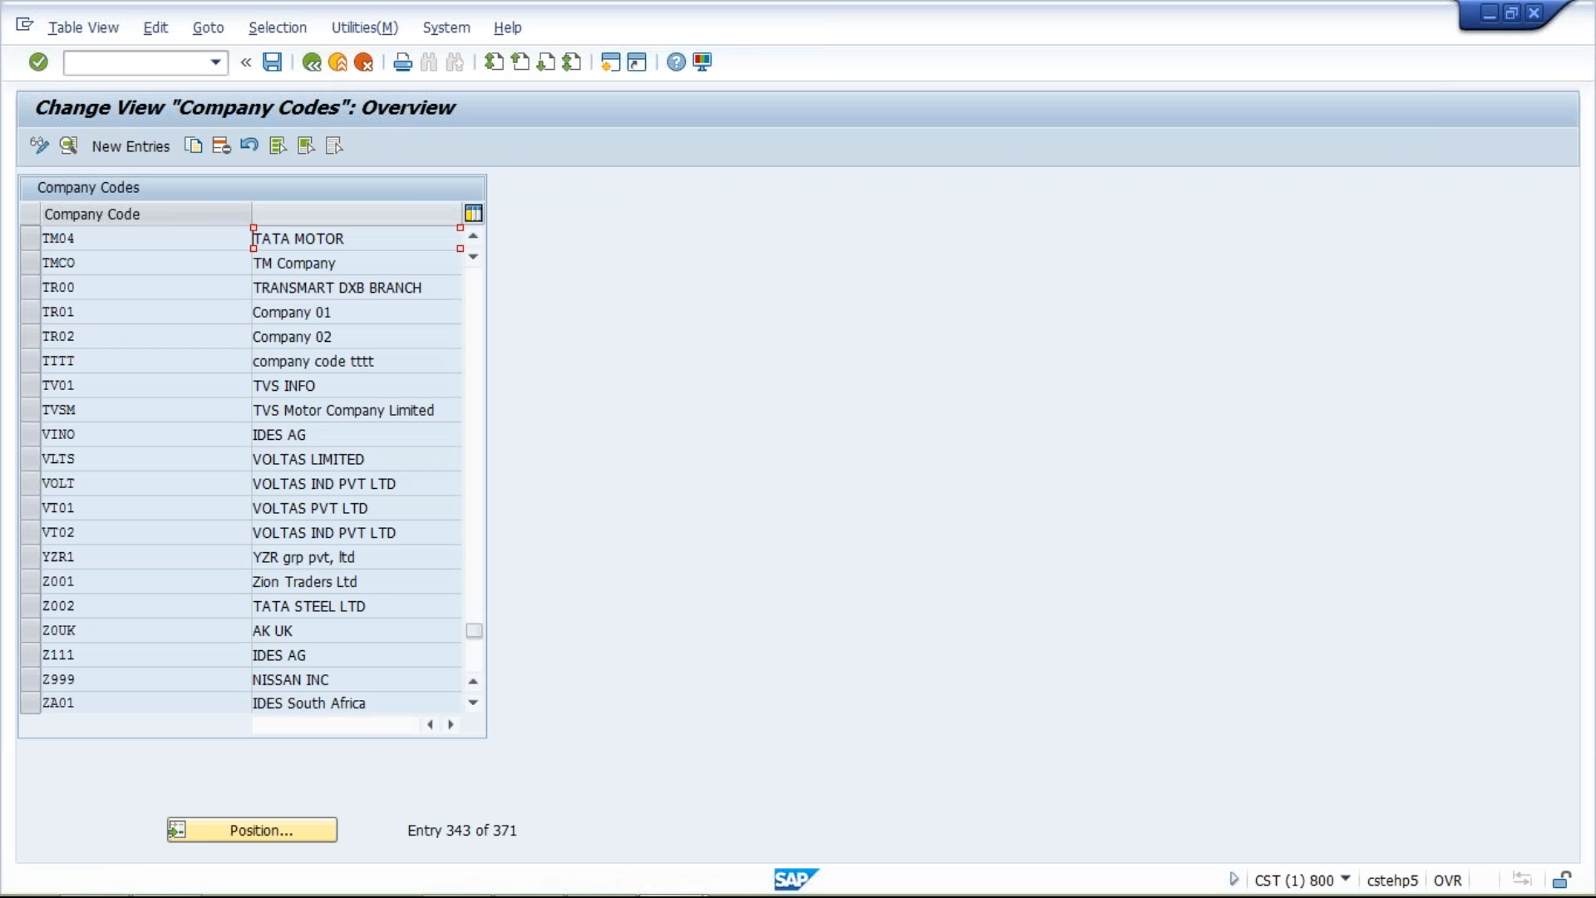
# Create a new entry in the paying company codes settings for paying company code TM10
pyautogui.click(313, 63)
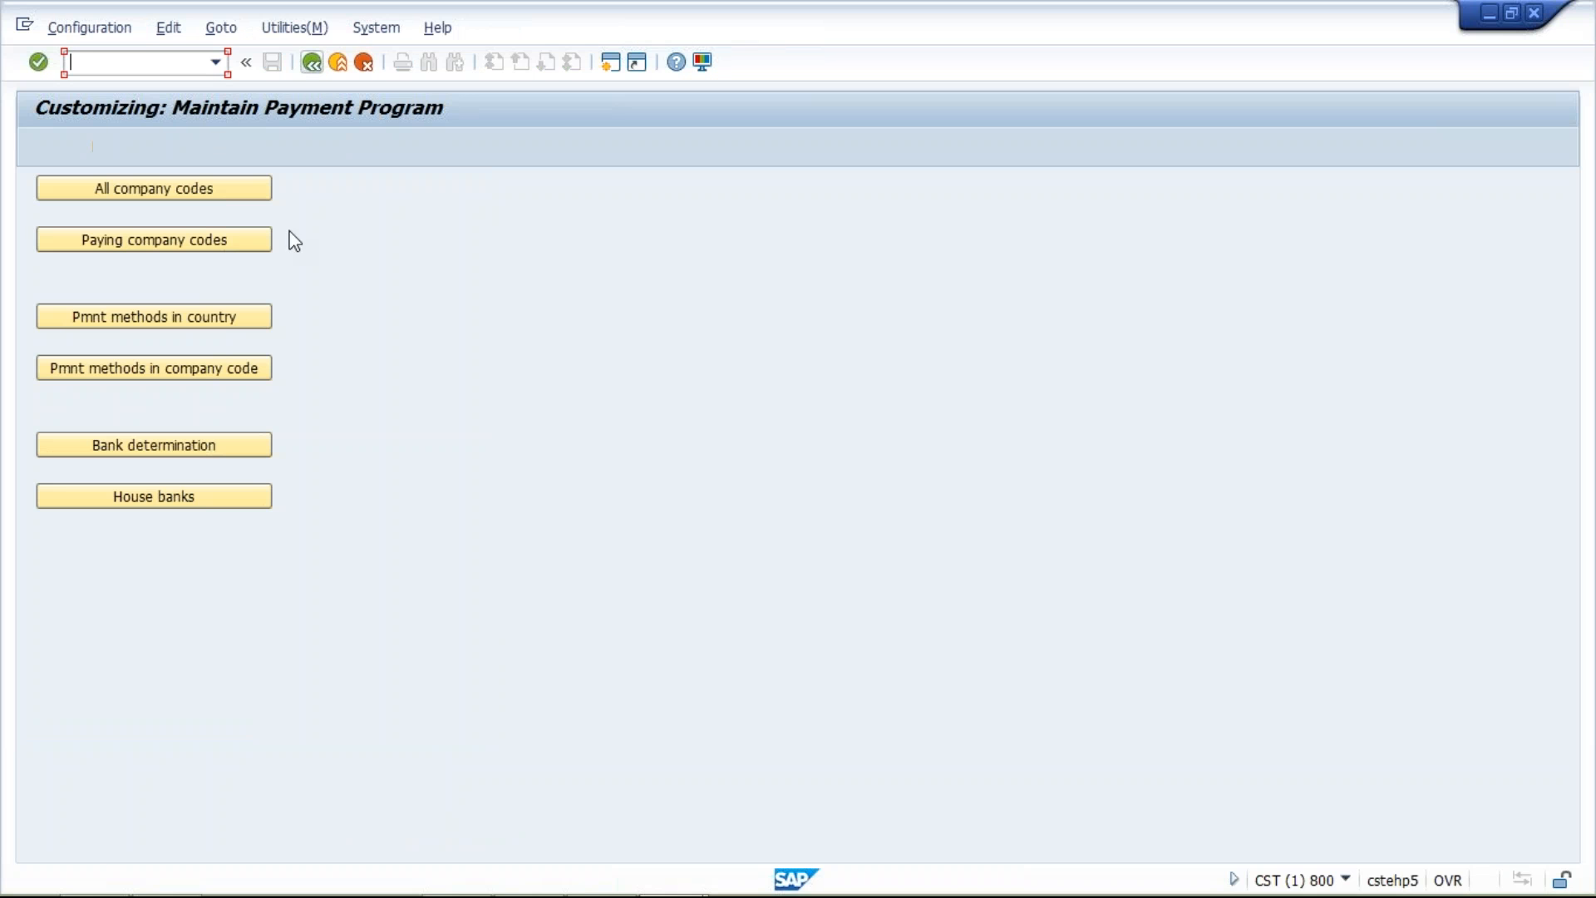
pyautogui.click(178, 245)
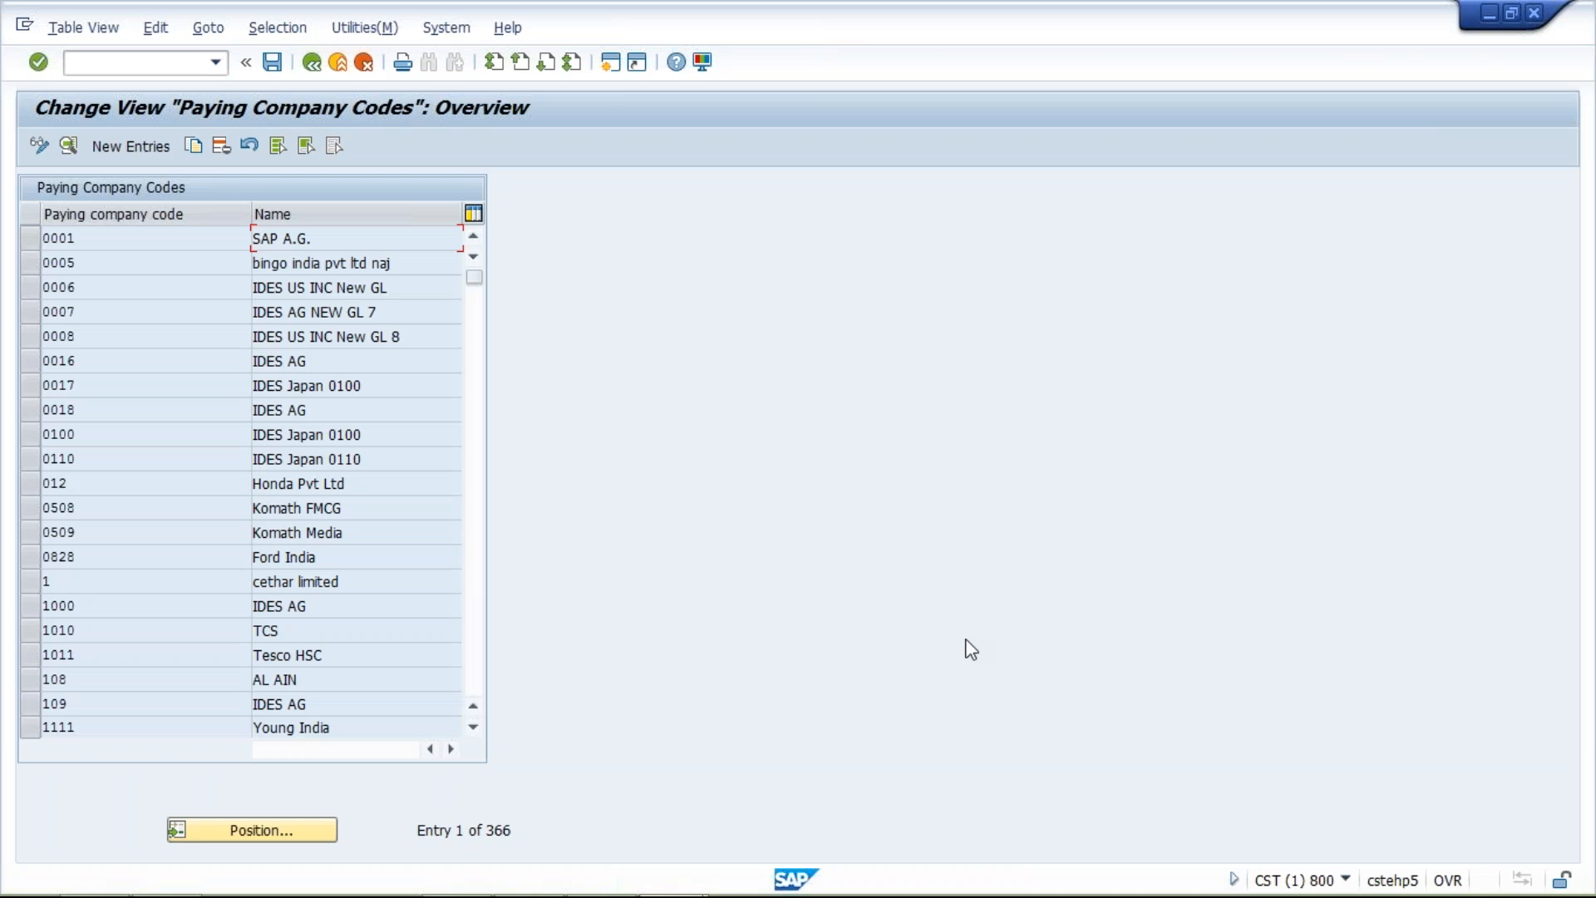
pyautogui.click(126, 148)
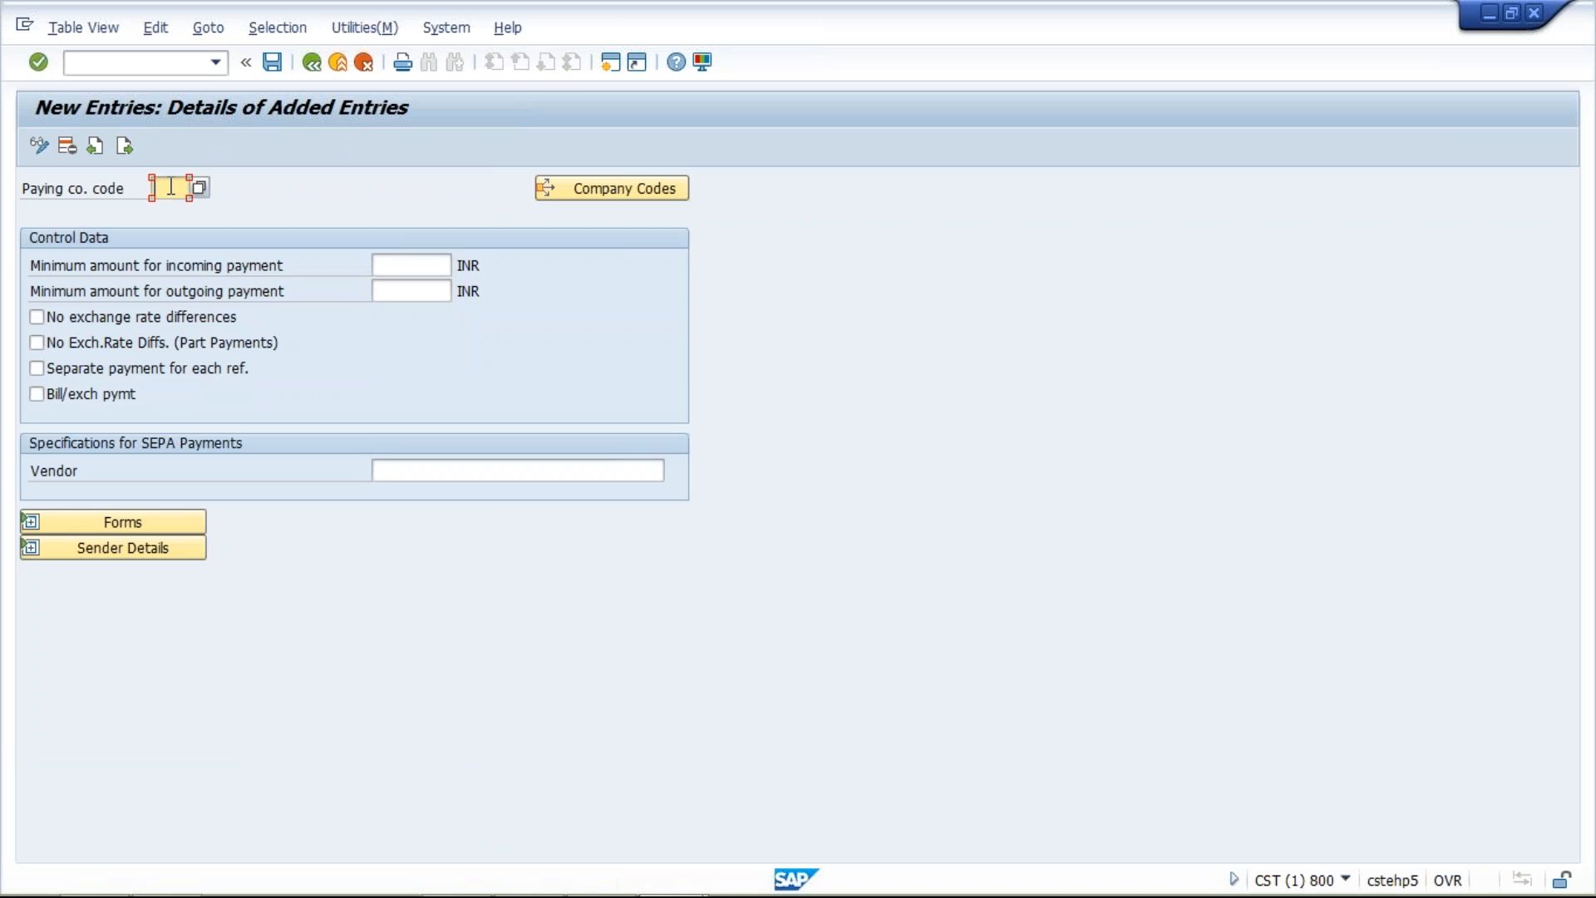
pyautogui.write('TM10')
# Set the minimum amounts for incoming and outgoing payment to 10 INR each
pyautogui.click(409, 267)
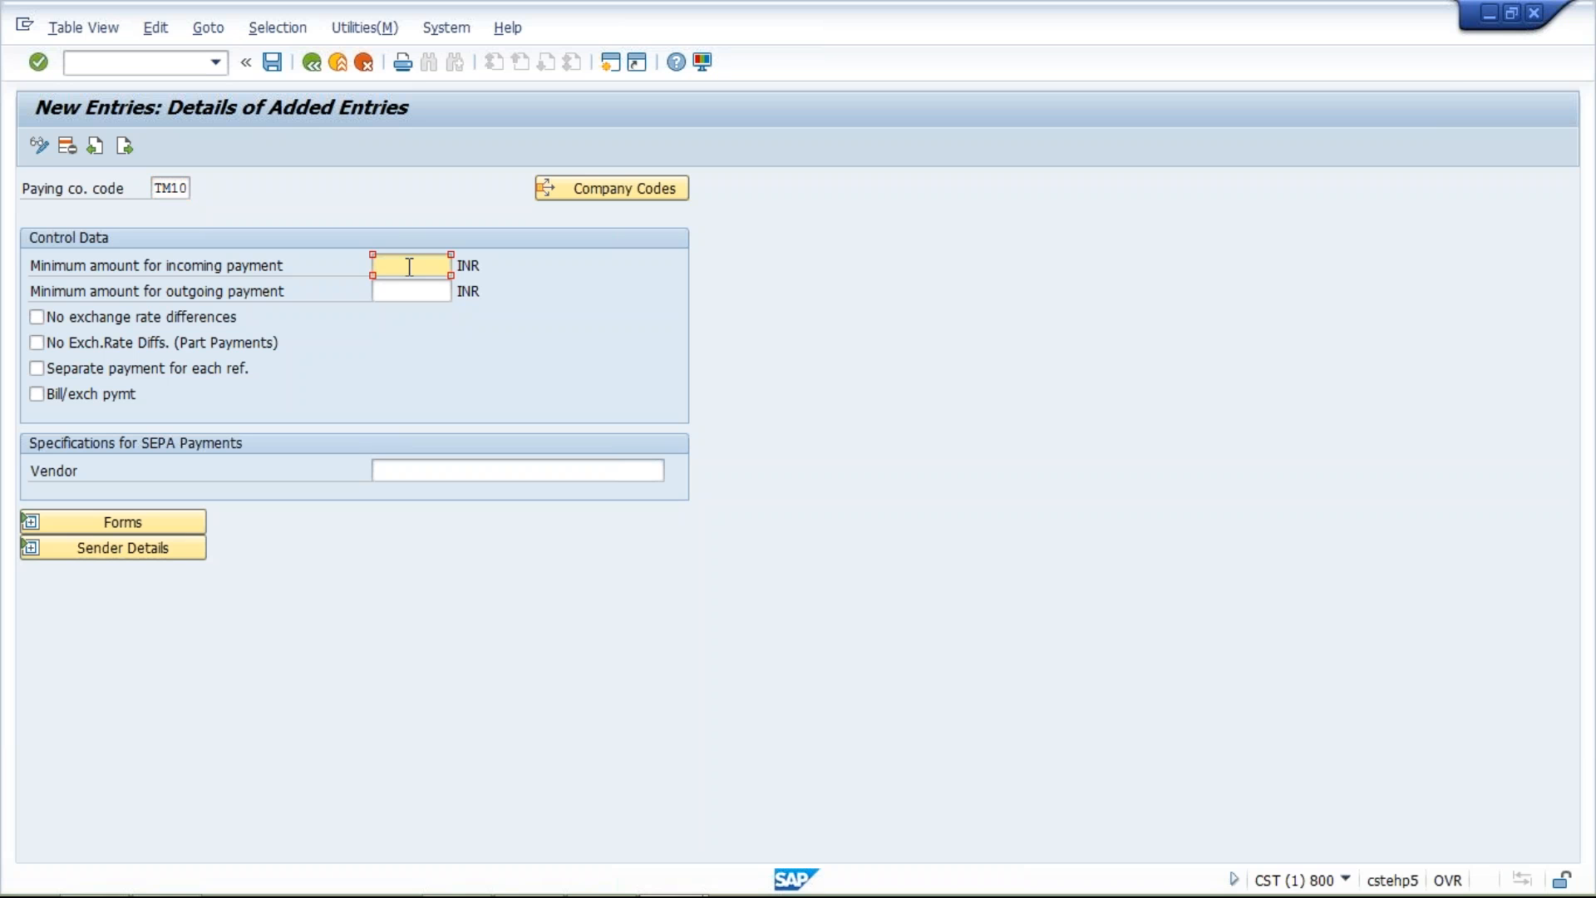
pyautogui.write('10')
pyautogui.click(415, 290)
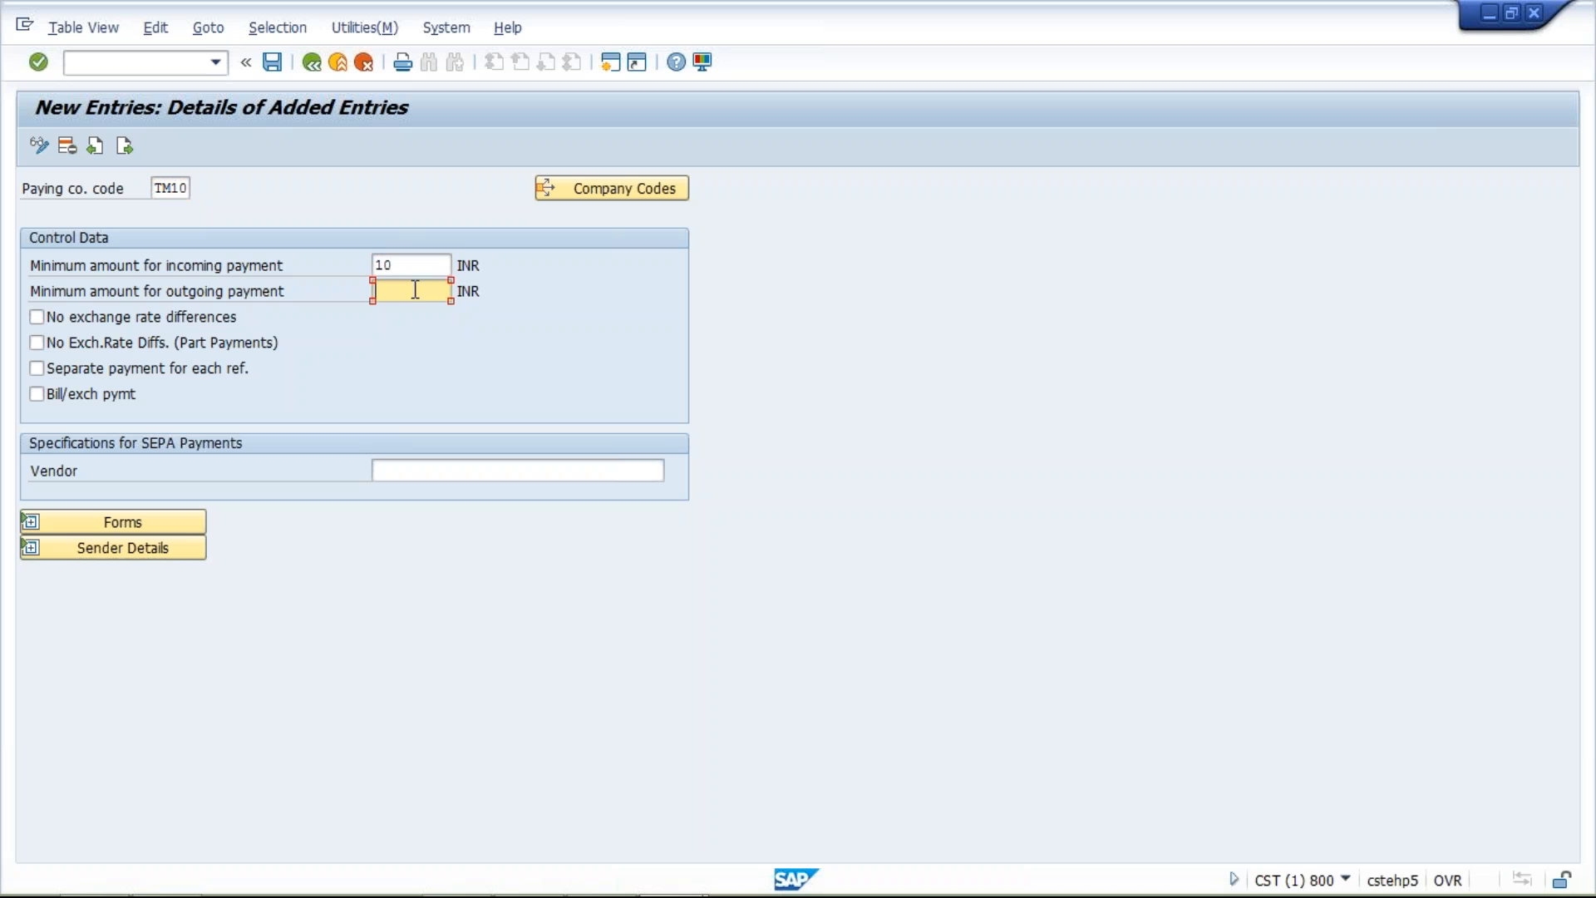
pyautogui.write('10')
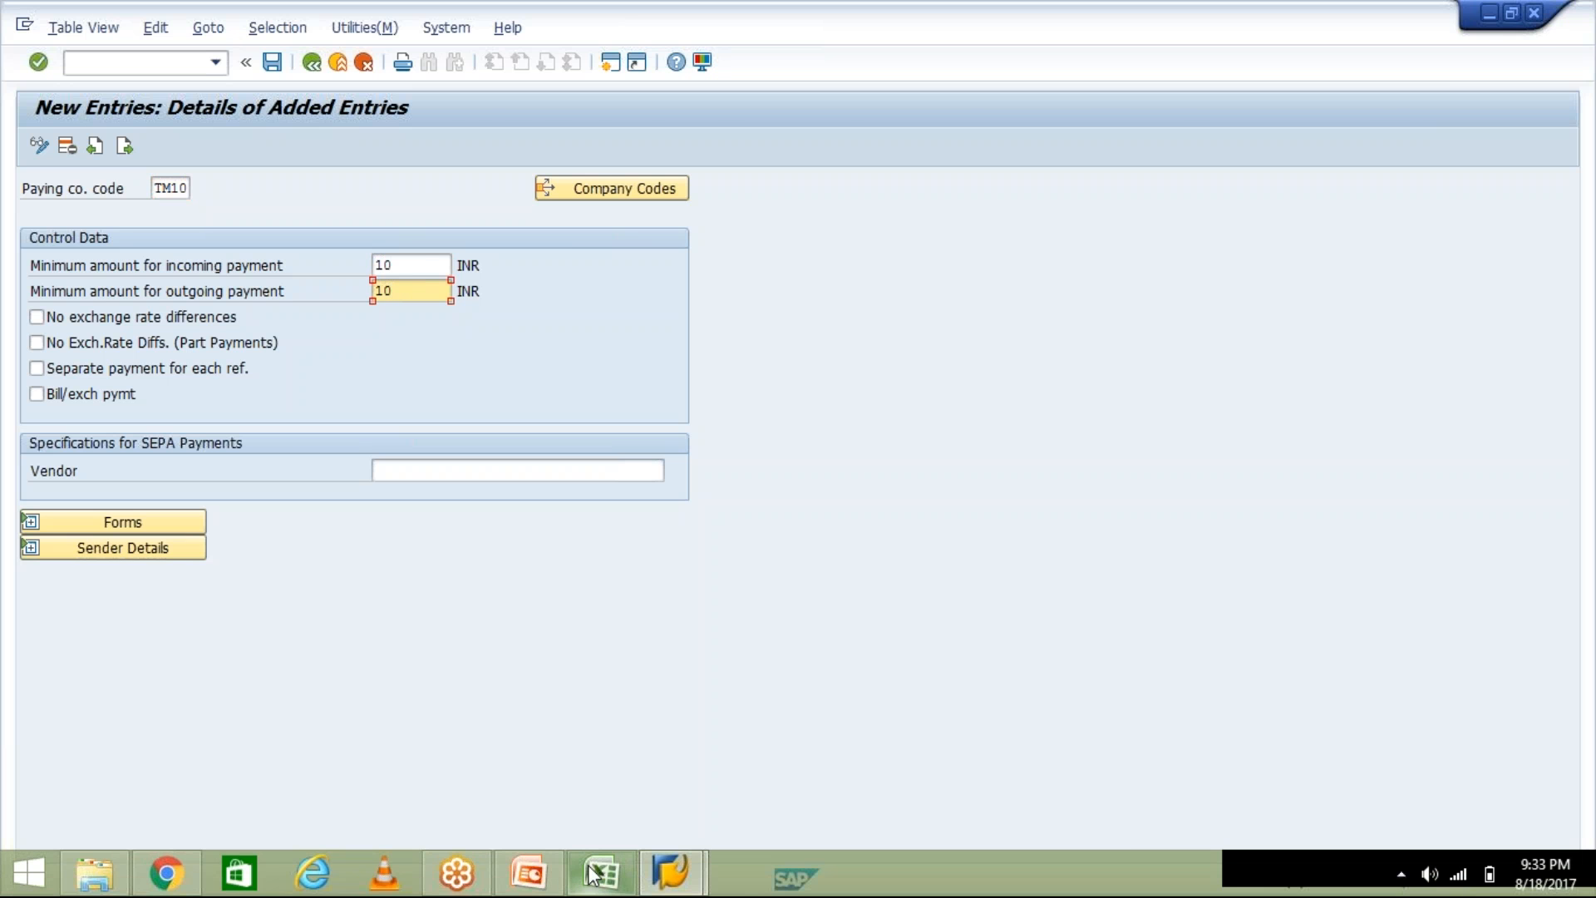
# Switch to the Class workbook in Excel, enter 10 in cell I10, and return to the new entry in SAP
pyautogui.click(595, 873)
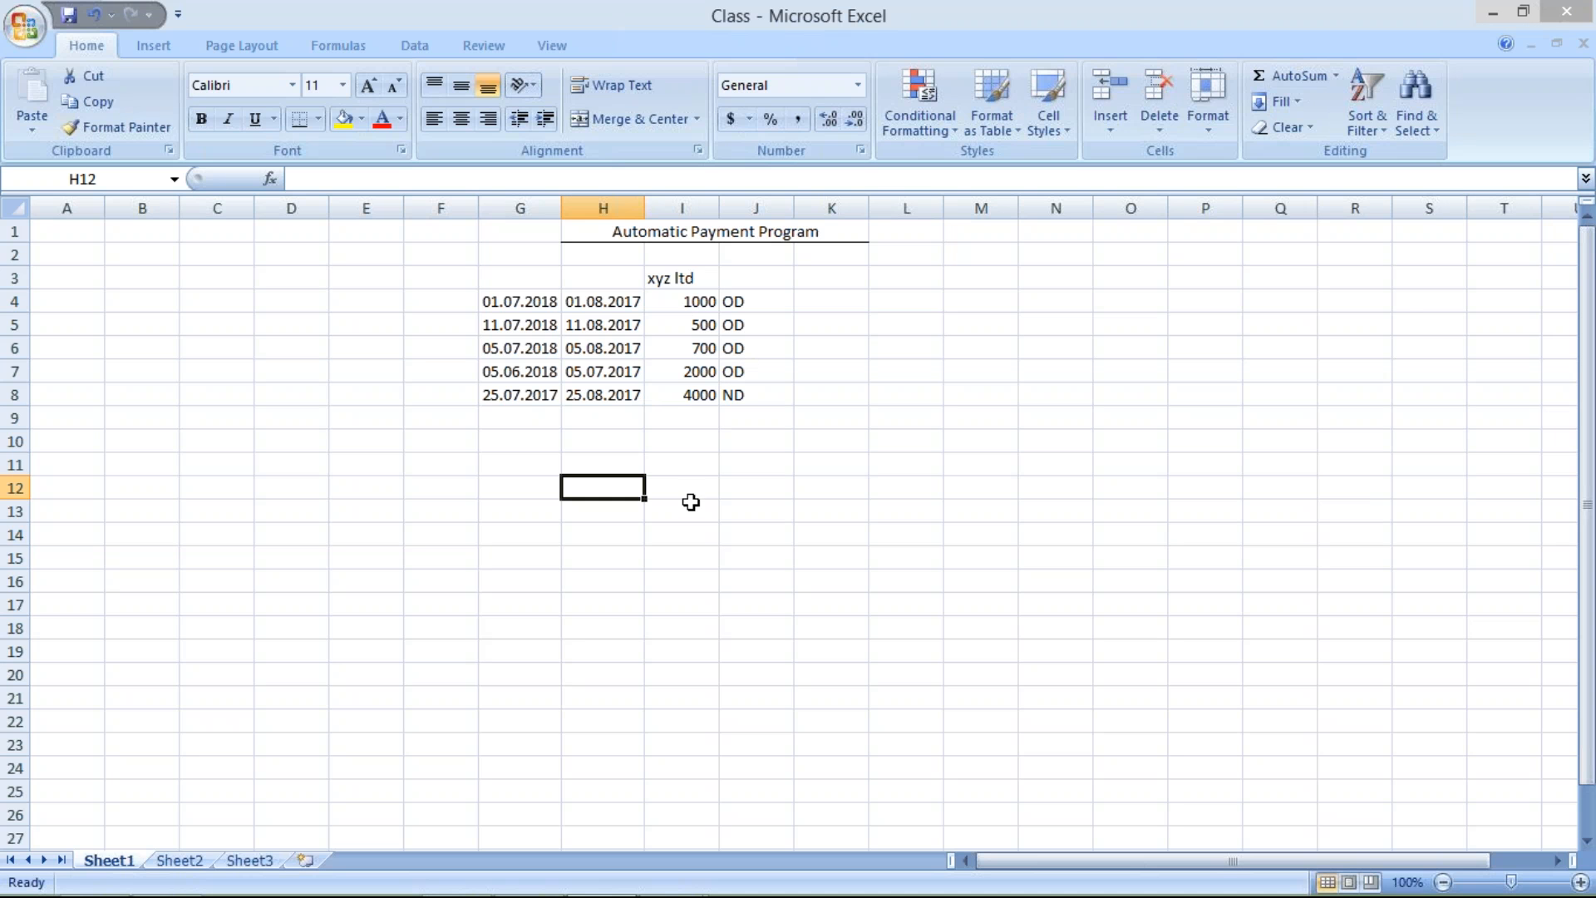
pyautogui.click(685, 438)
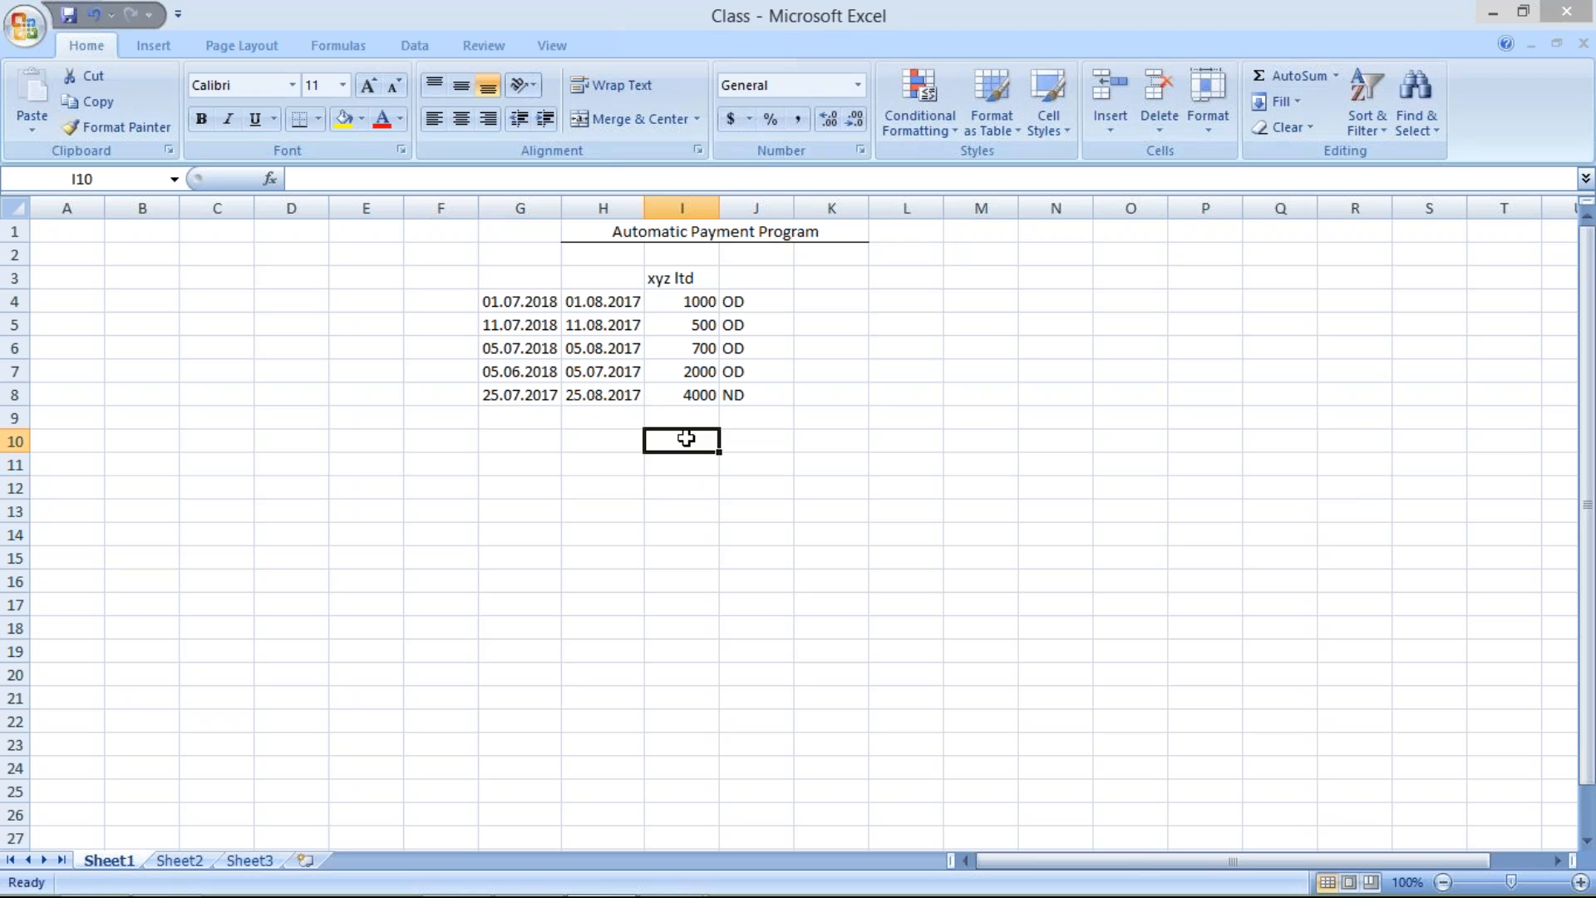
pyautogui.write('100')
pyautogui.press('BackSpace')
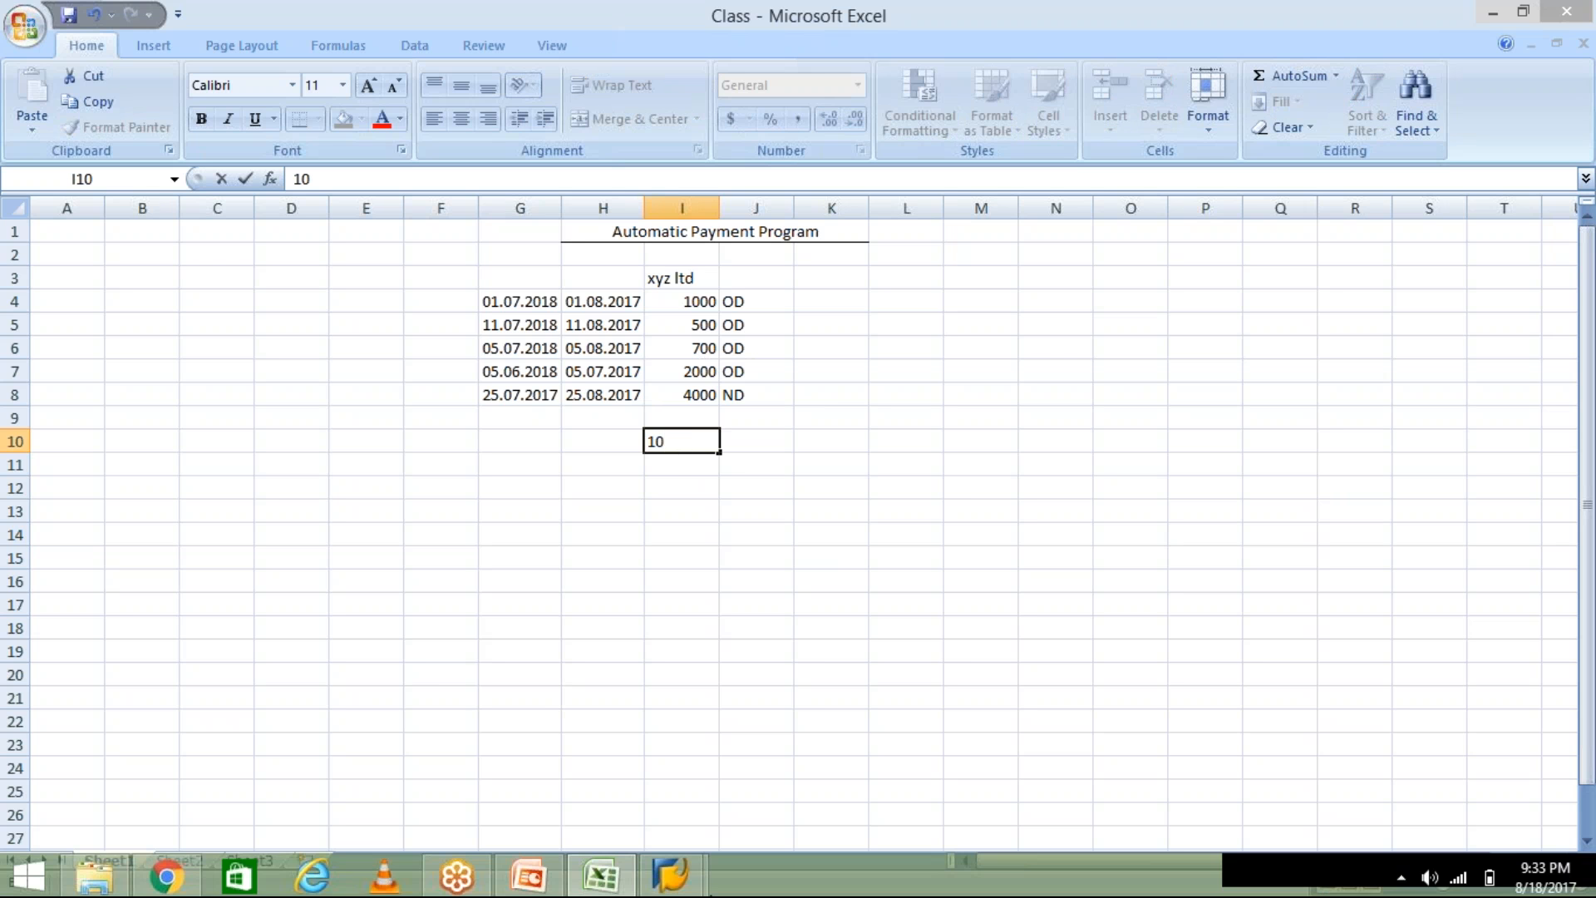
pyautogui.click(680, 884)
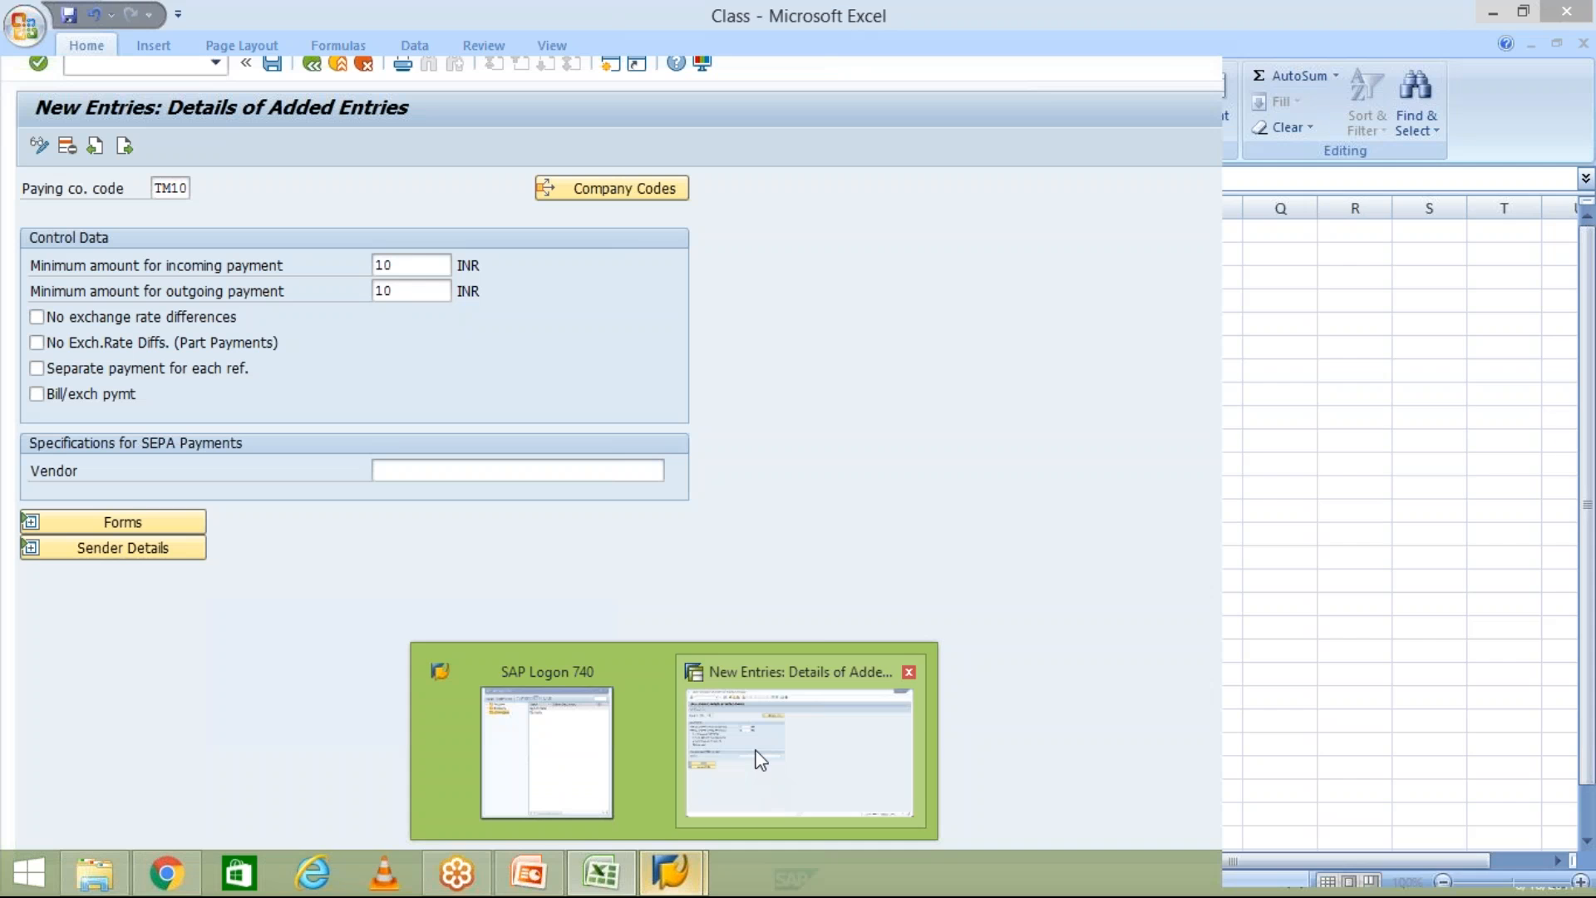
pyautogui.click(754, 761)
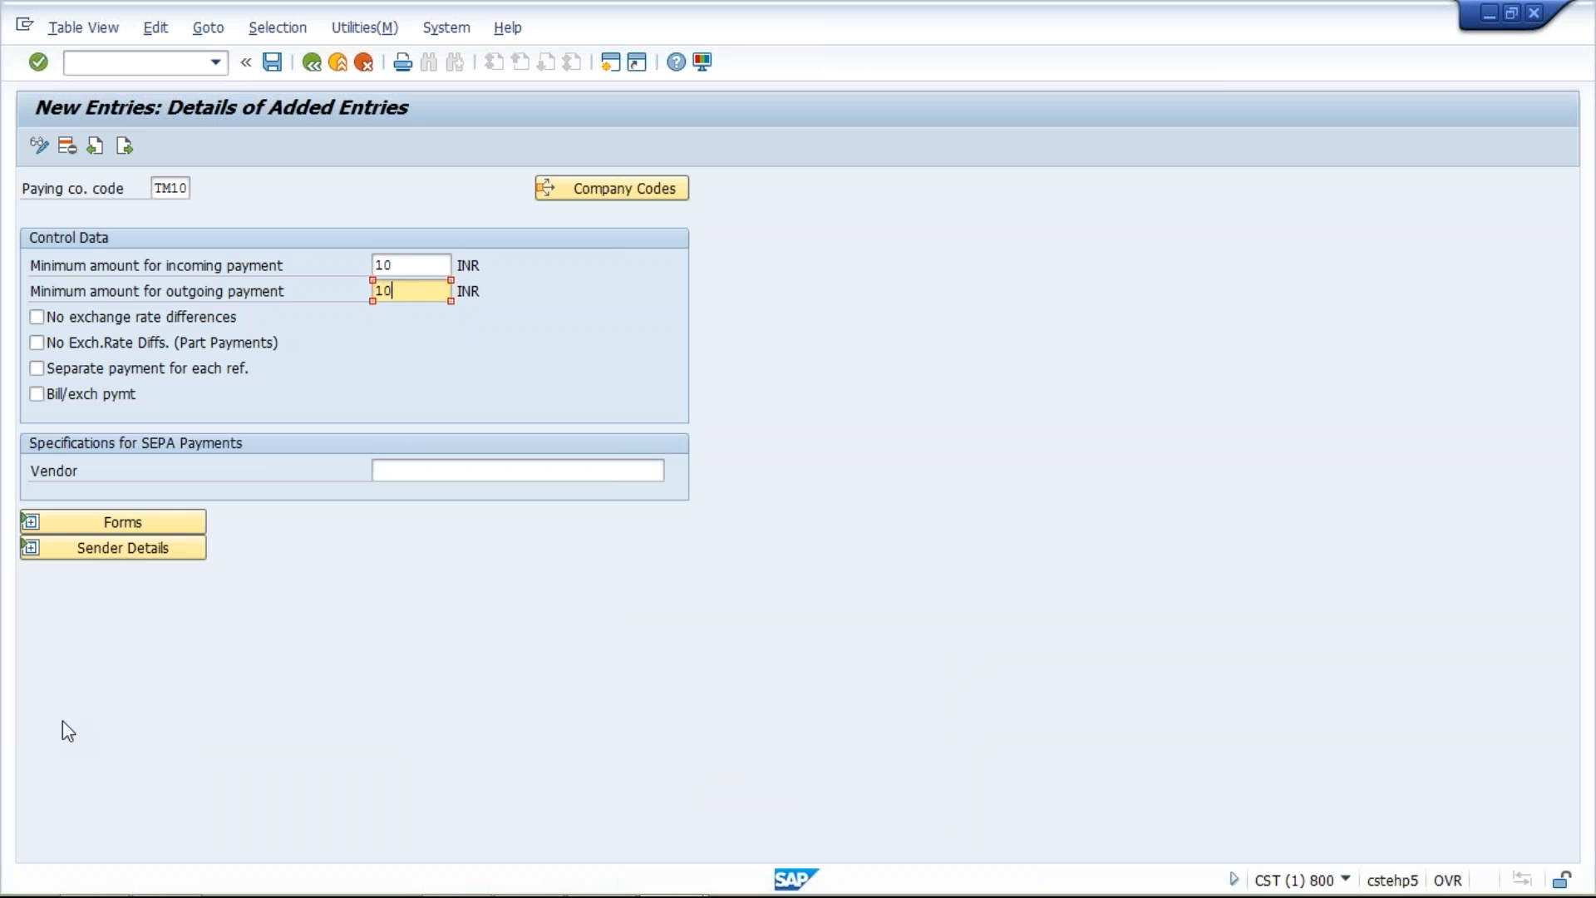
# Expand the forms and sender details sections and set the payment advice form to F110_D_AVIS
pyautogui.click(30, 522)
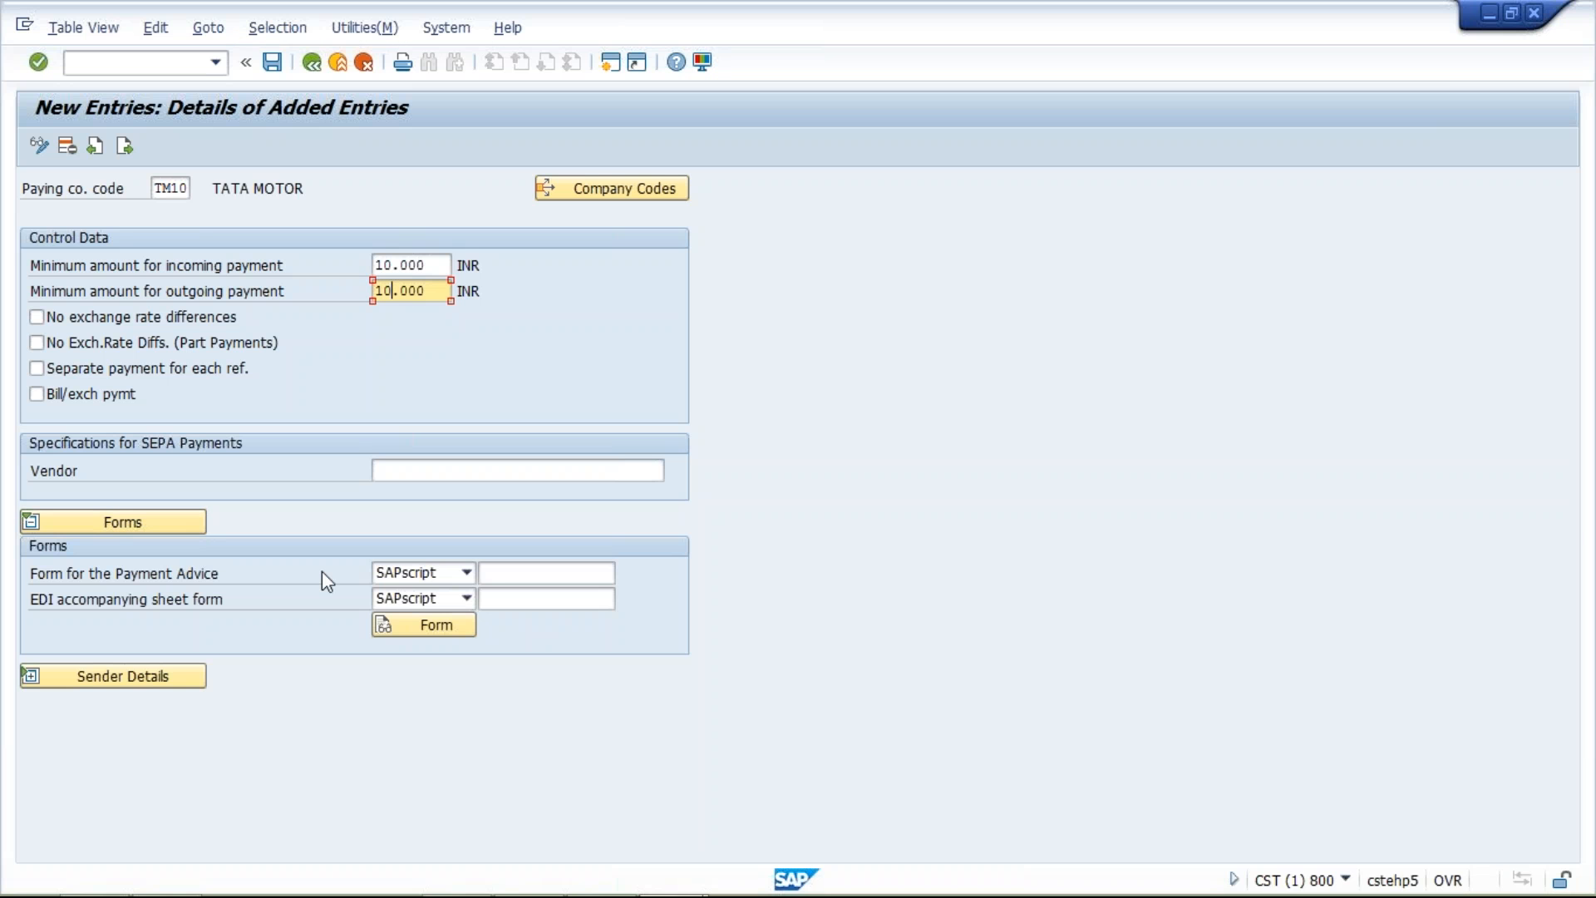
pyautogui.click(519, 572)
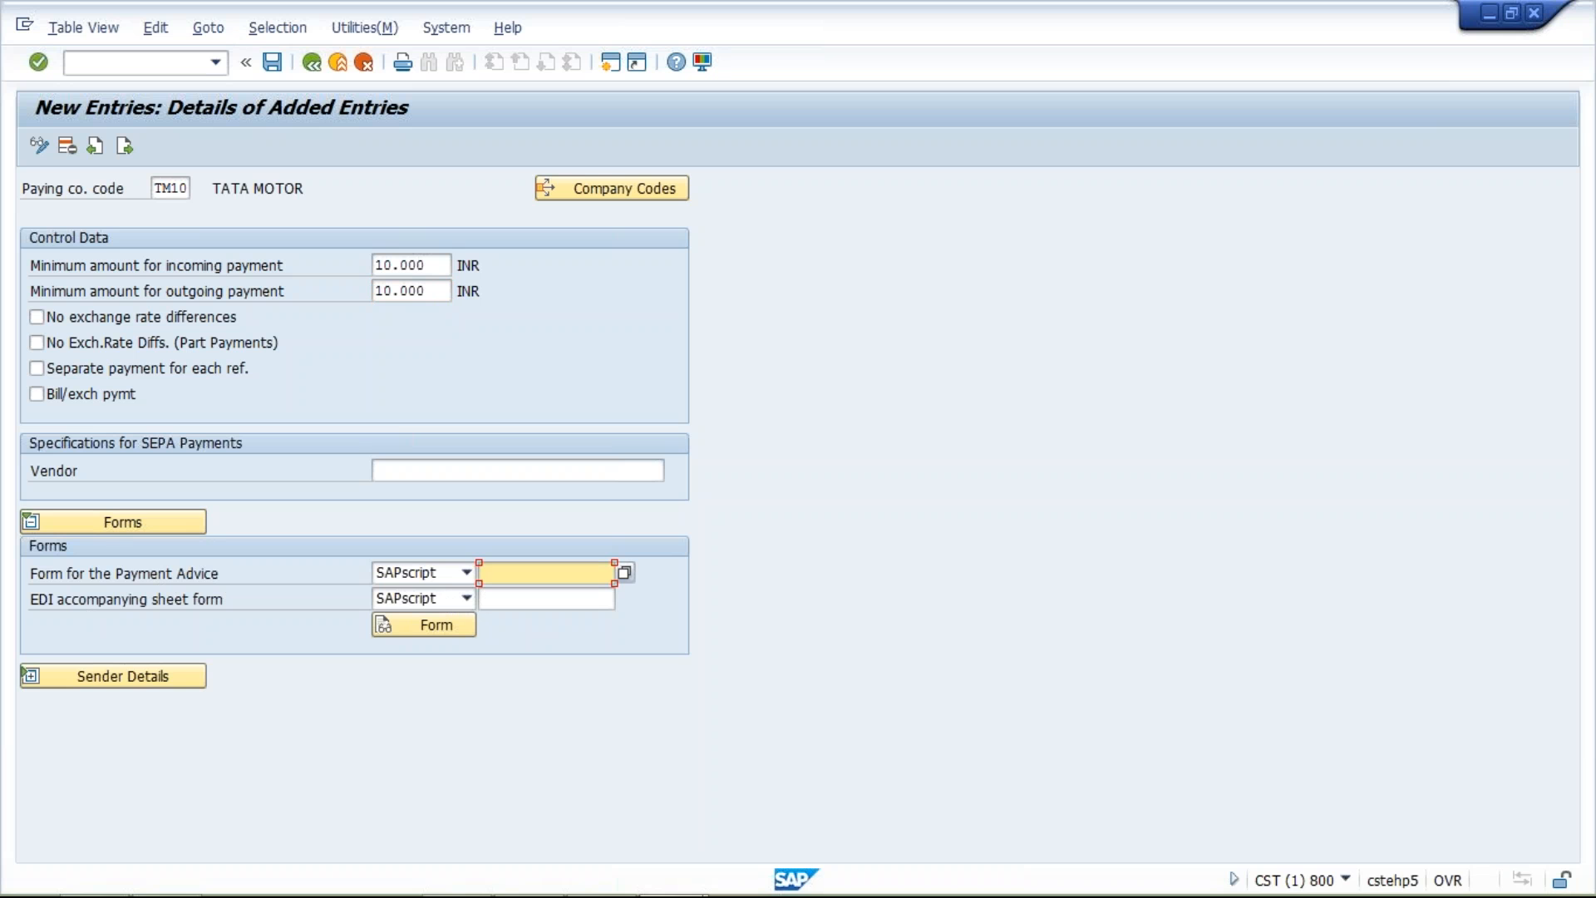
pyautogui.click(31, 676)
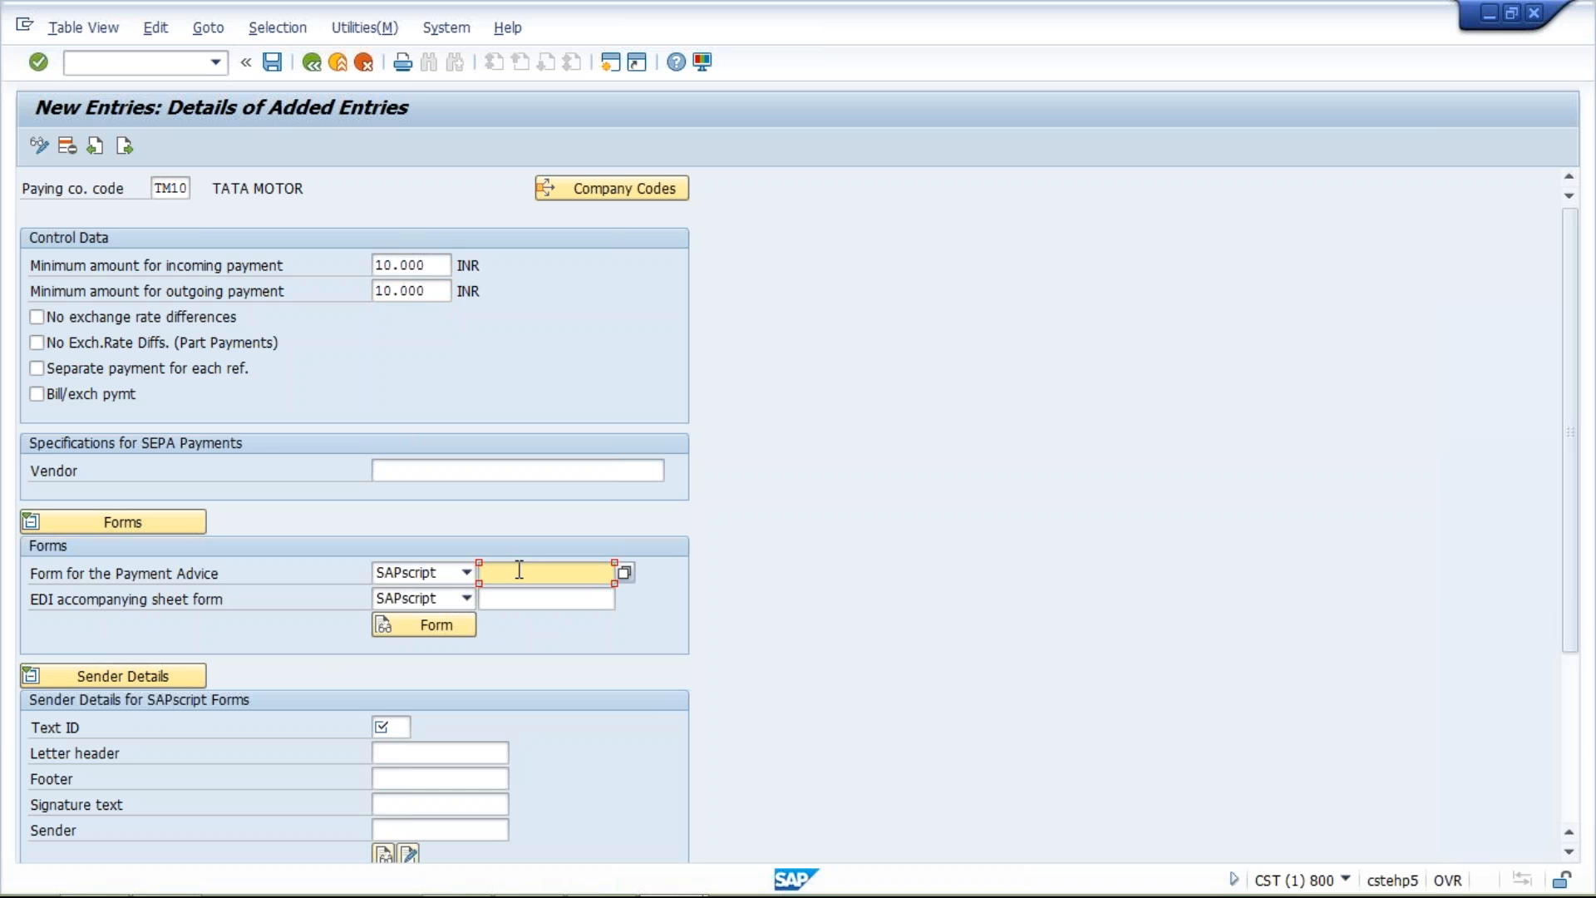
pyautogui.click(519, 569)
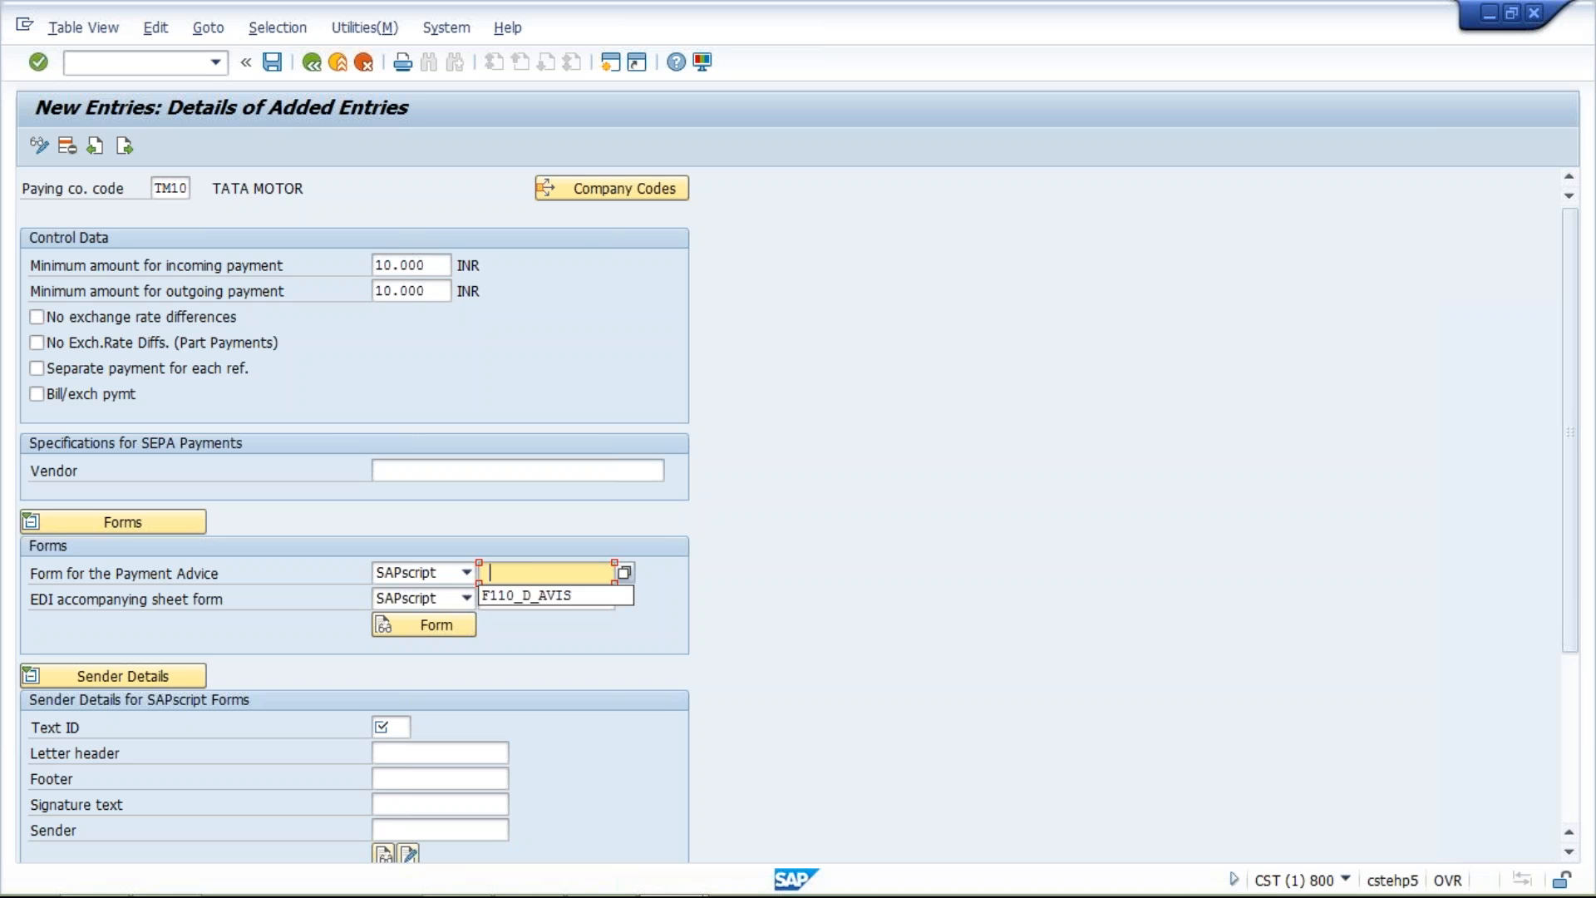
pyautogui.click(546, 597)
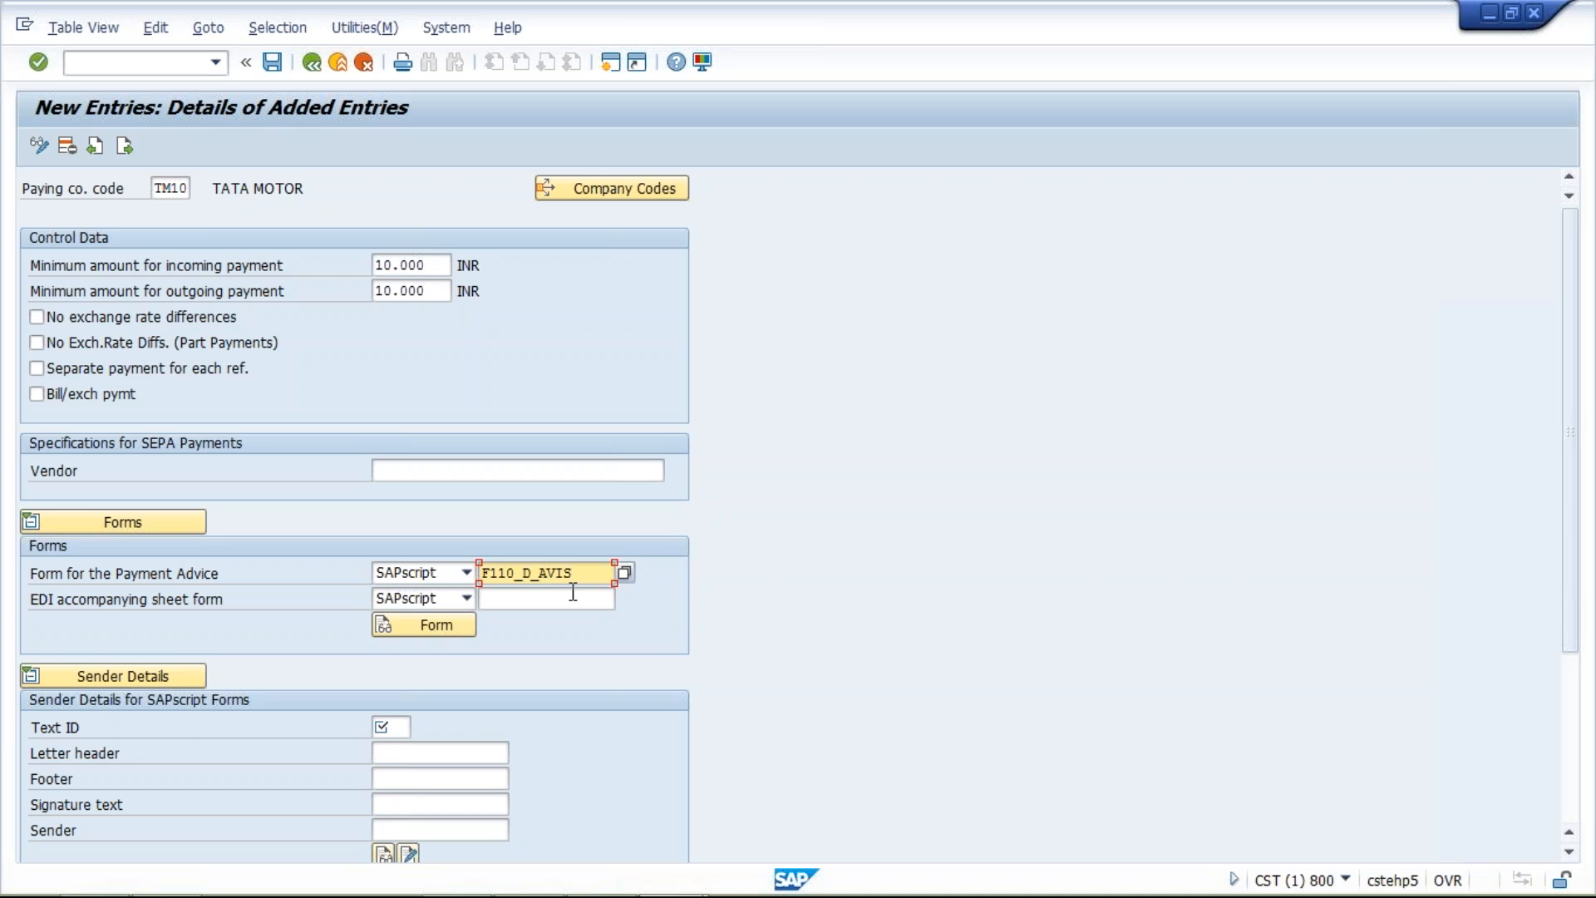
pyautogui.moveTo(575, 573); pyautogui.dragTo(465, 580)
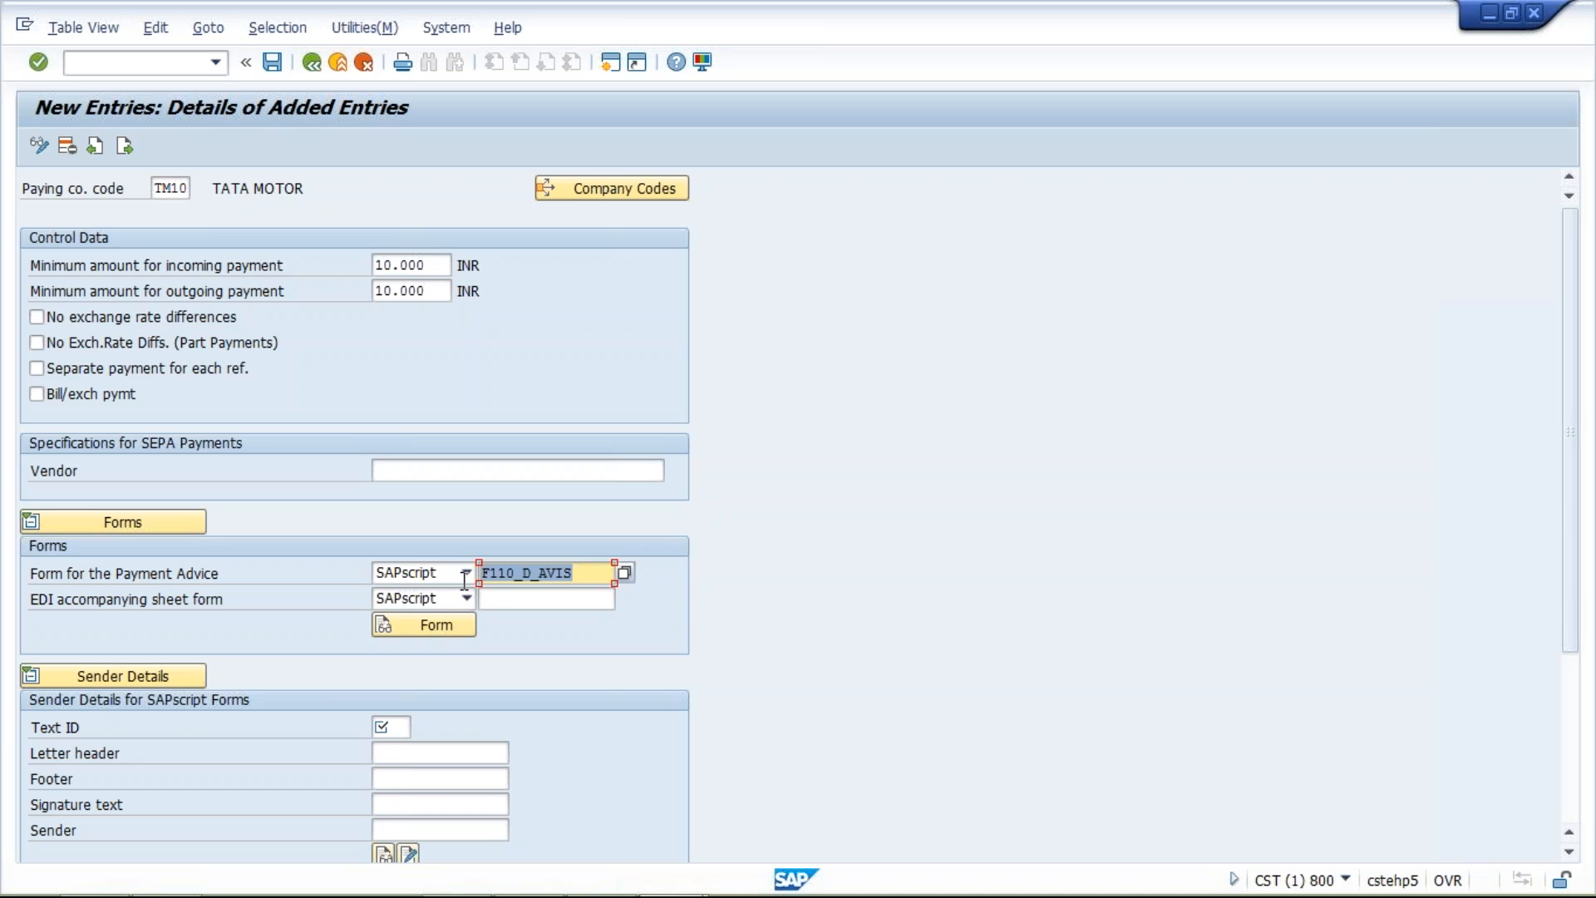
pyautogui.click(587, 573)
pyautogui.moveTo(586, 574); pyautogui.dragTo(475, 574)
pyautogui.click(583, 575)
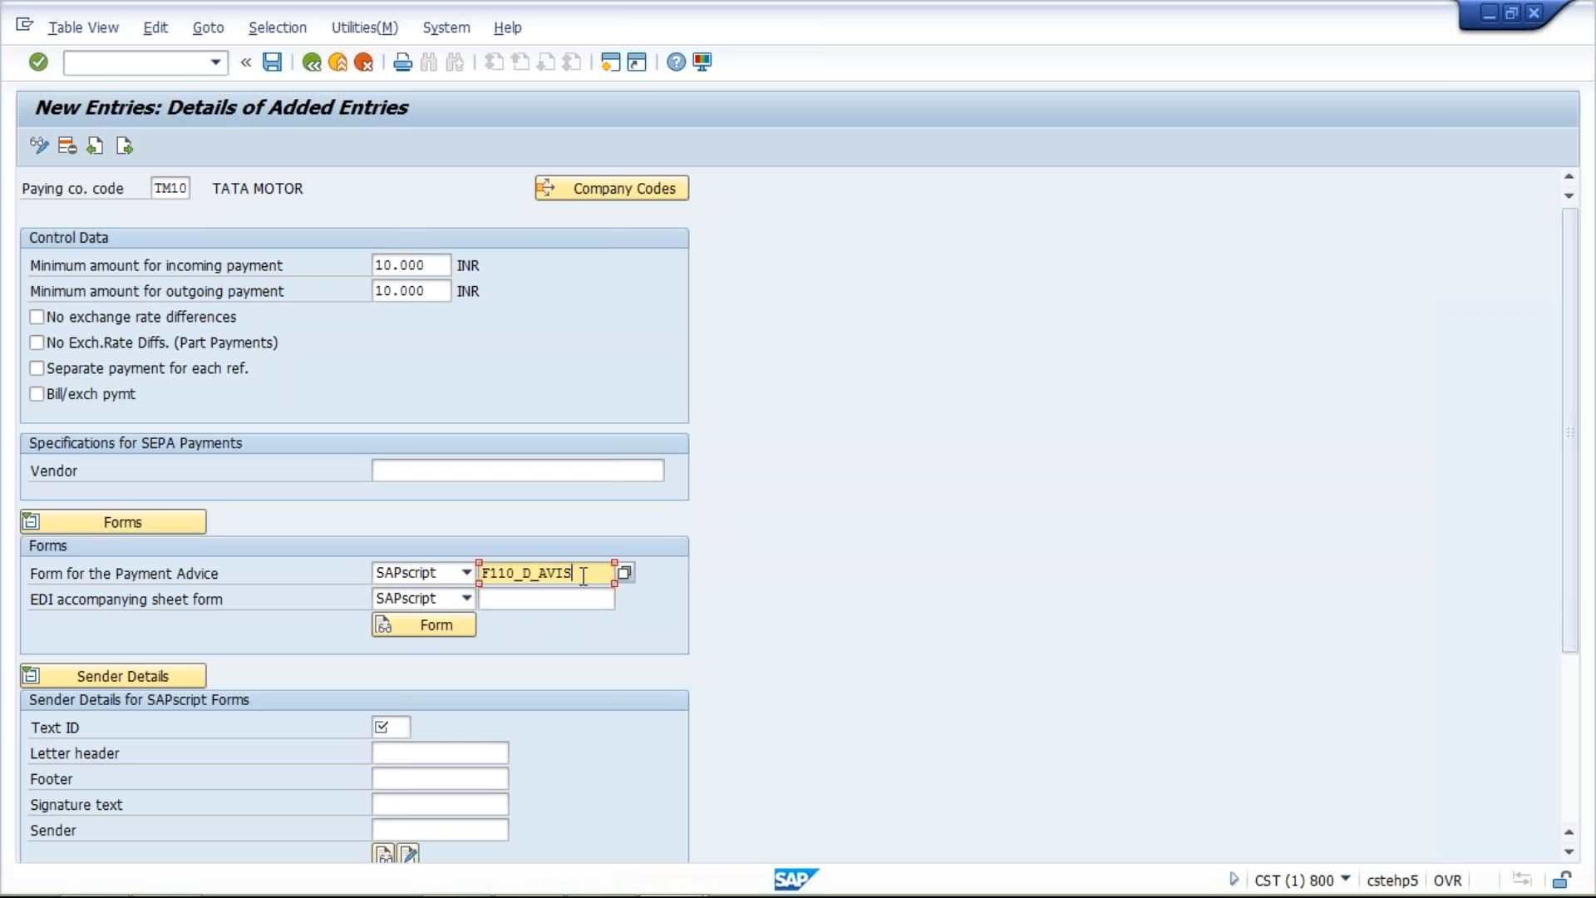
pyautogui.moveTo(584, 576); pyautogui.dragTo(482, 581)
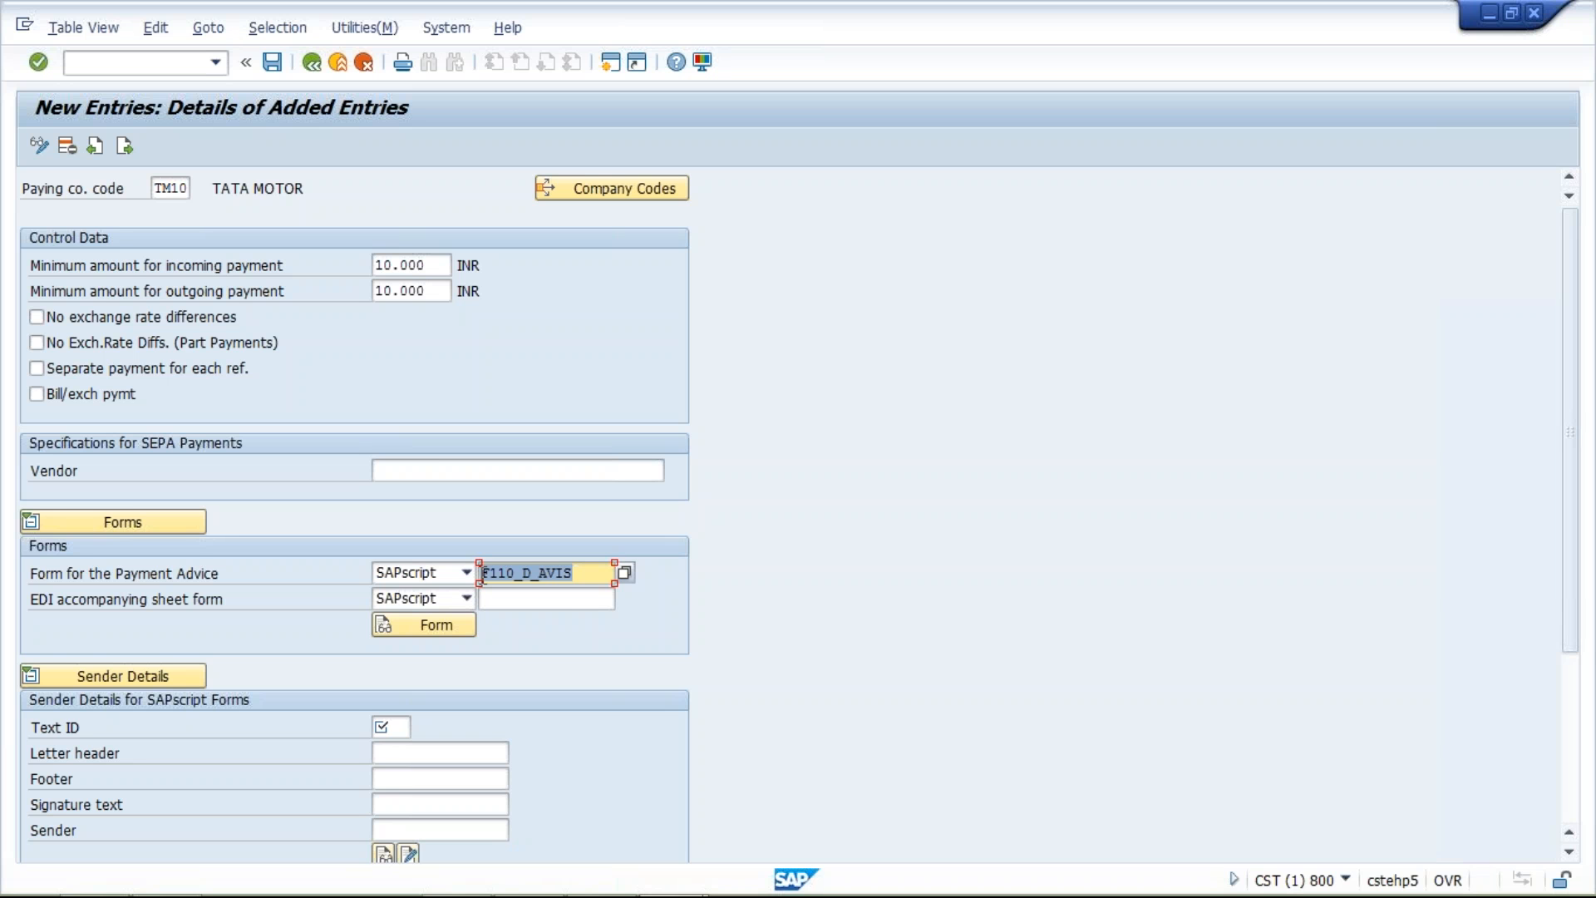
pyautogui.click(596, 575)
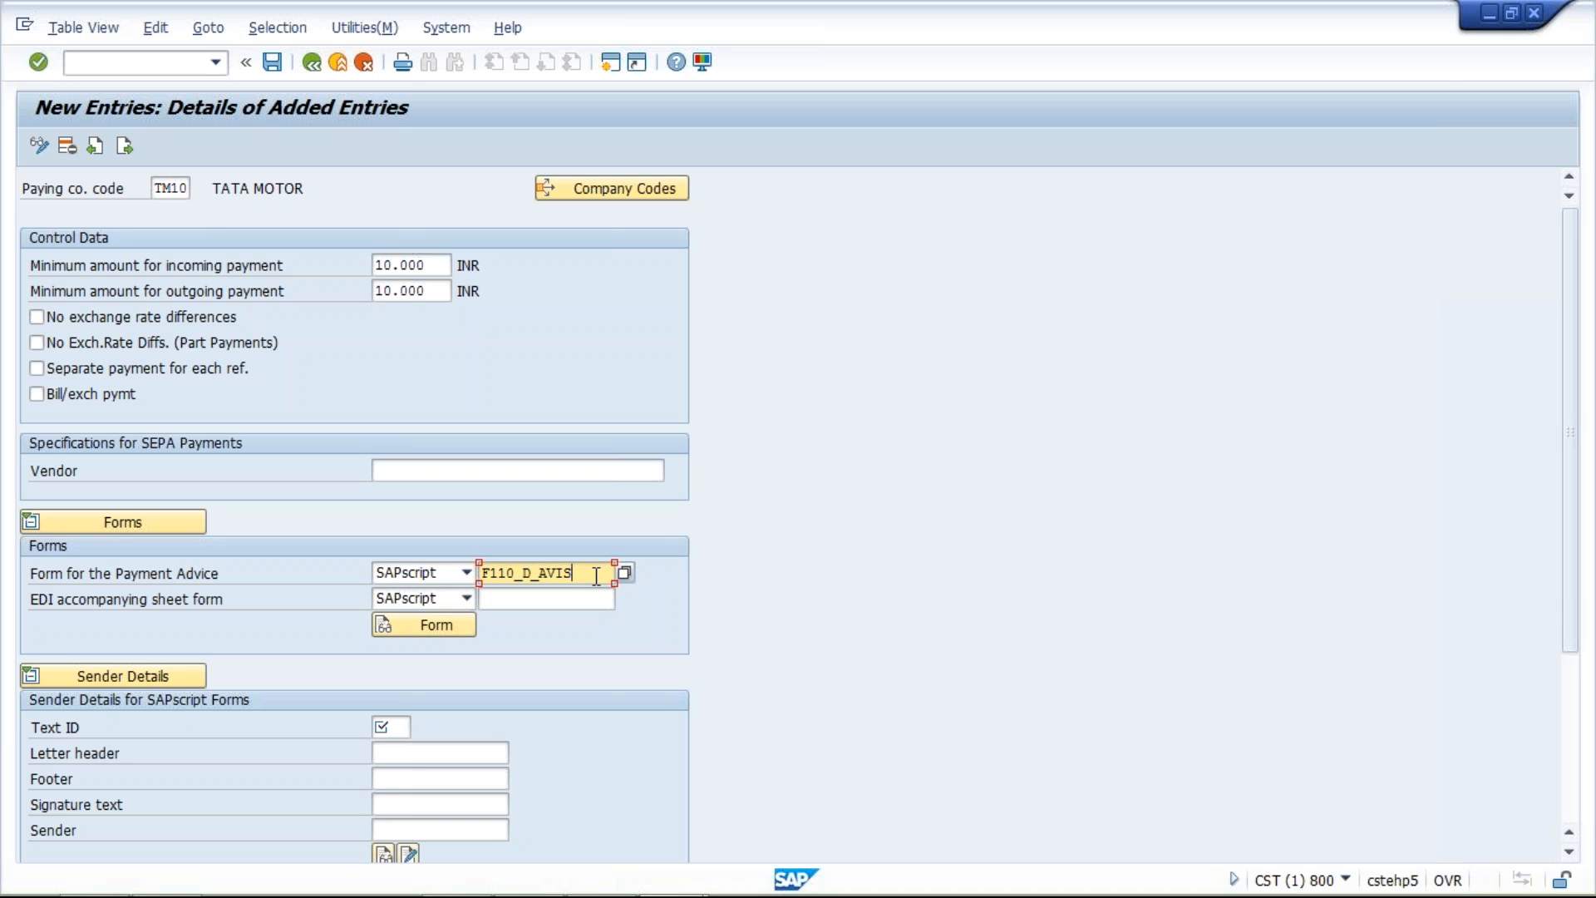
pyautogui.moveTo(585, 575); pyautogui.dragTo(483, 580)
pyautogui.click(578, 574)
# Set the sender details to text ID ST, letter header F_0001_HEADER, footer F_0001_FOOTER and sender F_0001_SENDER
pyautogui.click(384, 728)
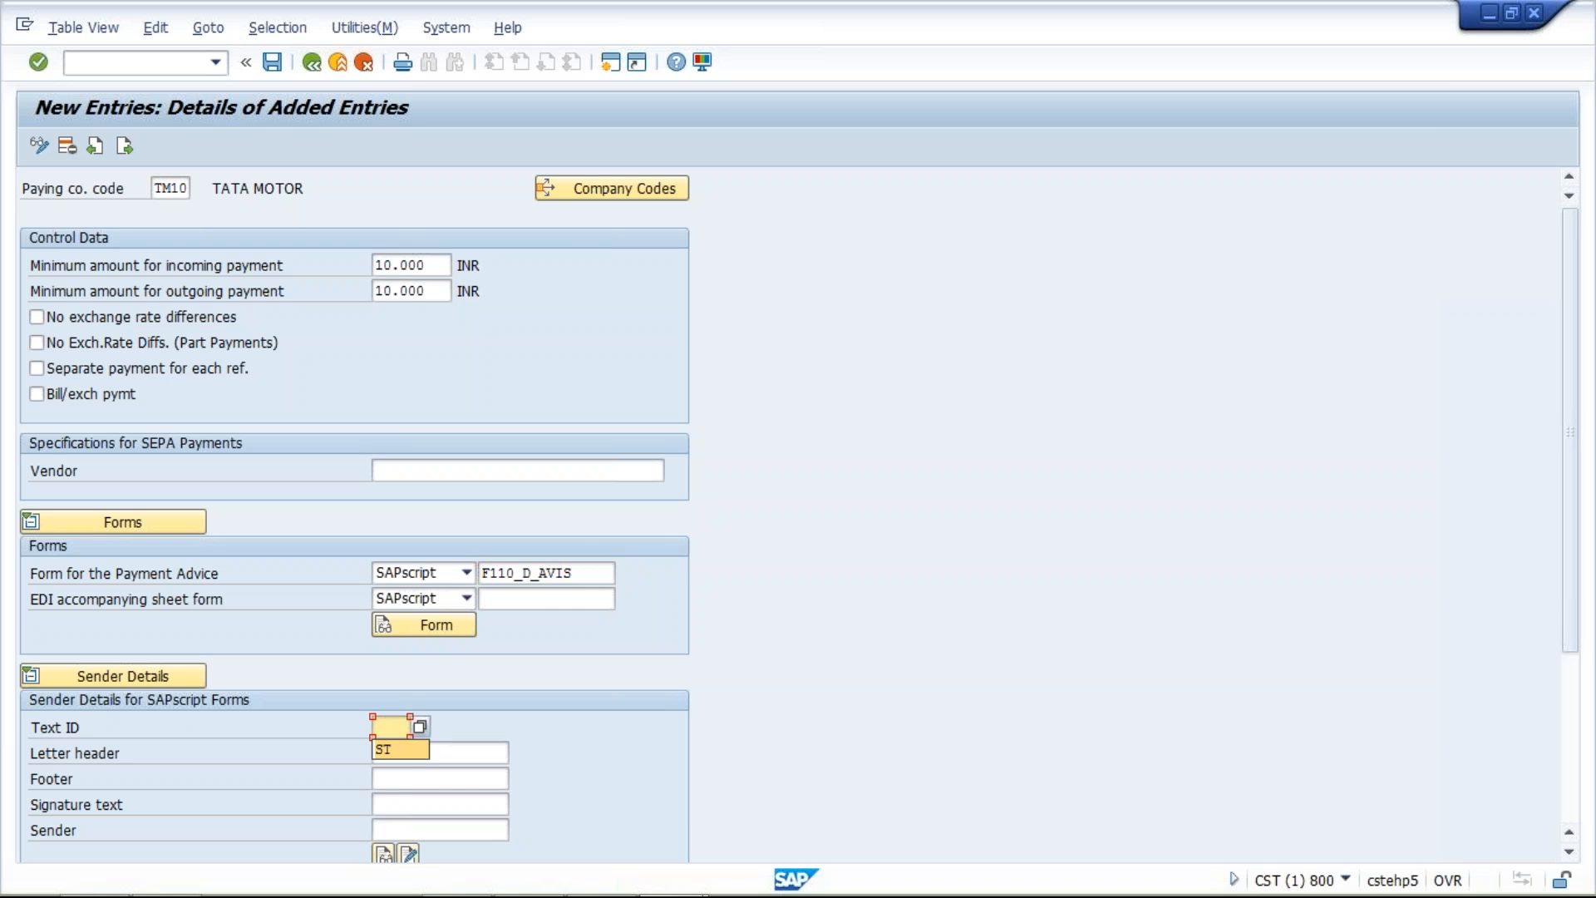
pyautogui.click(392, 752)
pyautogui.click(434, 751)
pyautogui.click(416, 779)
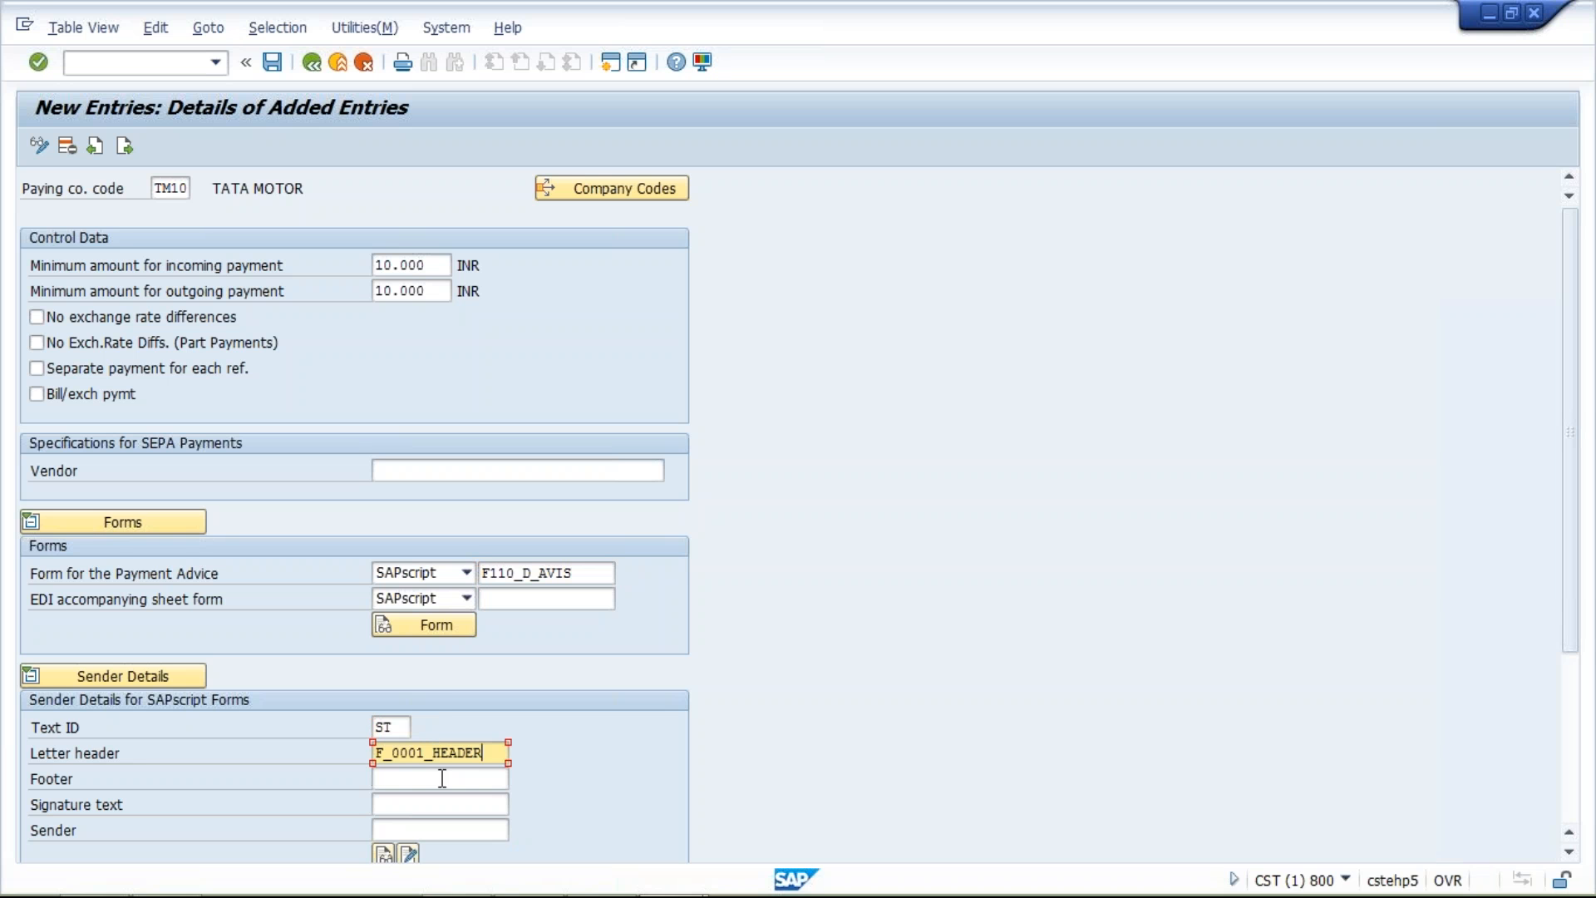
pyautogui.click(417, 780)
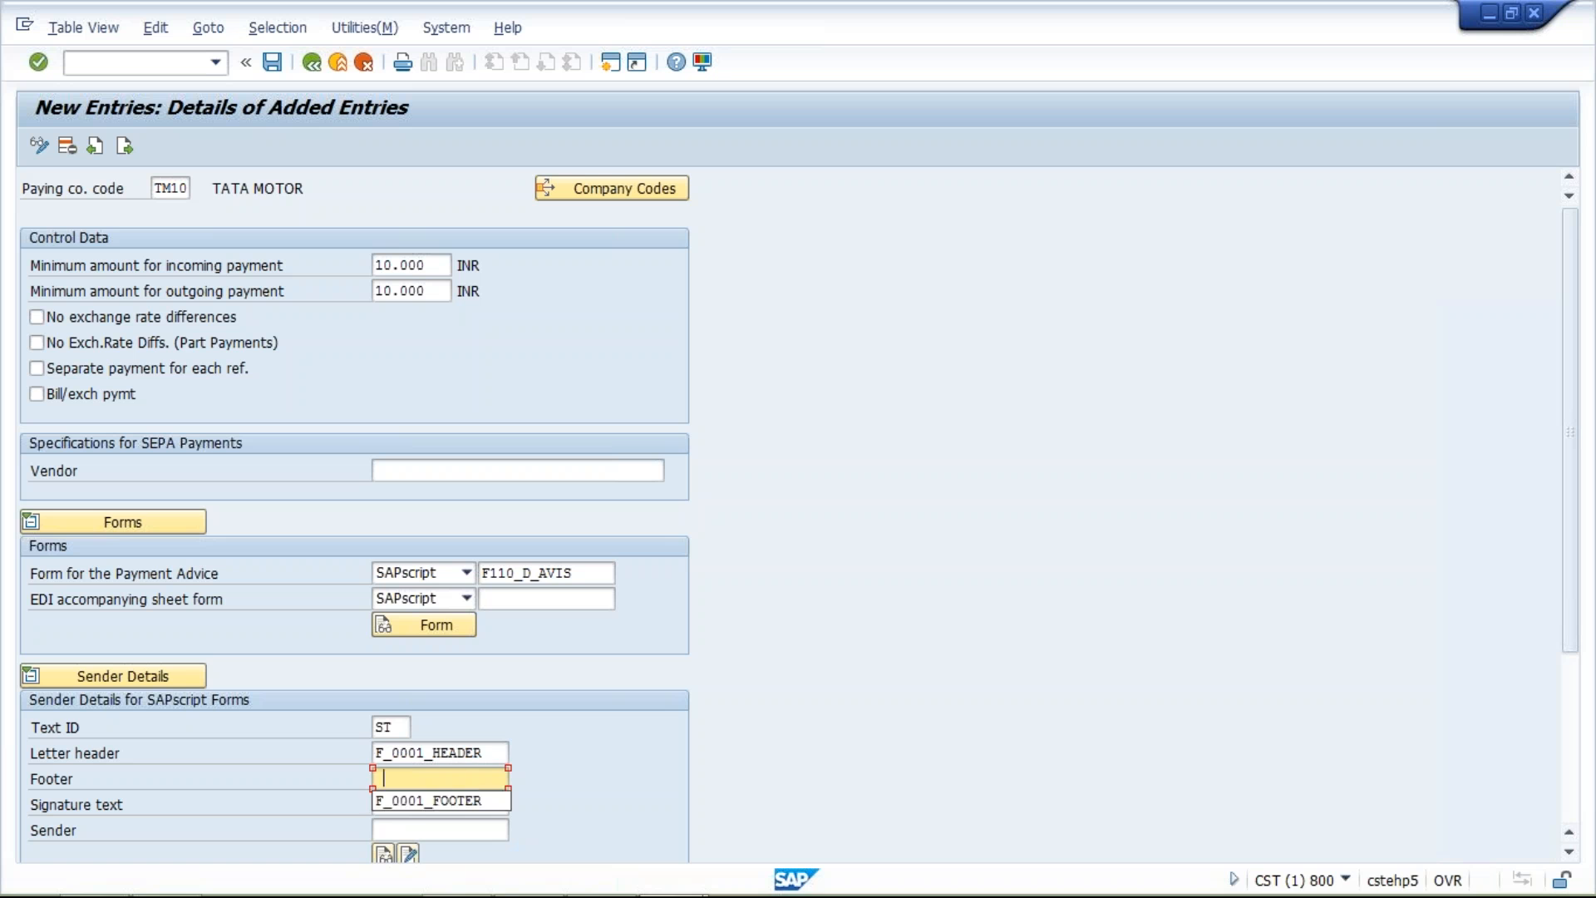
pyautogui.click(421, 802)
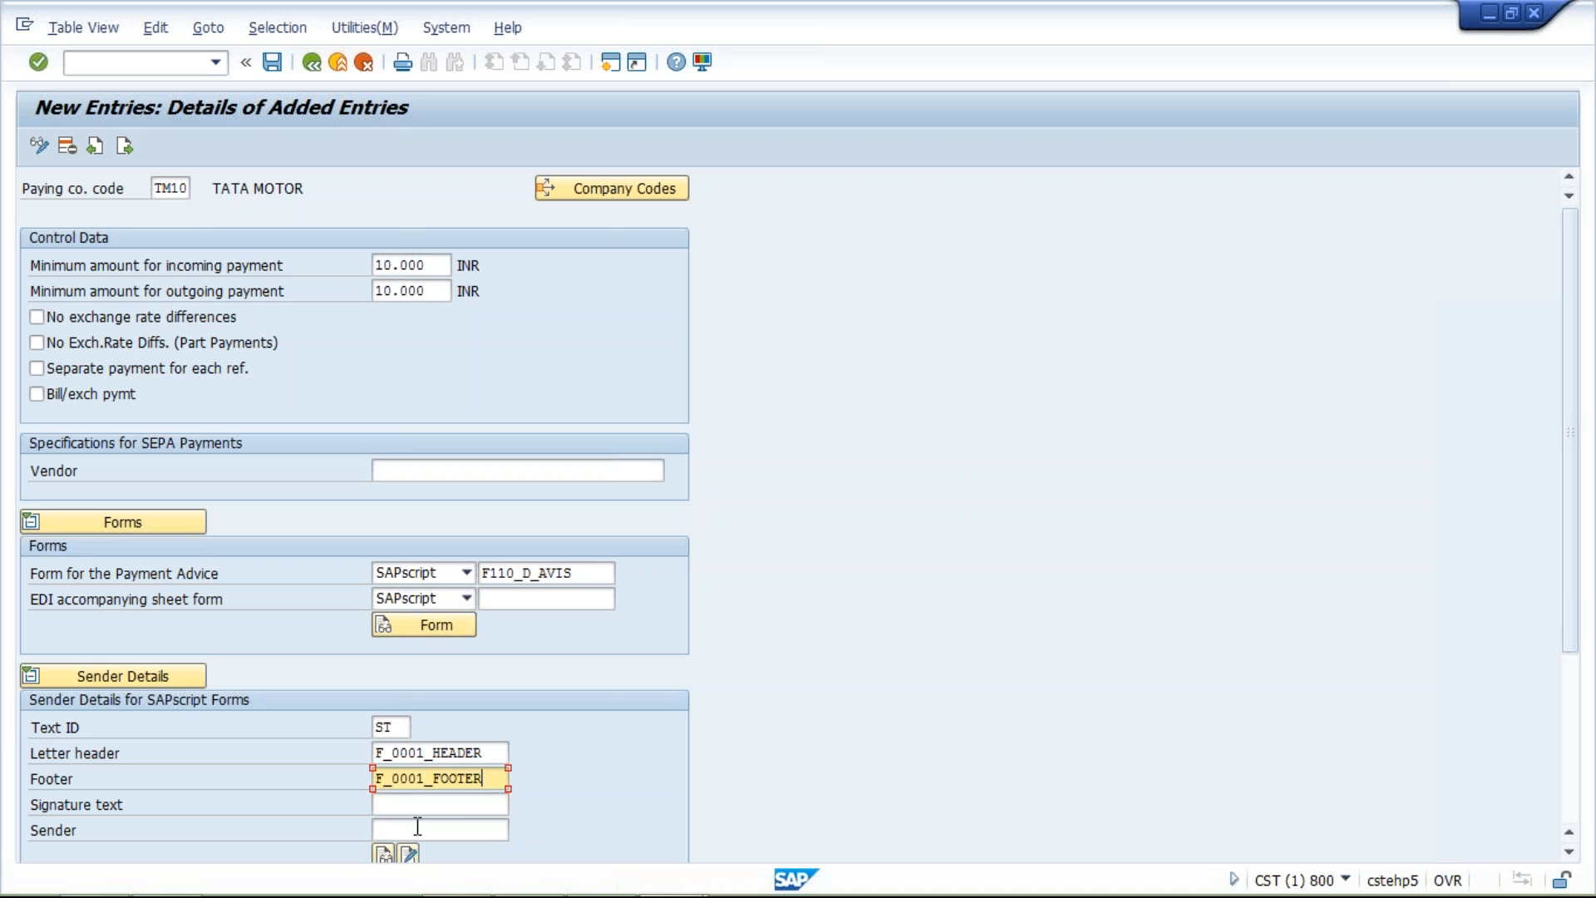
pyautogui.click(421, 830)
pyautogui.click(437, 852)
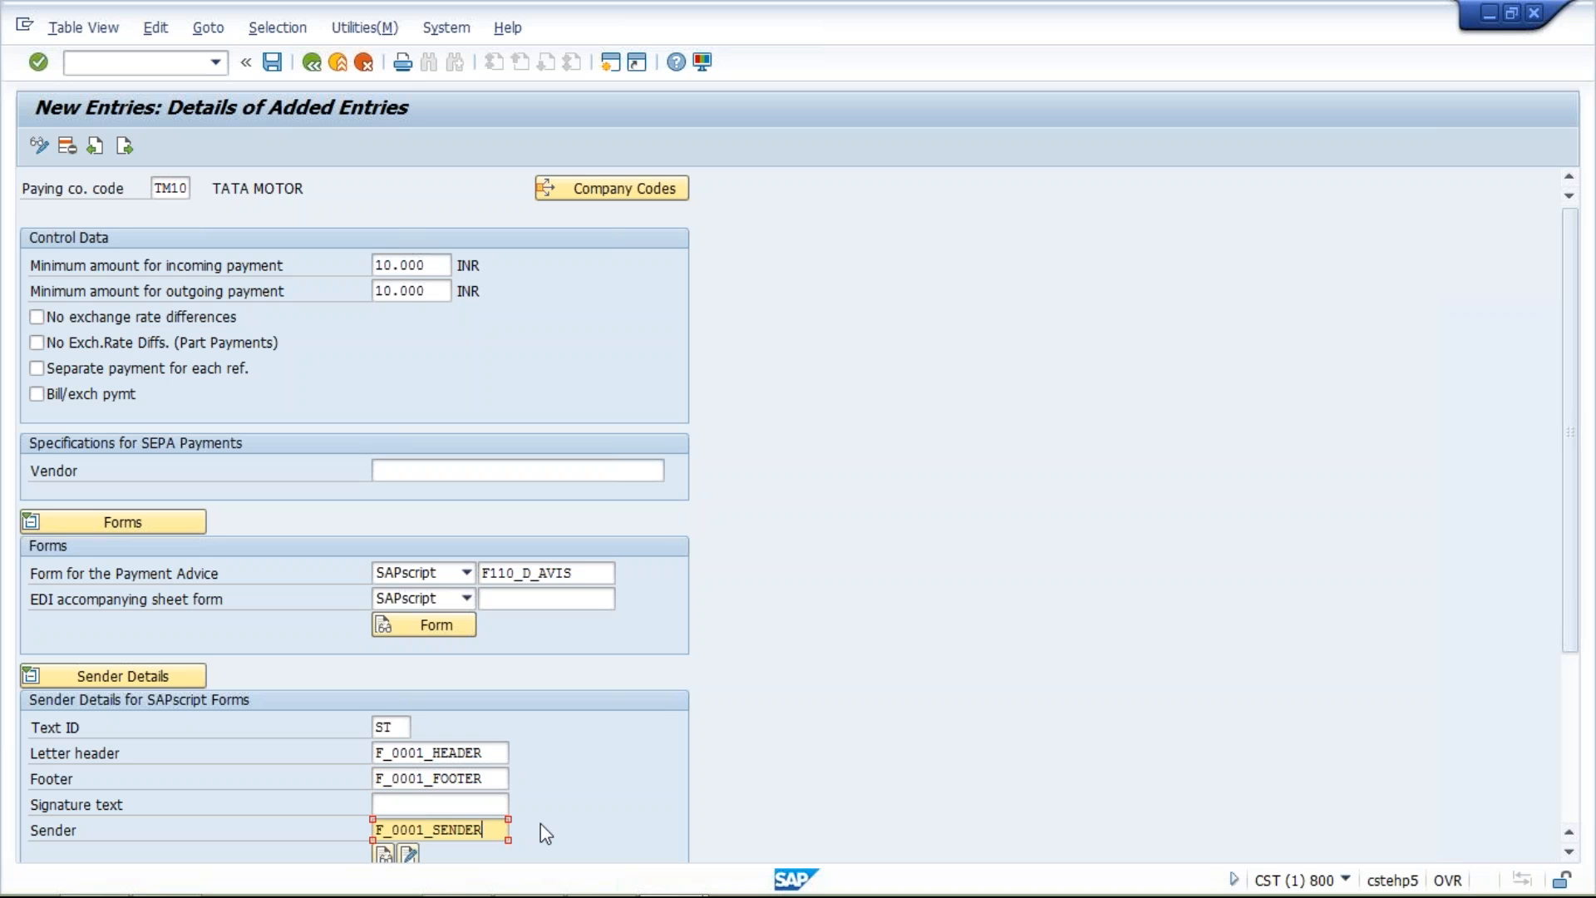
# Save the TM10 paying company code entry under the TATA MOTOR customizing request
pyautogui.press('Return')
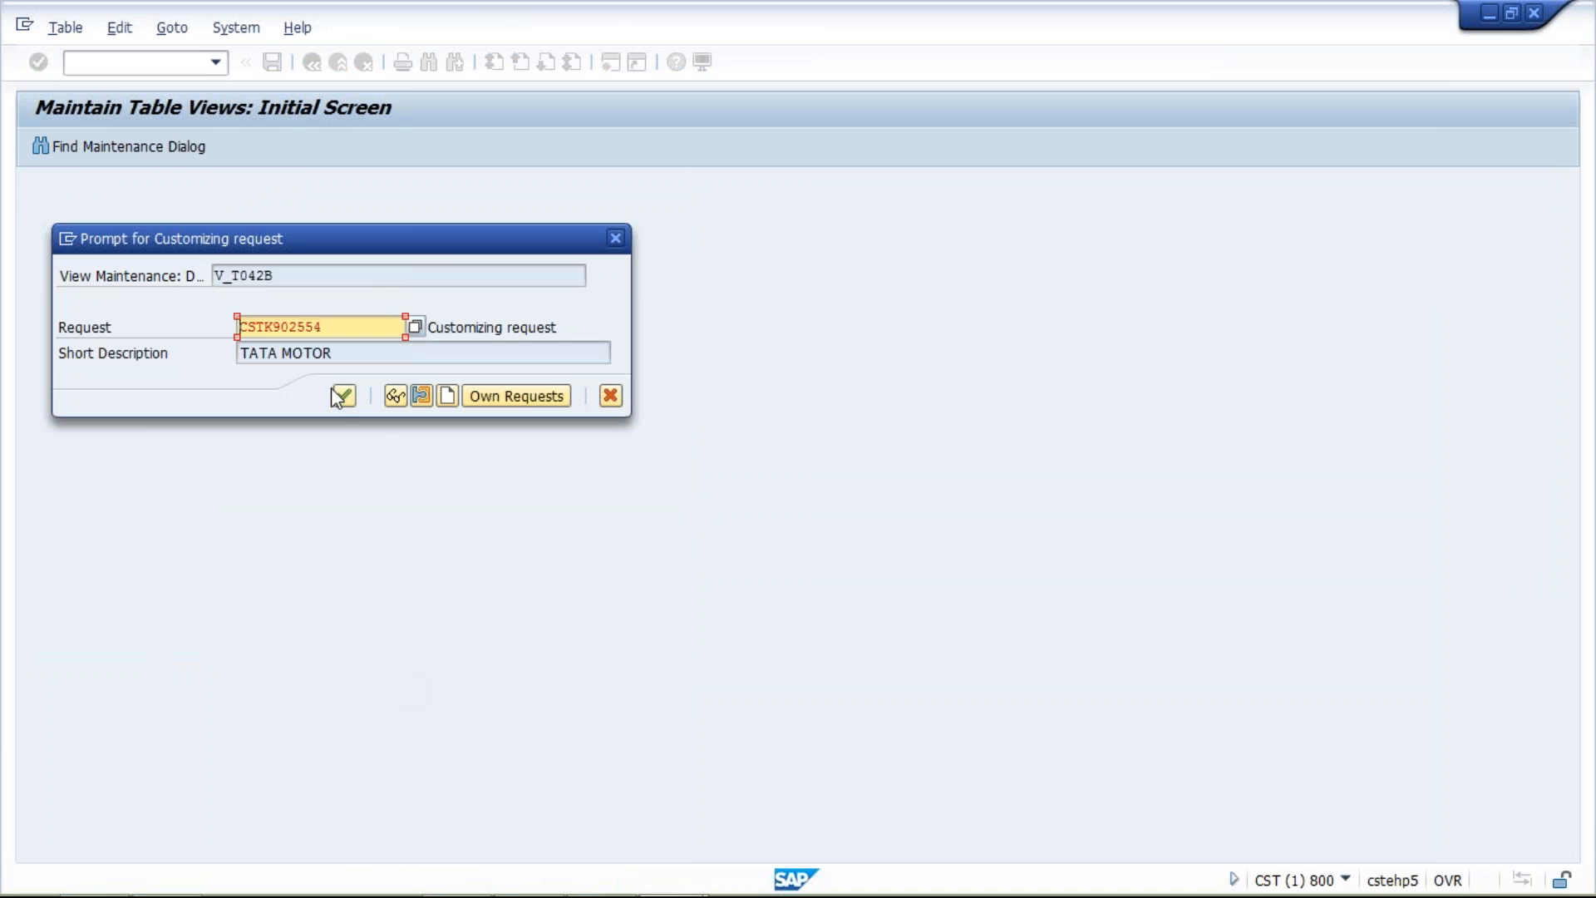
pyautogui.click(344, 396)
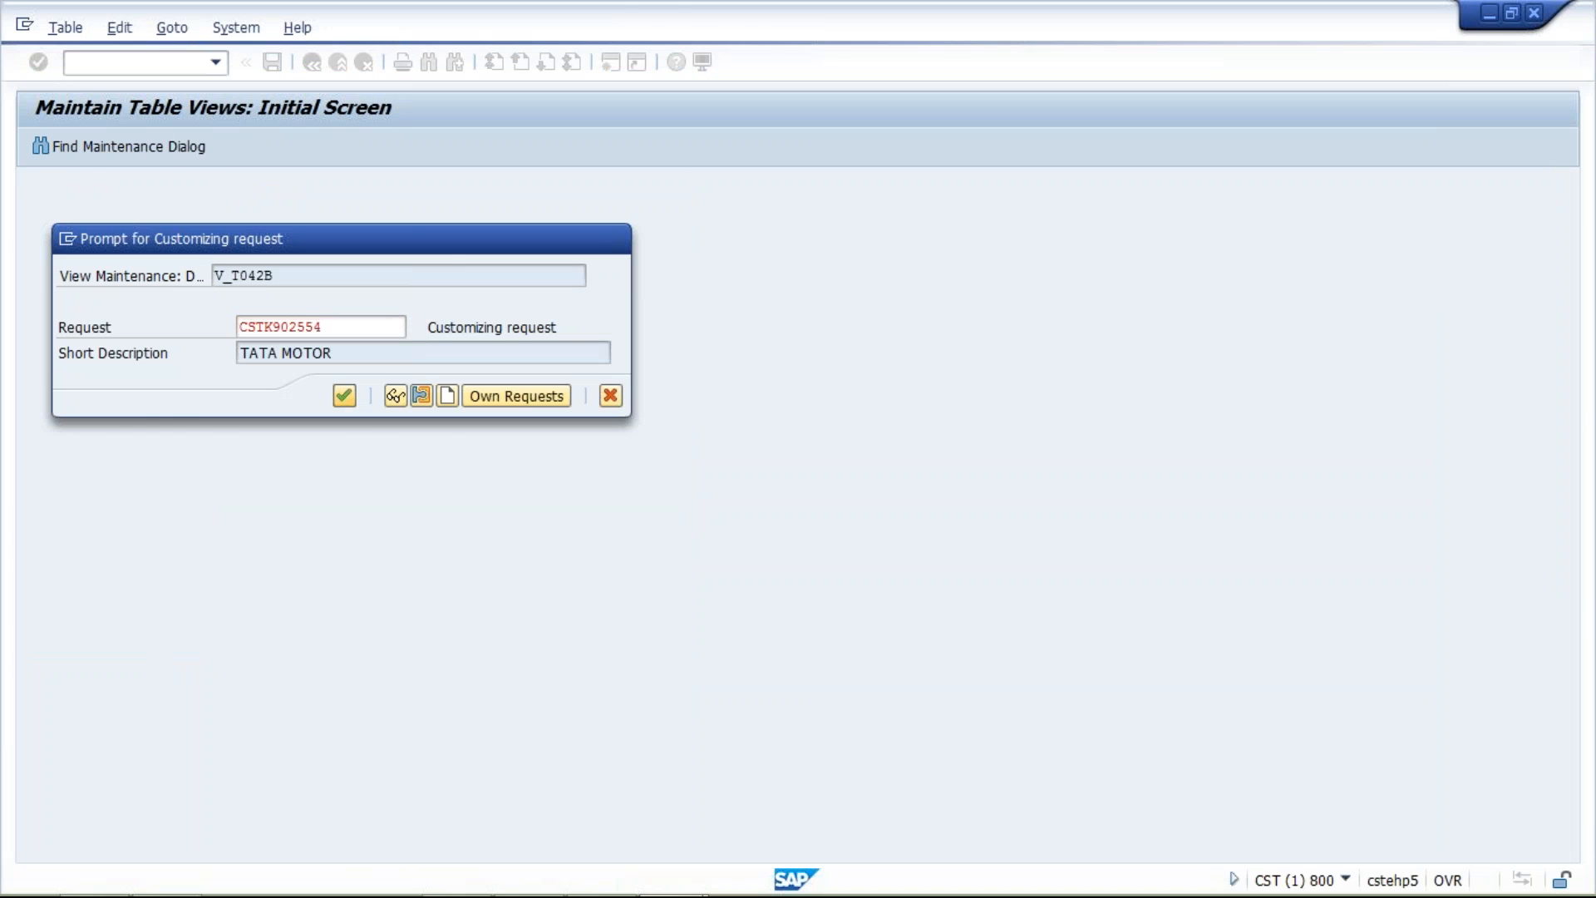
pyautogui.click(490, 752)
pyautogui.moveTo(491, 751); pyautogui.dragTo(374, 752)
pyautogui.click(484, 778)
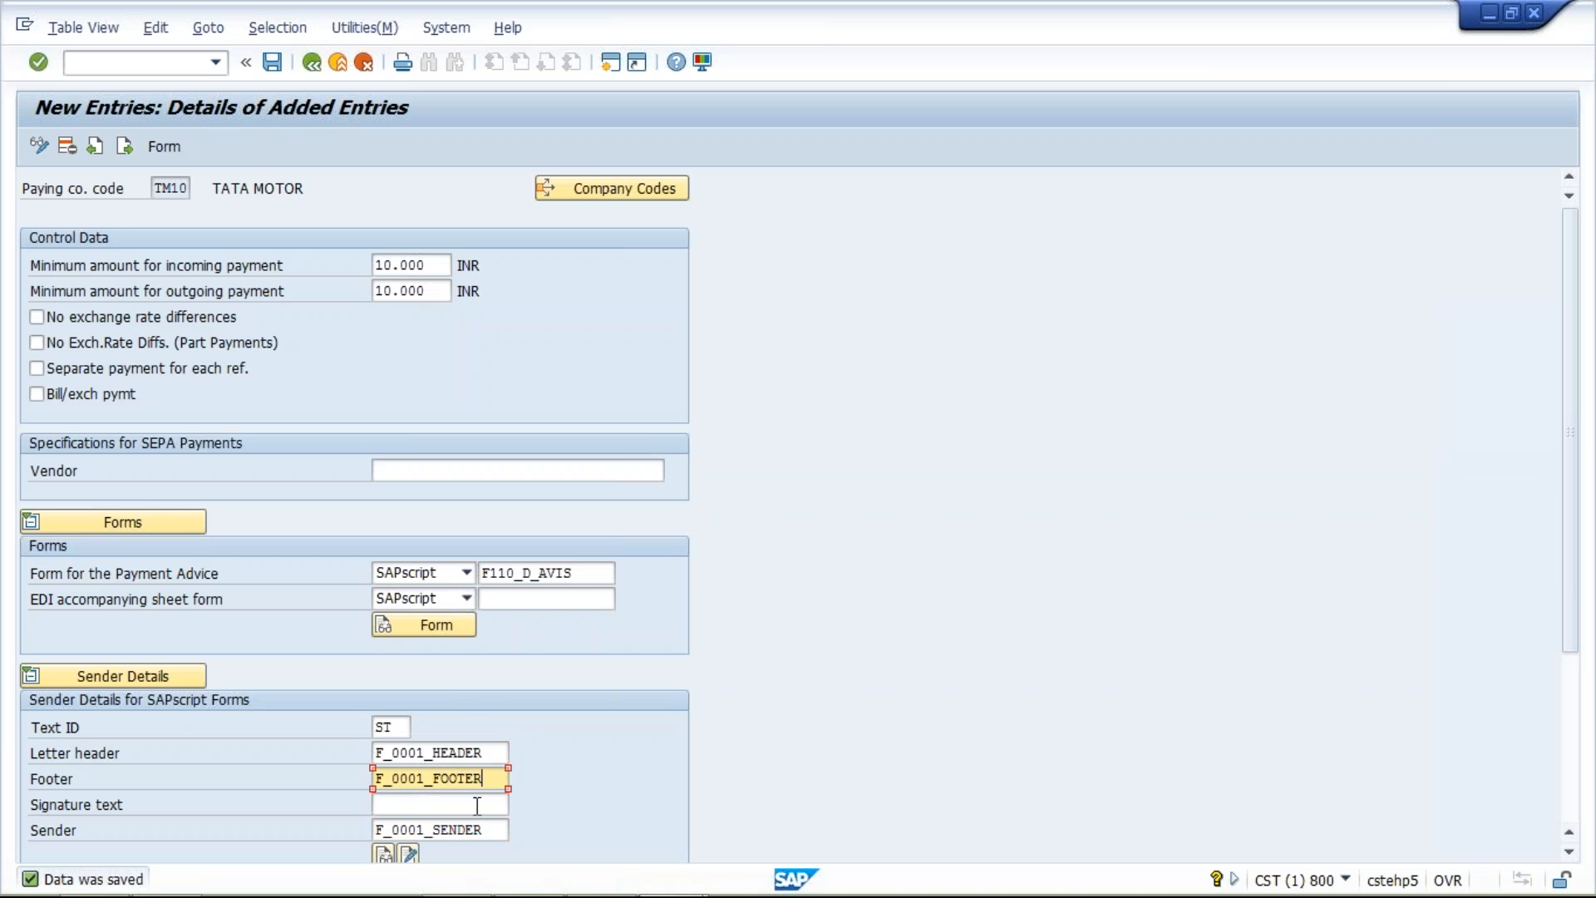
pyautogui.click(485, 837)
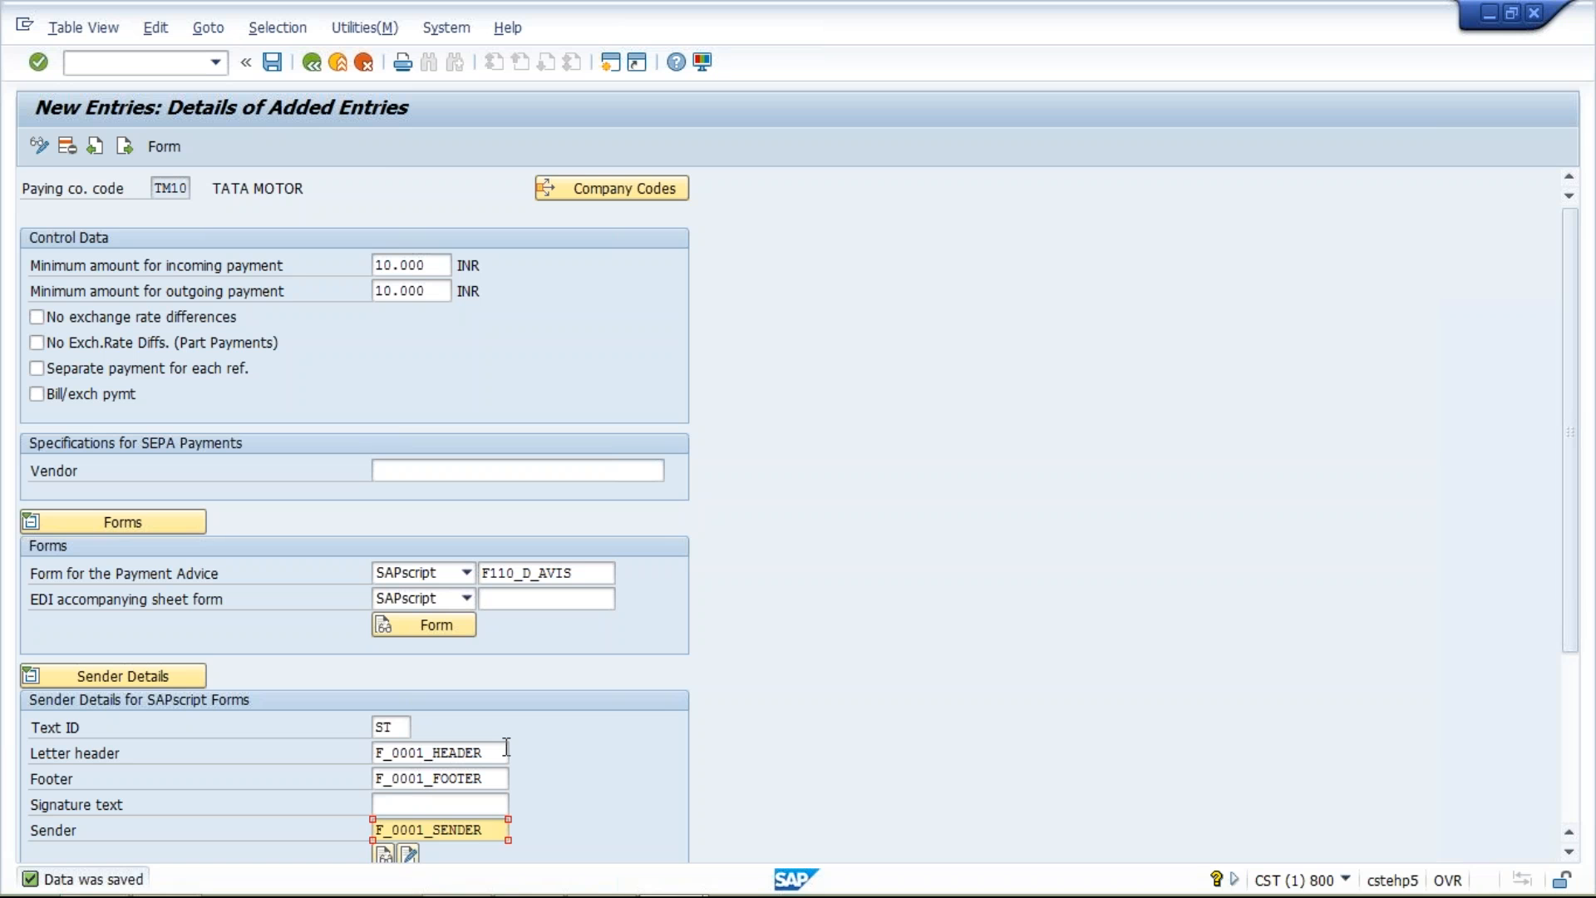
# Leave the paying company codes, open the payment methods in country settings and position the list at country IN
pyautogui.click(313, 69)
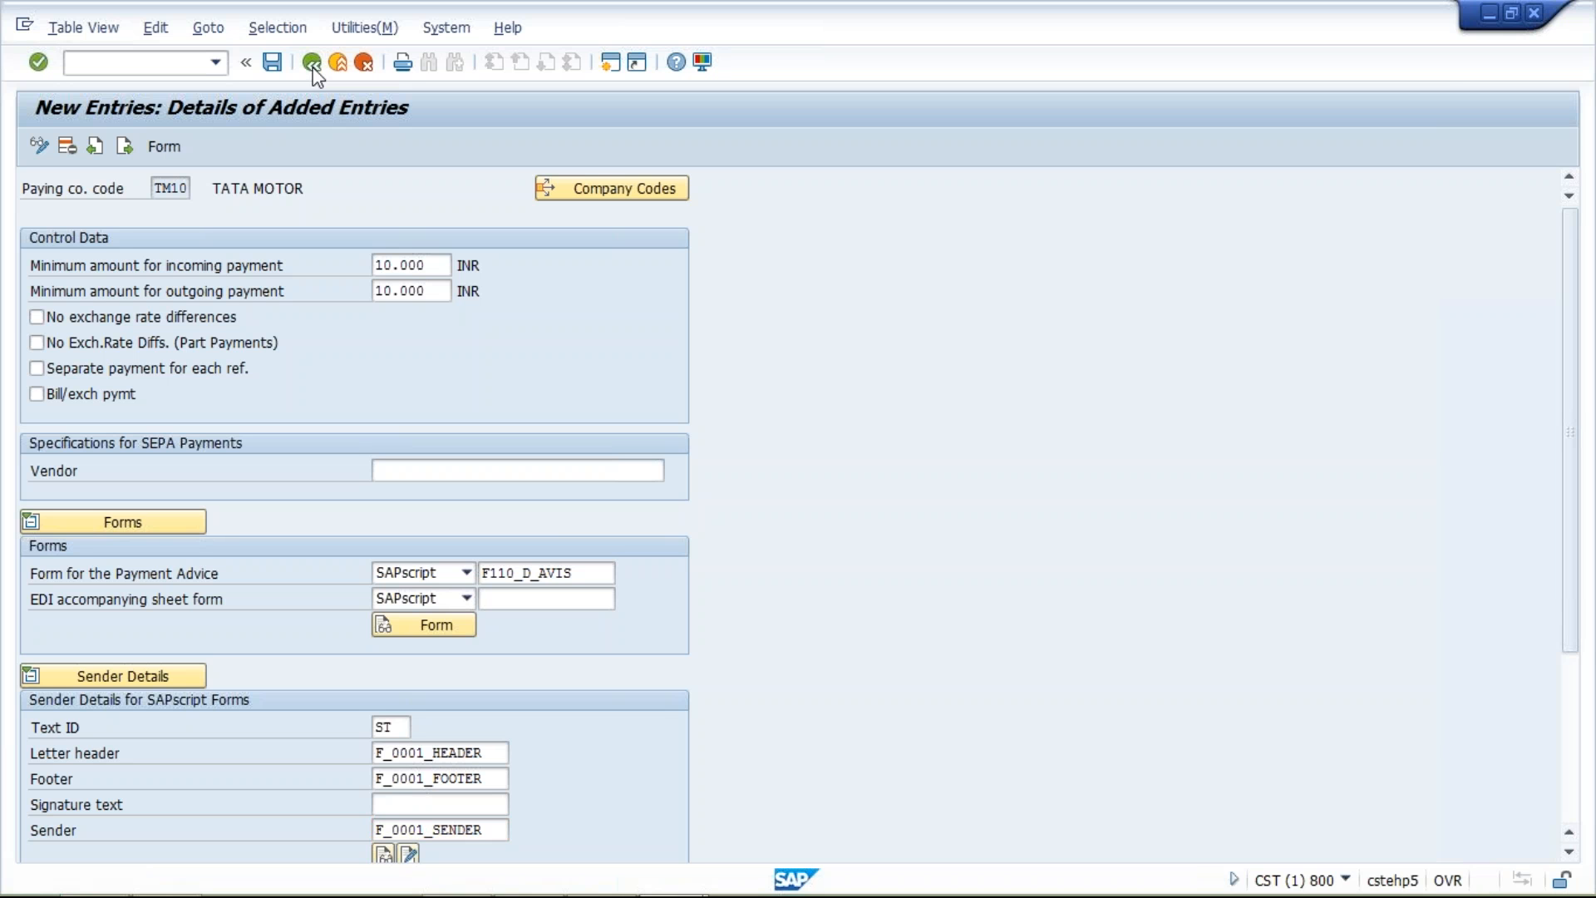
pyautogui.click(312, 65)
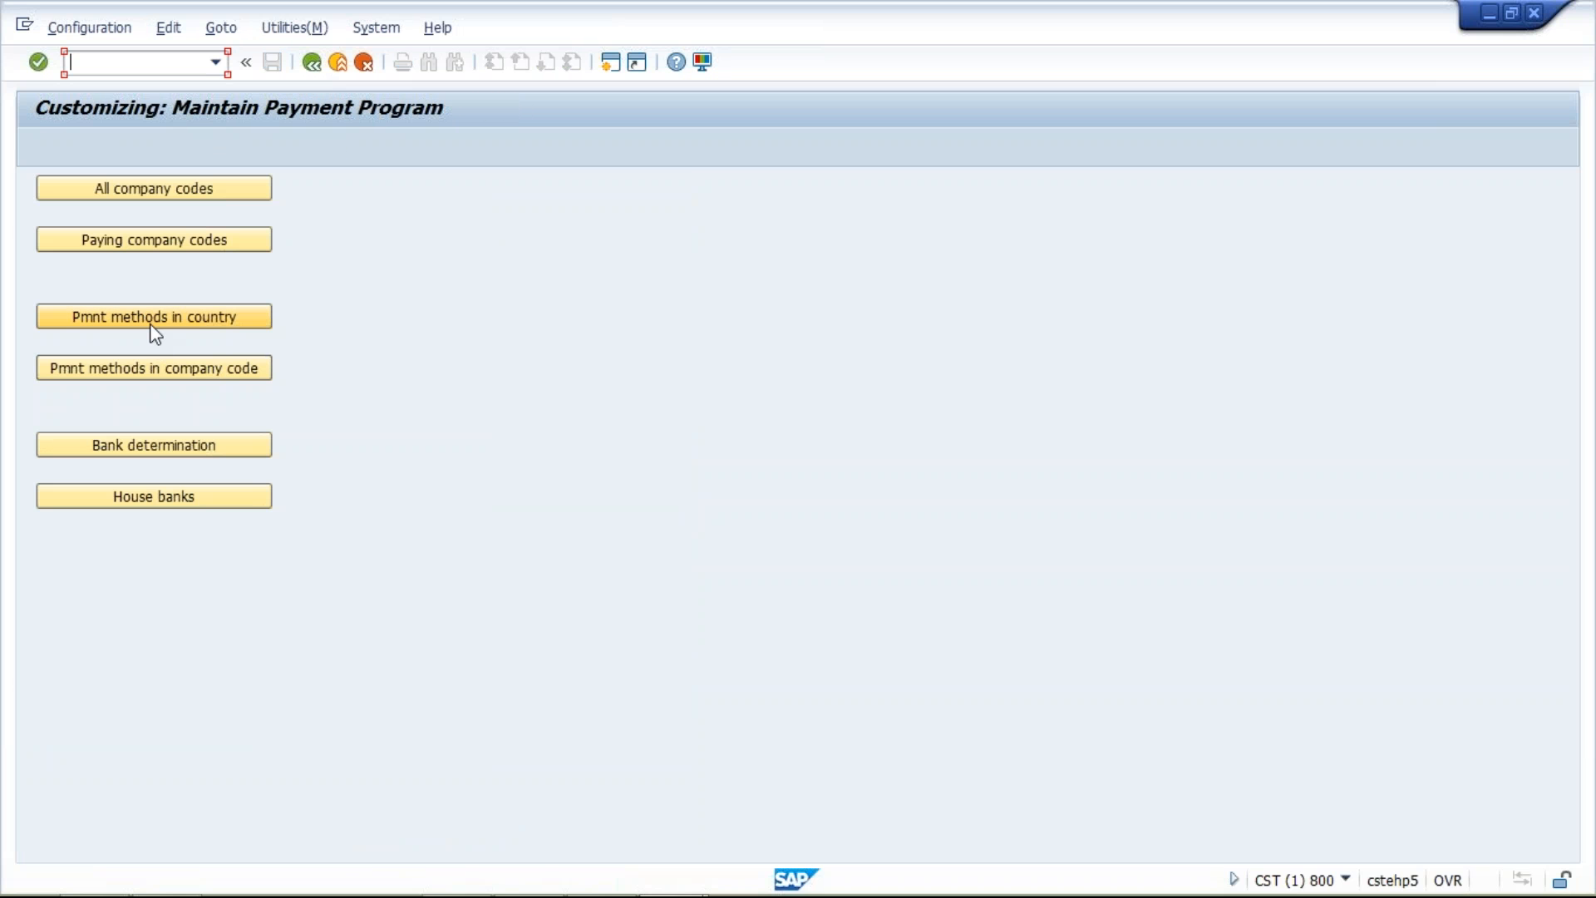
pyautogui.click(151, 323)
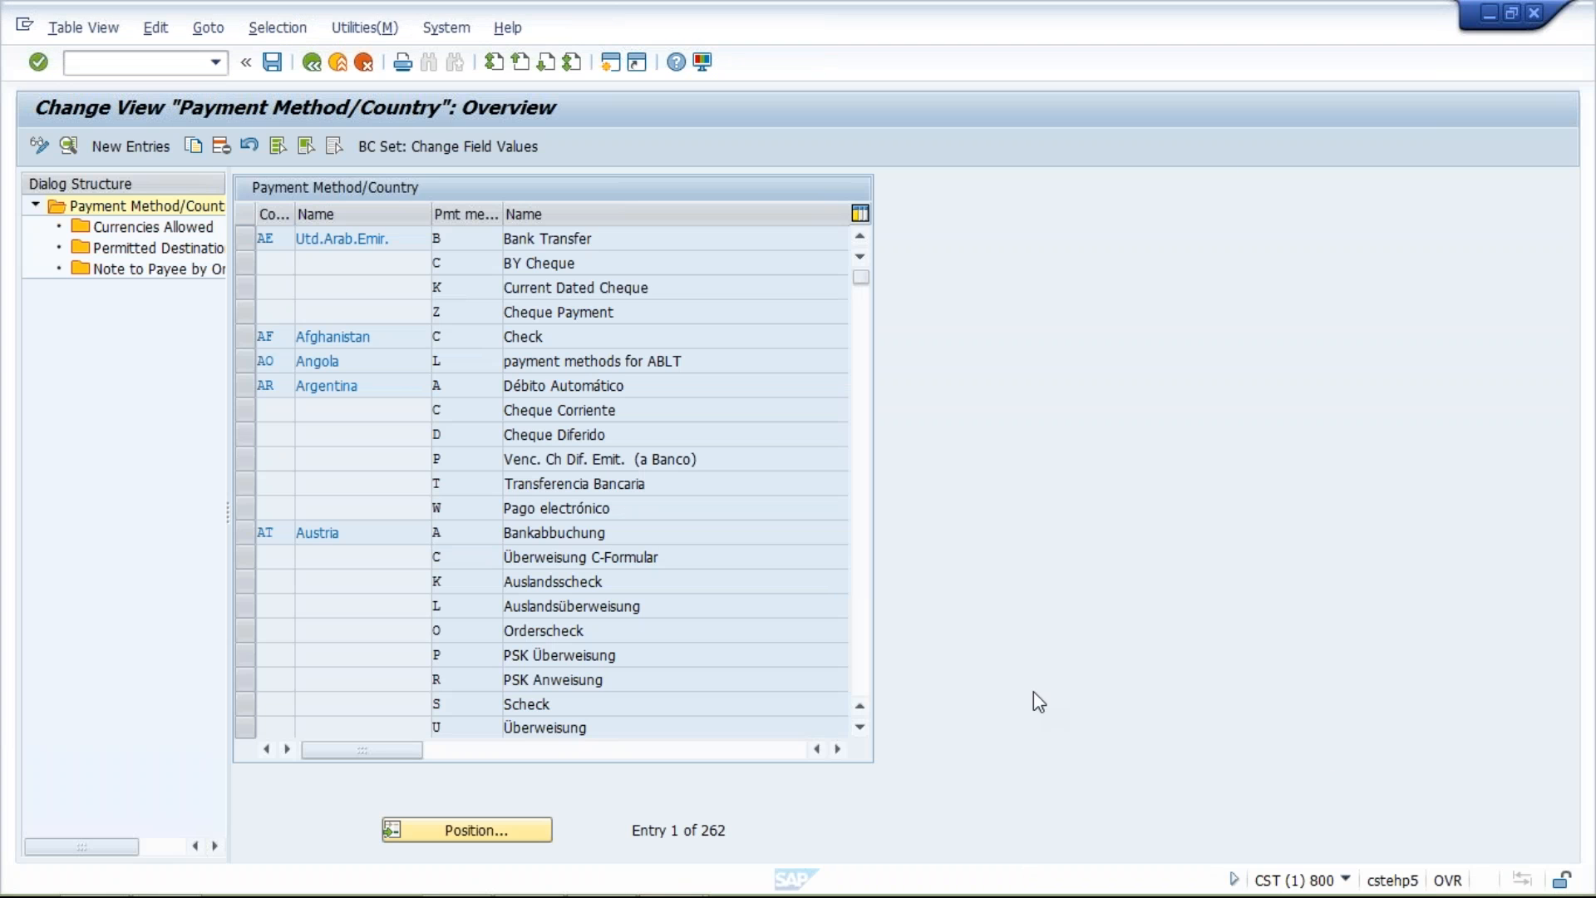
pyautogui.click(489, 836)
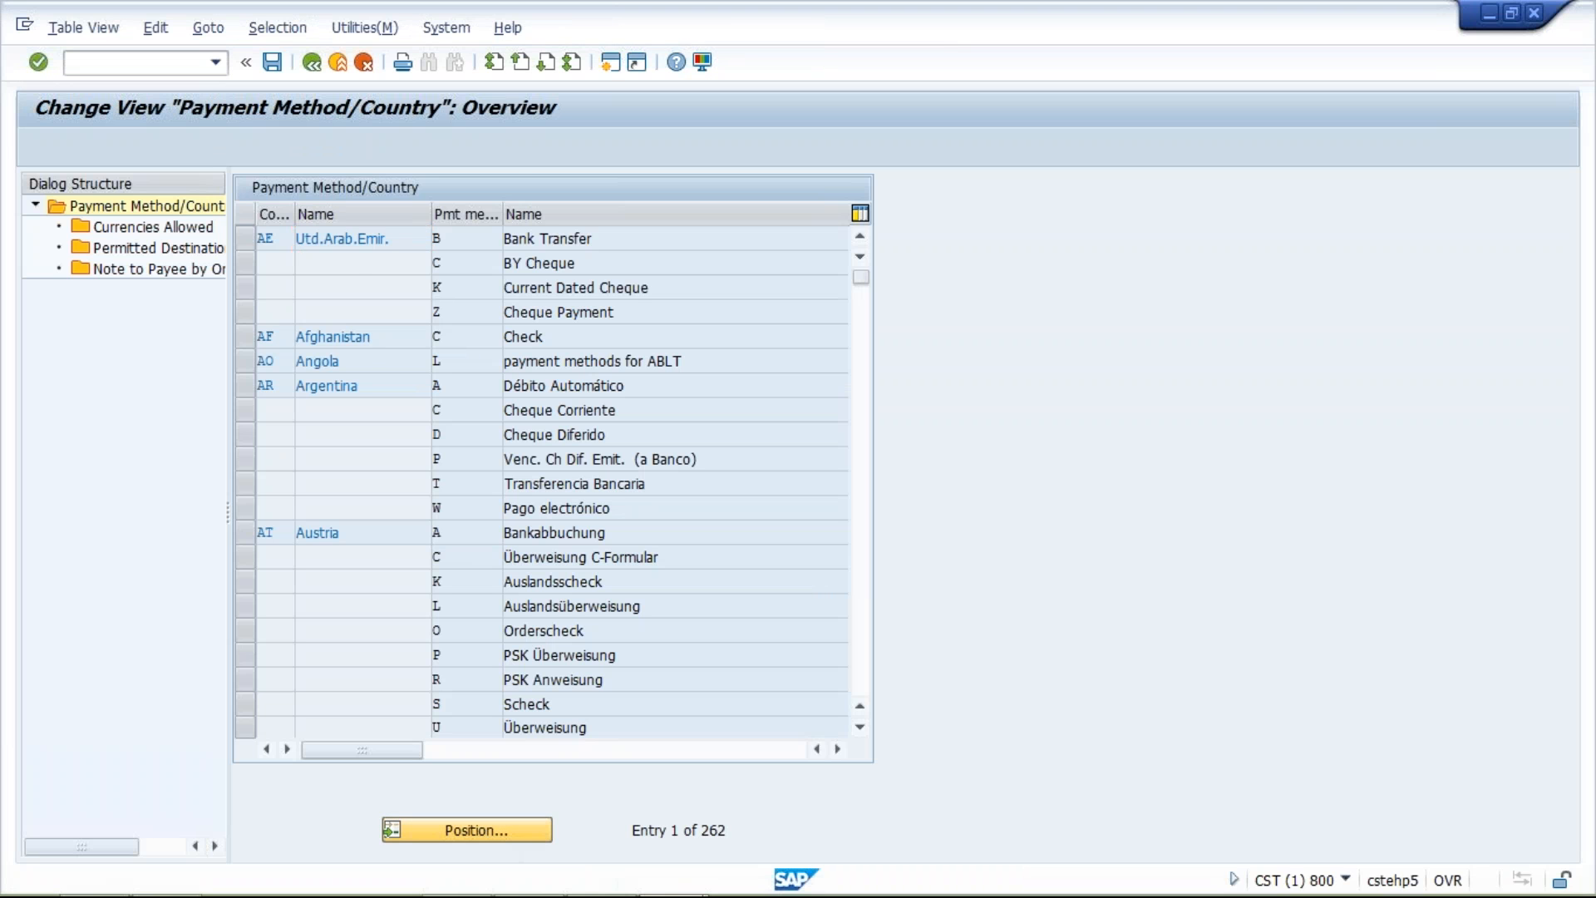
pyautogui.write('IN')
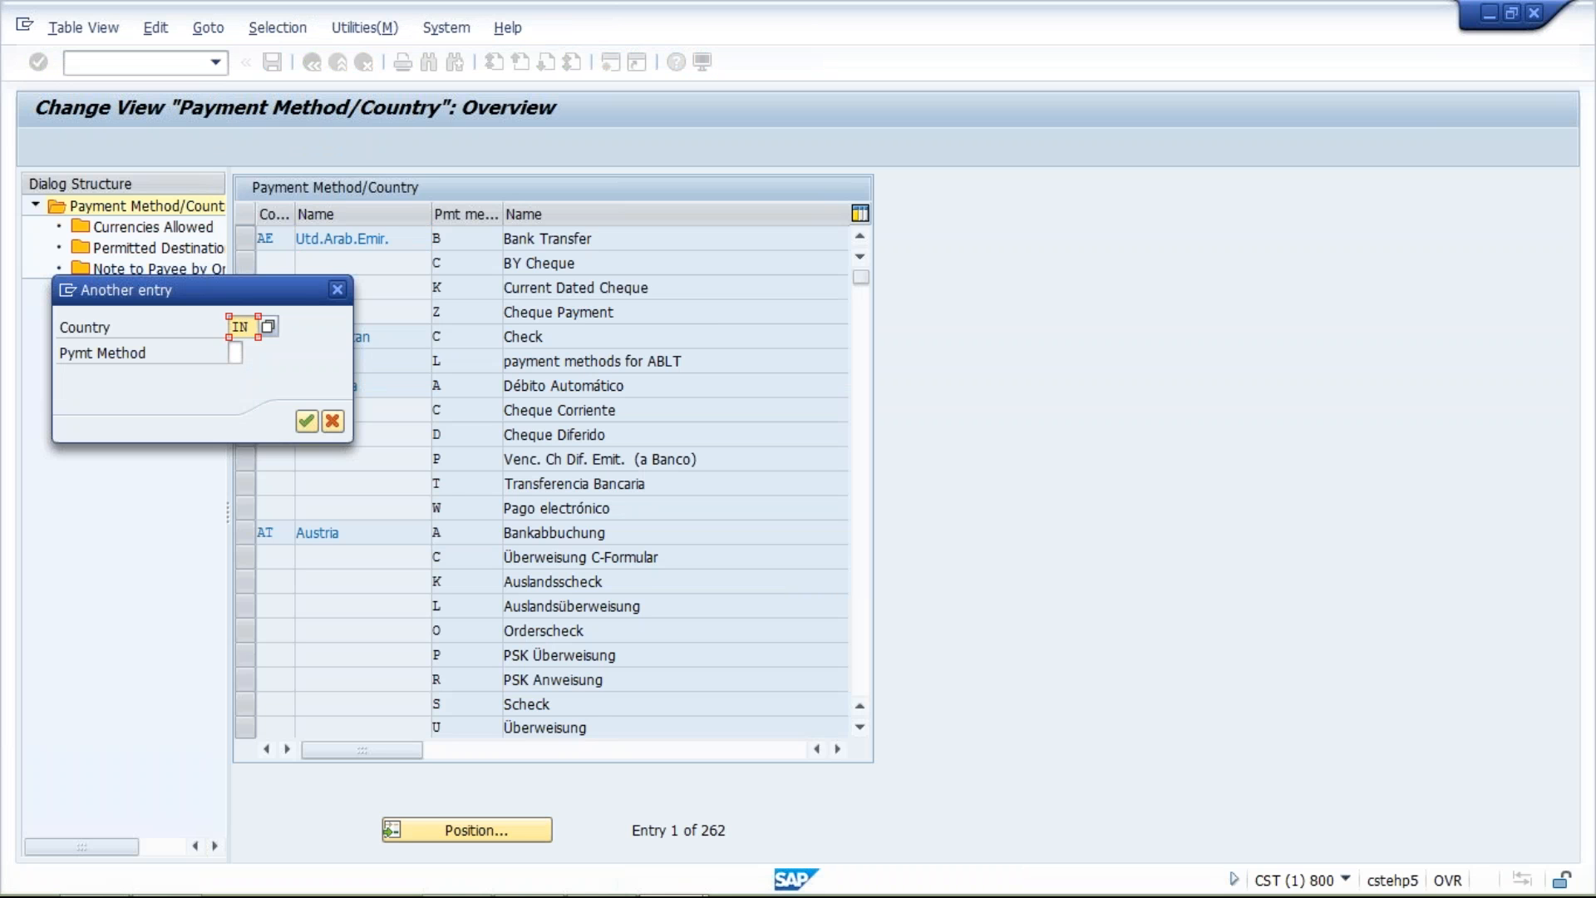
pyautogui.press('Return')
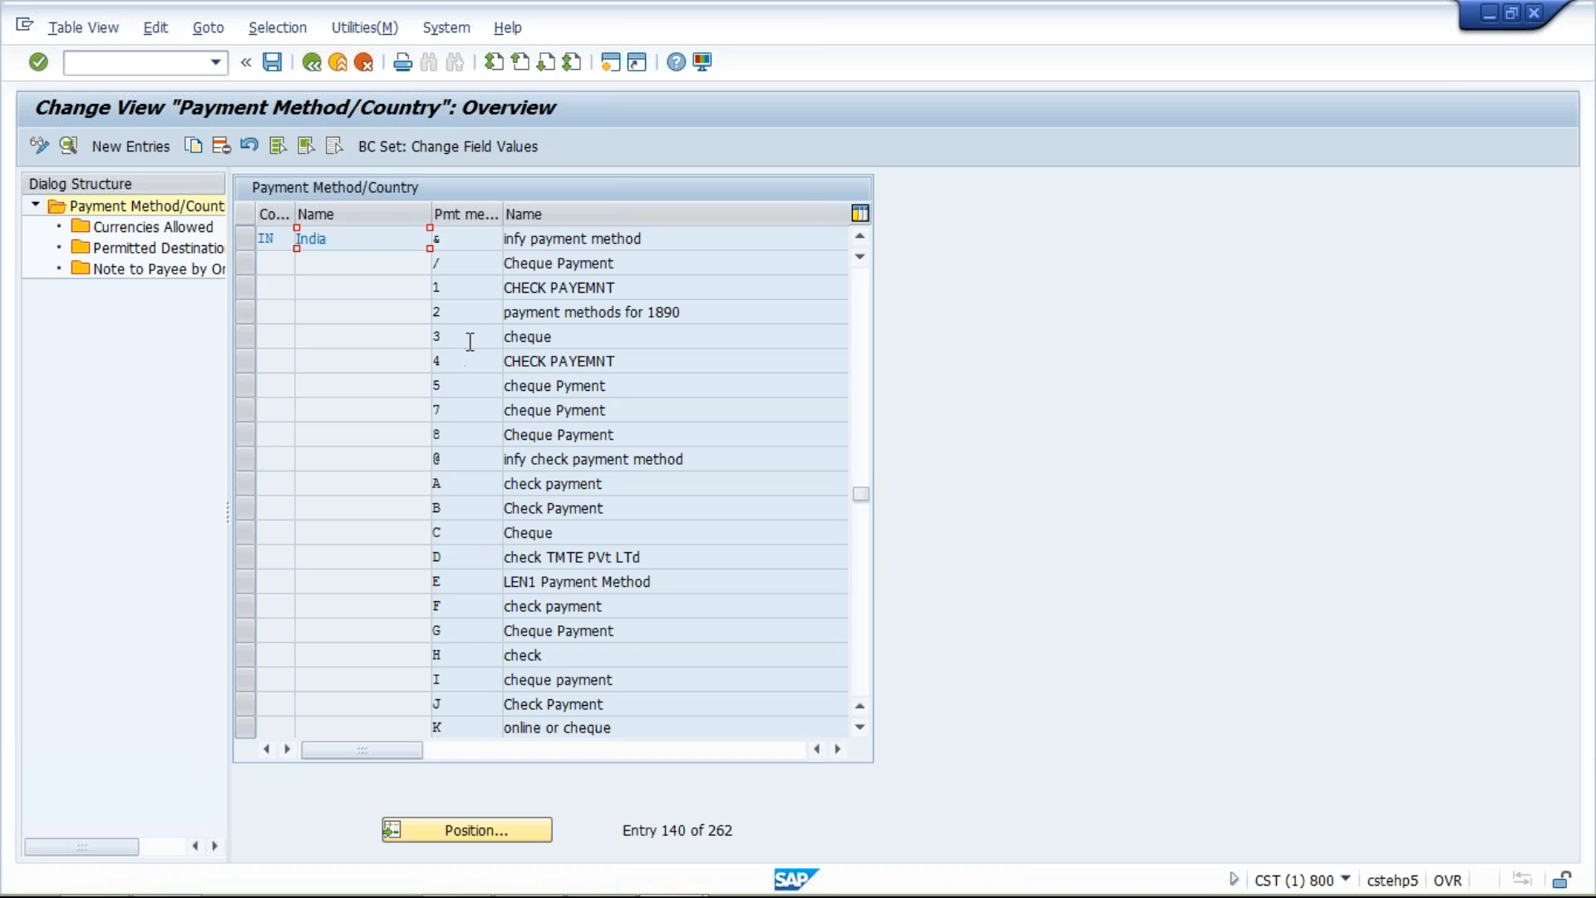
# Review India's payment methods, examining method C for cheque and method T for bank transfer
pyautogui.click(861, 728)
pyautogui.click(860, 728)
pyautogui.click(860, 728)
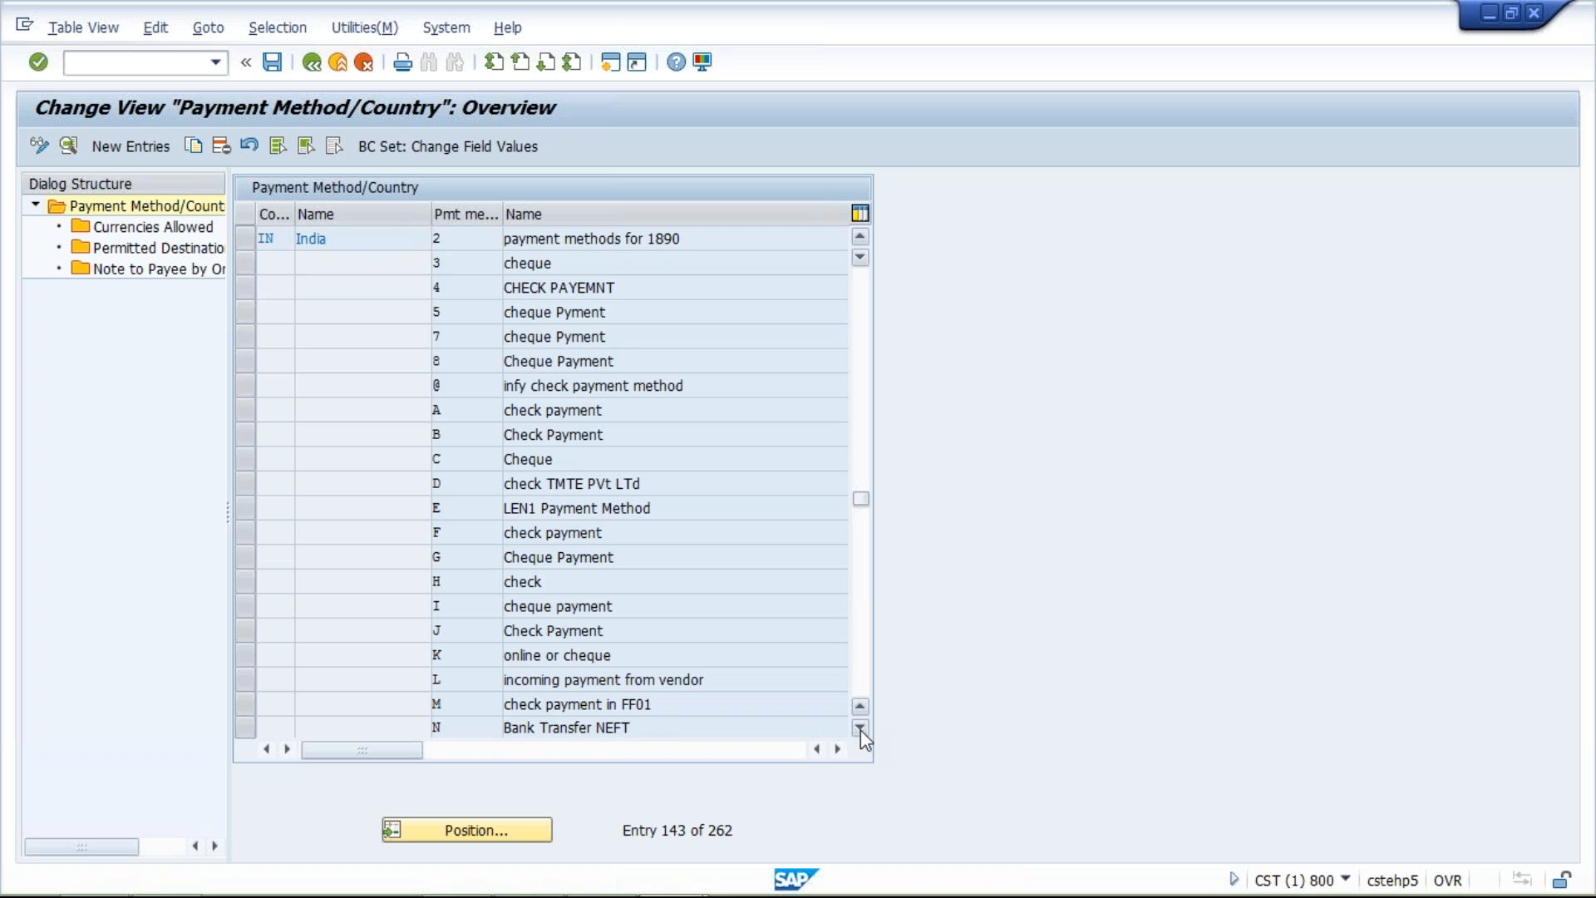
pyautogui.click(861, 728)
pyautogui.click(860, 728)
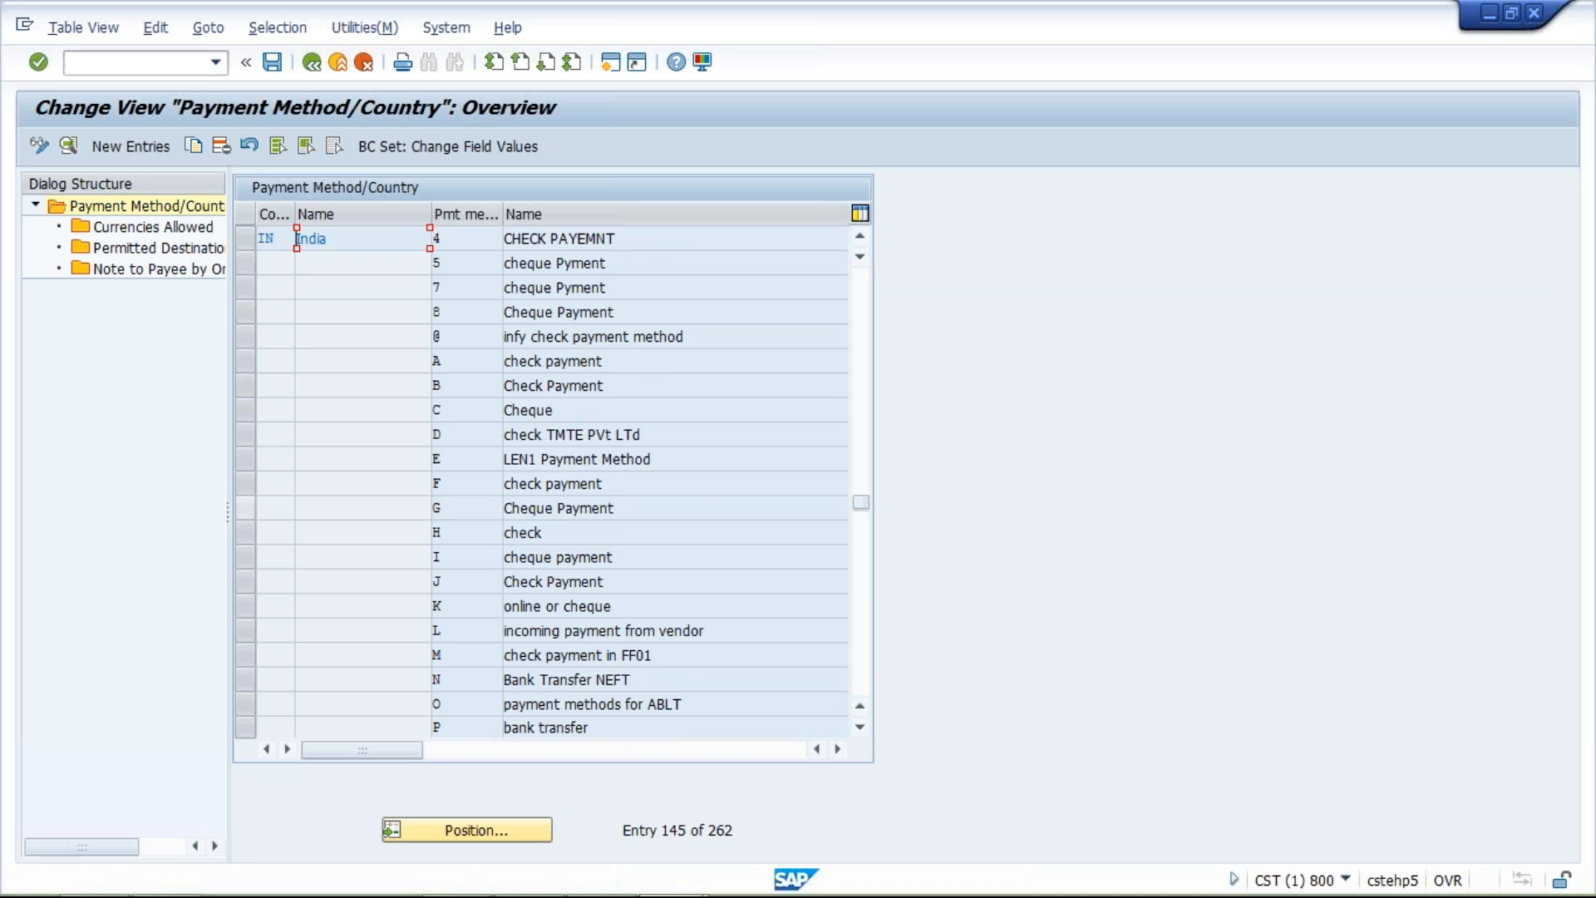
pyautogui.click(247, 410)
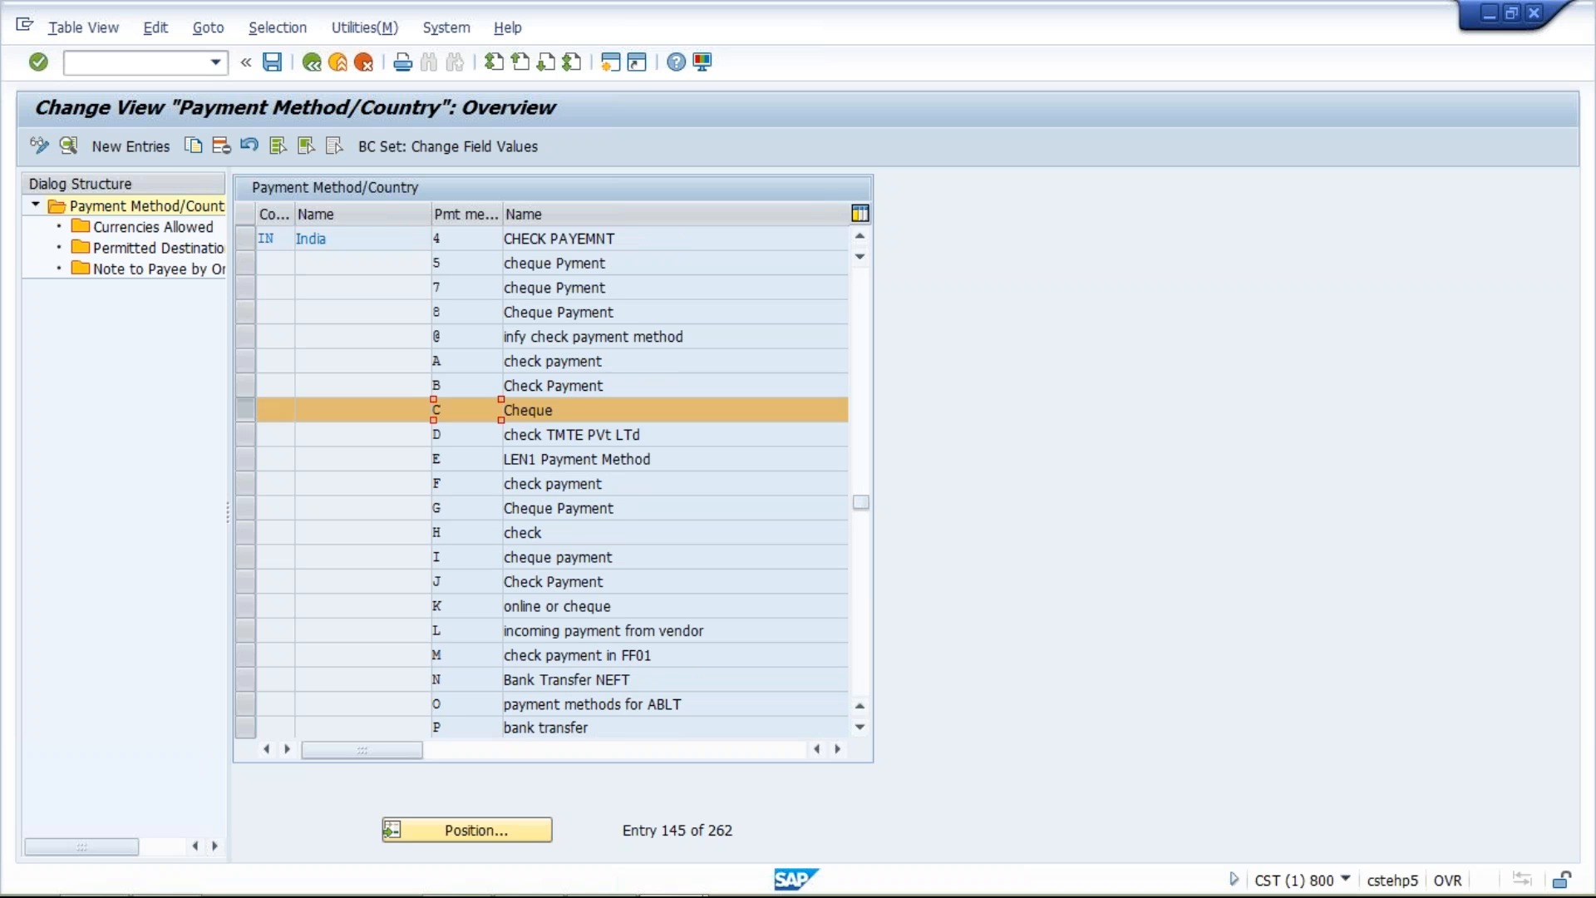
pyautogui.click(860, 728)
pyautogui.click(861, 730)
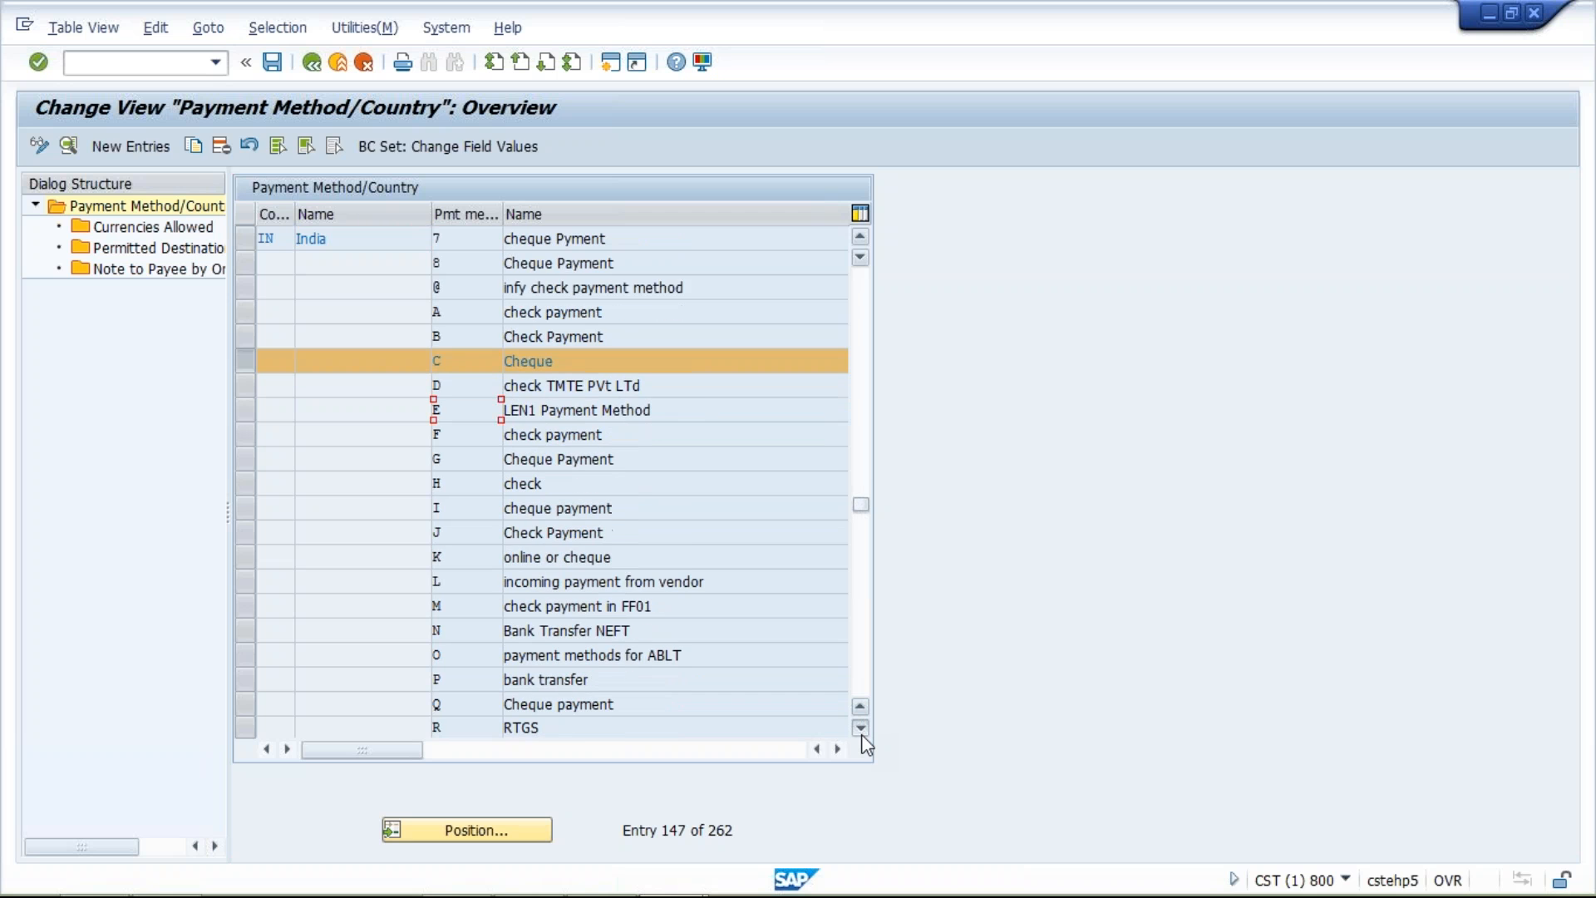
pyautogui.click(862, 731)
pyautogui.click(861, 731)
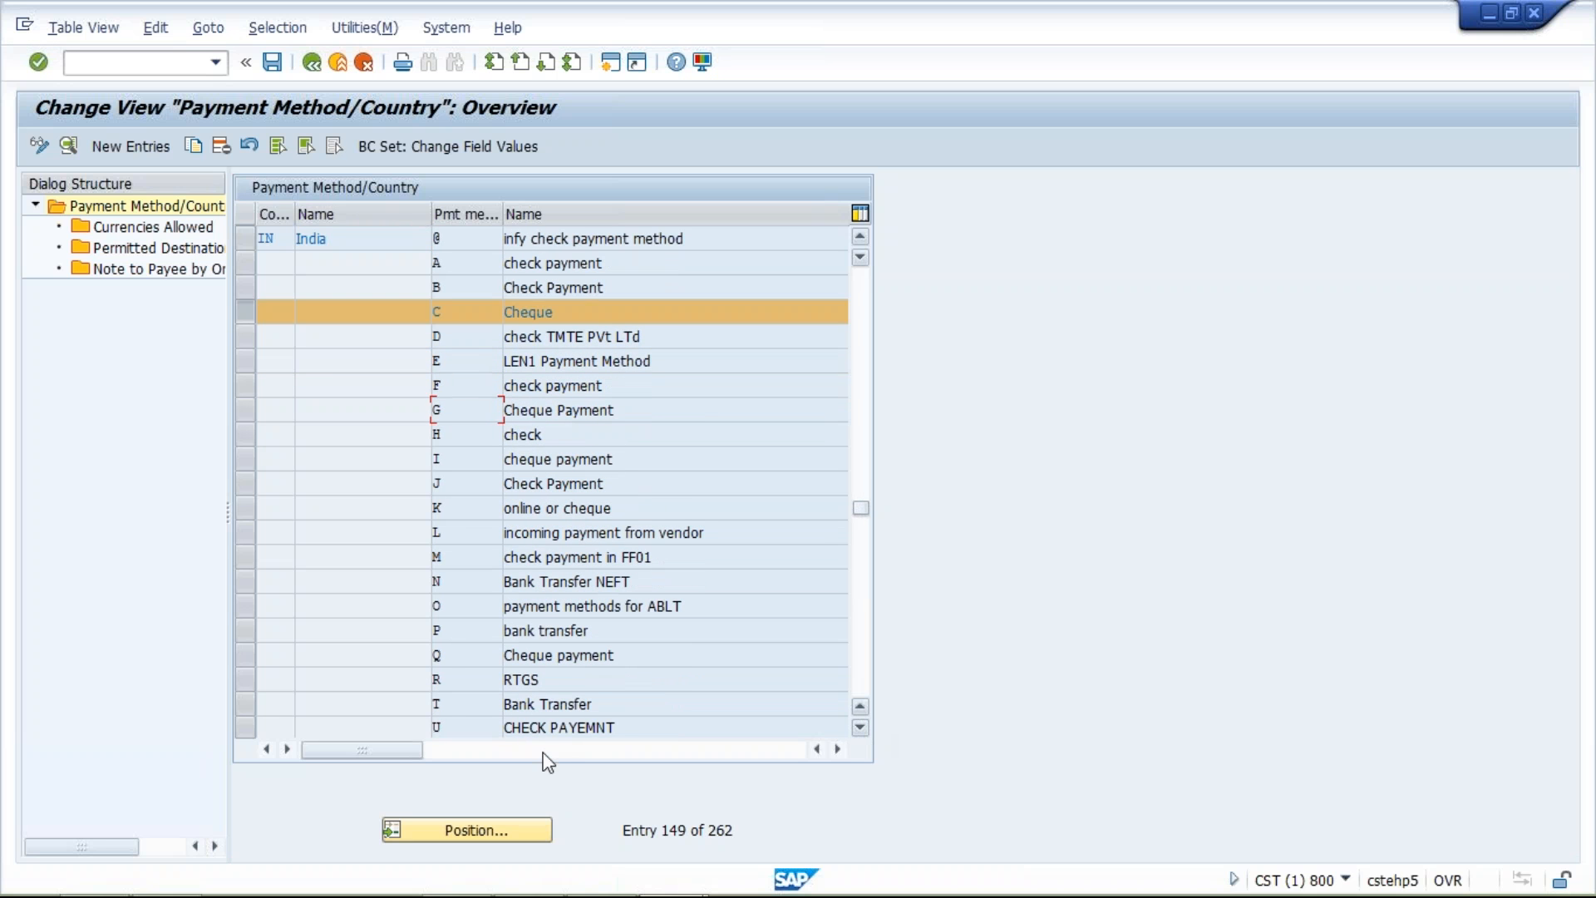
pyautogui.click(245, 704)
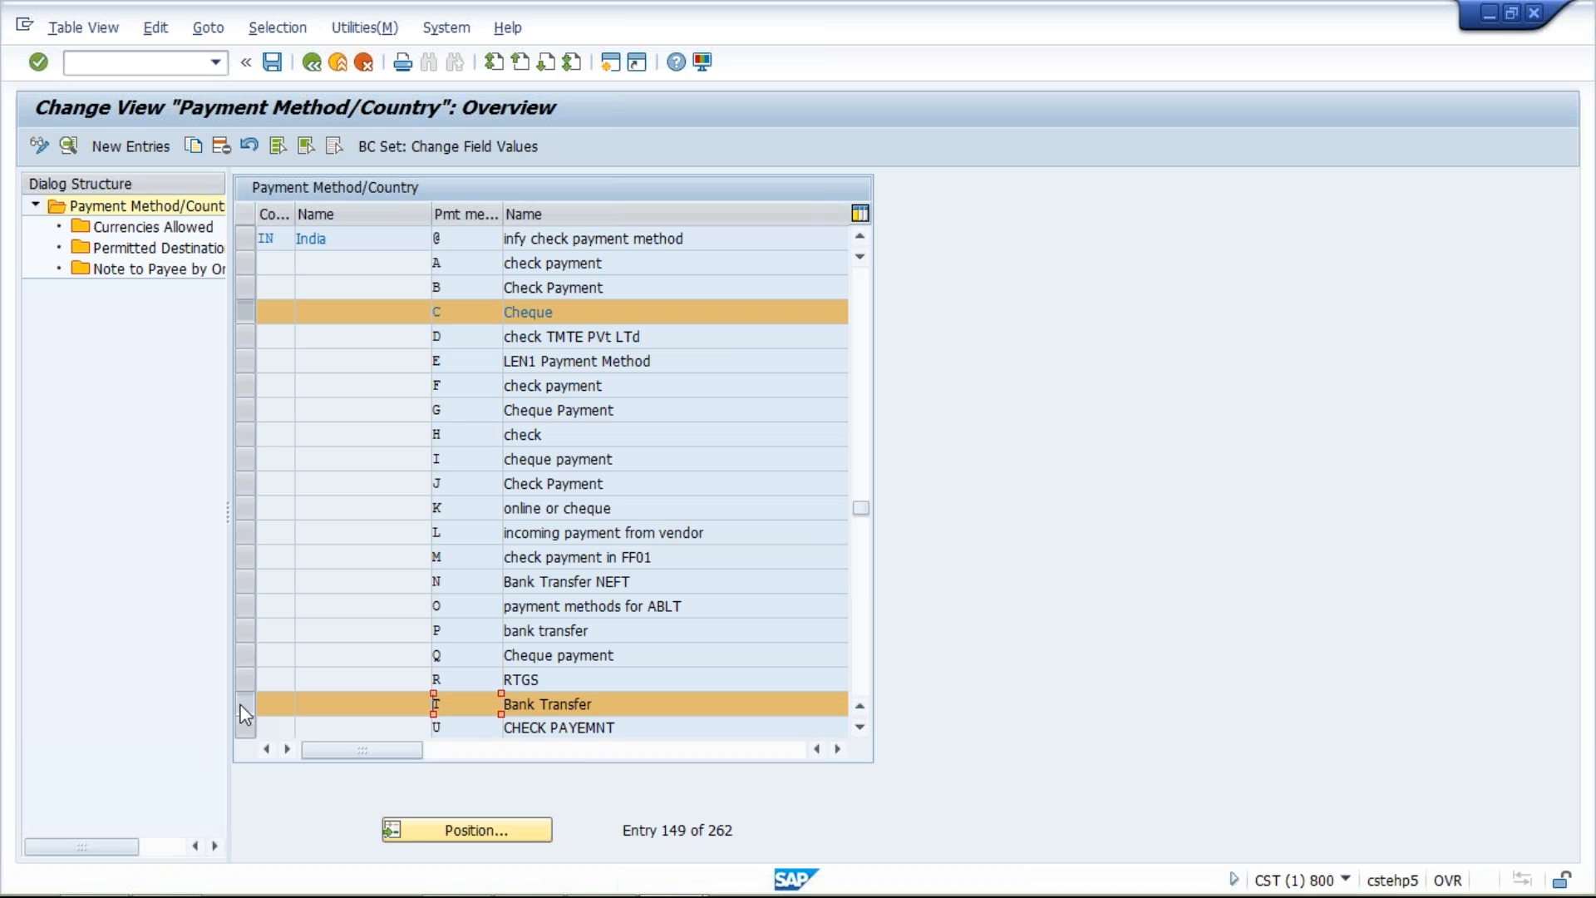
pyautogui.click(245, 713)
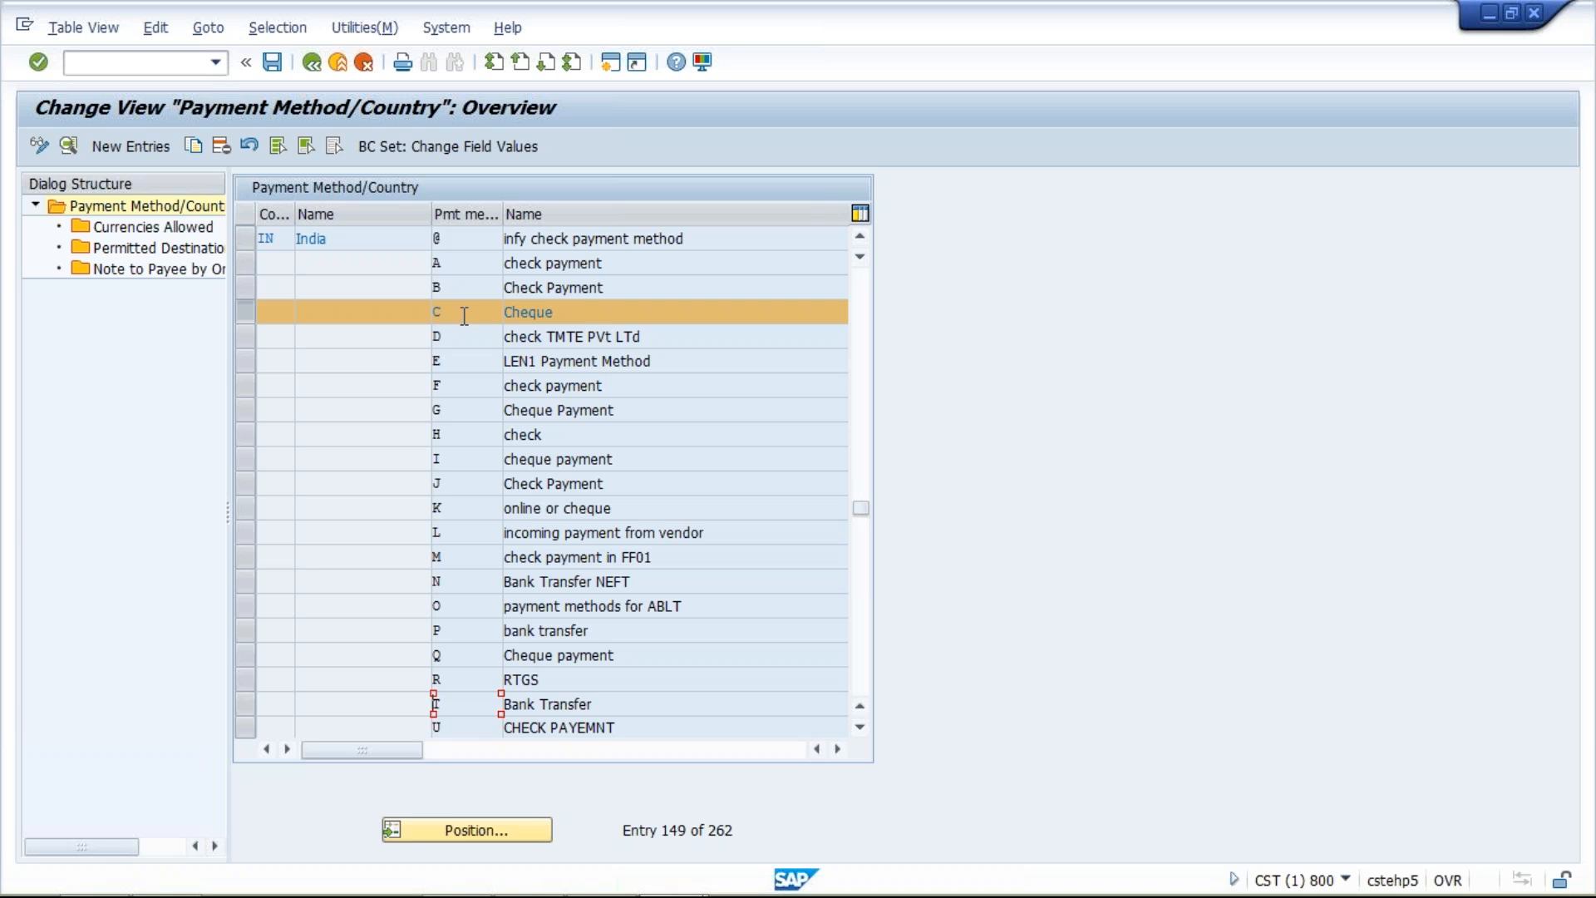
pyautogui.click(246, 313)
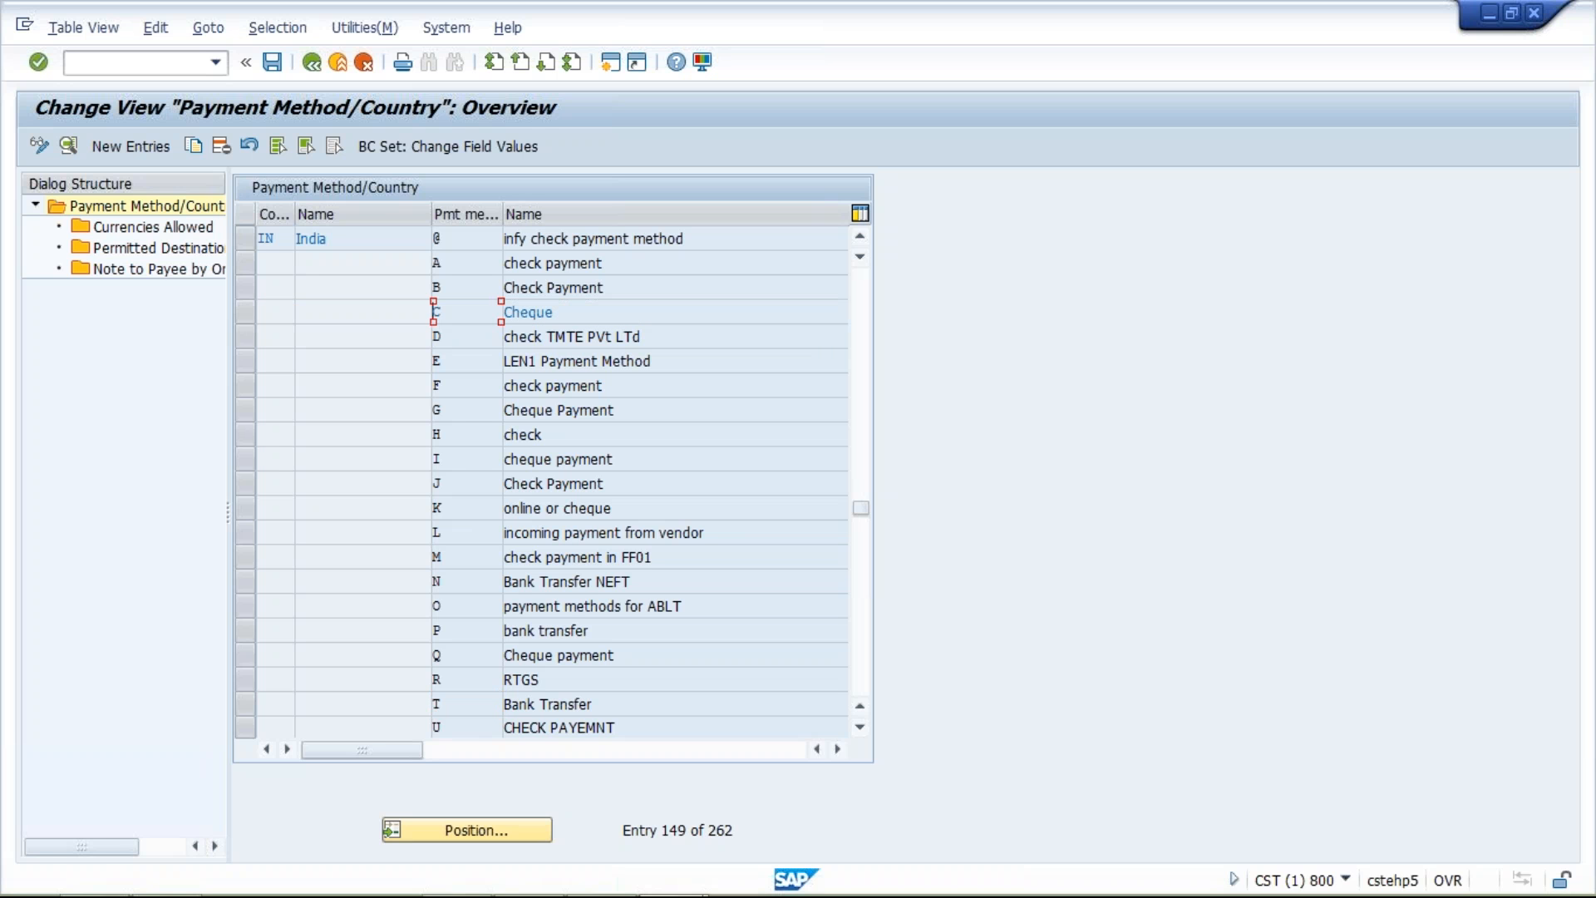
pyautogui.click(241, 706)
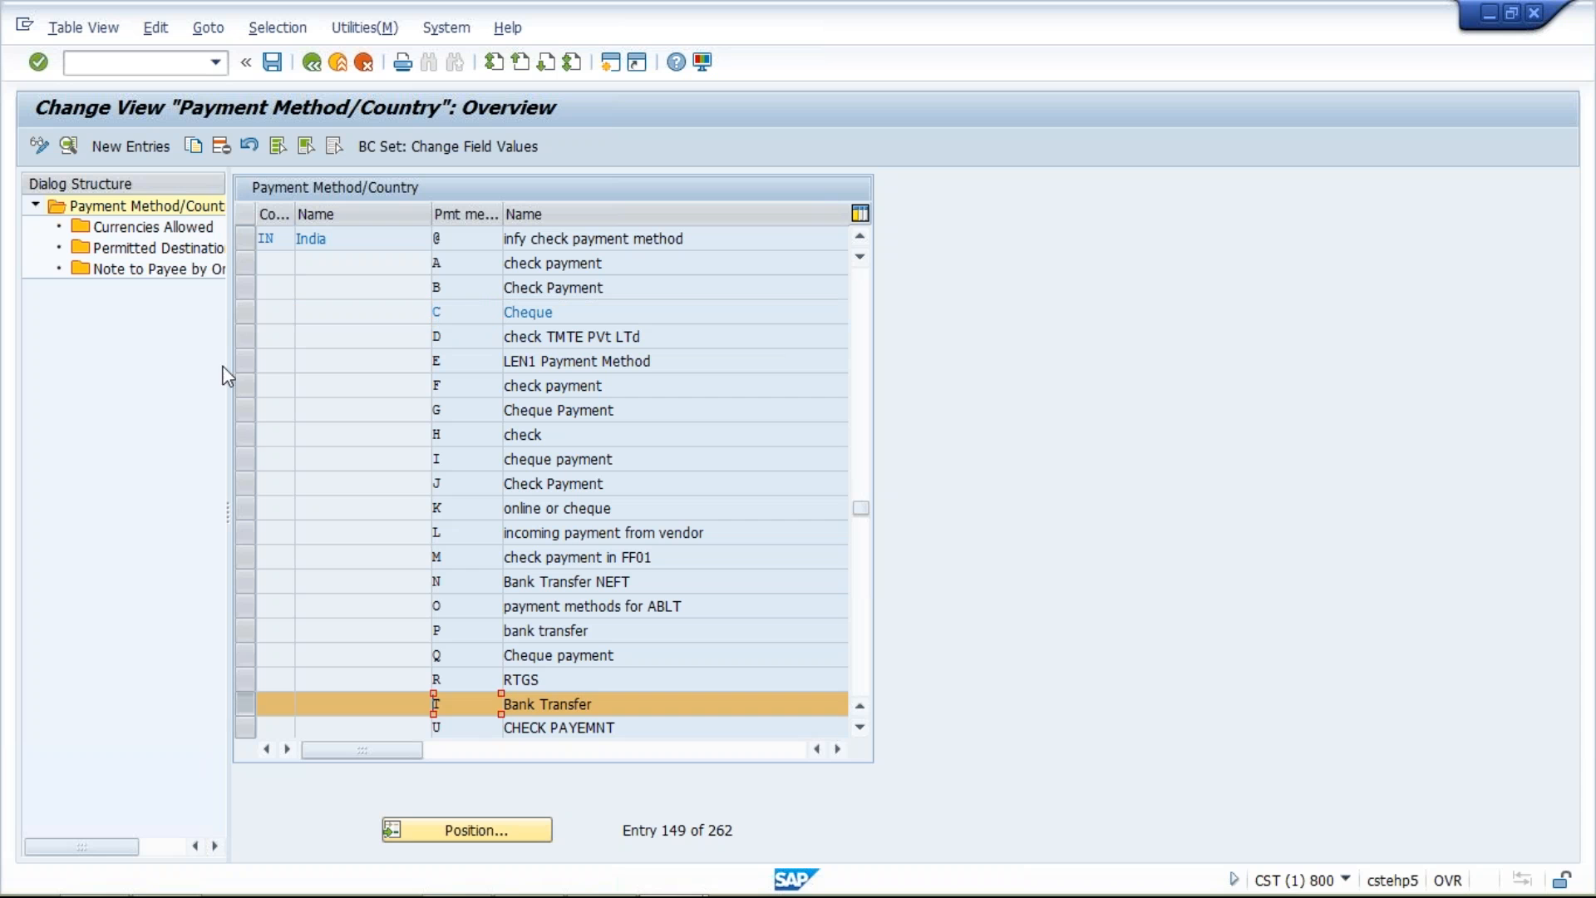
pyautogui.click(242, 311)
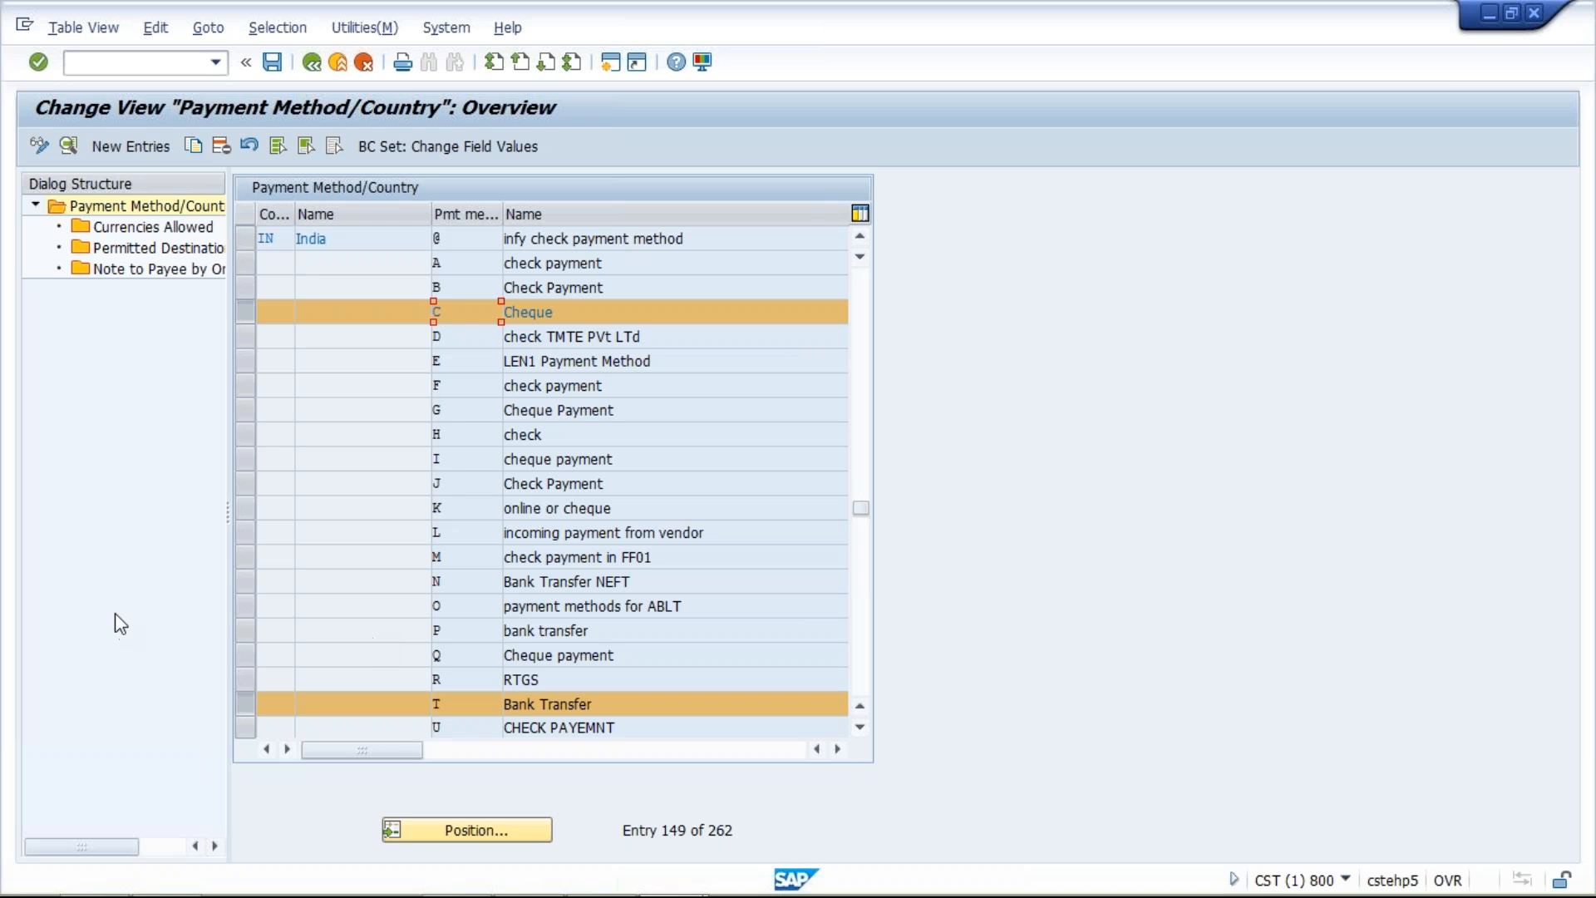
pyautogui.click(244, 311)
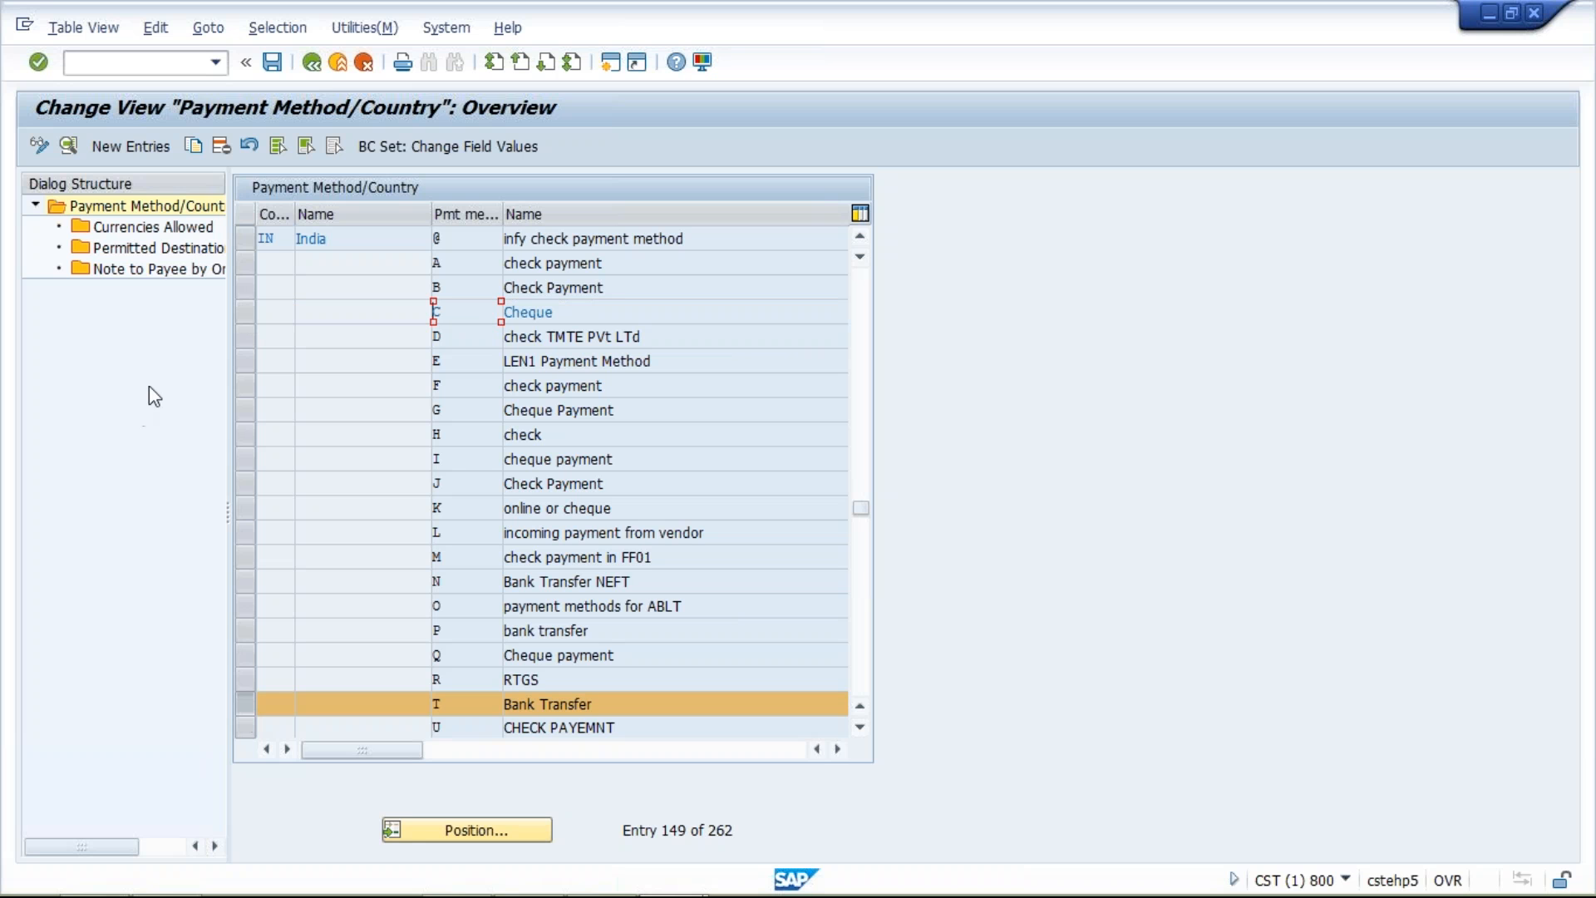
# Switch to the payment methods in company code settings and add a new entry for paying company code TM10 with payment method T
pyautogui.click(313, 62)
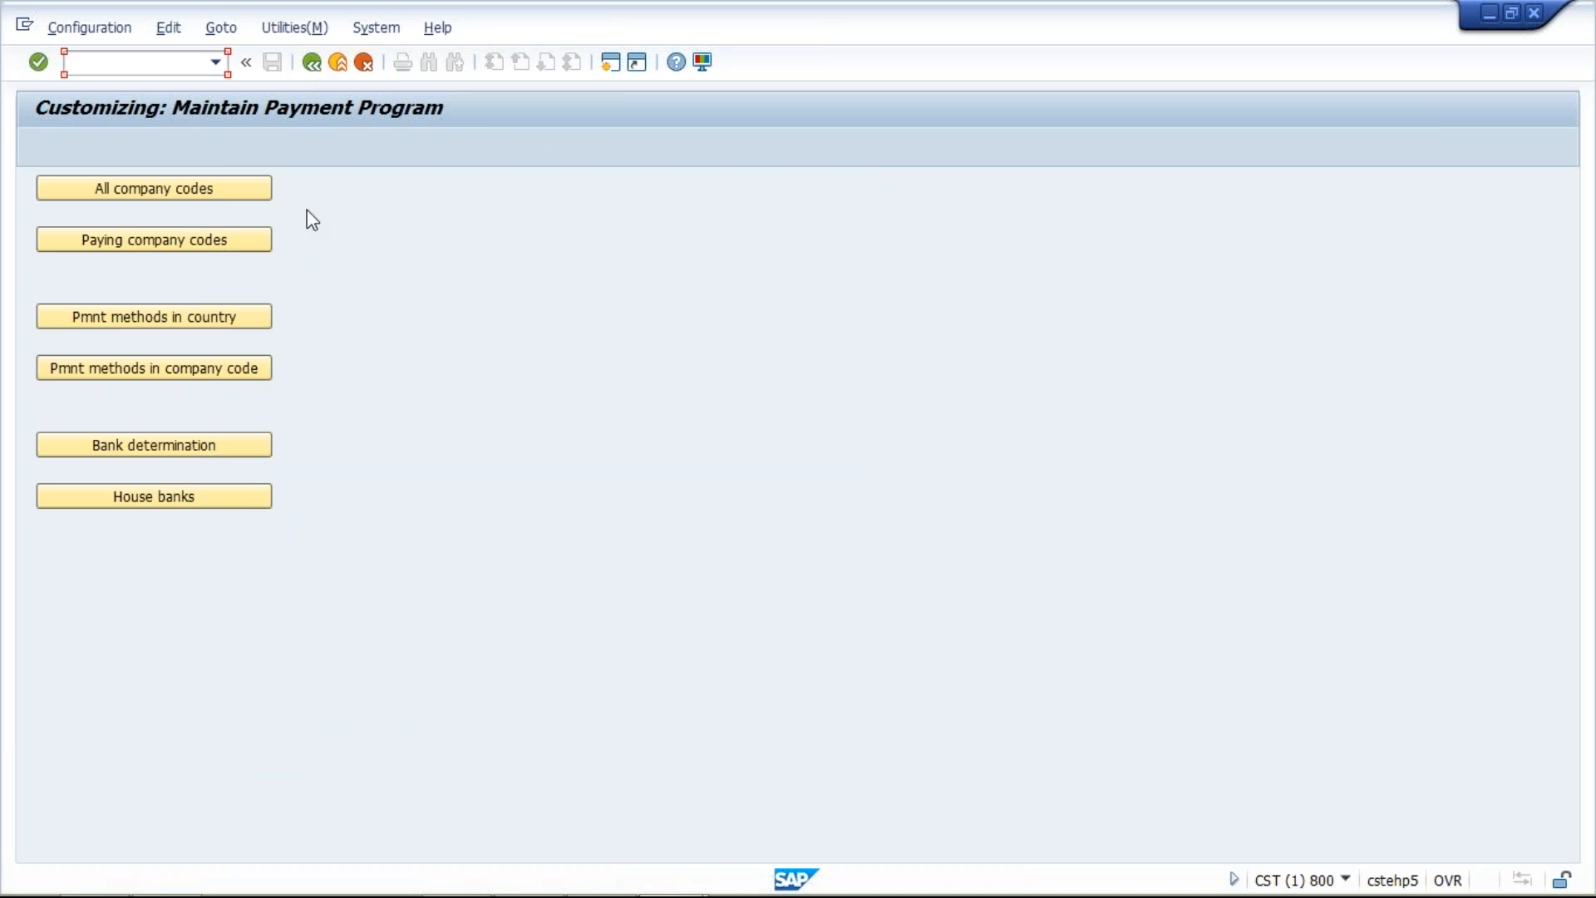
pyautogui.click(164, 372)
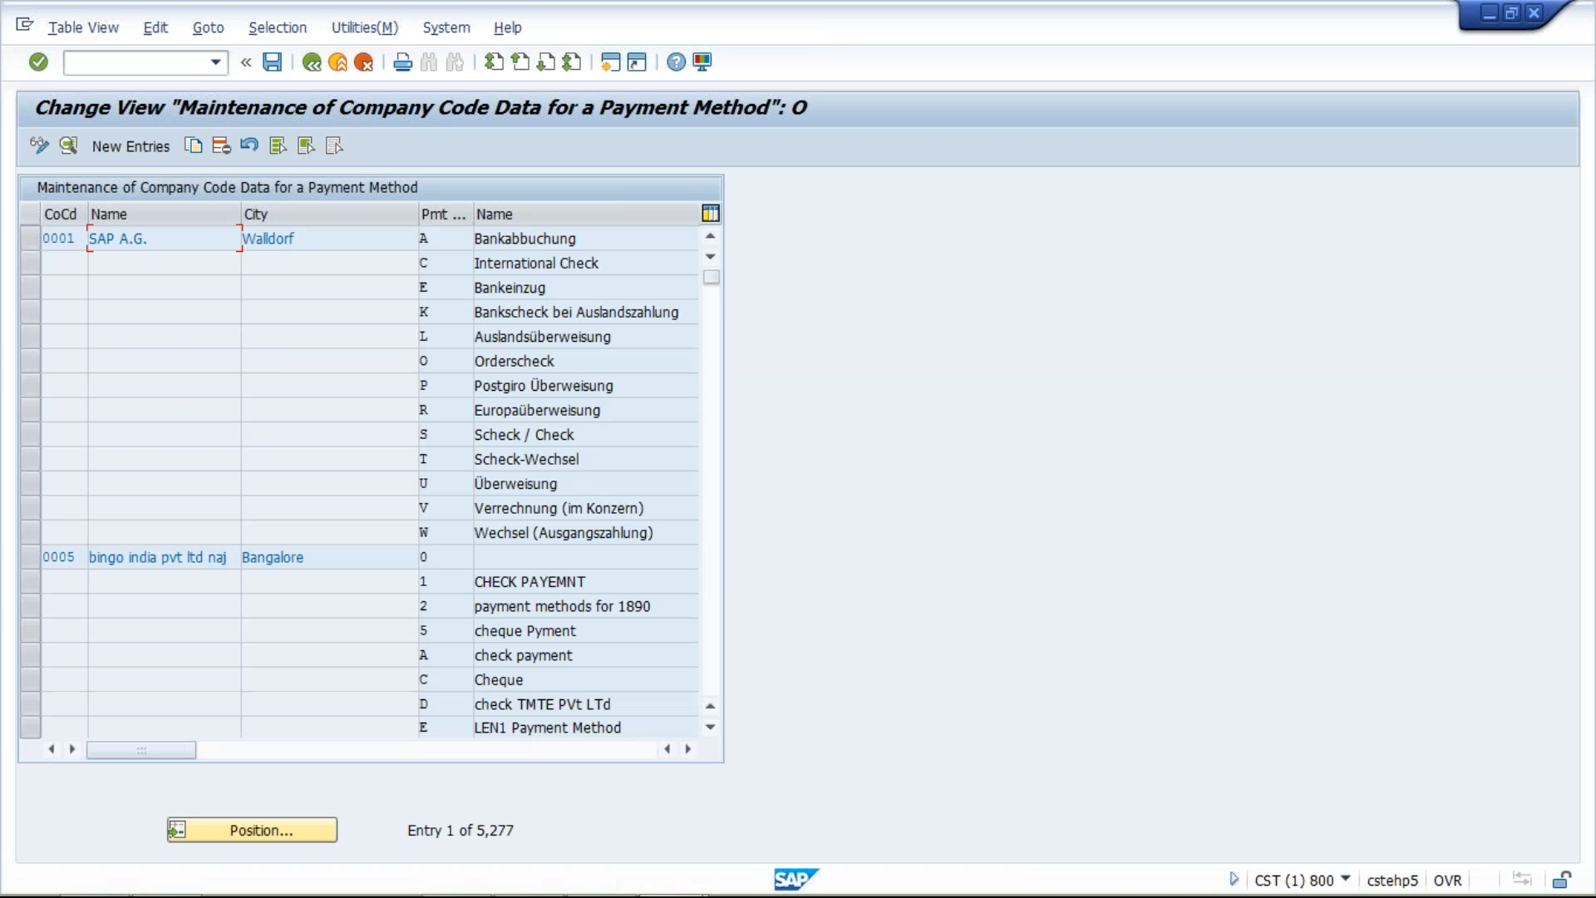
pyautogui.click(150, 147)
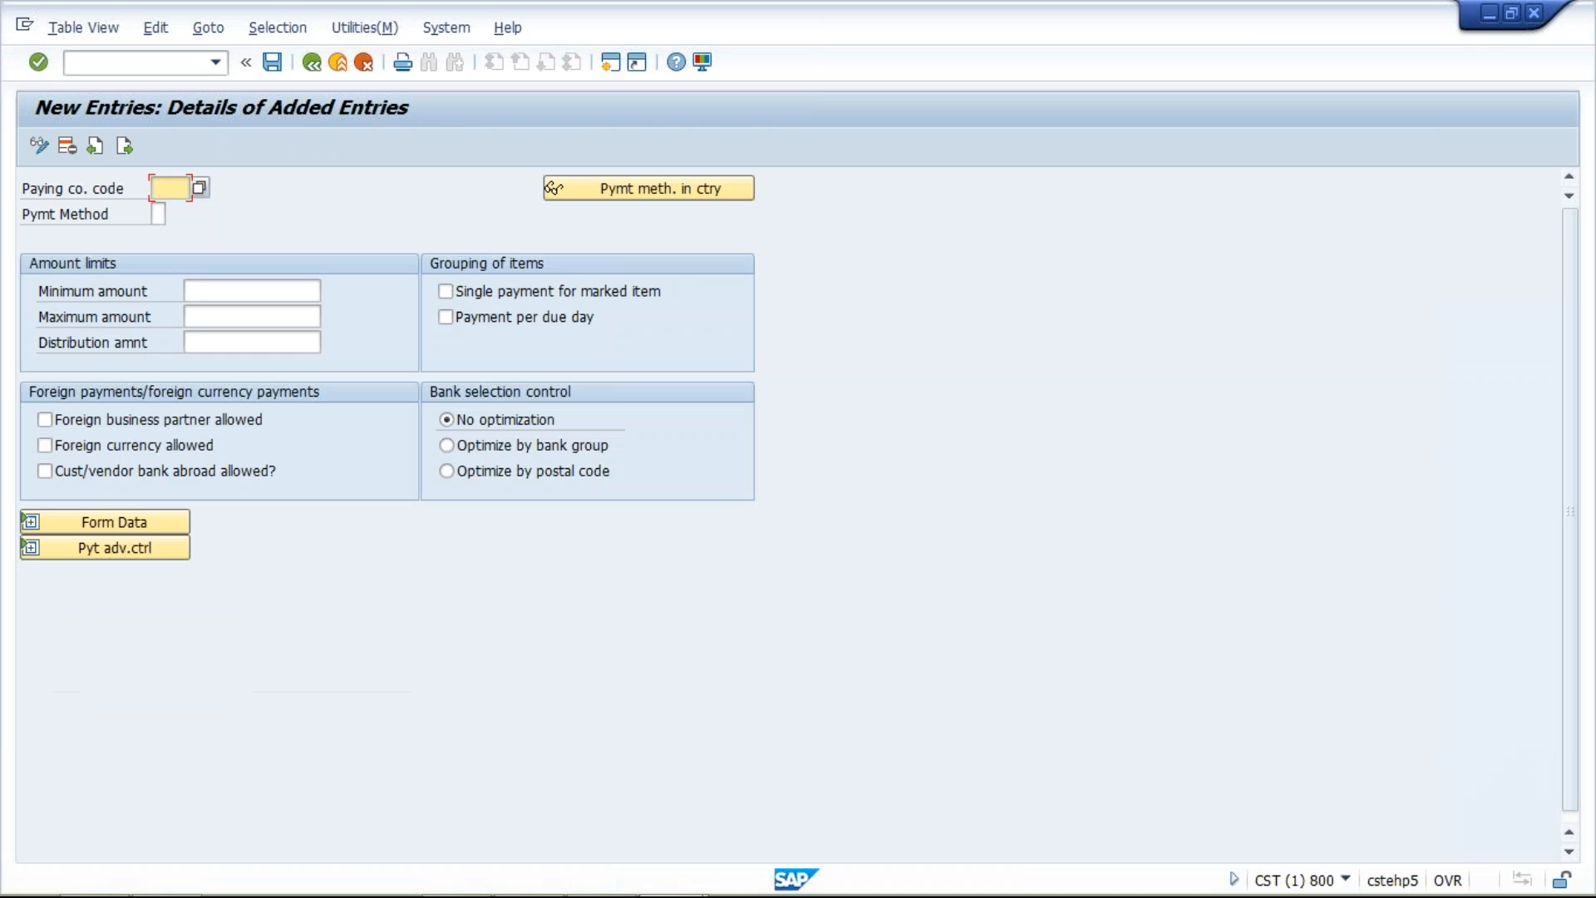
pyautogui.write('TM')
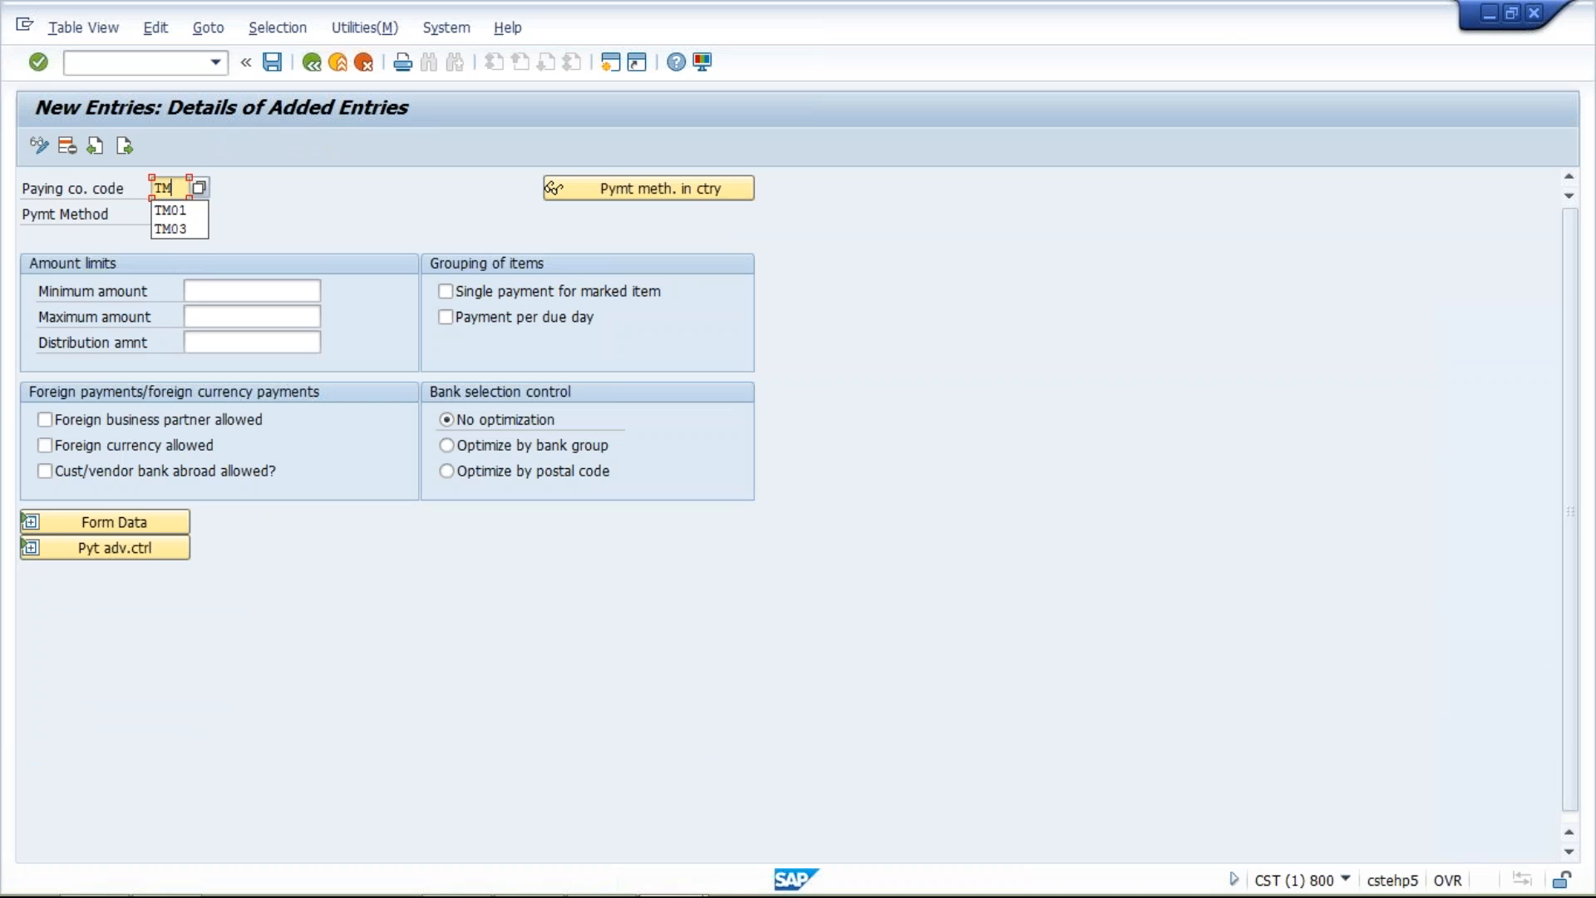
pyautogui.write('10')
pyautogui.click(156, 214)
pyautogui.write('T')
pyautogui.press('Tab')
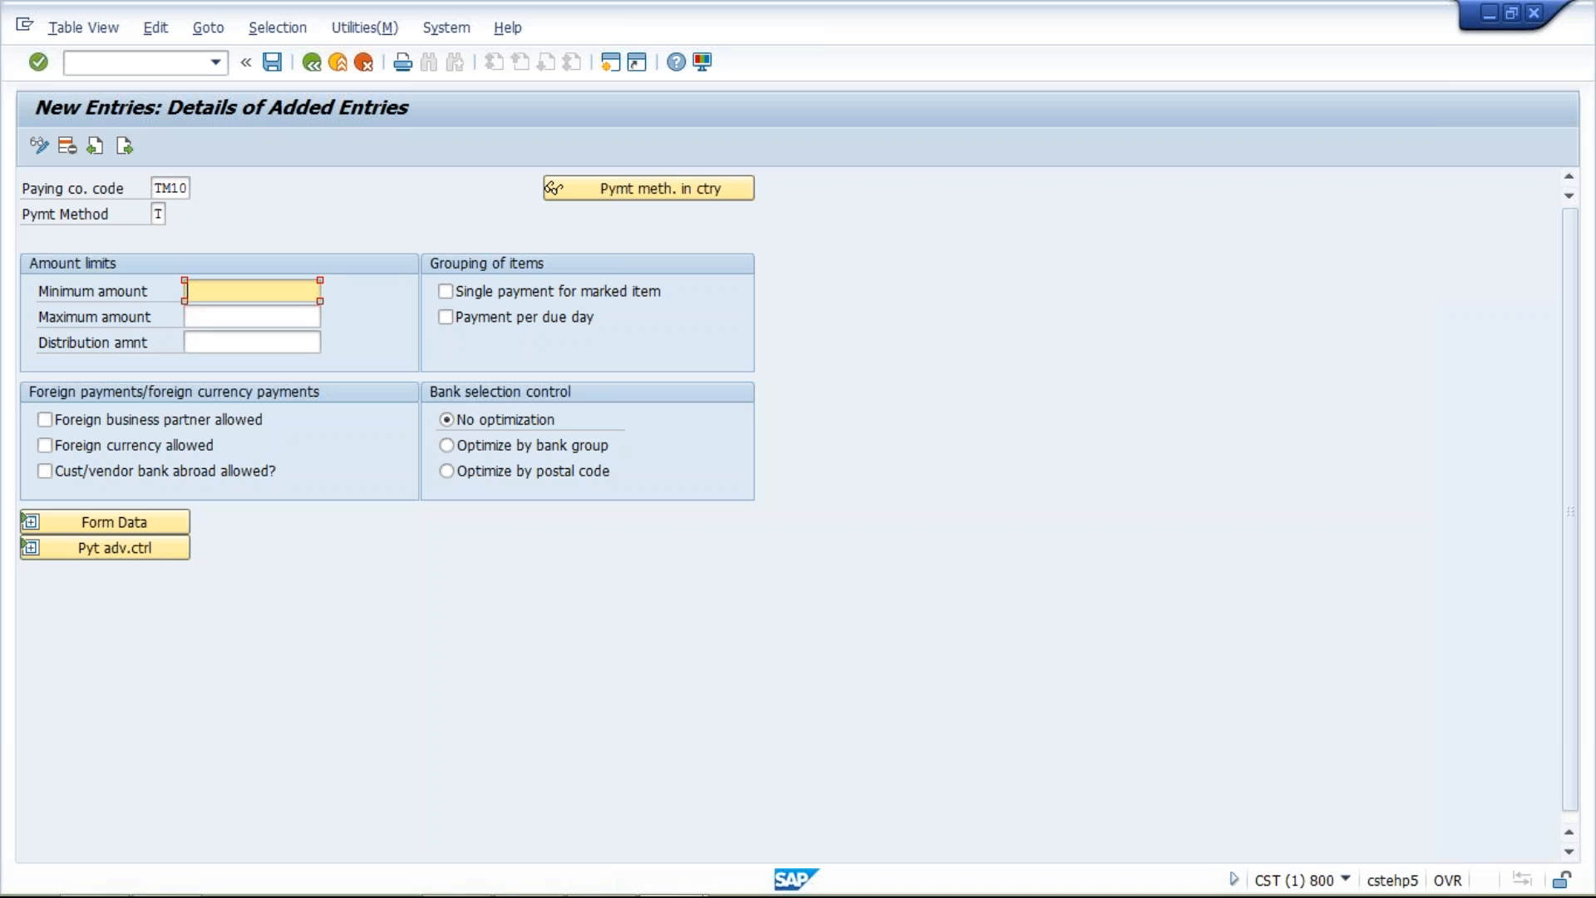
# Set the amount limits to minimum 0.500 and maximum 999,999,999.900 INR, and expand the form data
pyautogui.write('5')
pyautogui.click(239, 316)
pyautogui.write('9999')
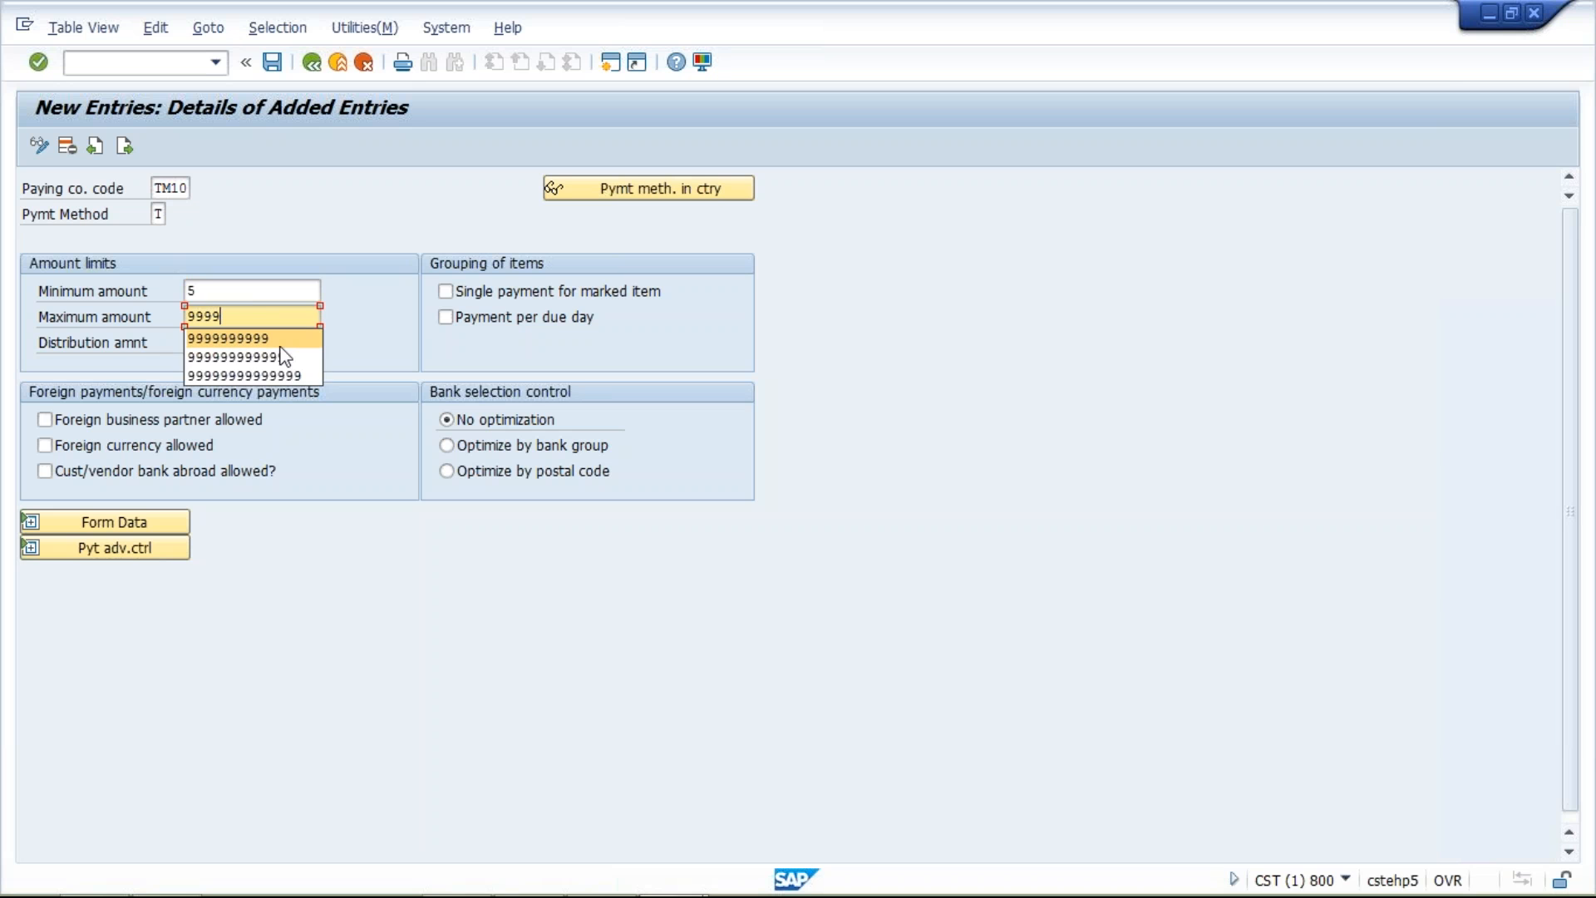
pyautogui.press('Return')
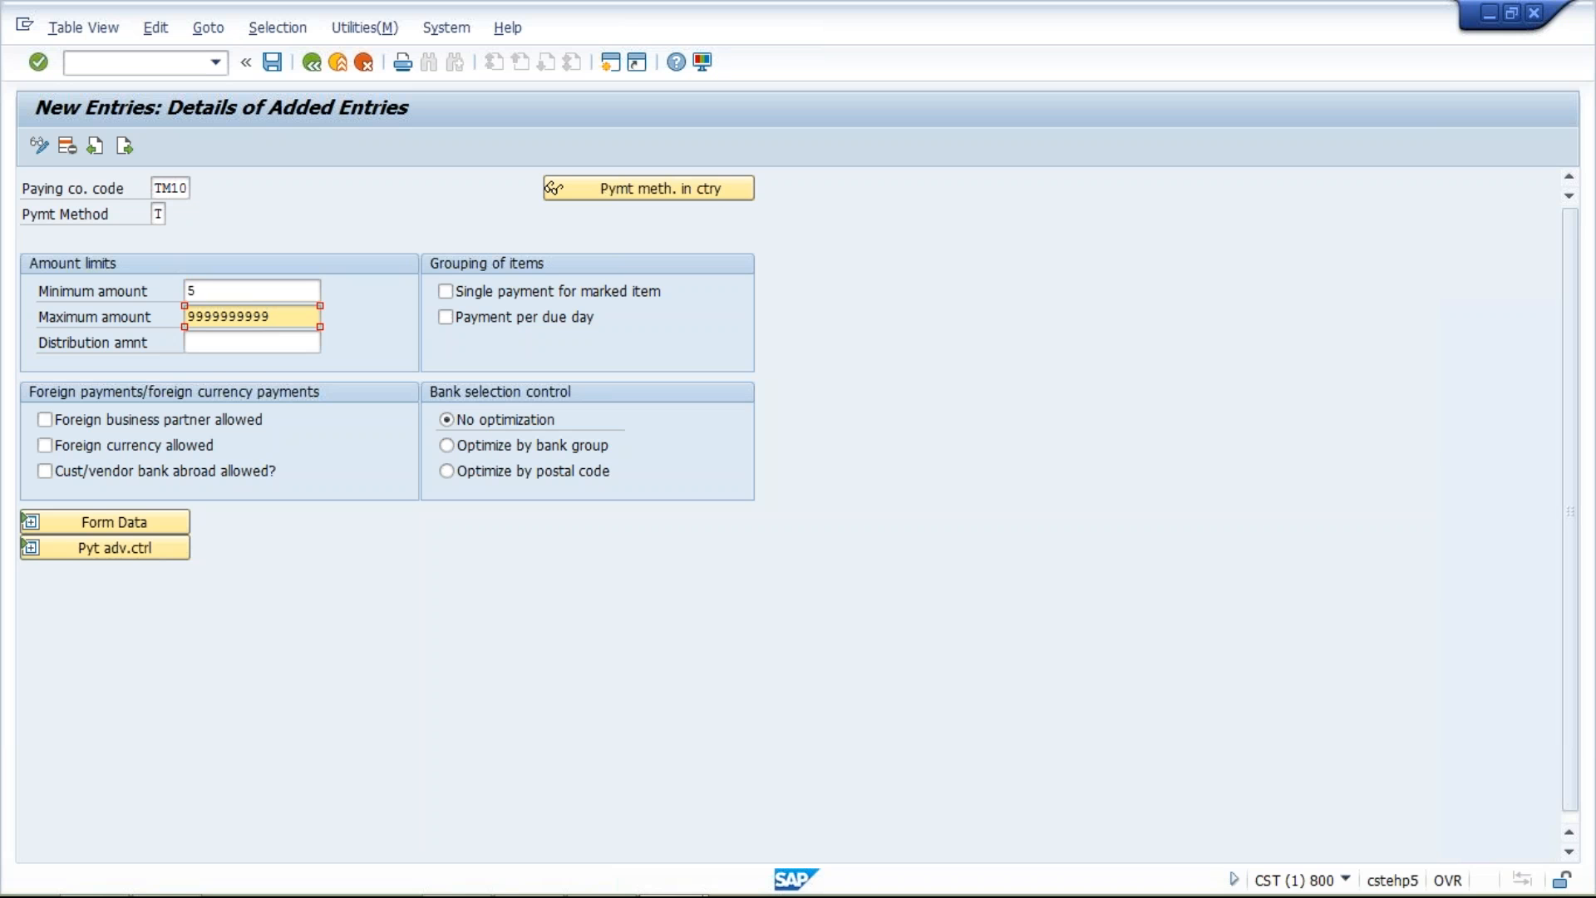
pyautogui.click(32, 521)
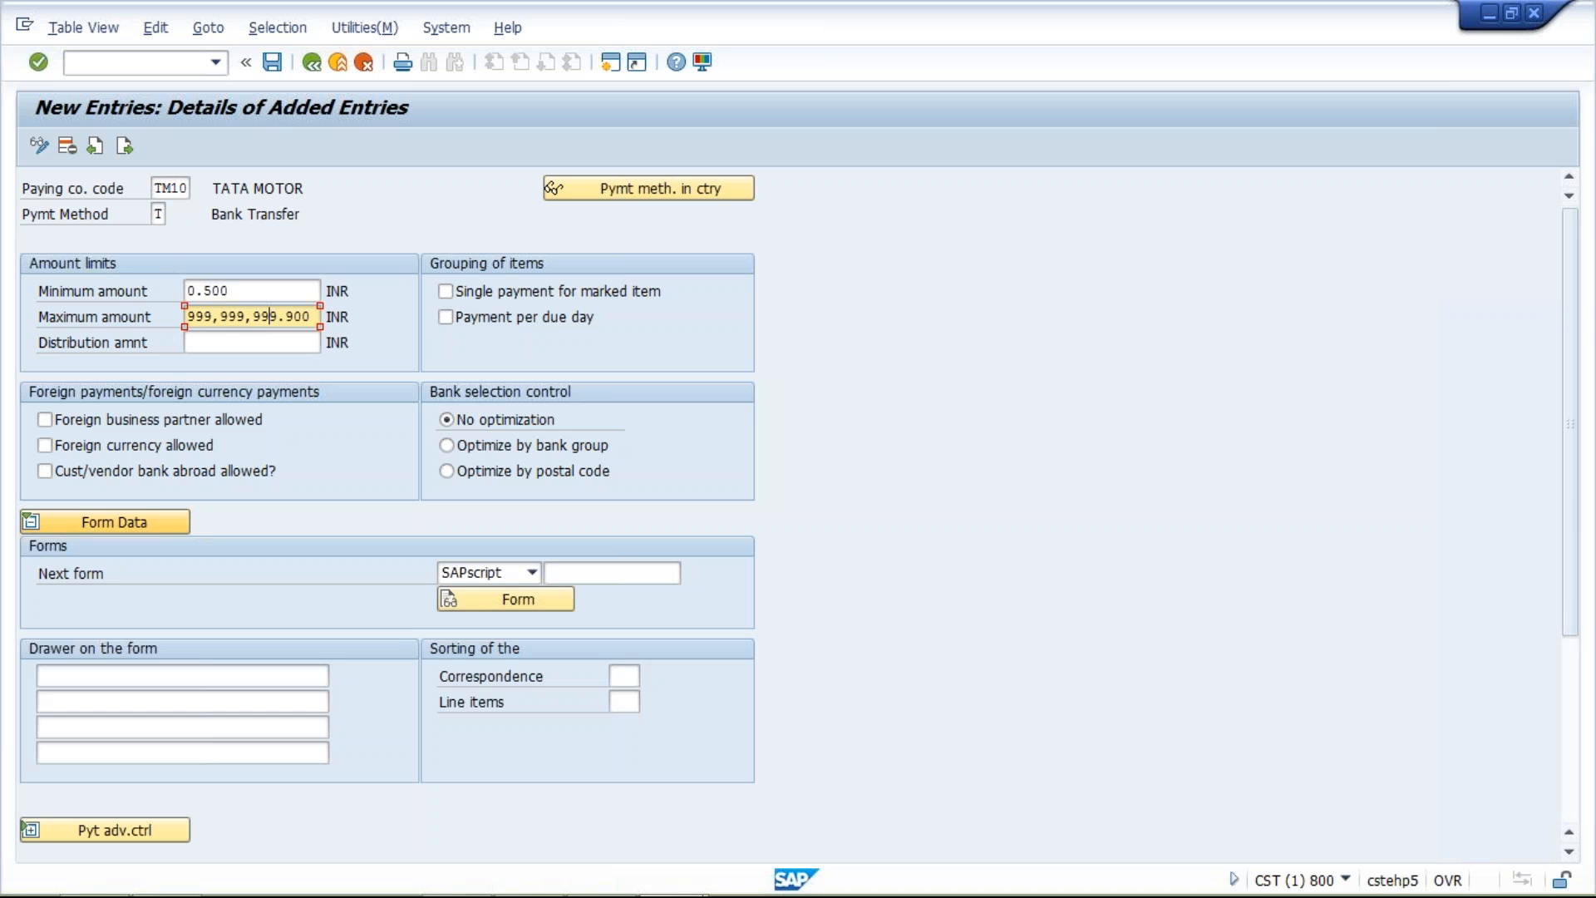
pyautogui.click(604, 572)
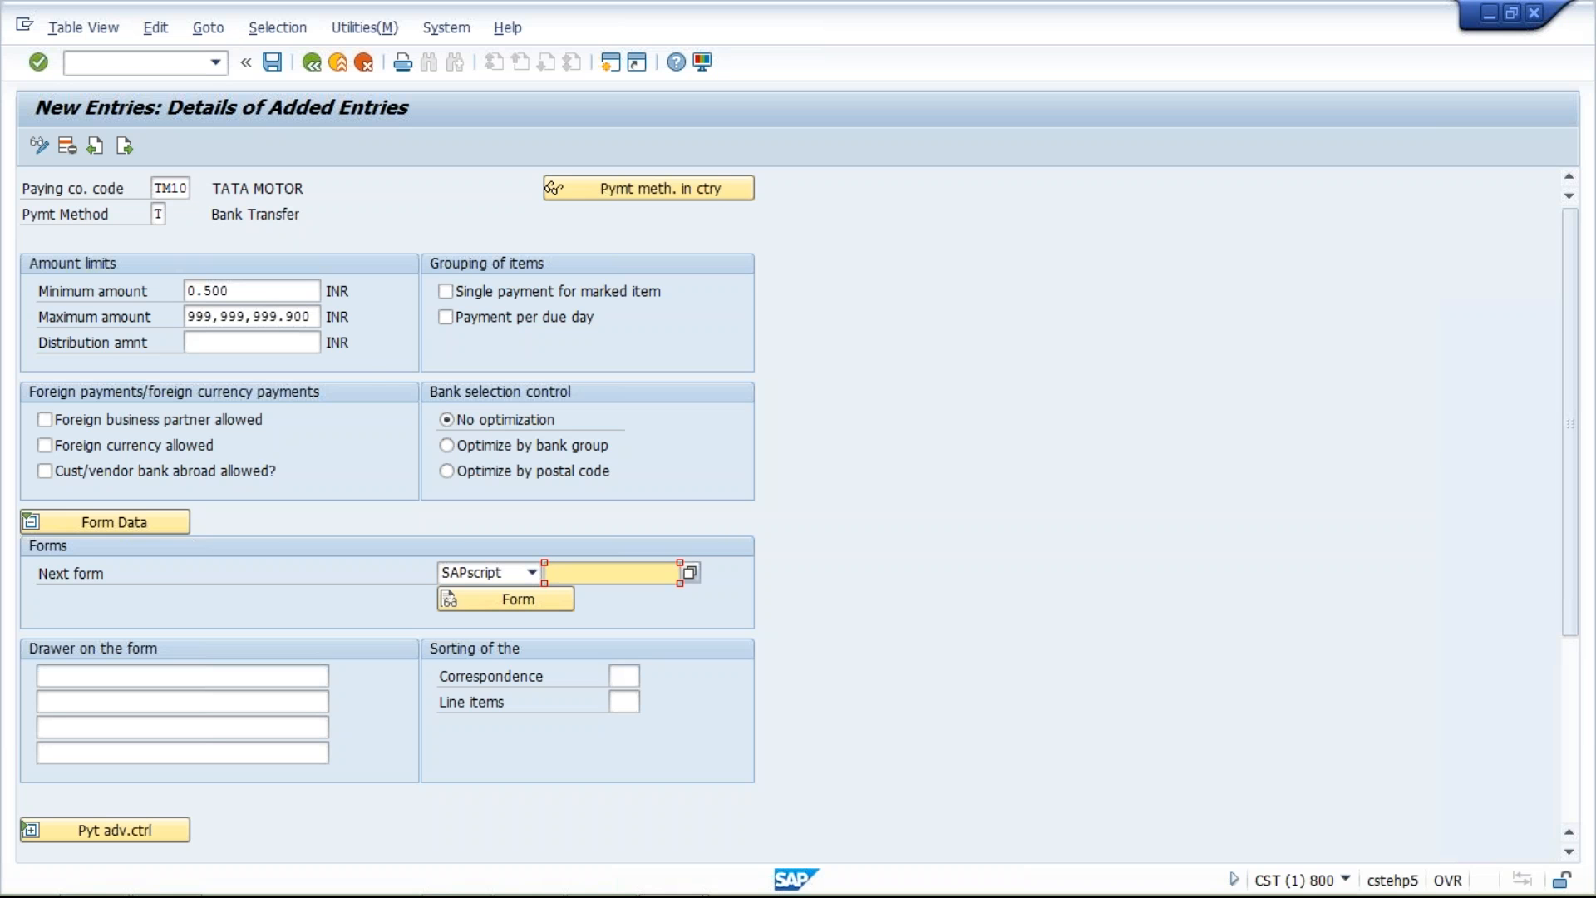
# Save the TM10 payment method T entry under the customizing request and return to the payment program overview
pyautogui.click(270, 63)
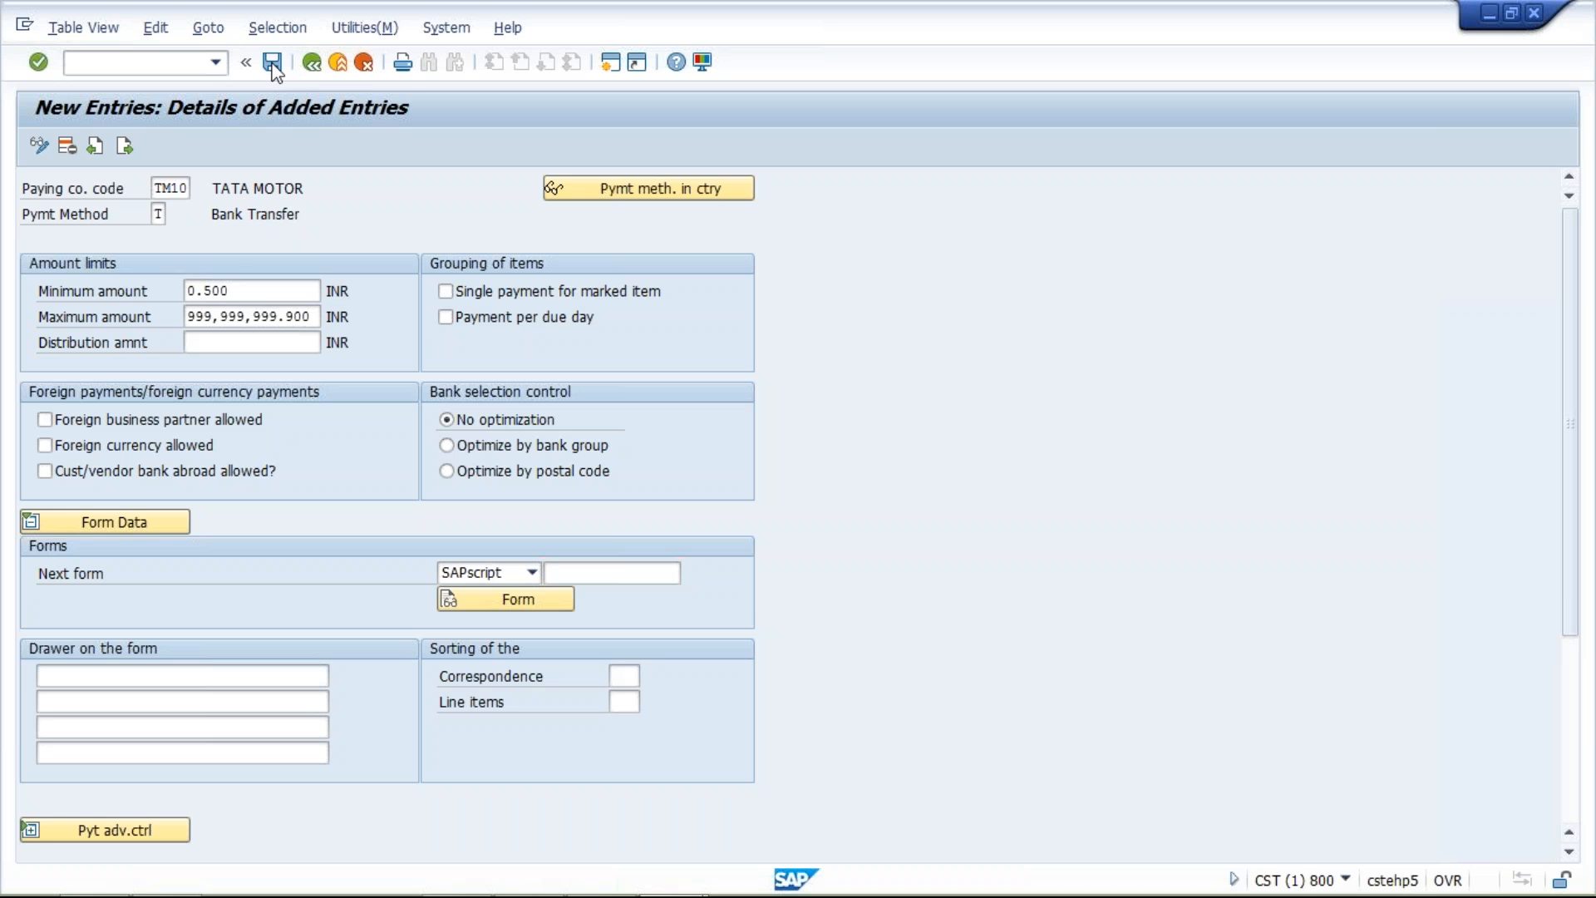
pyautogui.click(345, 396)
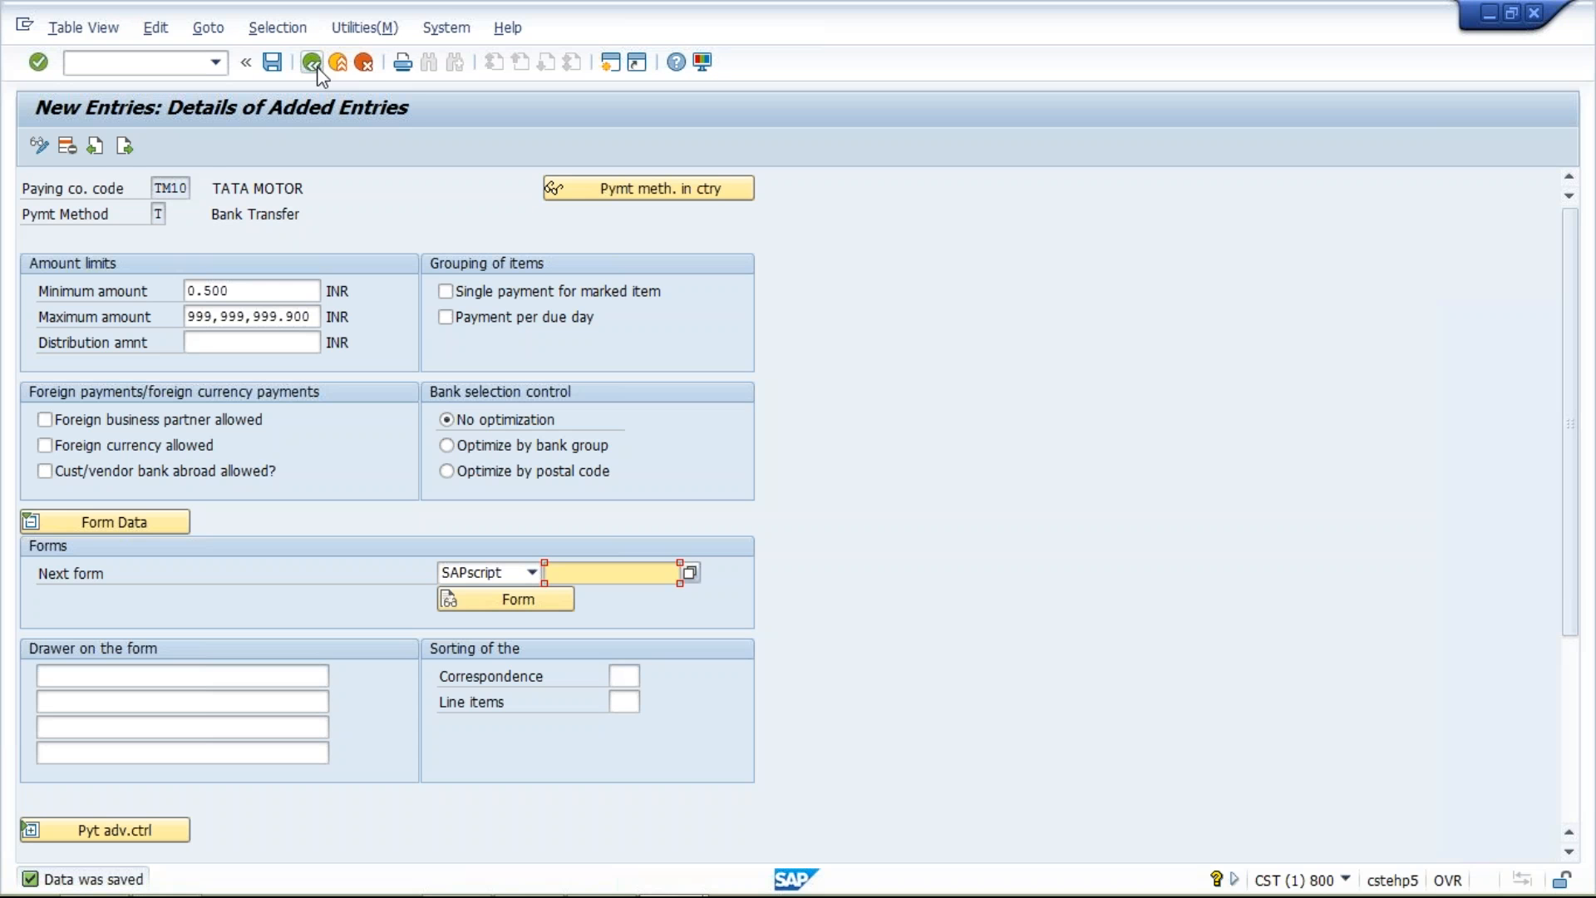
pyautogui.click(320, 73)
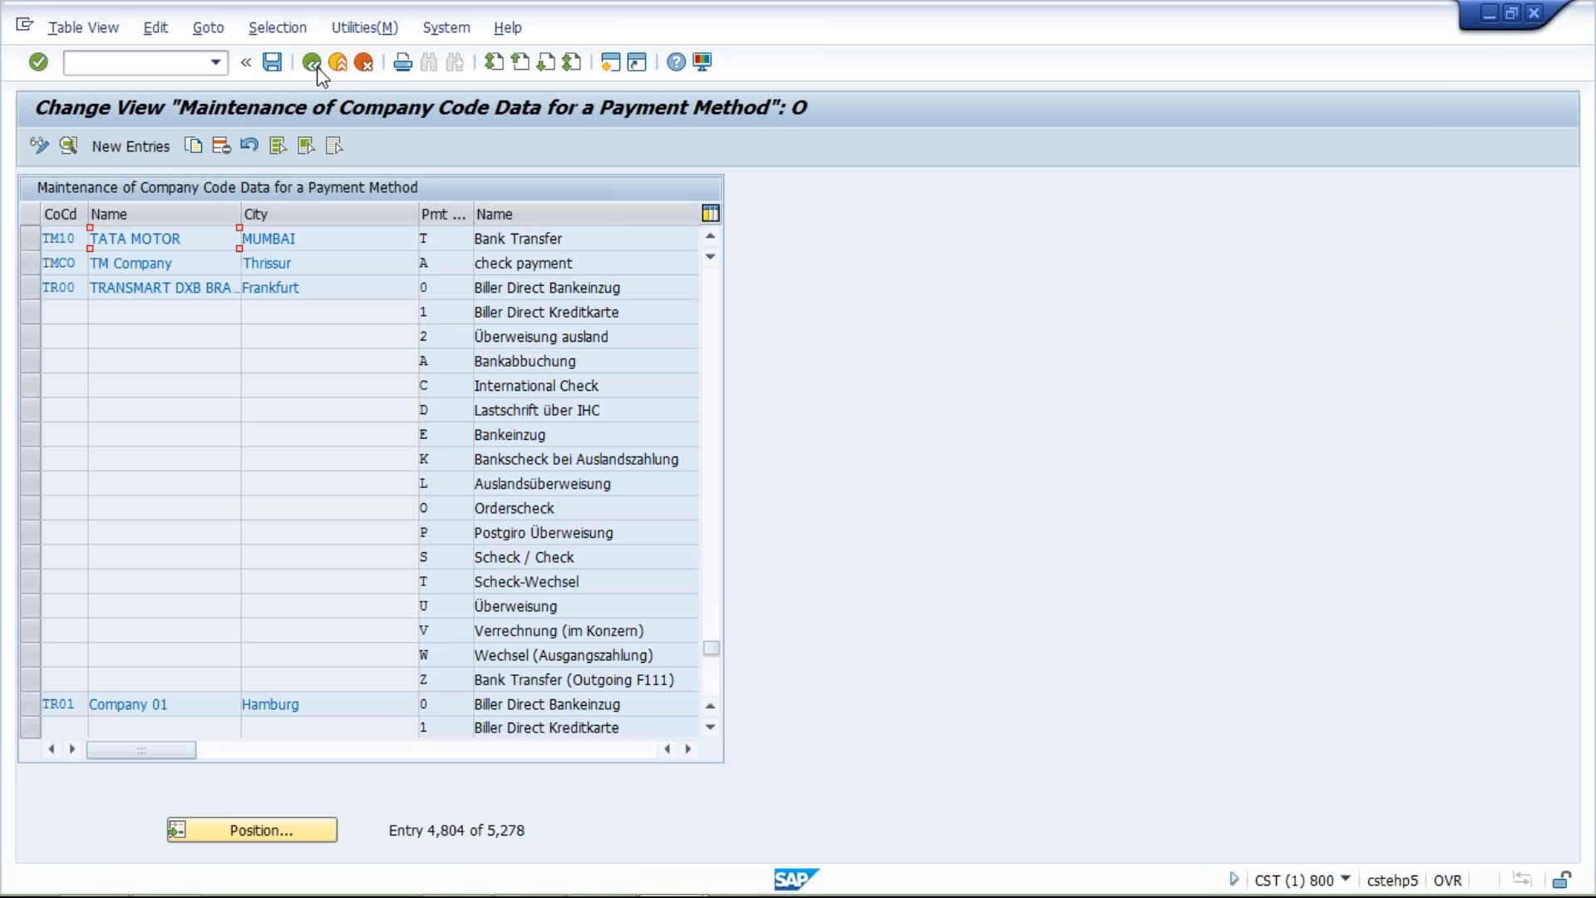
pyautogui.click(318, 69)
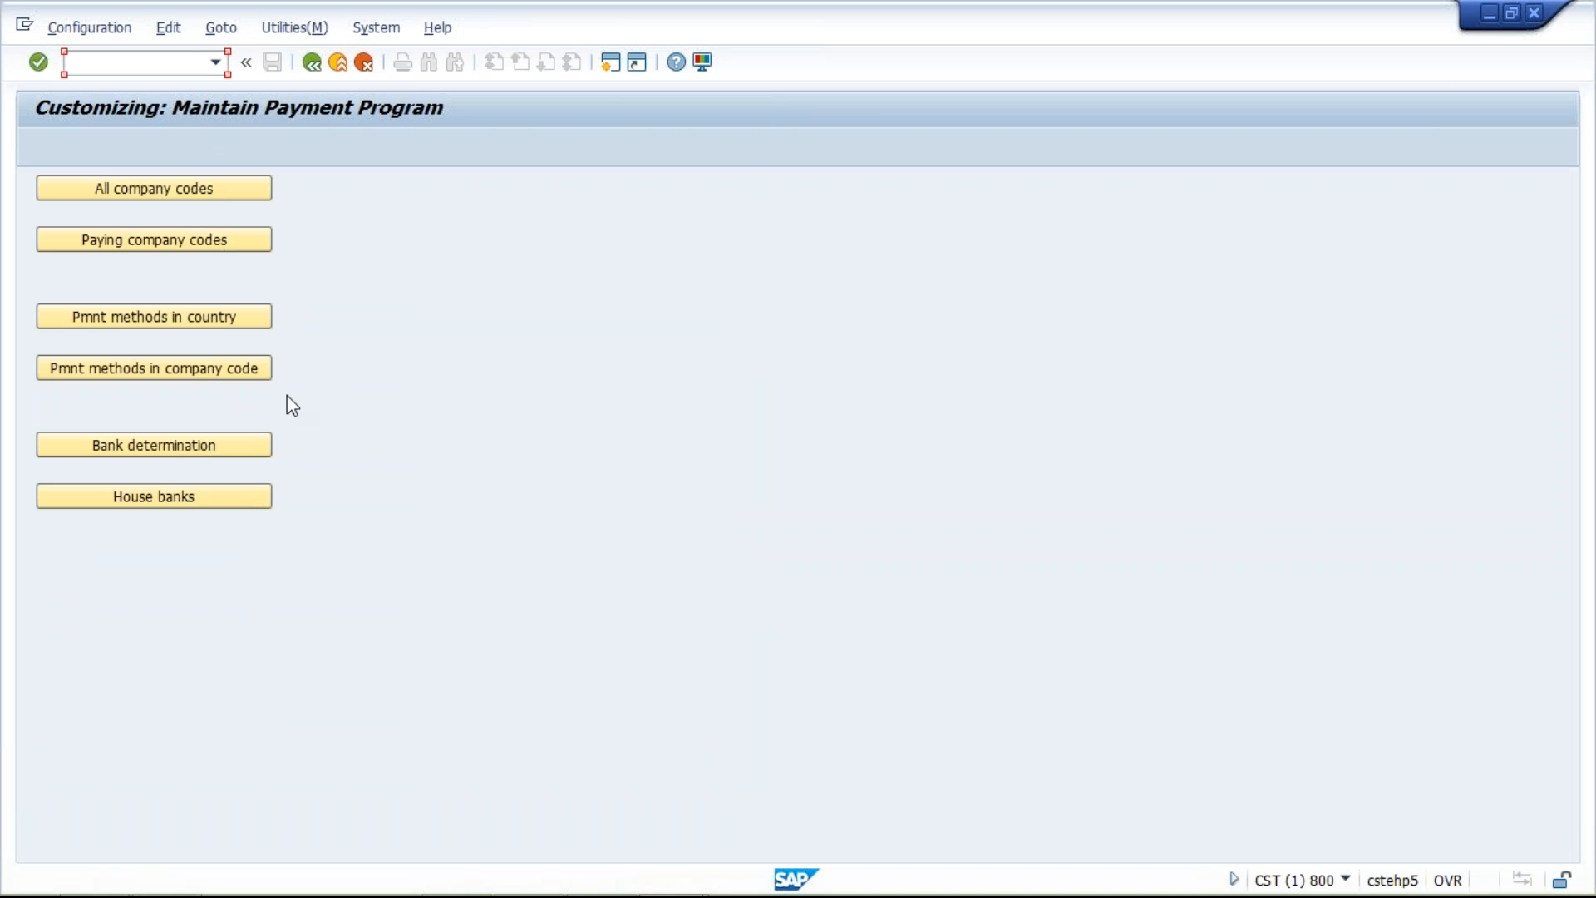
# Open the house banks settings for company code TM10
pyautogui.click(195, 453)
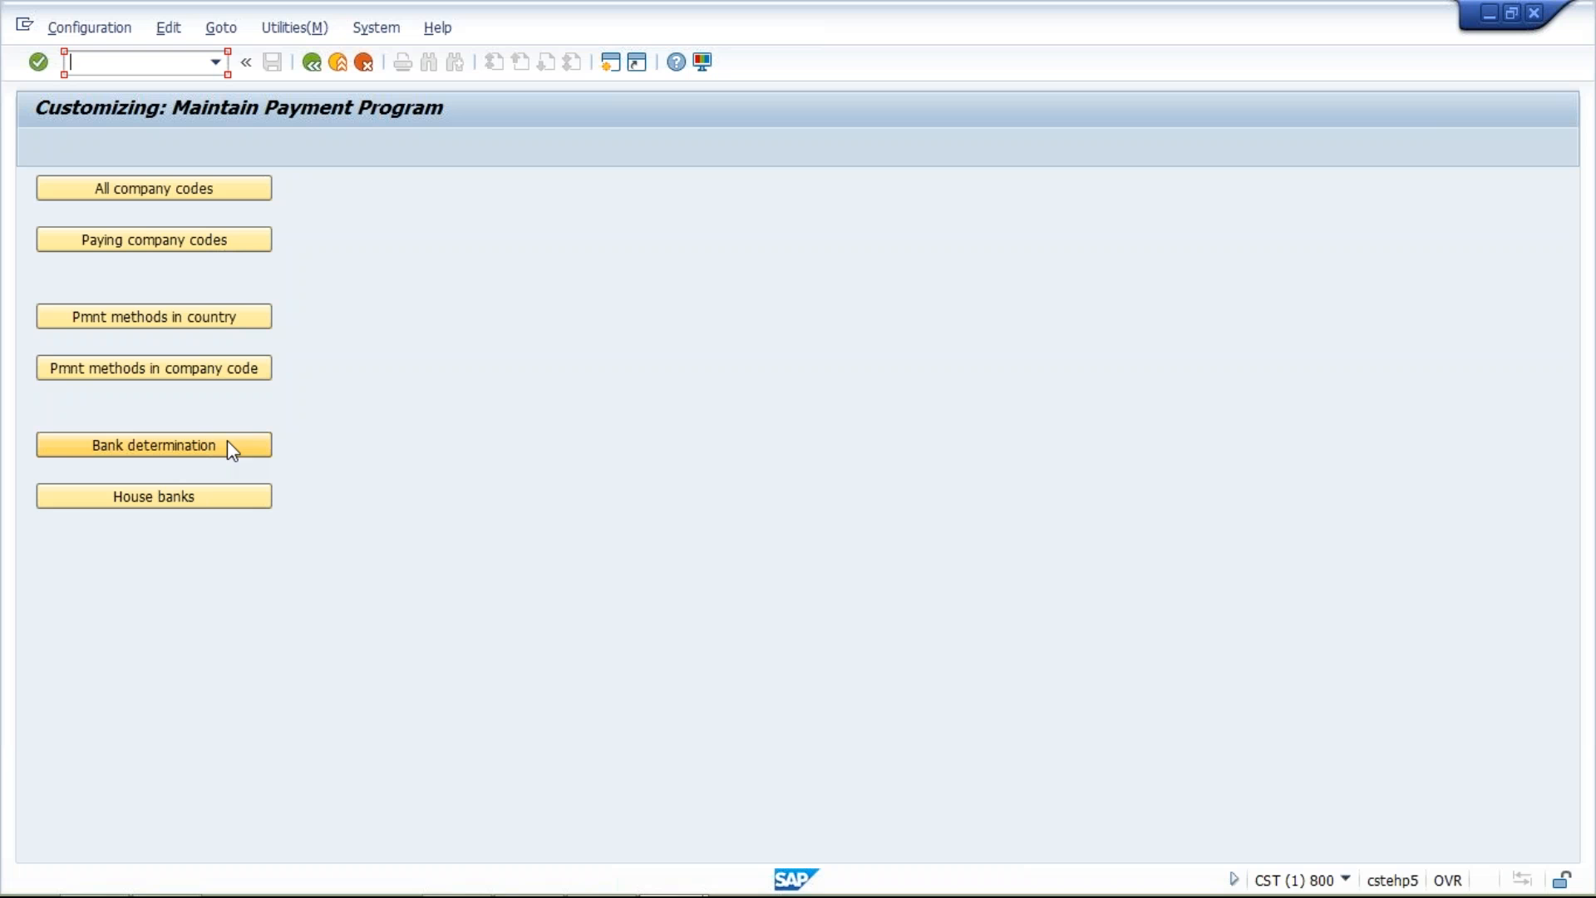
pyautogui.click(147, 500)
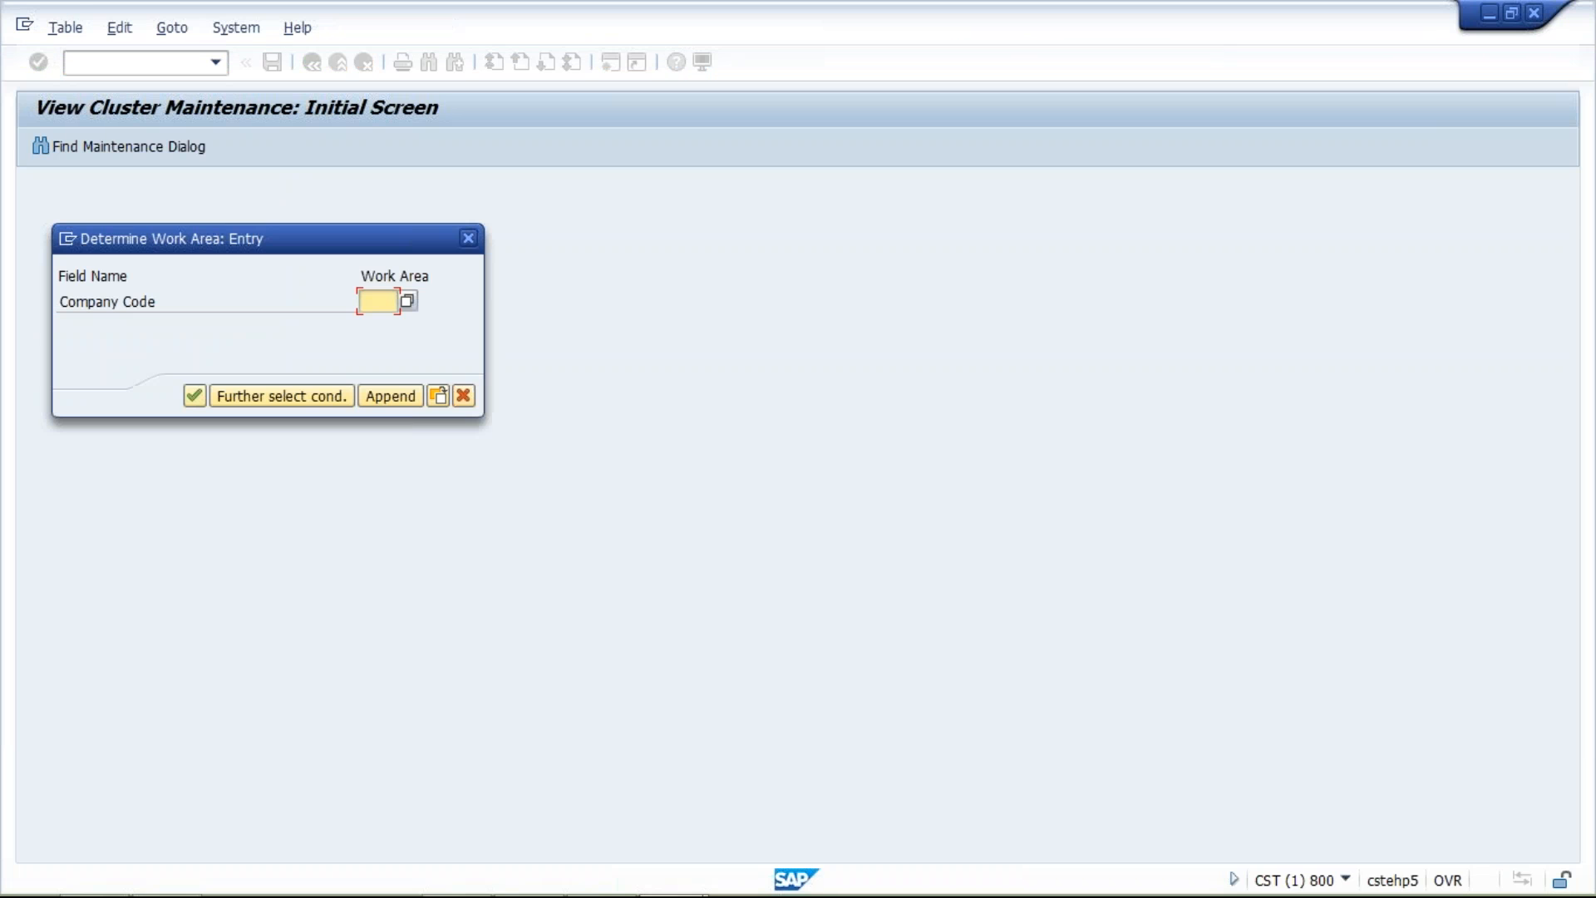
pyautogui.write('TM10')
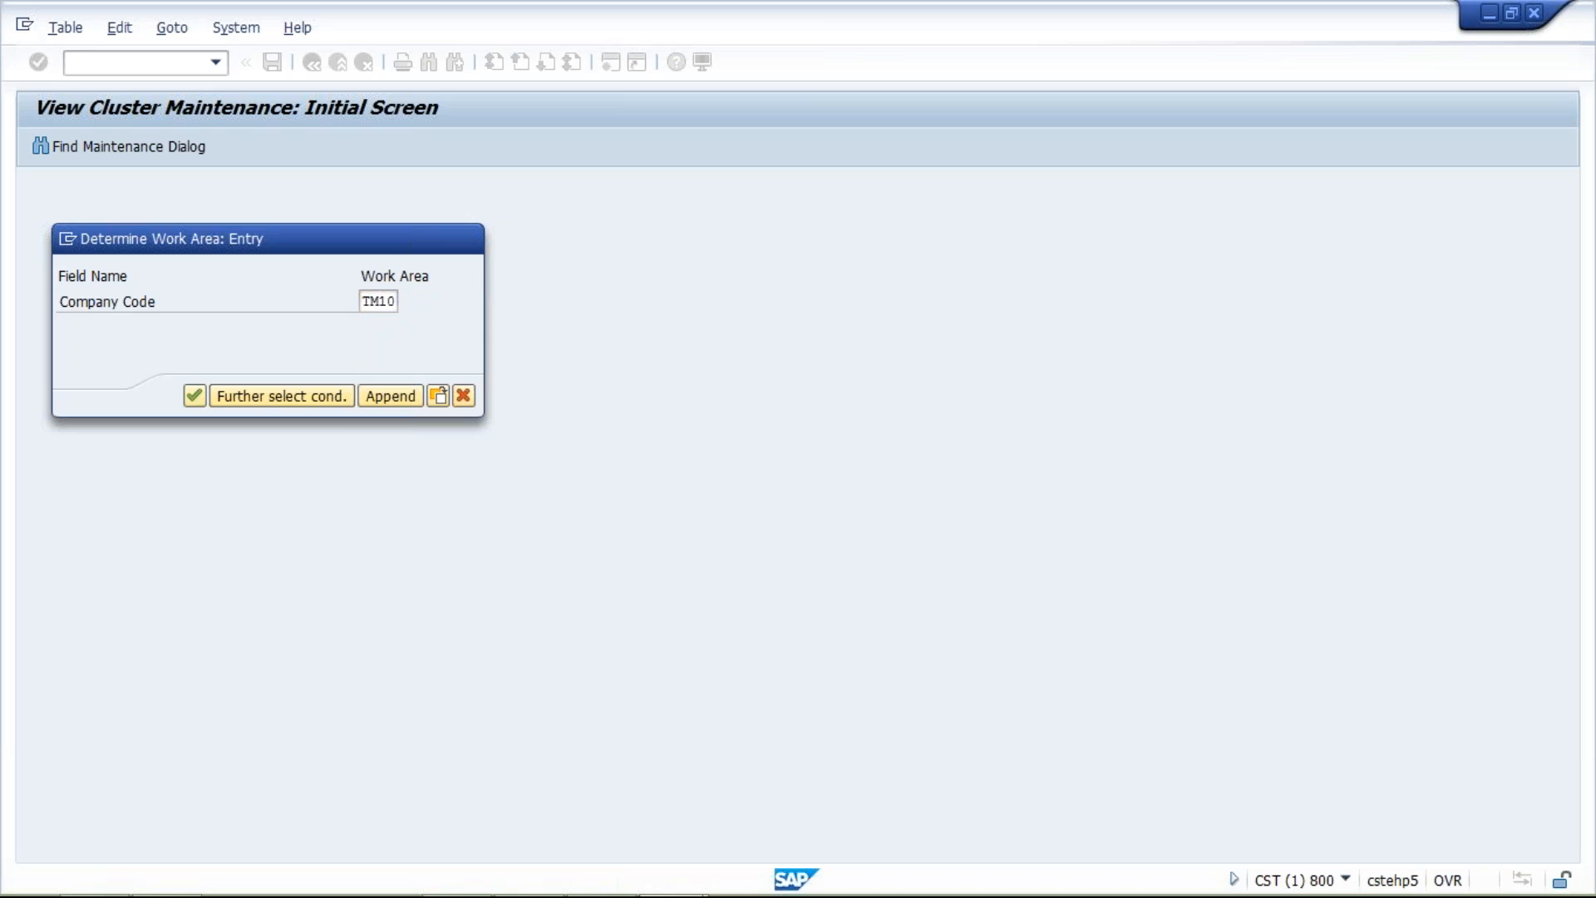
pyautogui.press('Return')
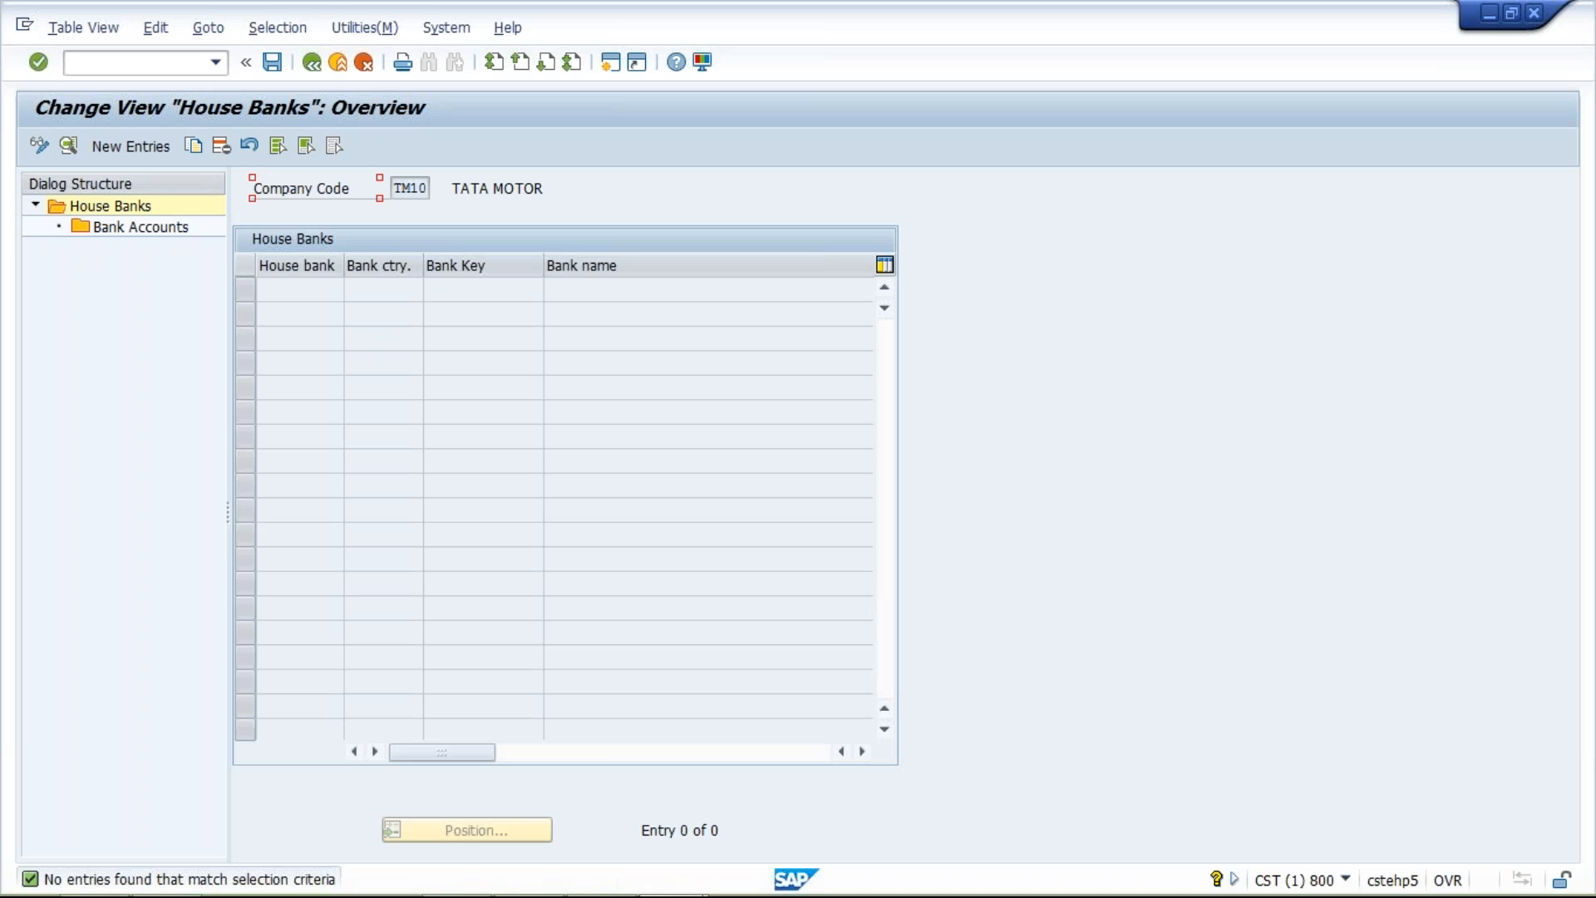
# Add a new house bank HDFC with bank country IN and bank key HDFC
pyautogui.click(137, 153)
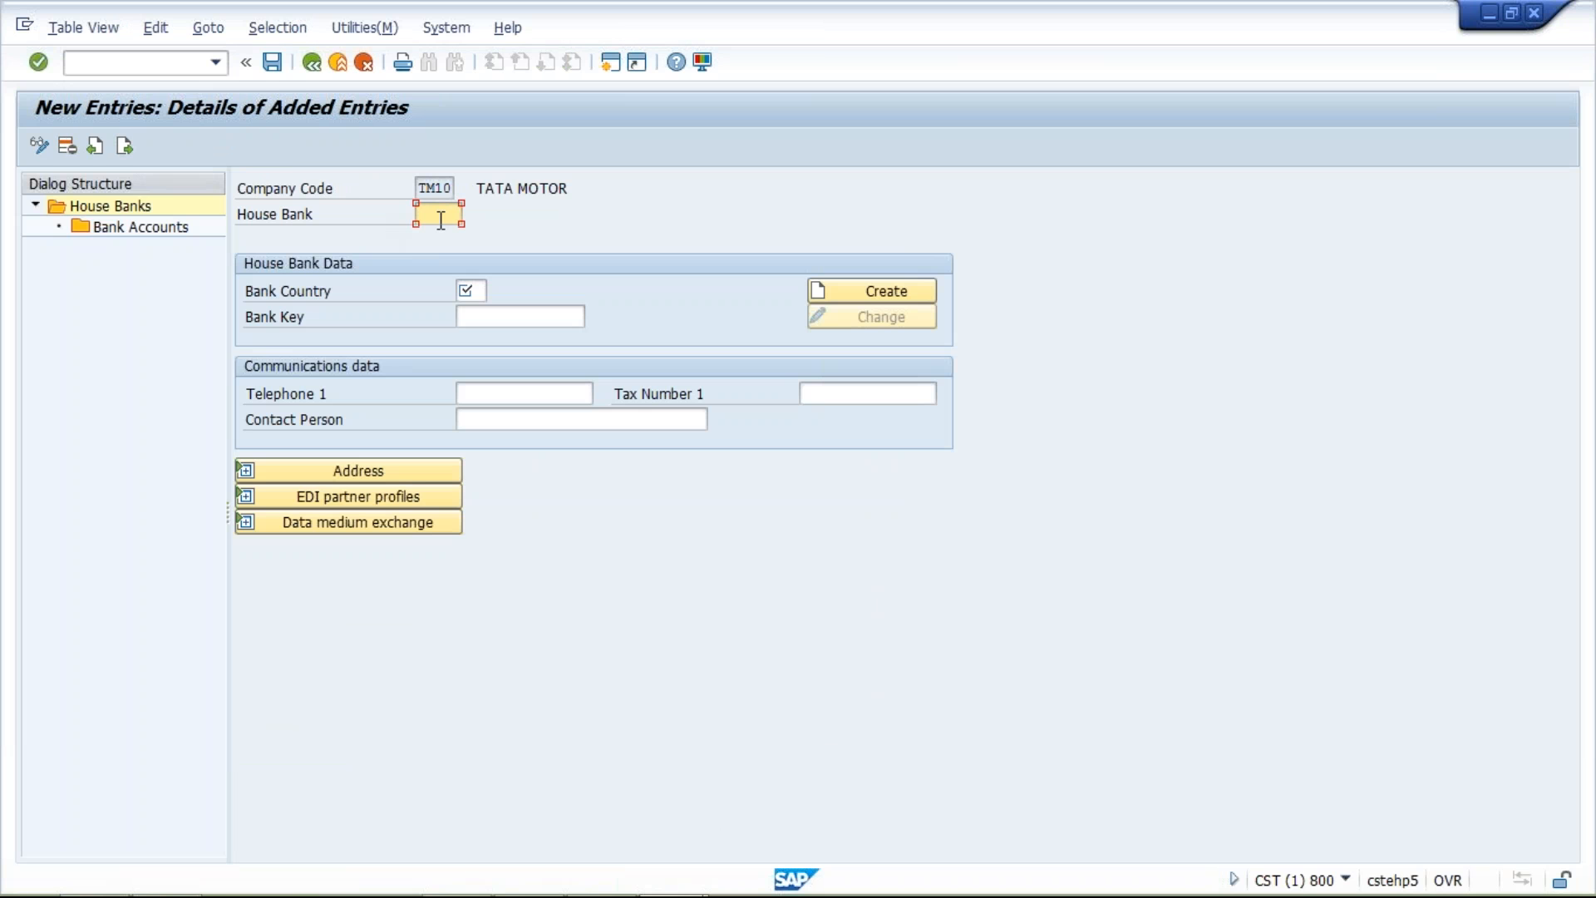
pyautogui.press('space')
pyautogui.press('Down')
pyautogui.press('Return')
pyautogui.click(466, 294)
pyautogui.write('IN')
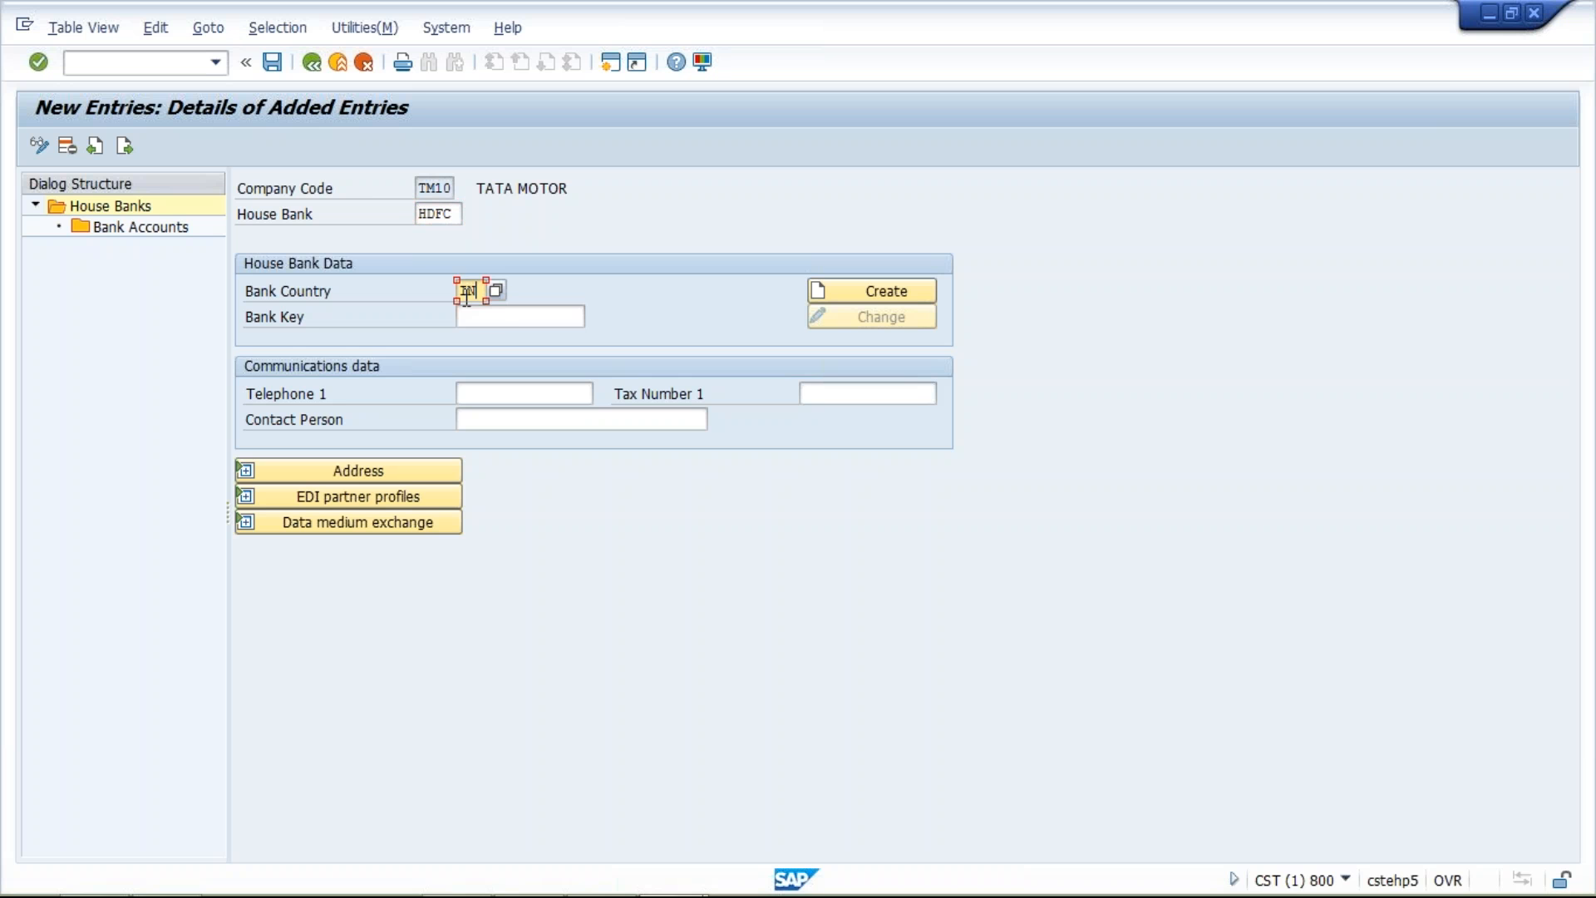
pyautogui.click(505, 317)
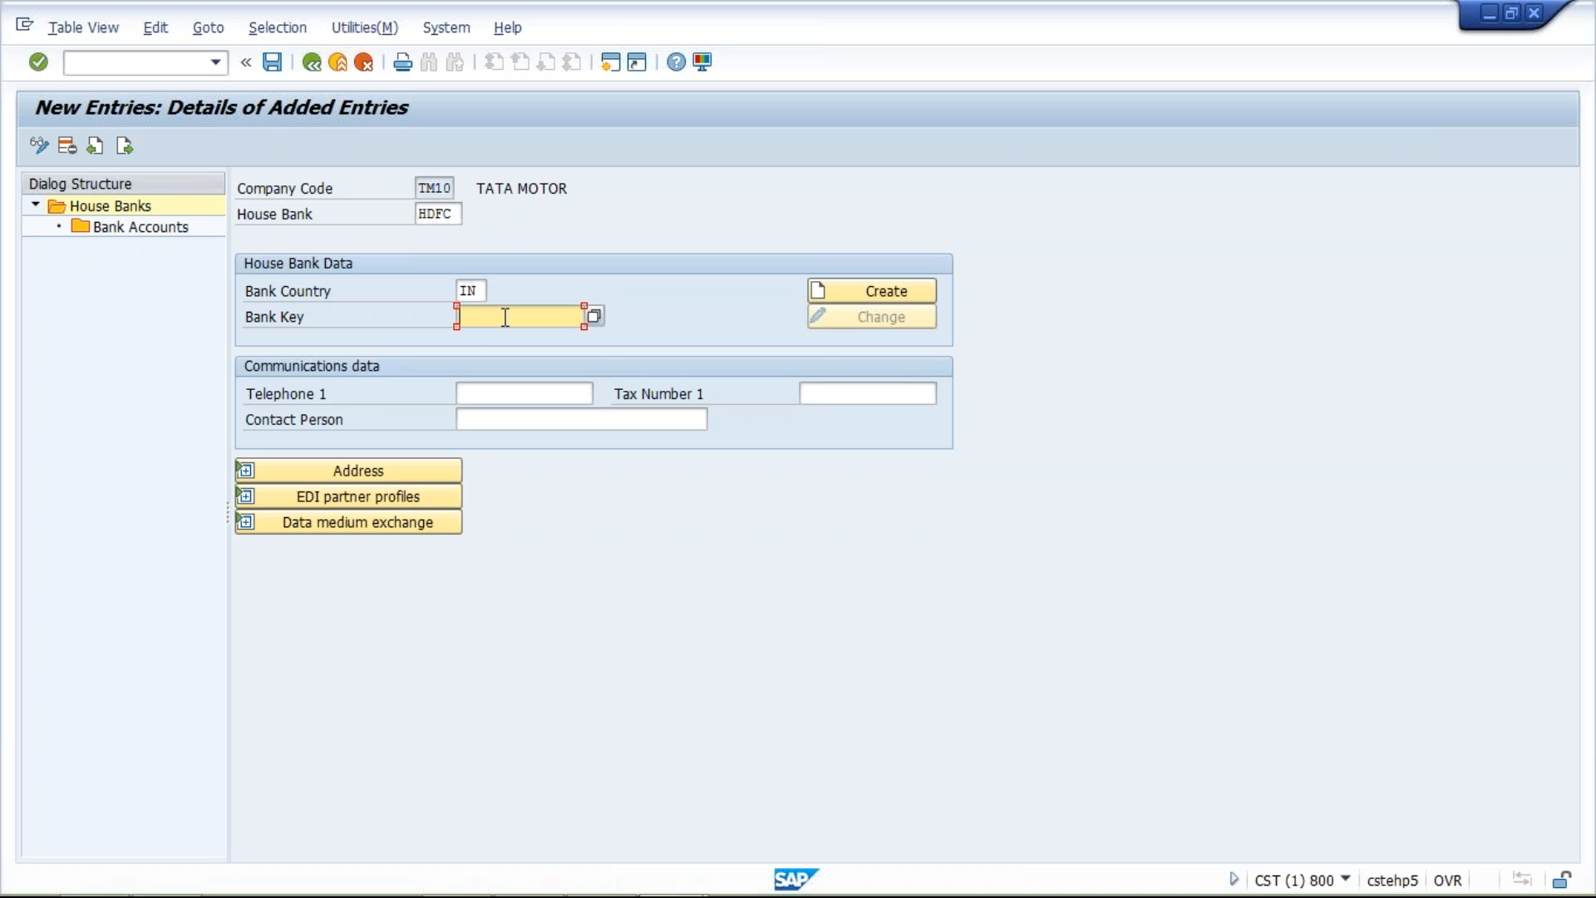
pyautogui.click(505, 317)
pyautogui.click(512, 341)
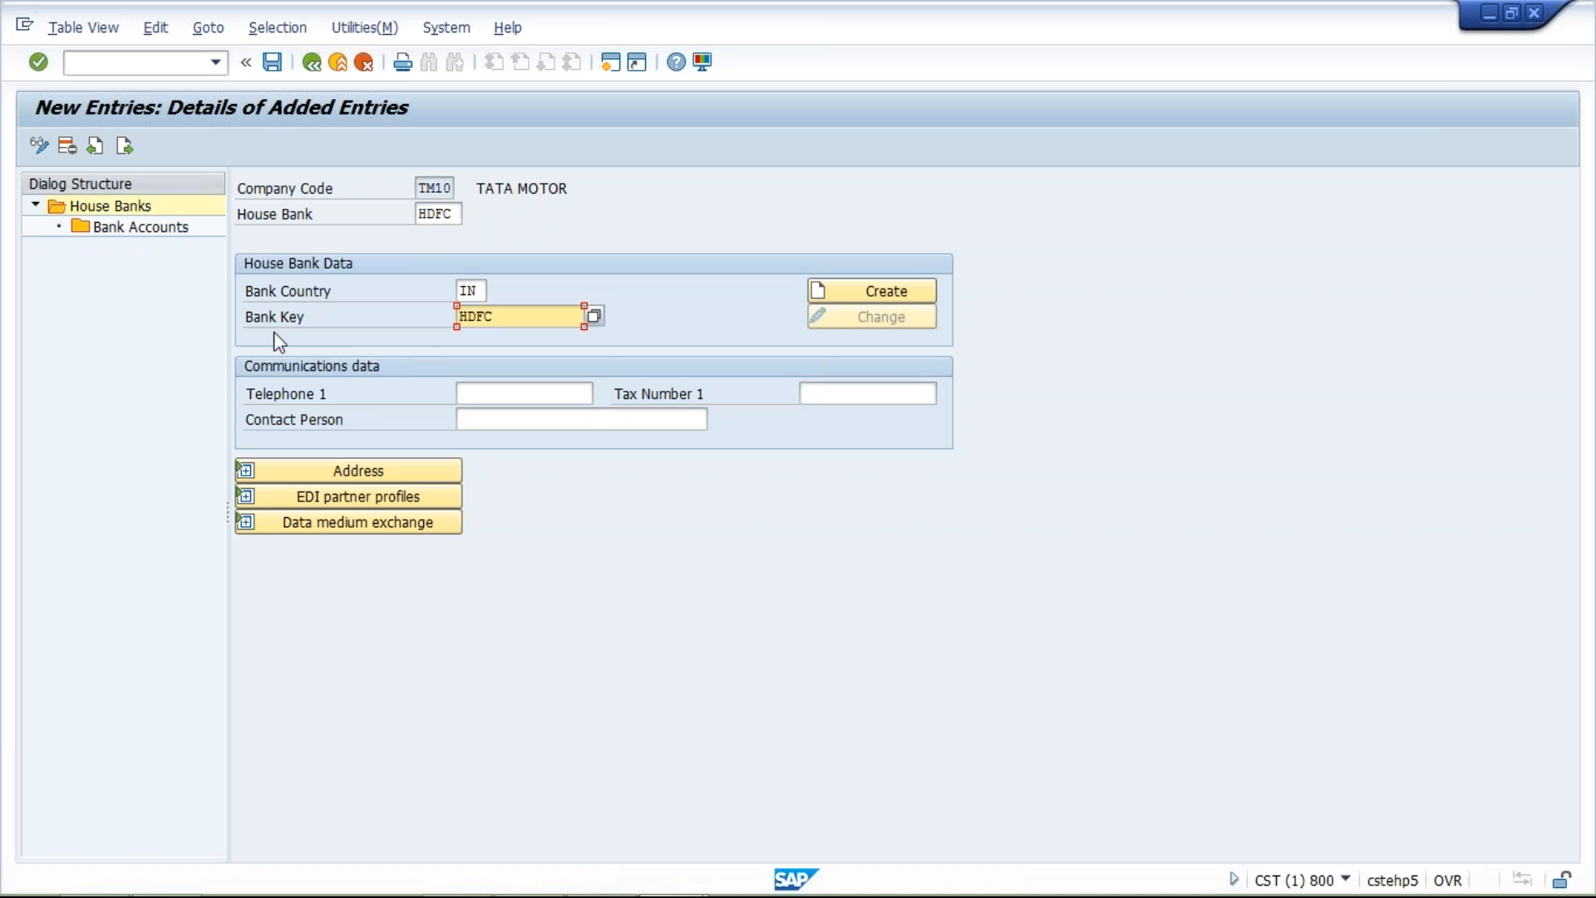
# Examine the bank data of bank key HDFC, including name, region, street, city, branch and SWIFT code, and expand the house bank's address section
pyautogui.click(887, 292)
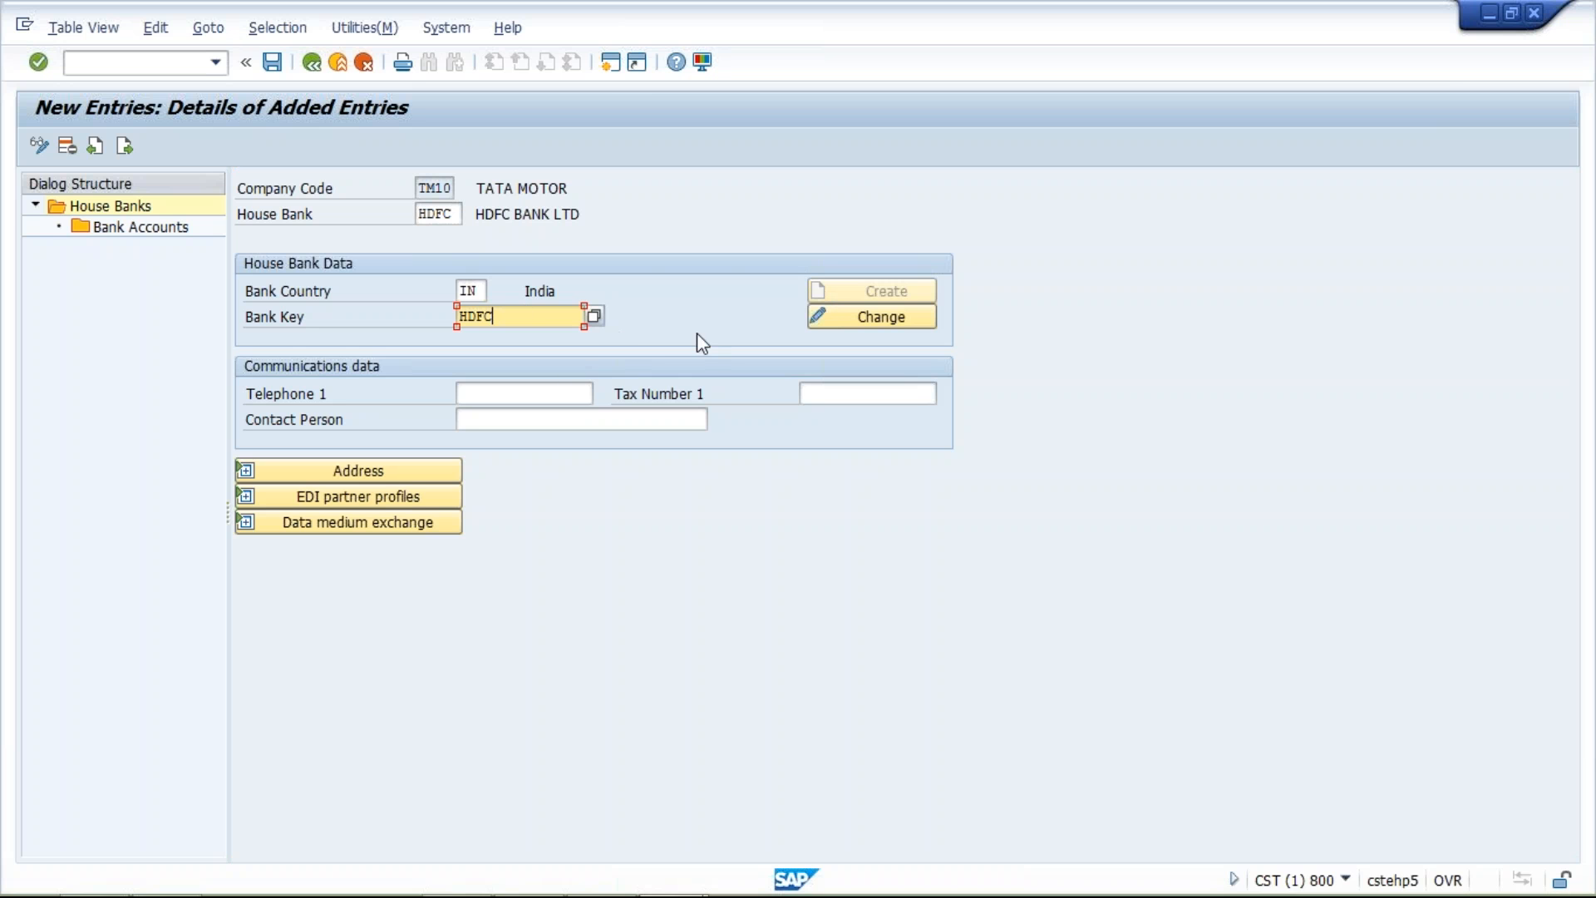
pyautogui.click(877, 320)
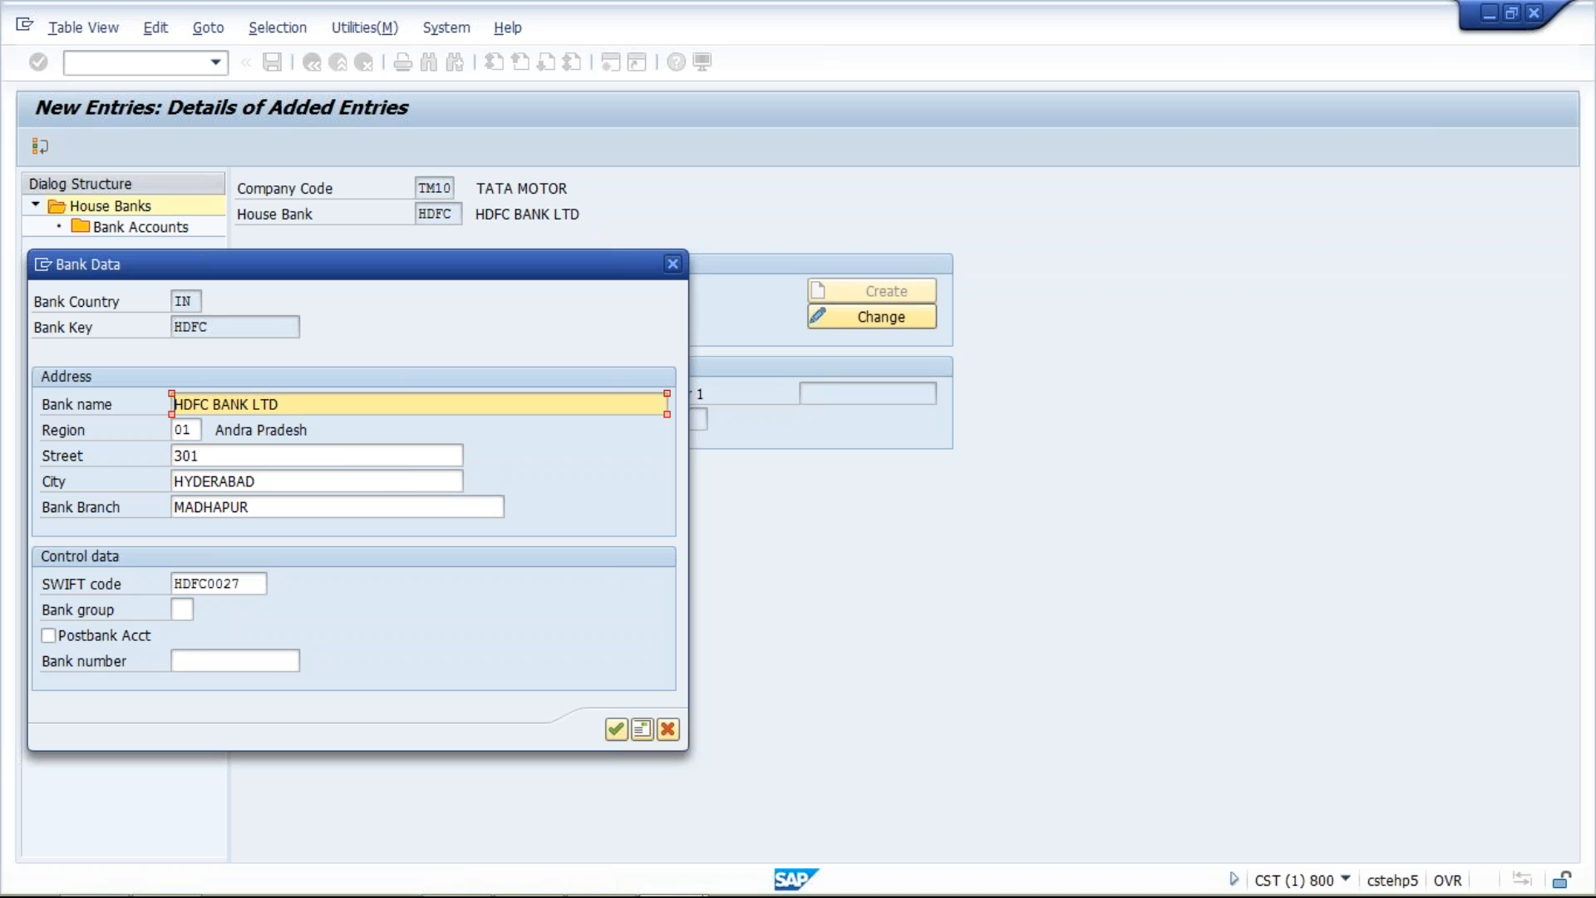
pyautogui.click(298, 404)
pyautogui.click(194, 431)
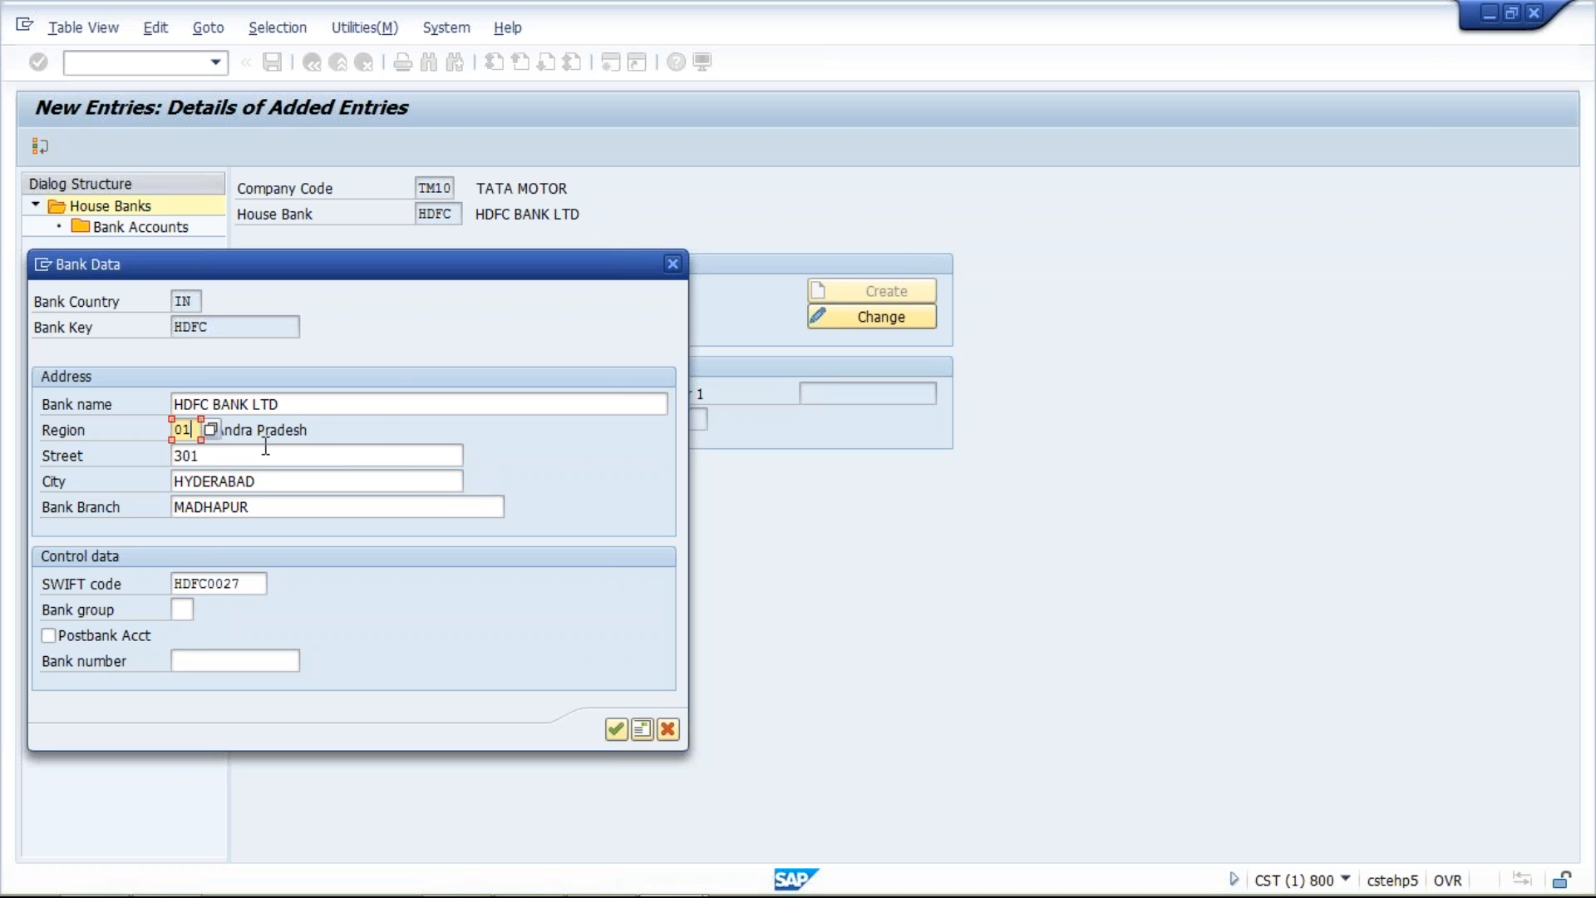
pyautogui.click(315, 432)
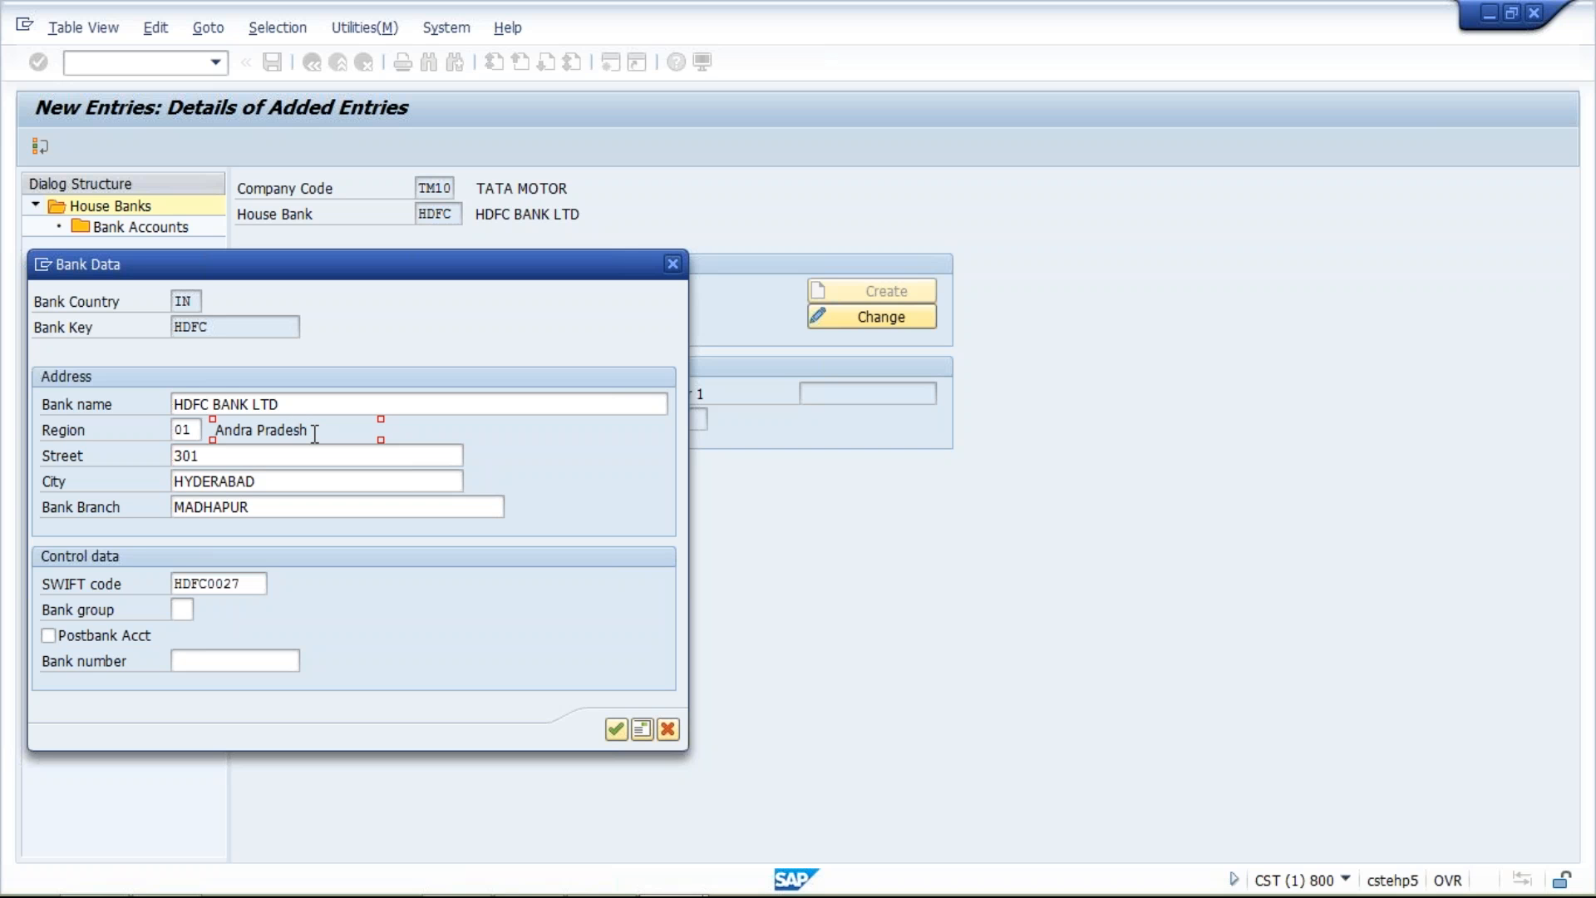
pyautogui.click(269, 455)
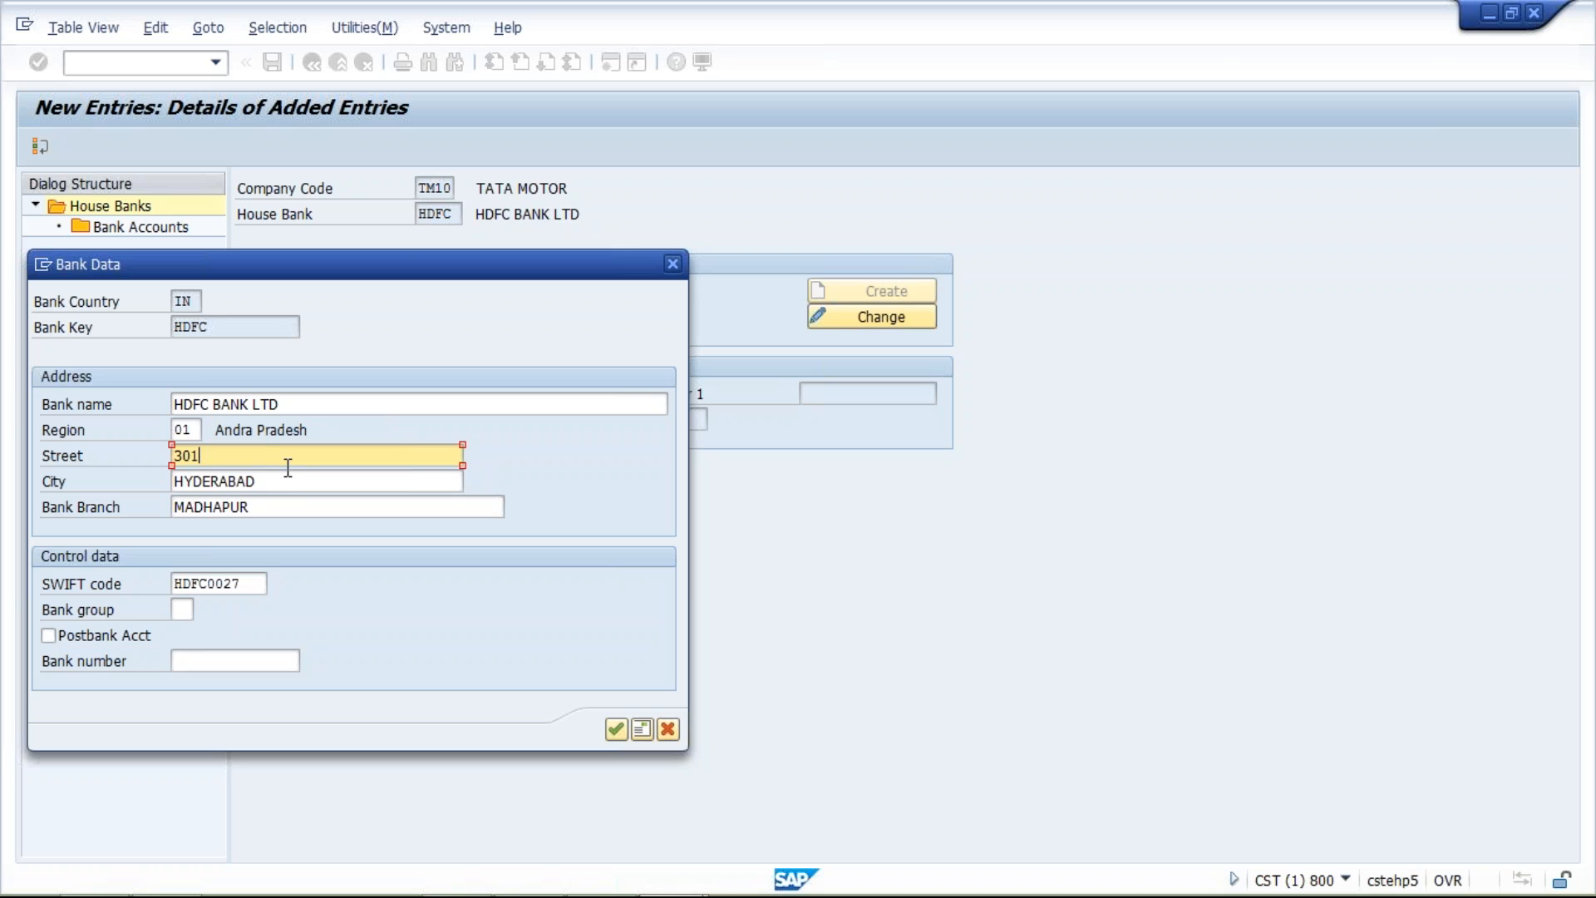
pyautogui.click(293, 484)
pyautogui.click(311, 506)
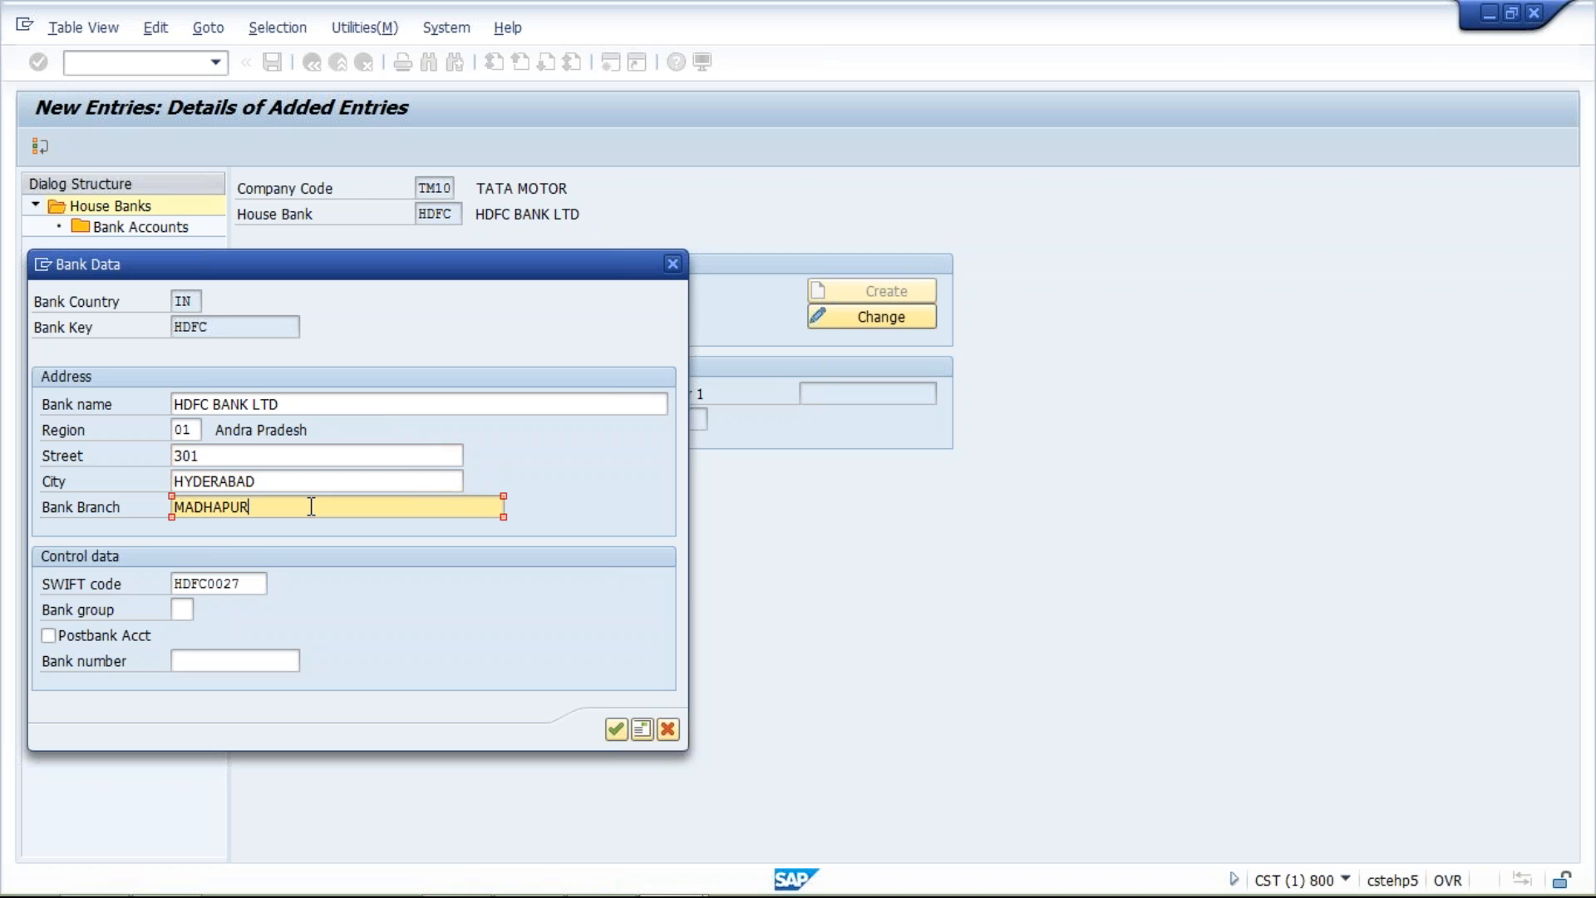
pyautogui.click(245, 585)
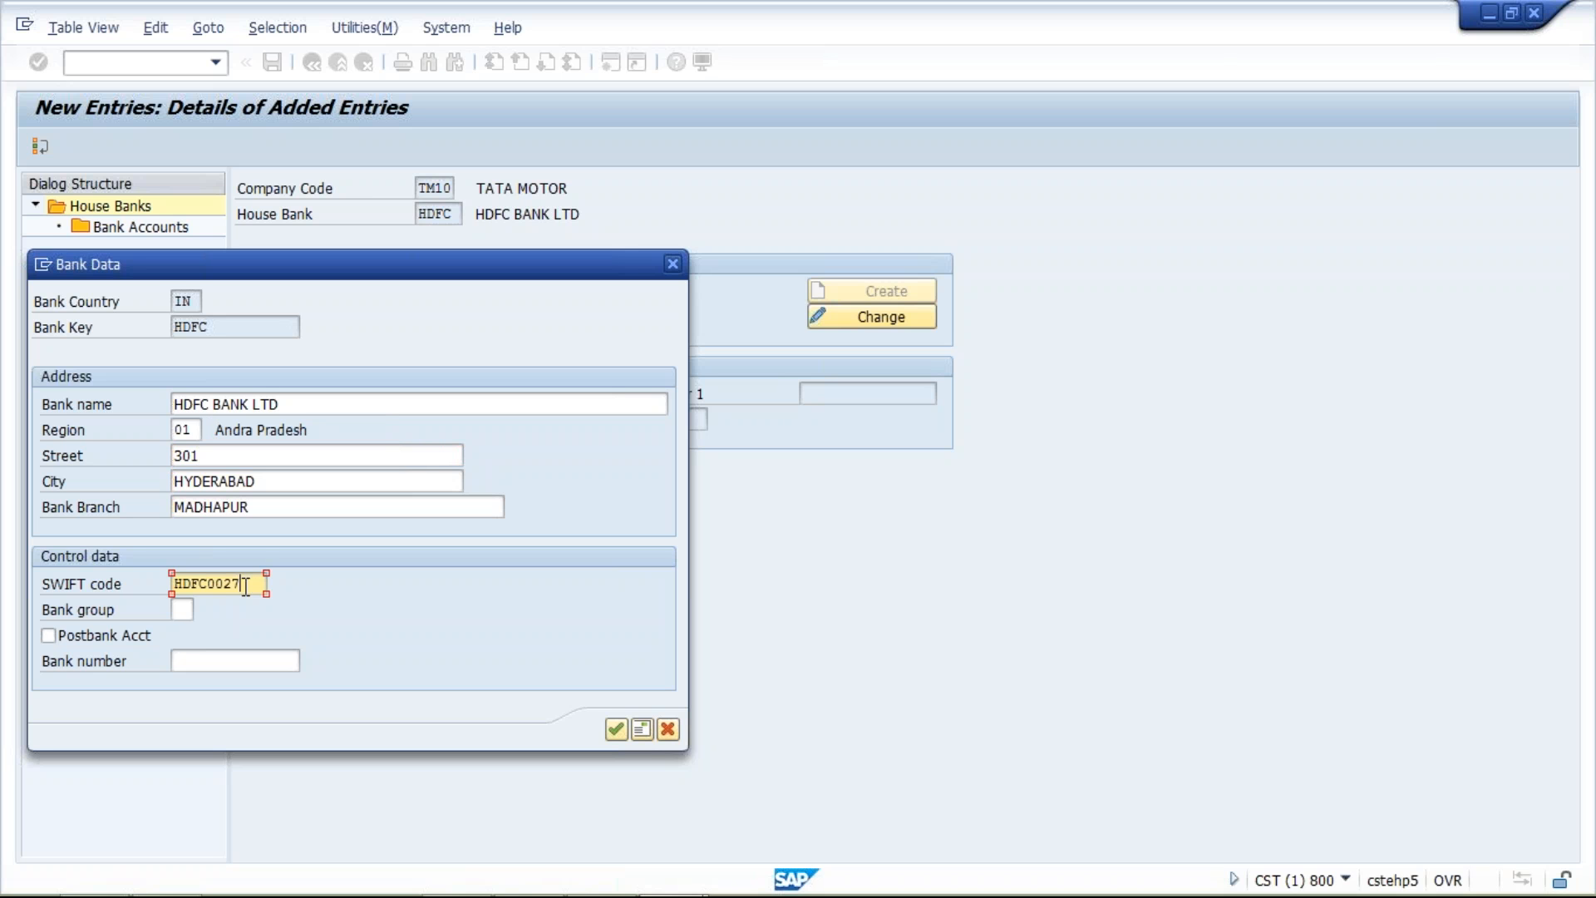
pyautogui.click(616, 730)
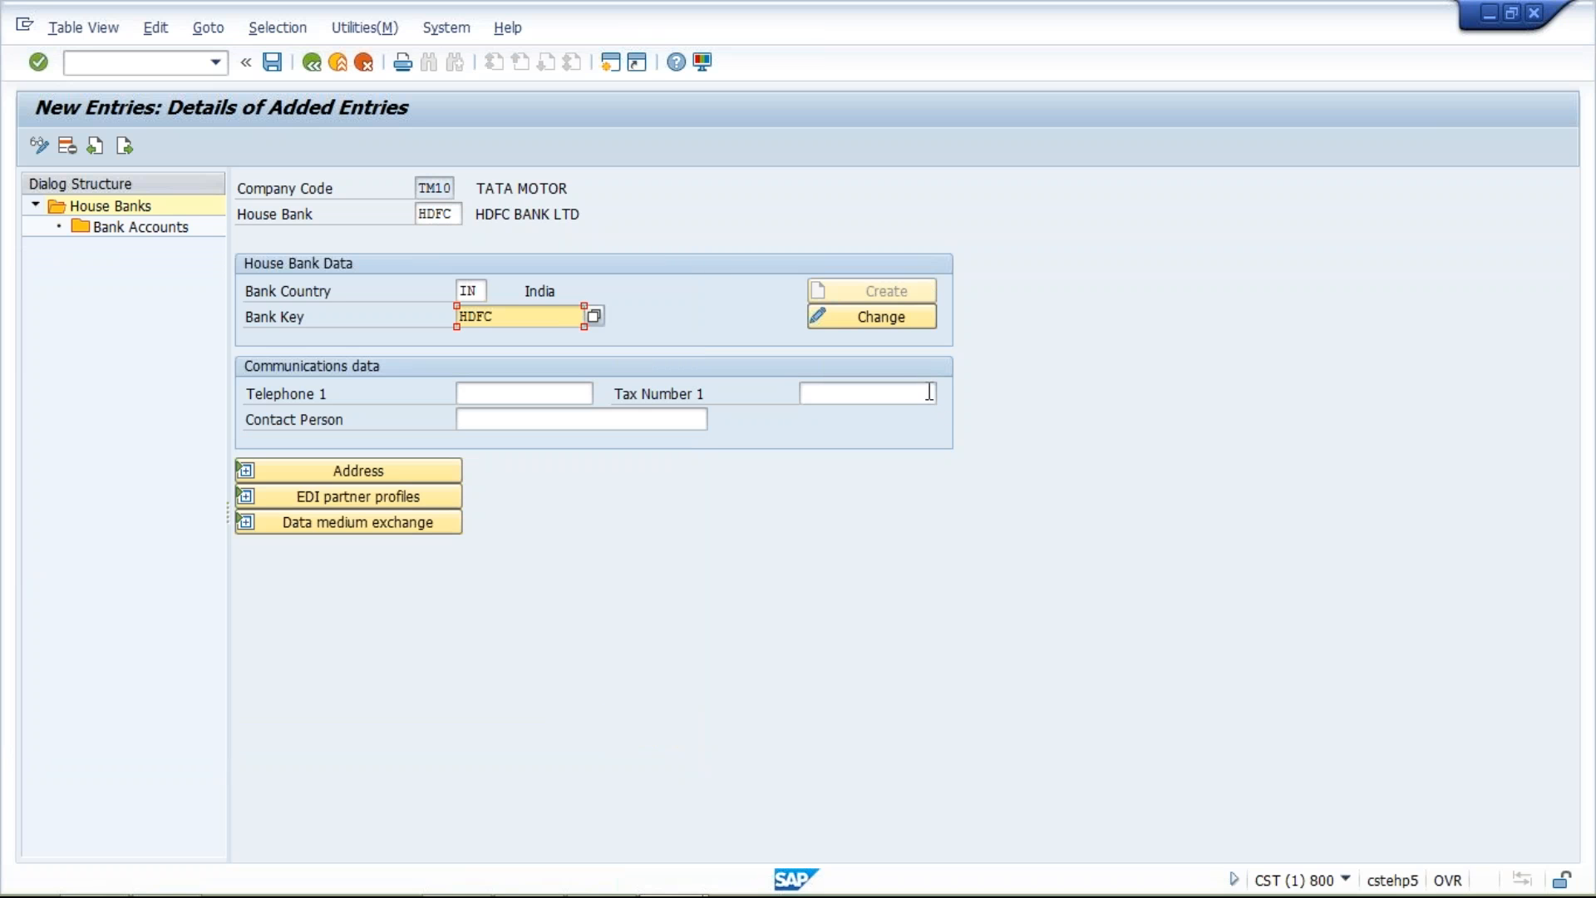
pyautogui.click(246, 471)
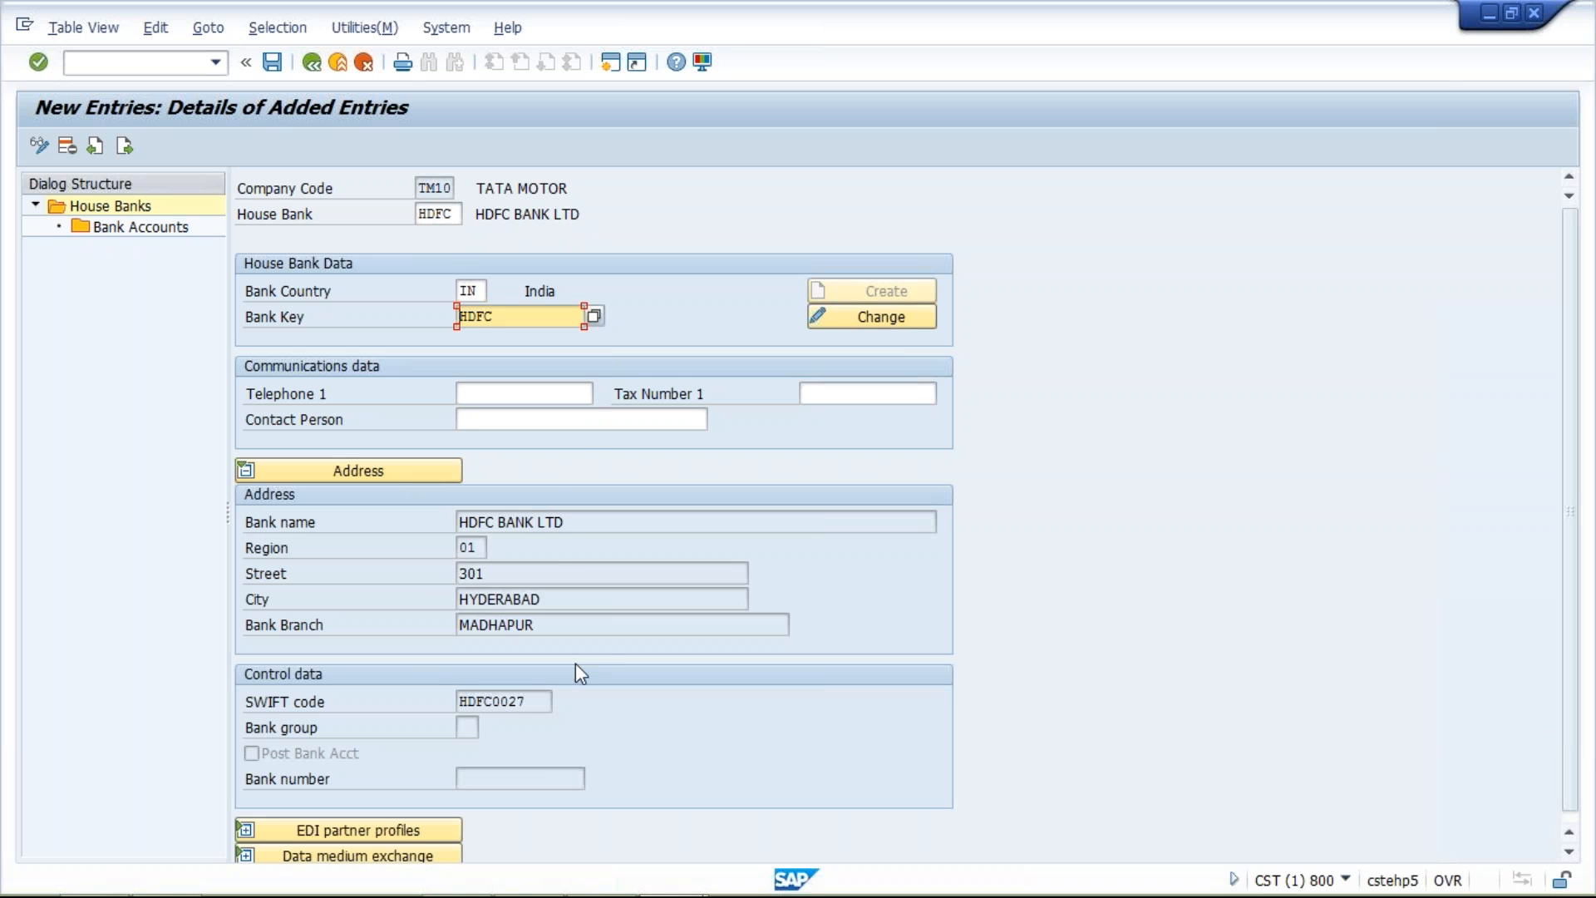
pyautogui.click(542, 700)
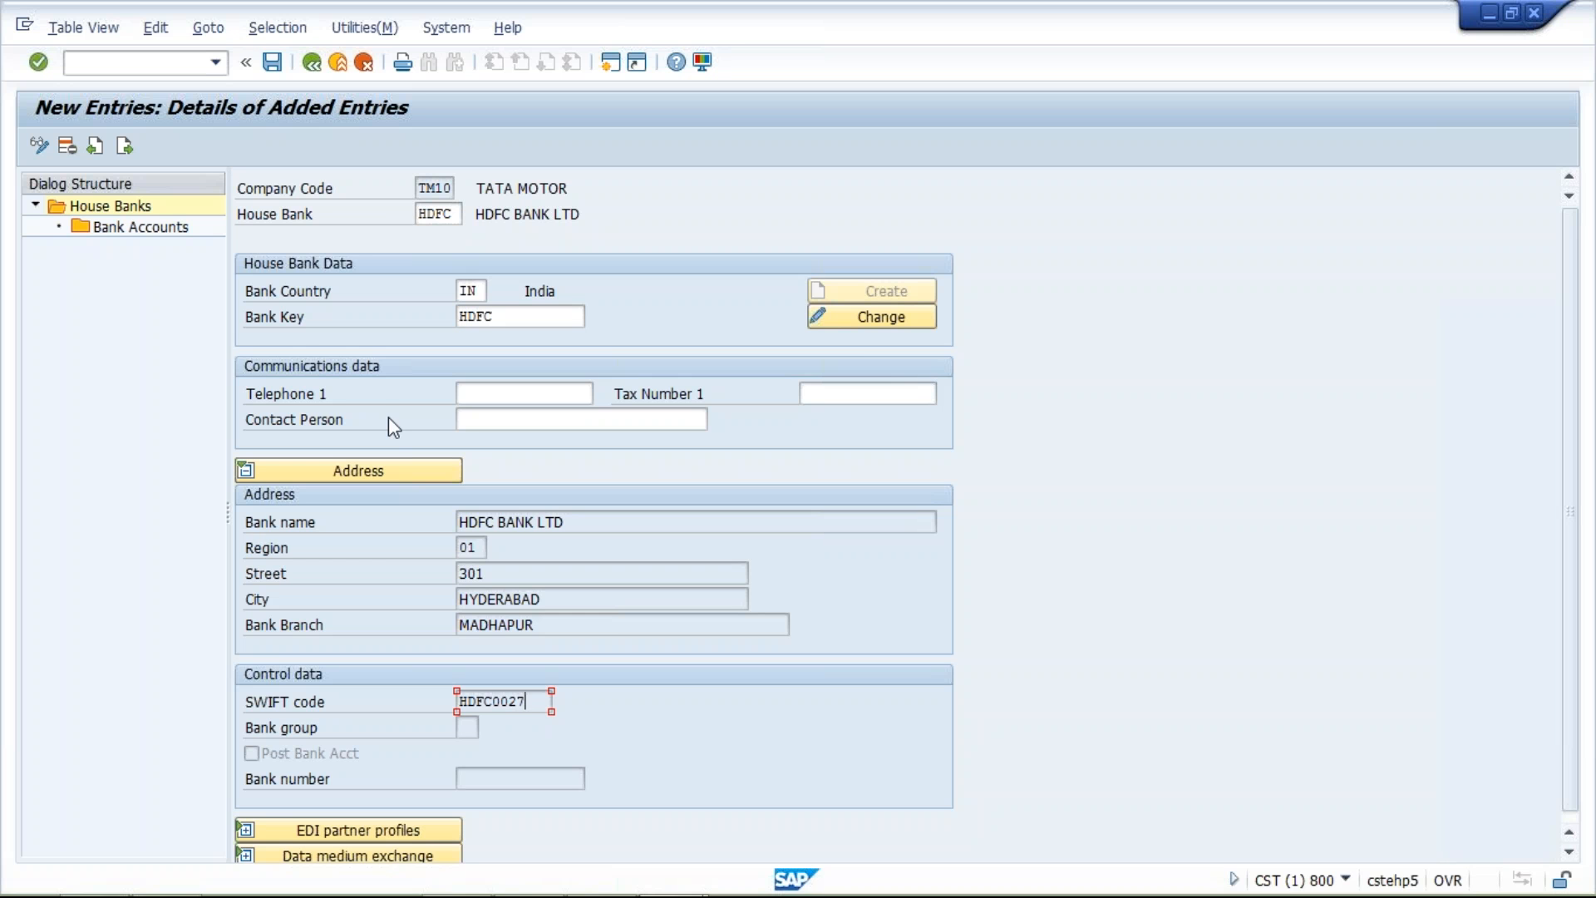
# Start a new bank account entry for house bank HDFC with account ID HDFC1 and description HDFC BANK ACT
pyautogui.doubleClick(166, 235)
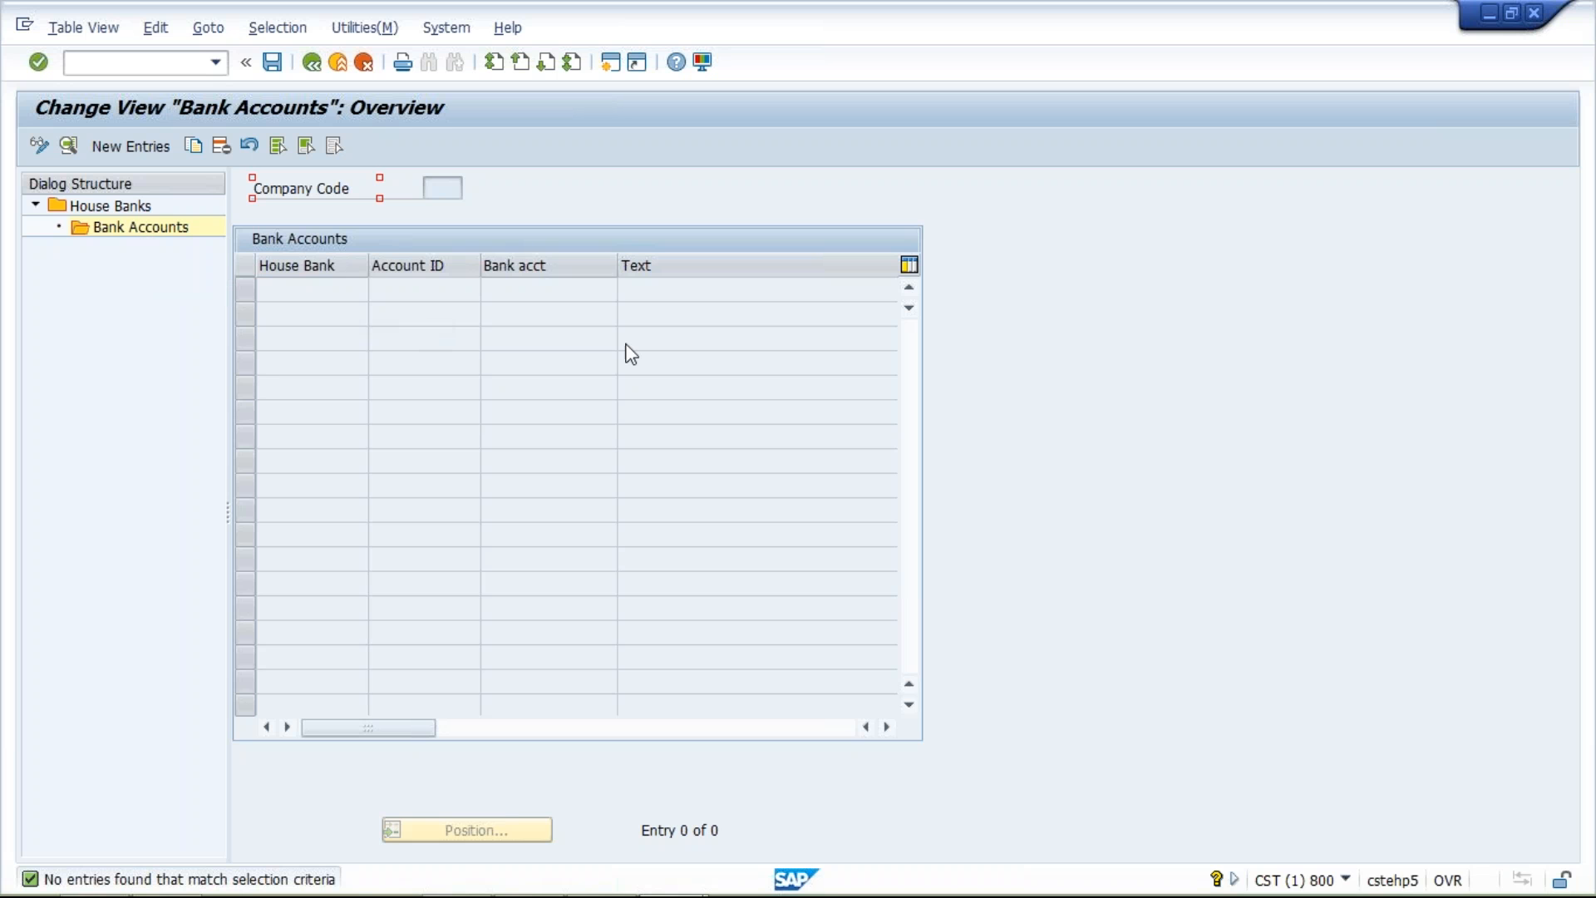
pyautogui.click(123, 153)
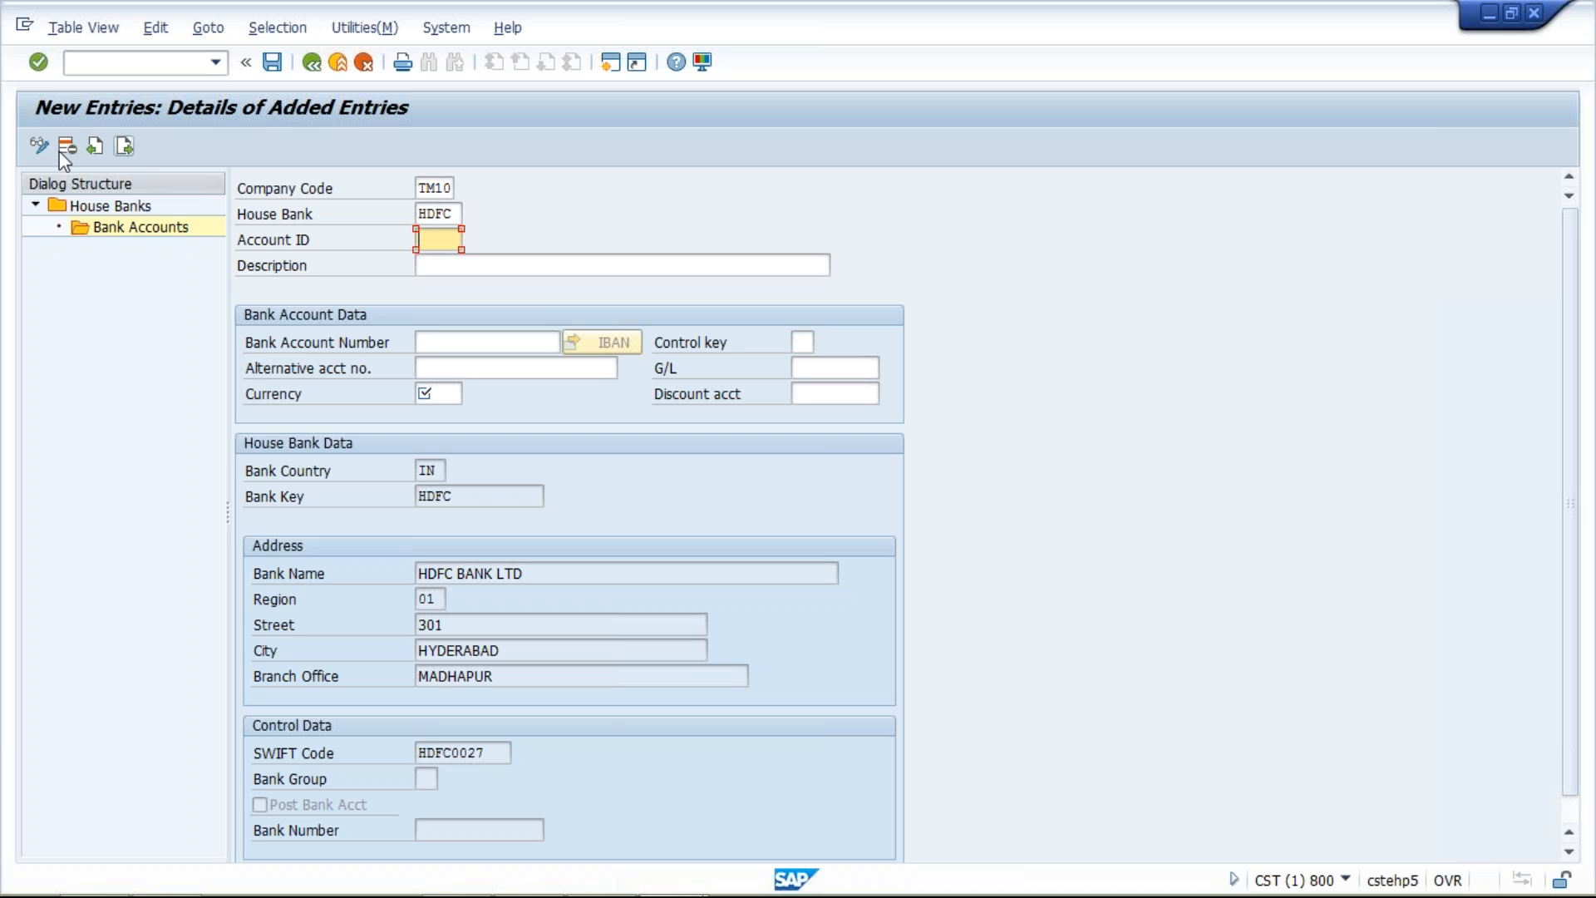
pyautogui.doubleClick(454, 214)
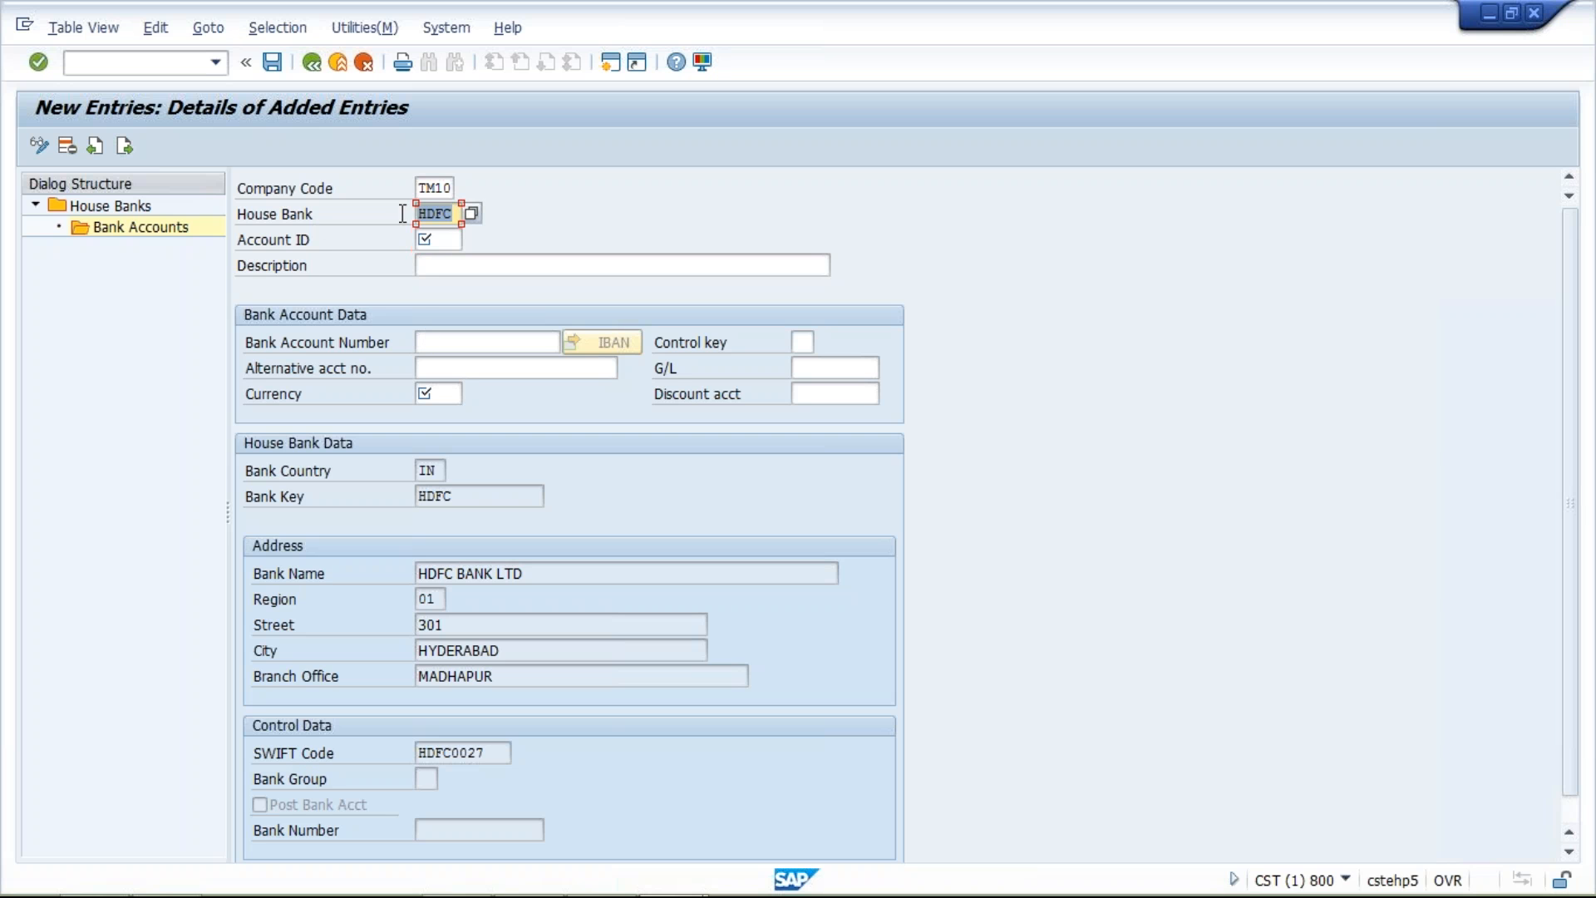
pyautogui.click(437, 241)
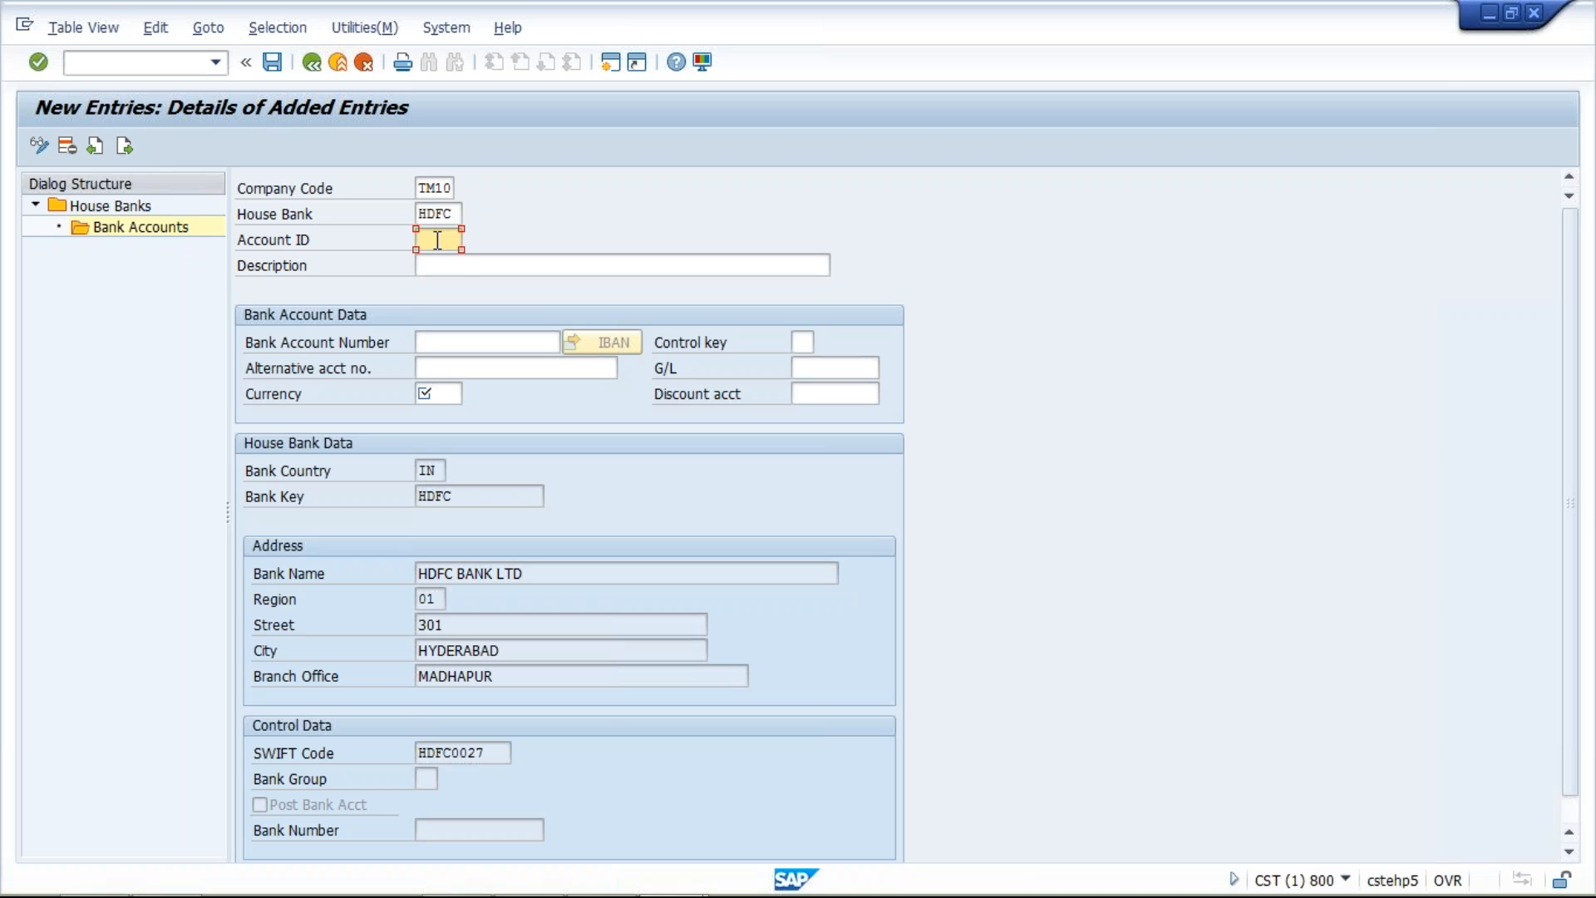
pyautogui.write('H')
pyautogui.press('Down')
pyautogui.press('Return')
pyautogui.click(514, 260)
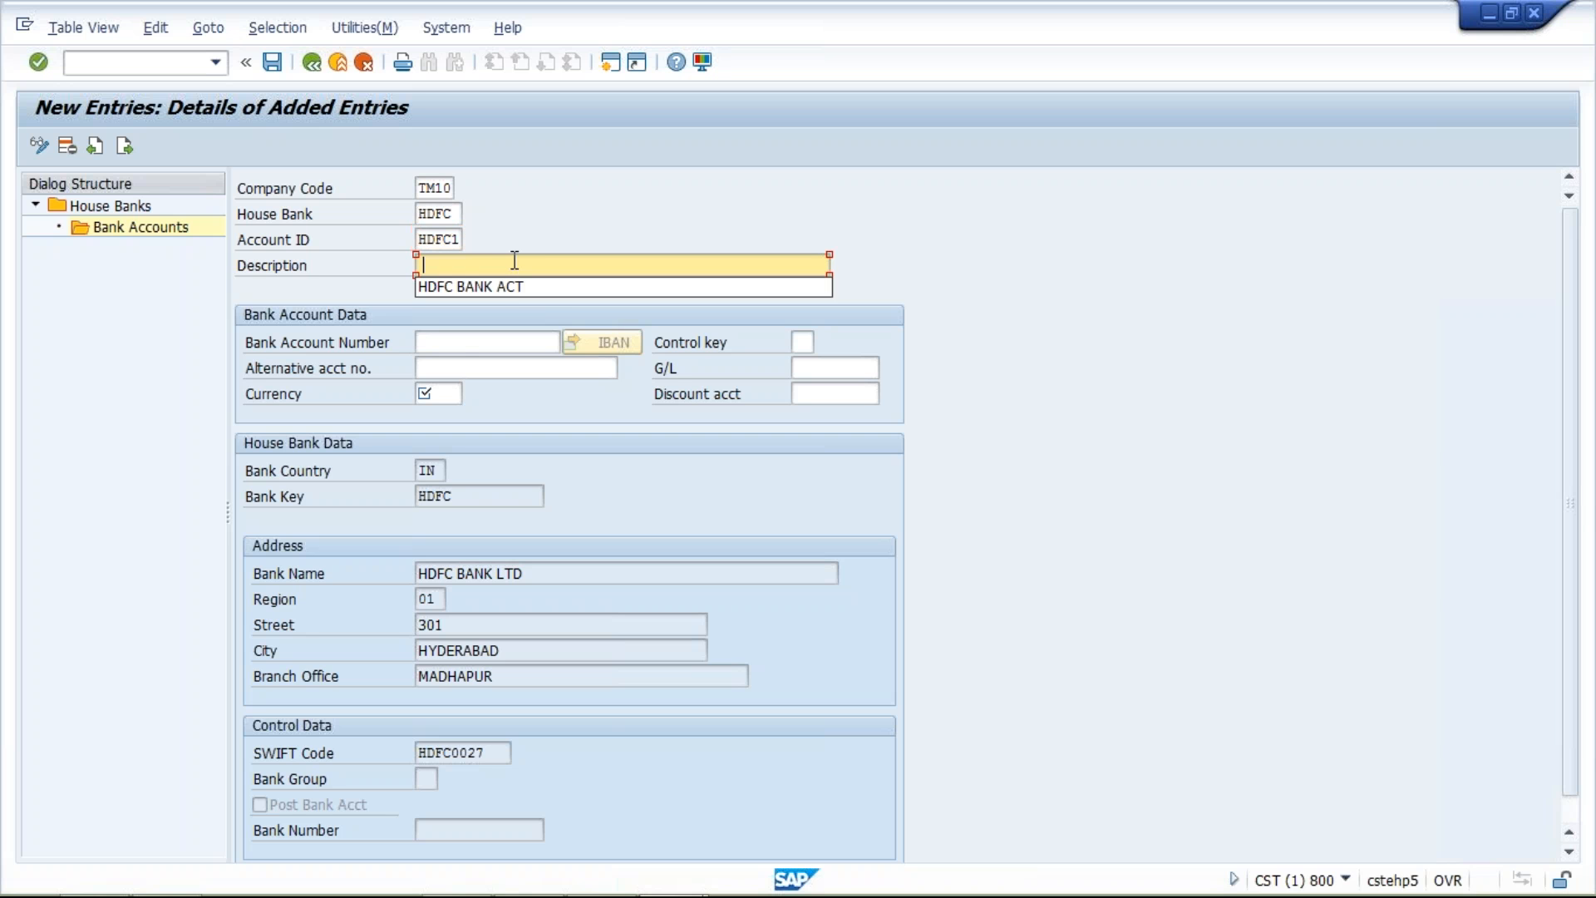
pyautogui.click(517, 287)
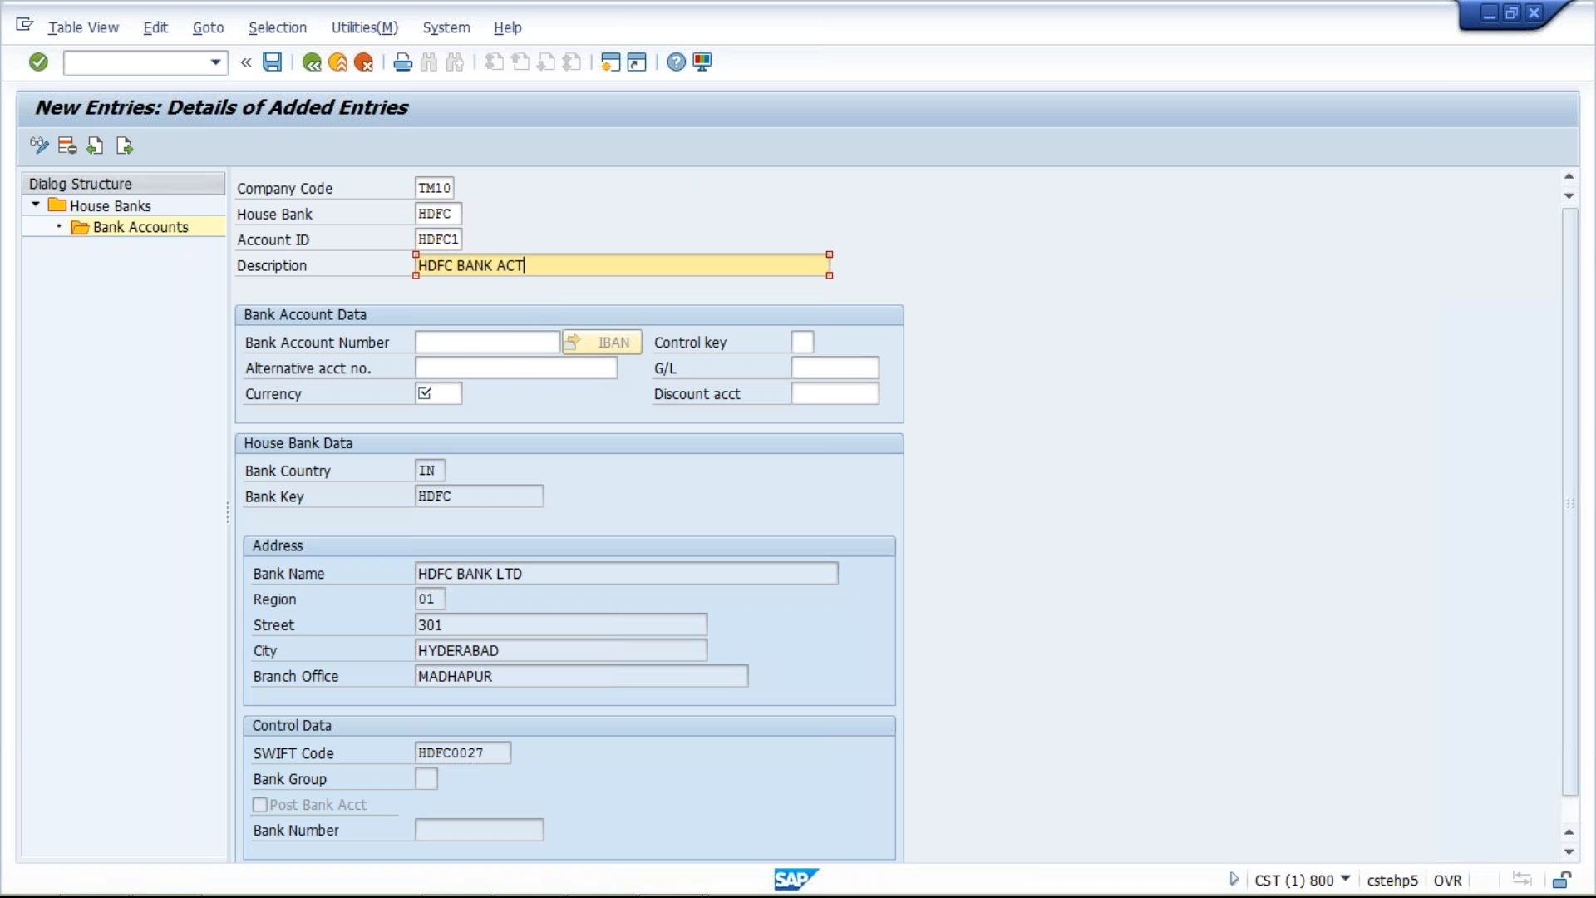
# Enter the bank account number, set the currency to INR, and try to assign G/L account 1000
pyautogui.click(463, 342)
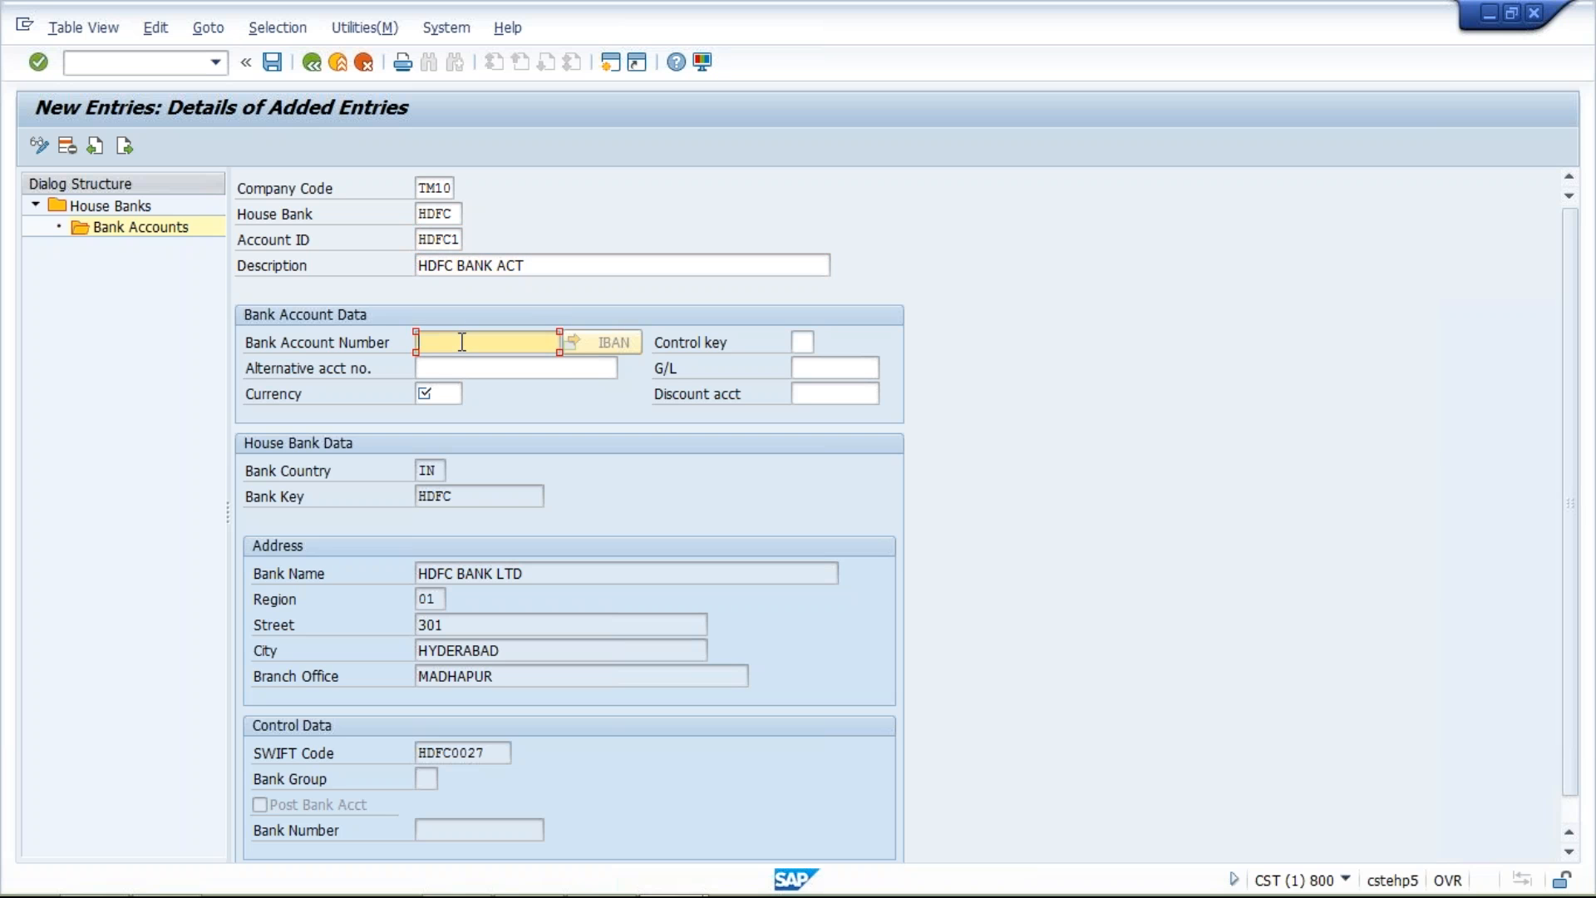
pyautogui.click(472, 368)
pyautogui.click(437, 397)
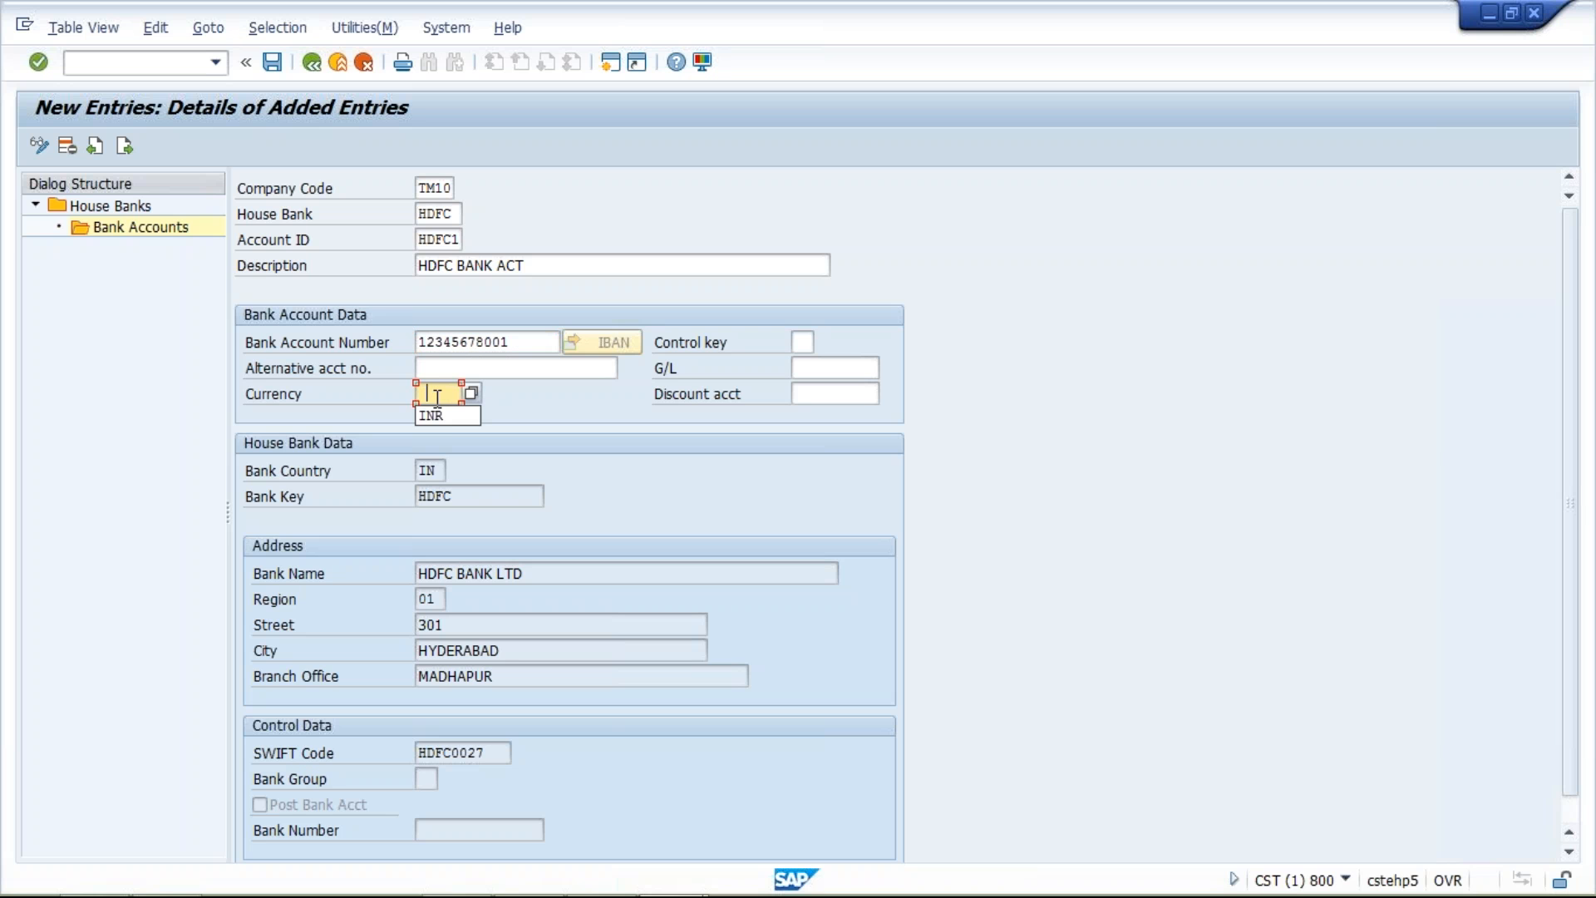
pyautogui.click(808, 368)
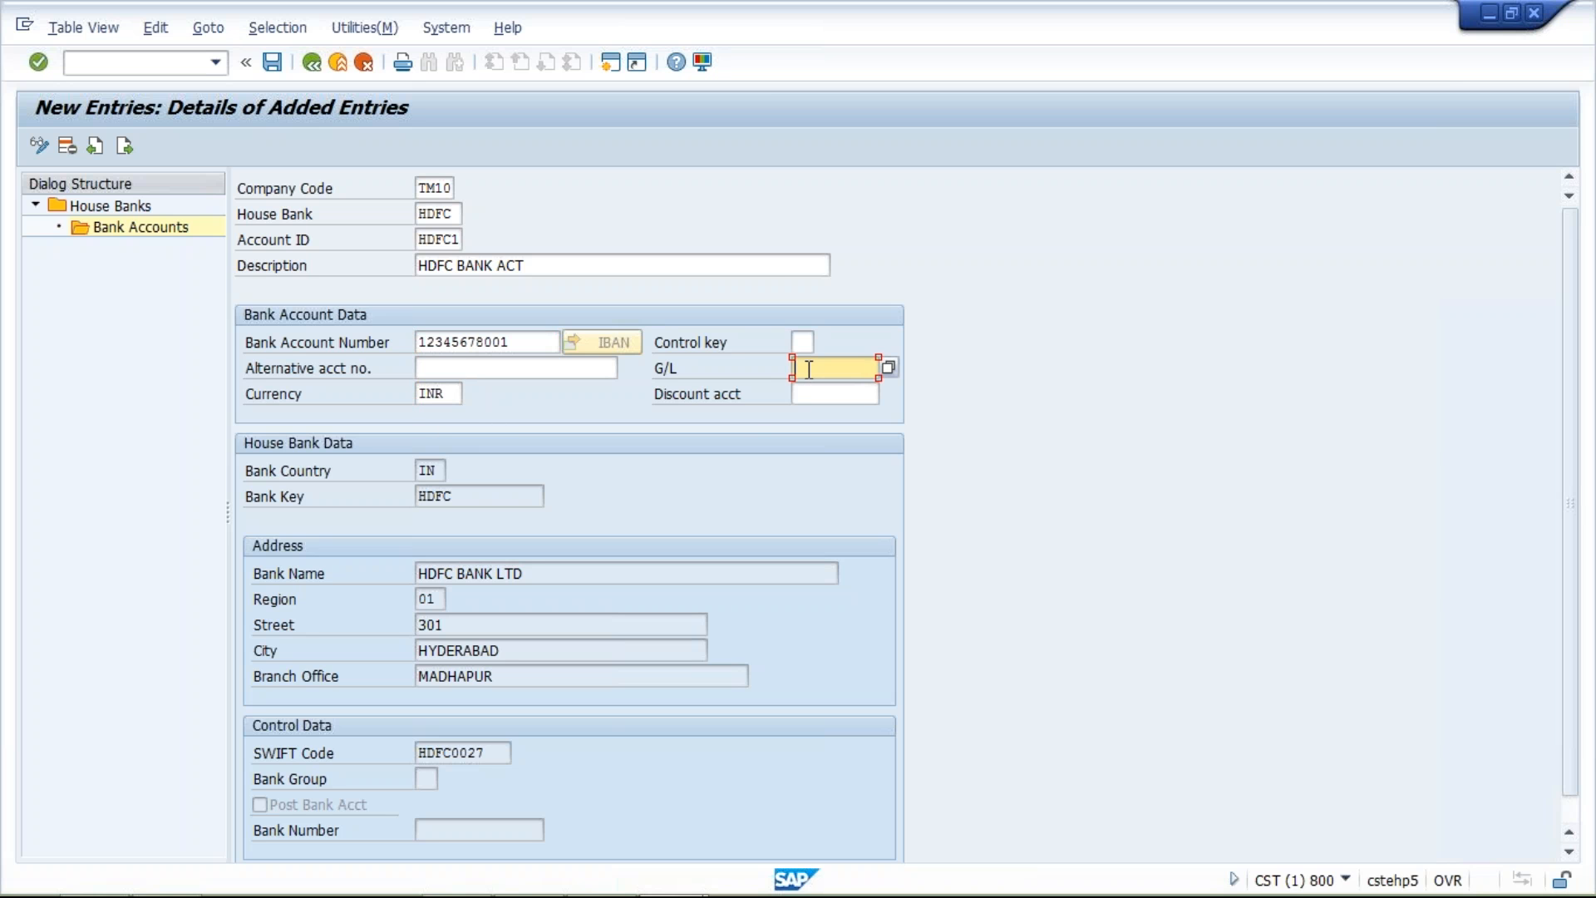
pyautogui.click(815, 391)
pyautogui.press('Return')
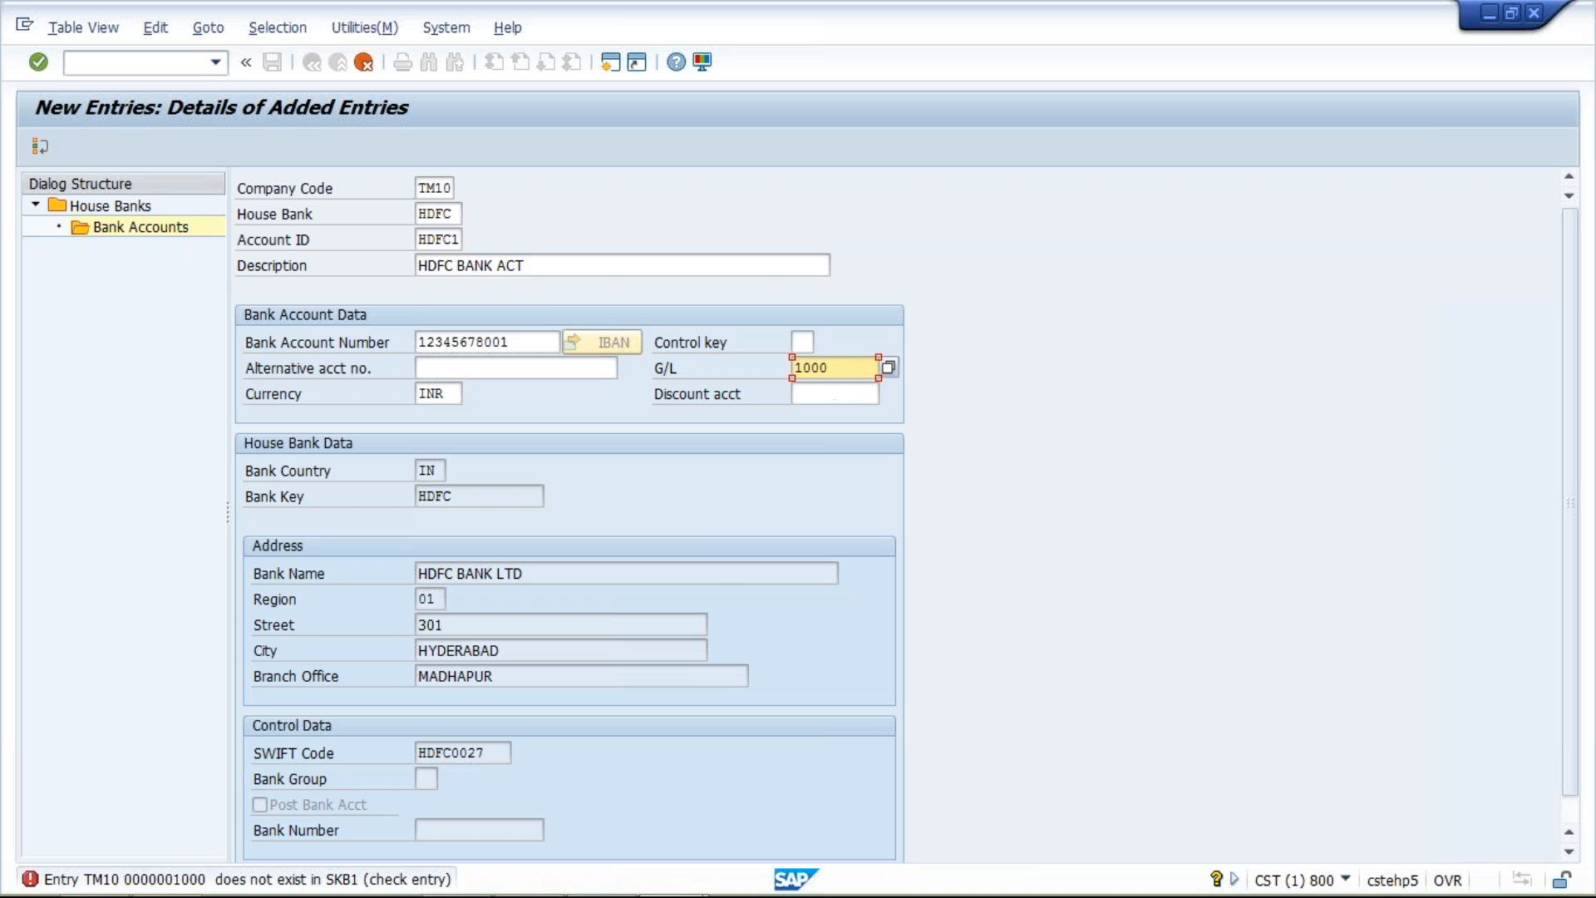
# Try to set the bank account entry's company code to TM04, and discard the entry
pyautogui.click(438, 189)
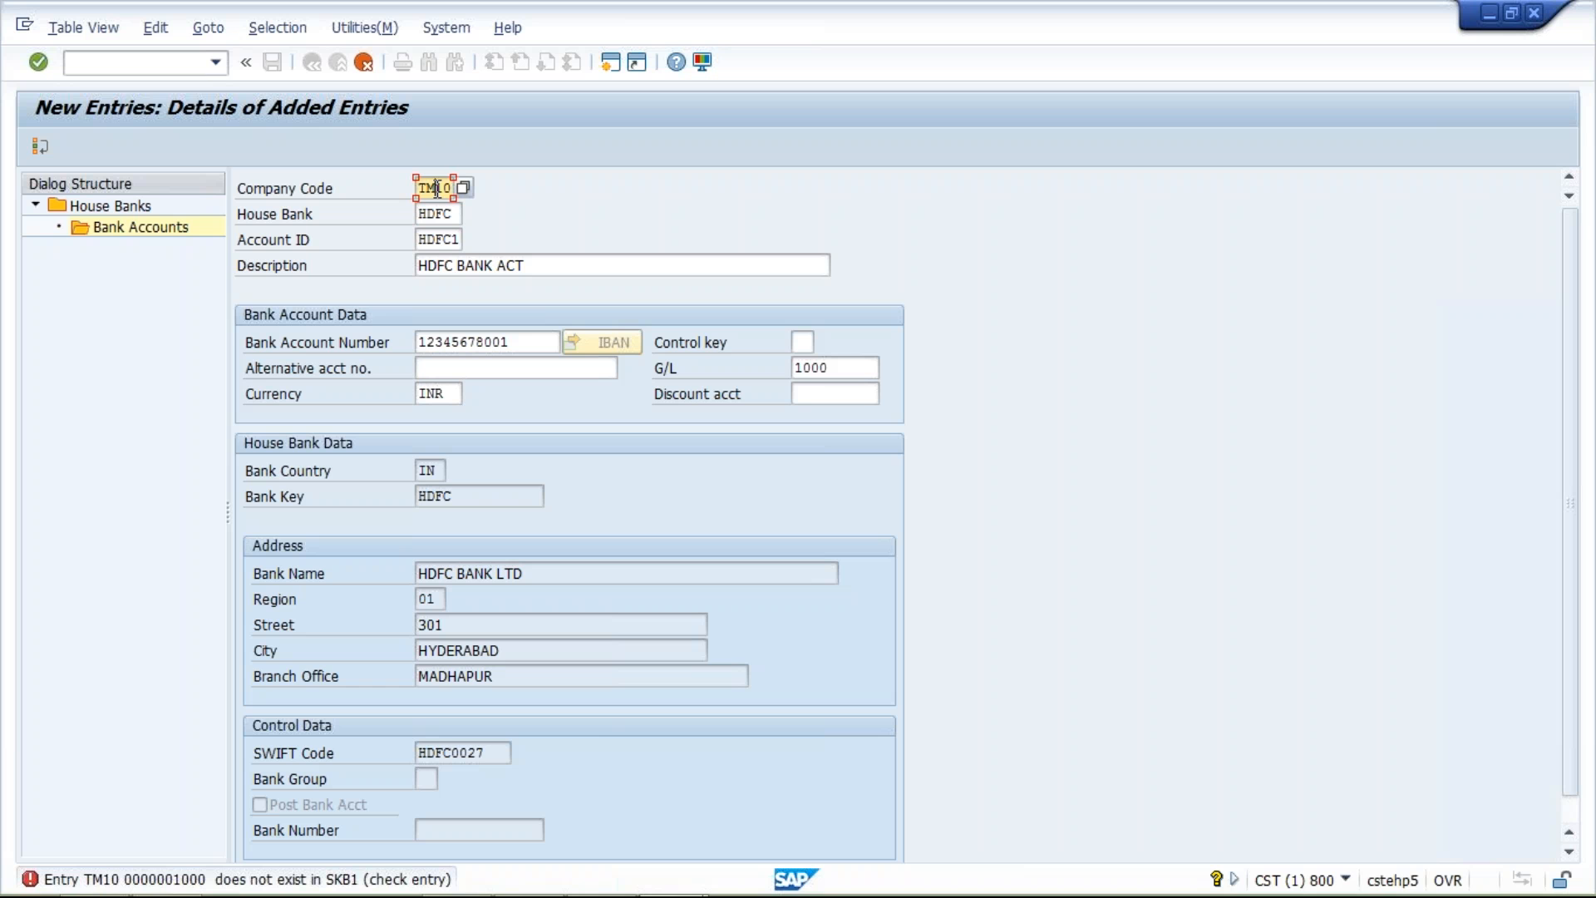
pyautogui.hotkey('alt', 'Tab')
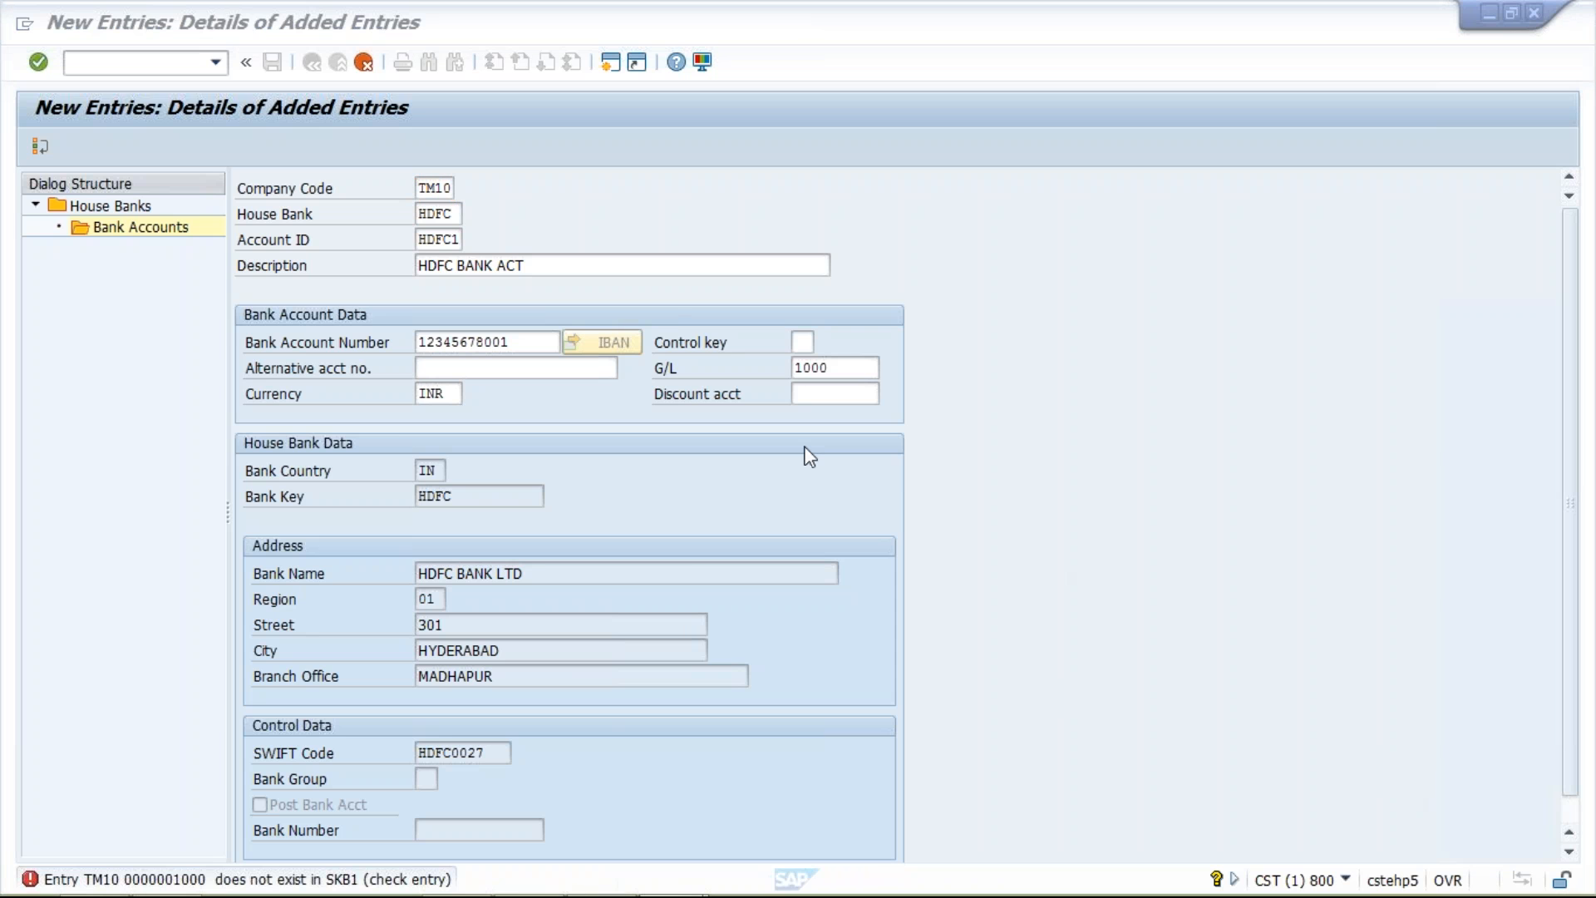
pyautogui.click(438, 188)
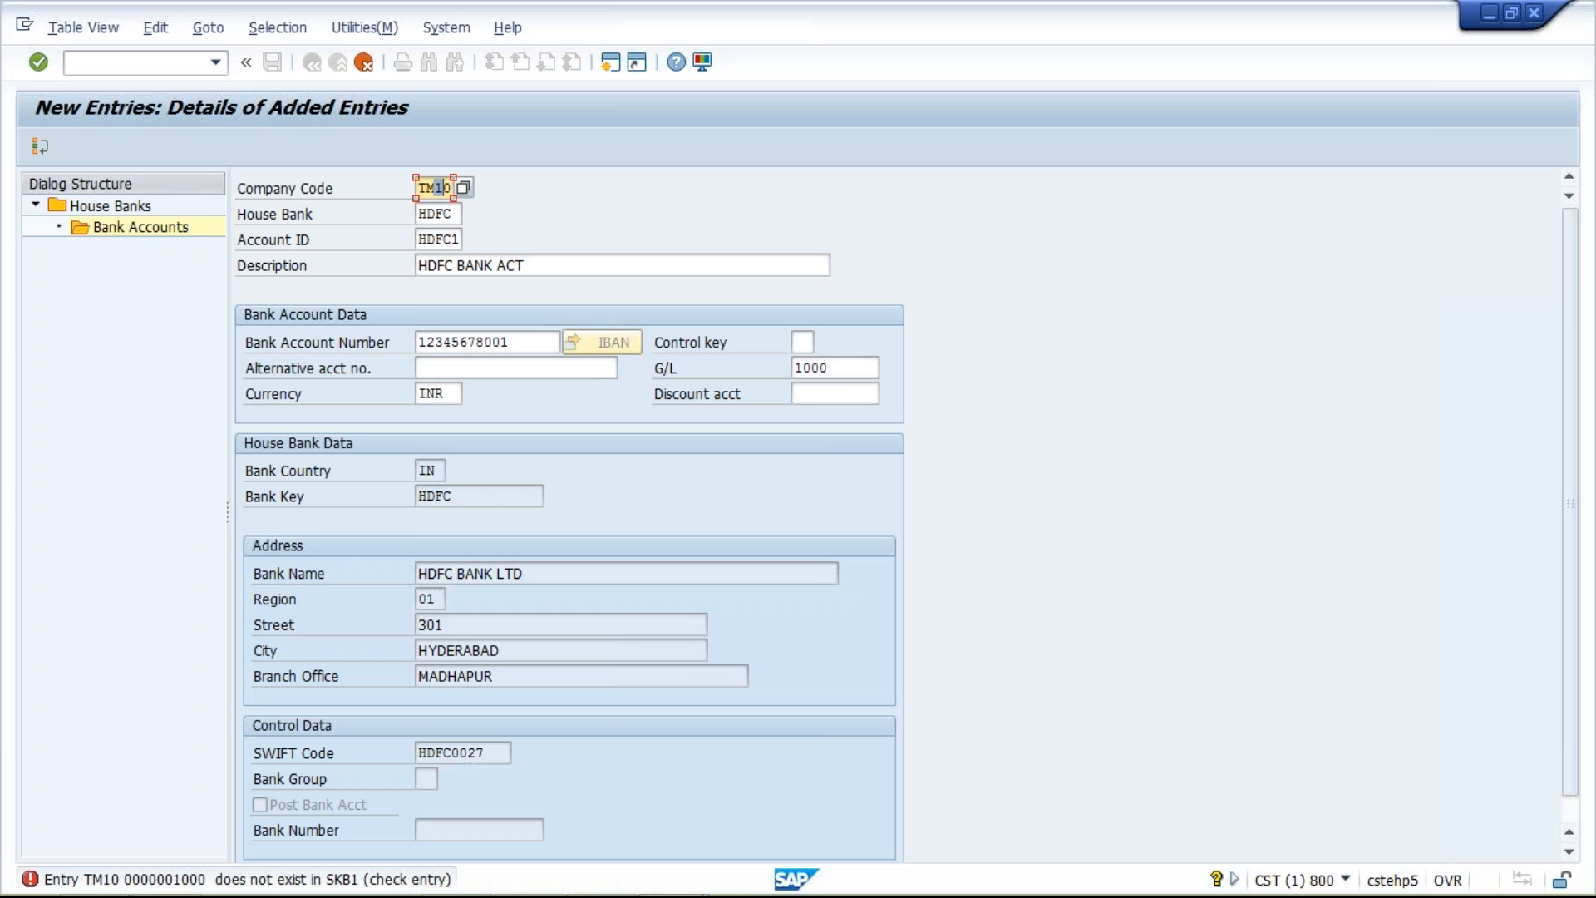
pyautogui.write('04')
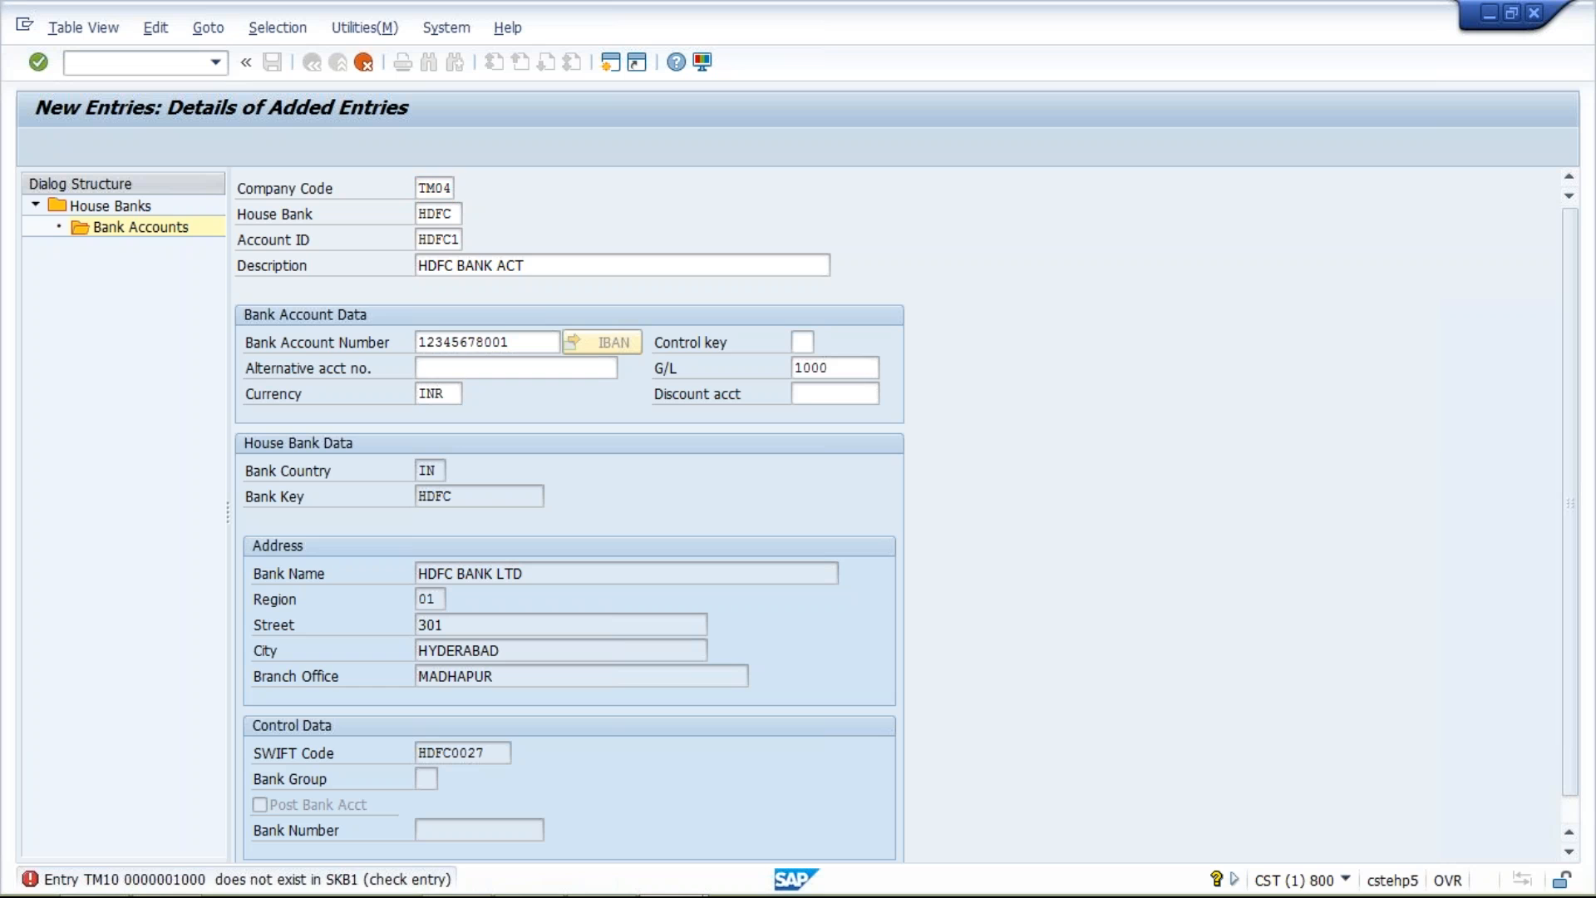
pyautogui.press('Return')
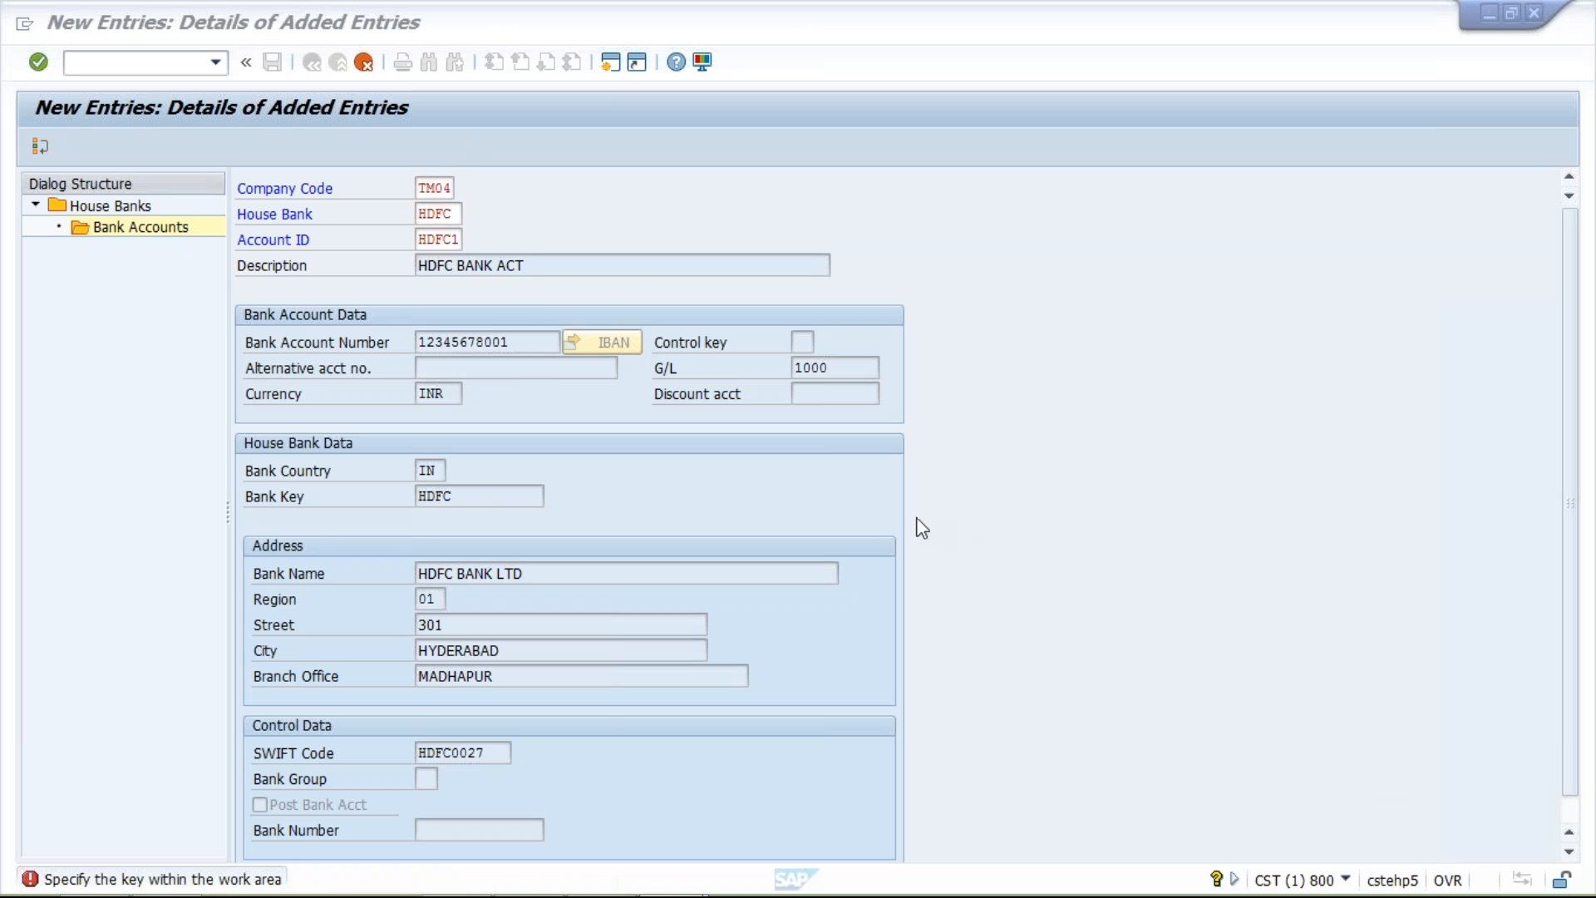
pyautogui.click(362, 65)
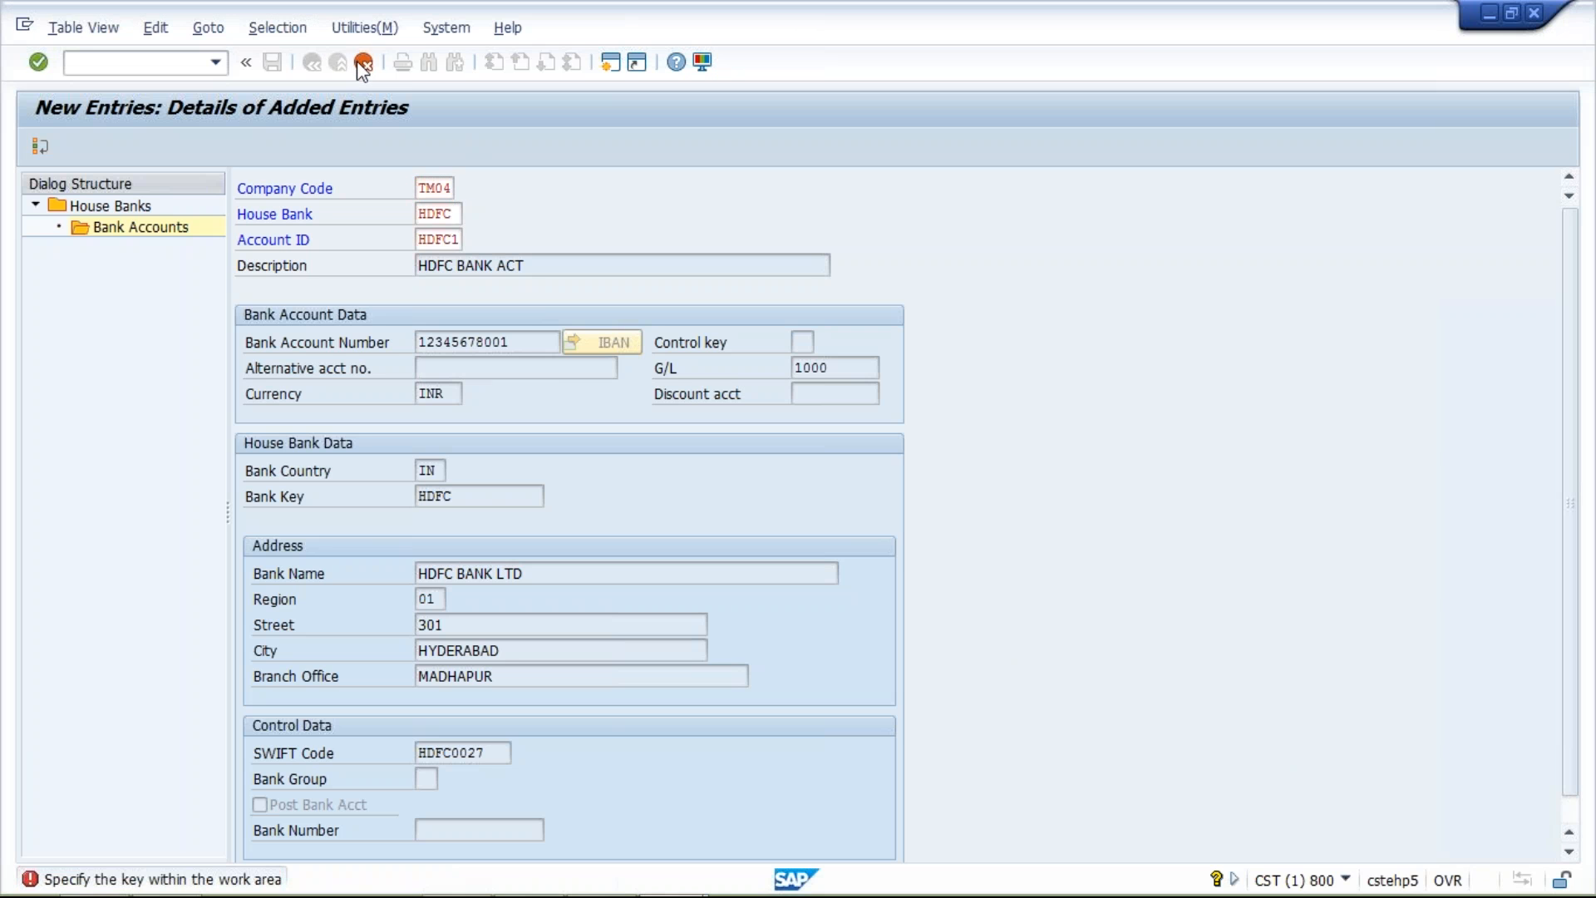
pyautogui.click(363, 63)
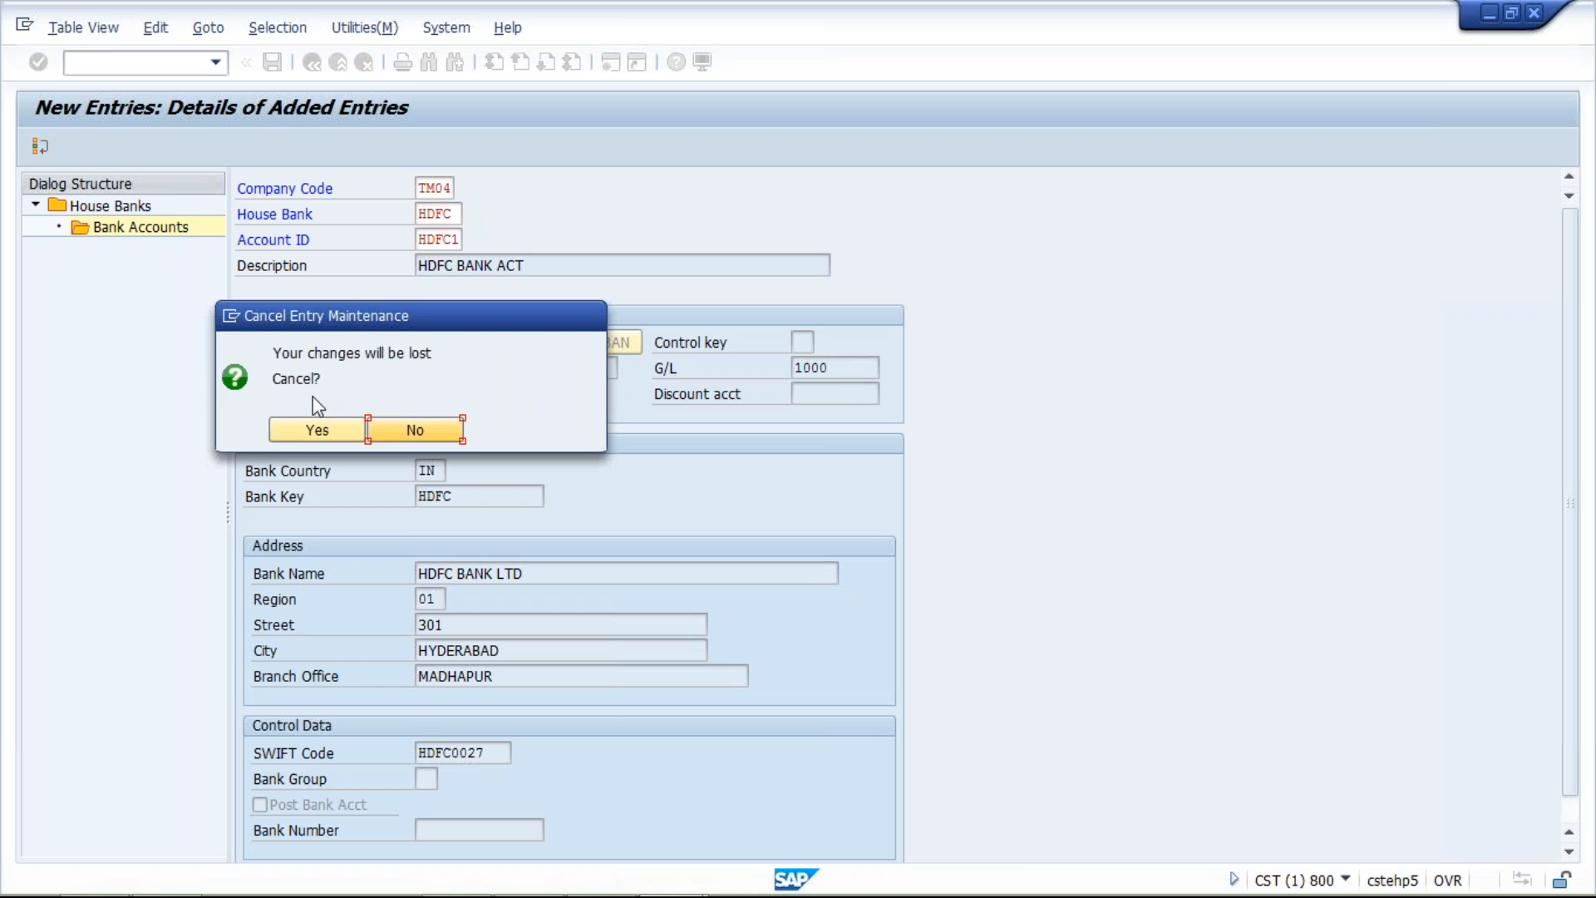
pyautogui.click(315, 425)
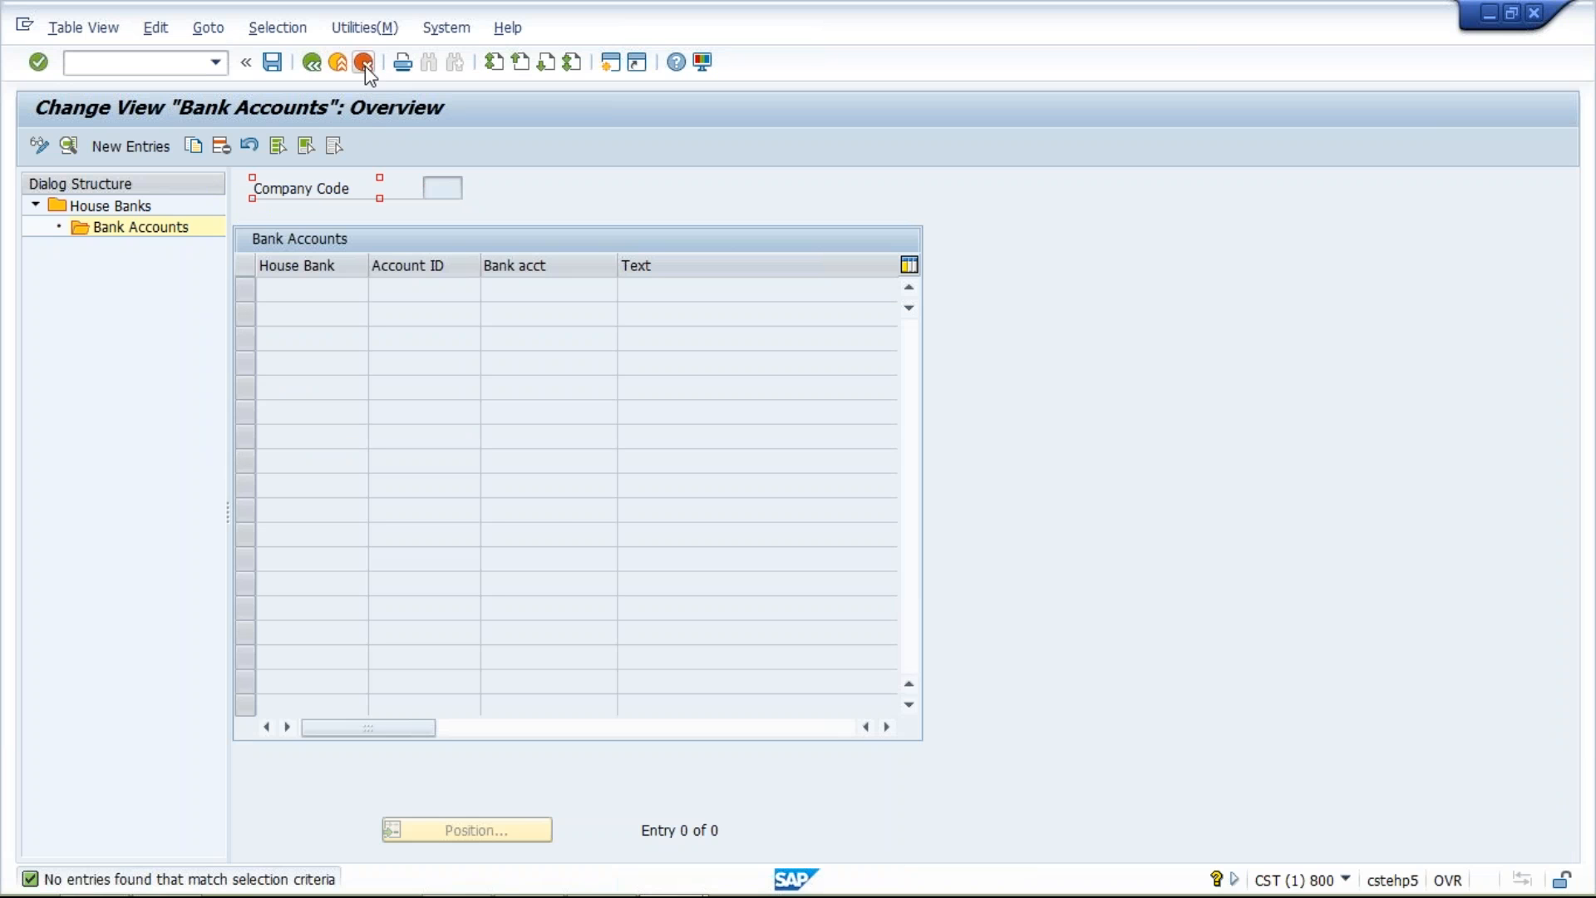
# Return to the payment program overview and open the house banks settings for company code TM04
pyautogui.click(321, 73)
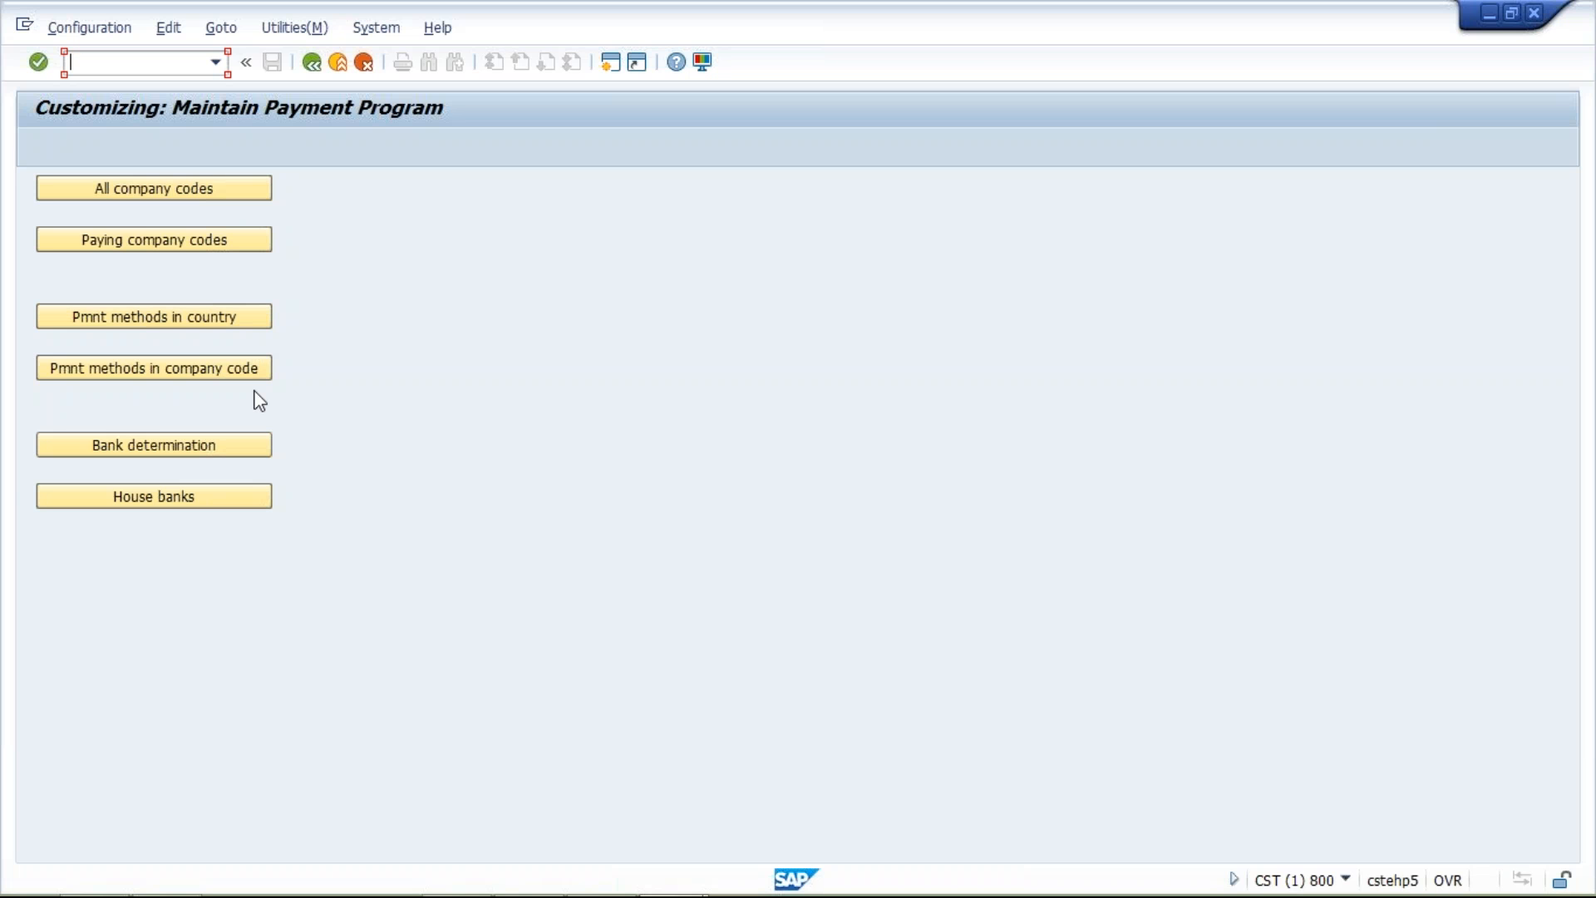
pyautogui.click(139, 497)
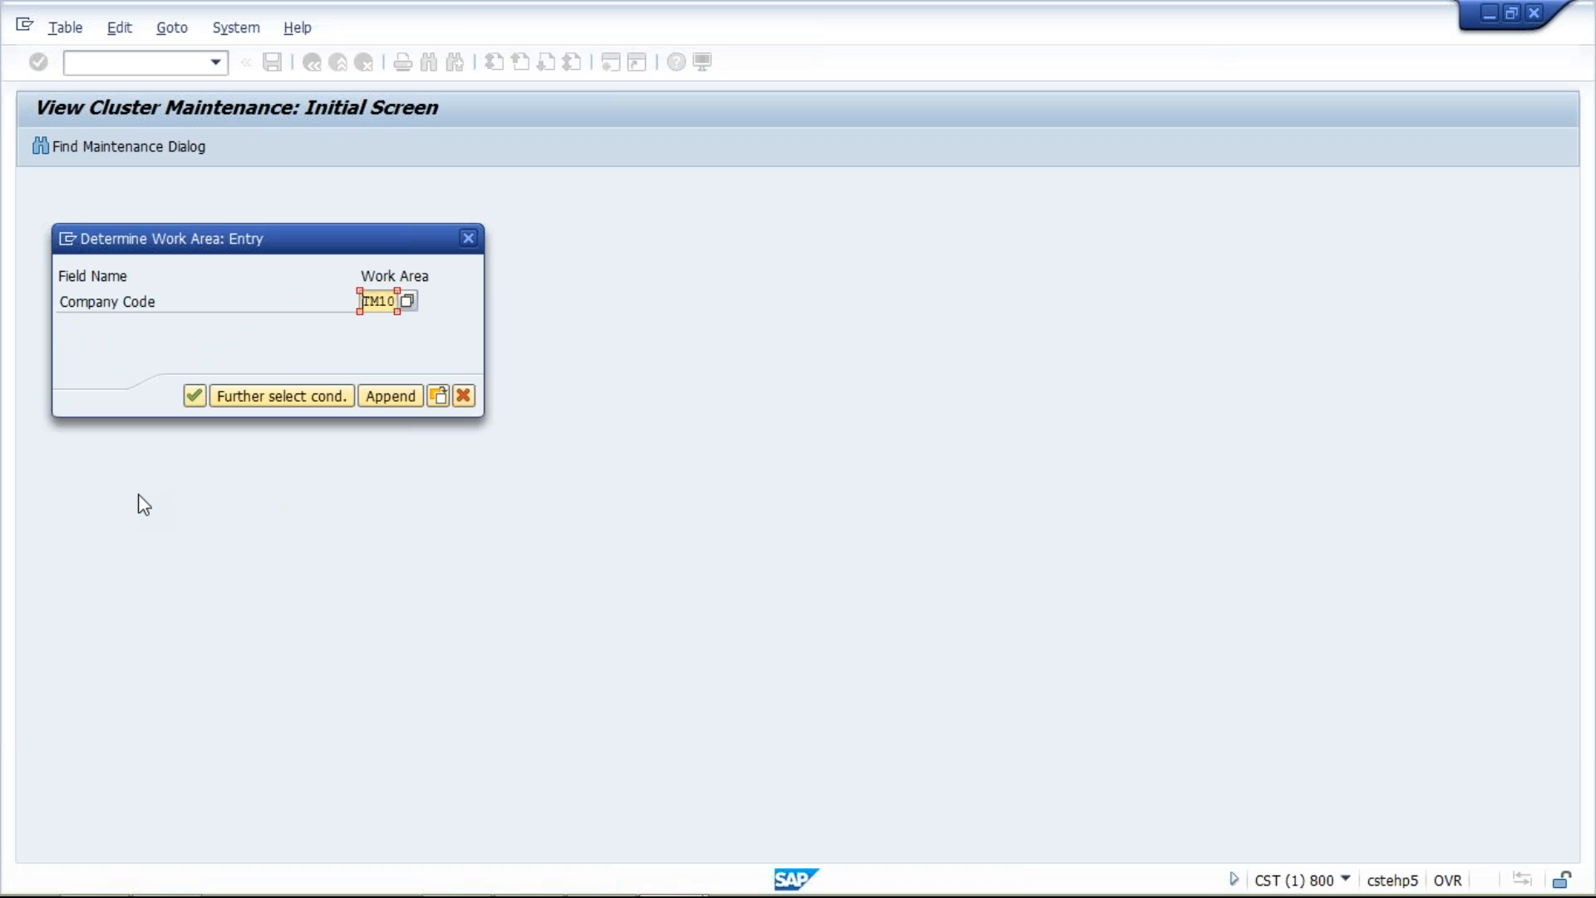
pyautogui.click(377, 301)
pyautogui.write('01')
pyautogui.press('BackSpace')
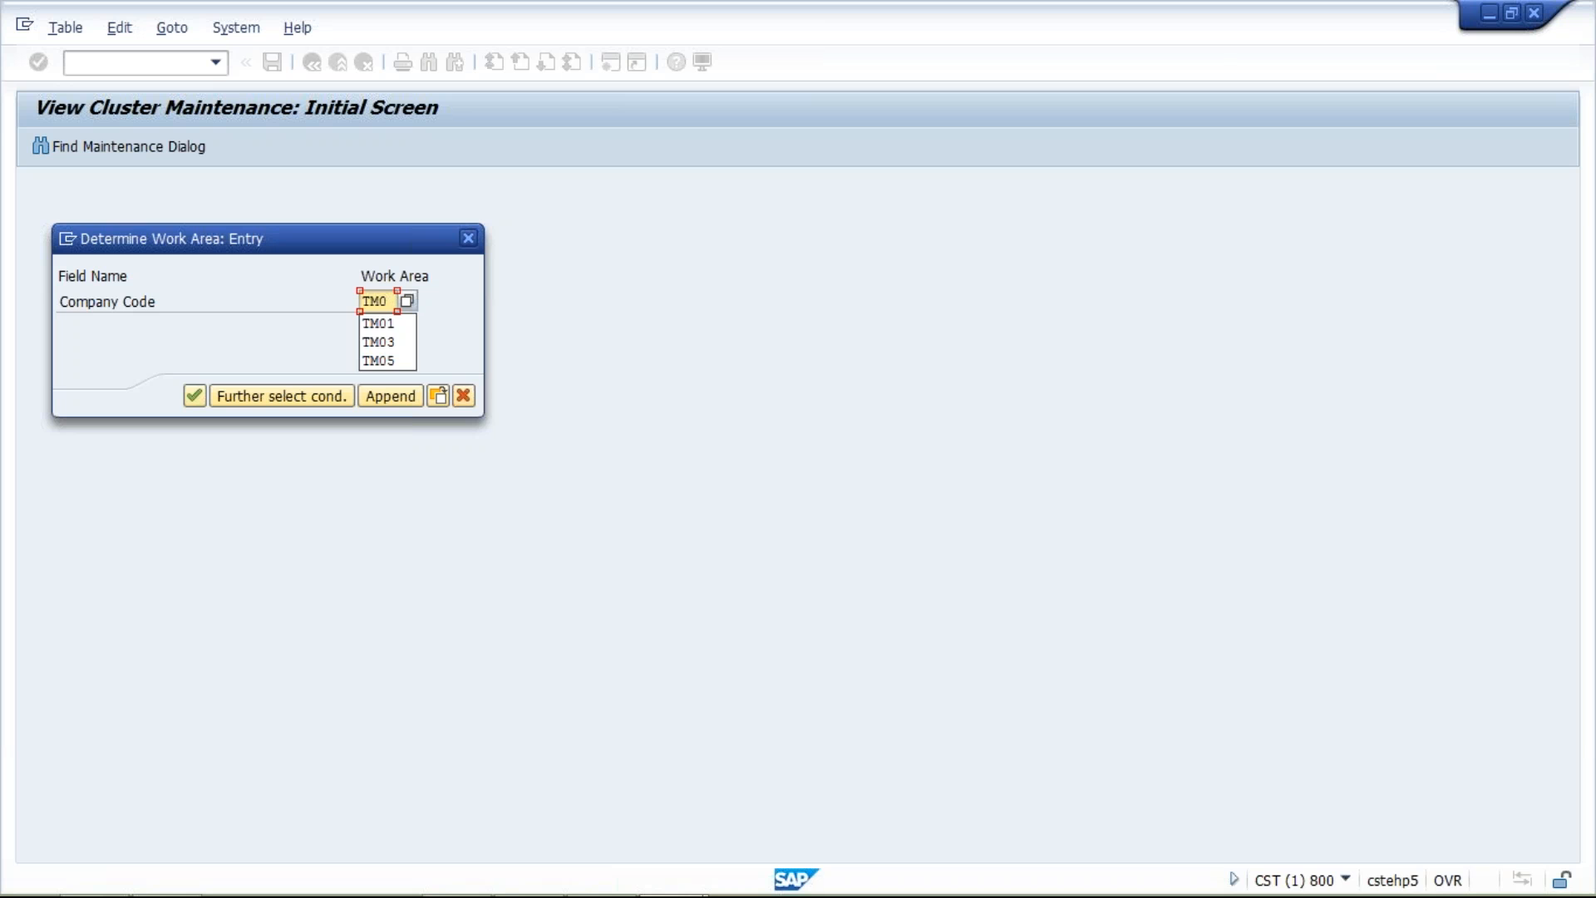
pyautogui.write('4')
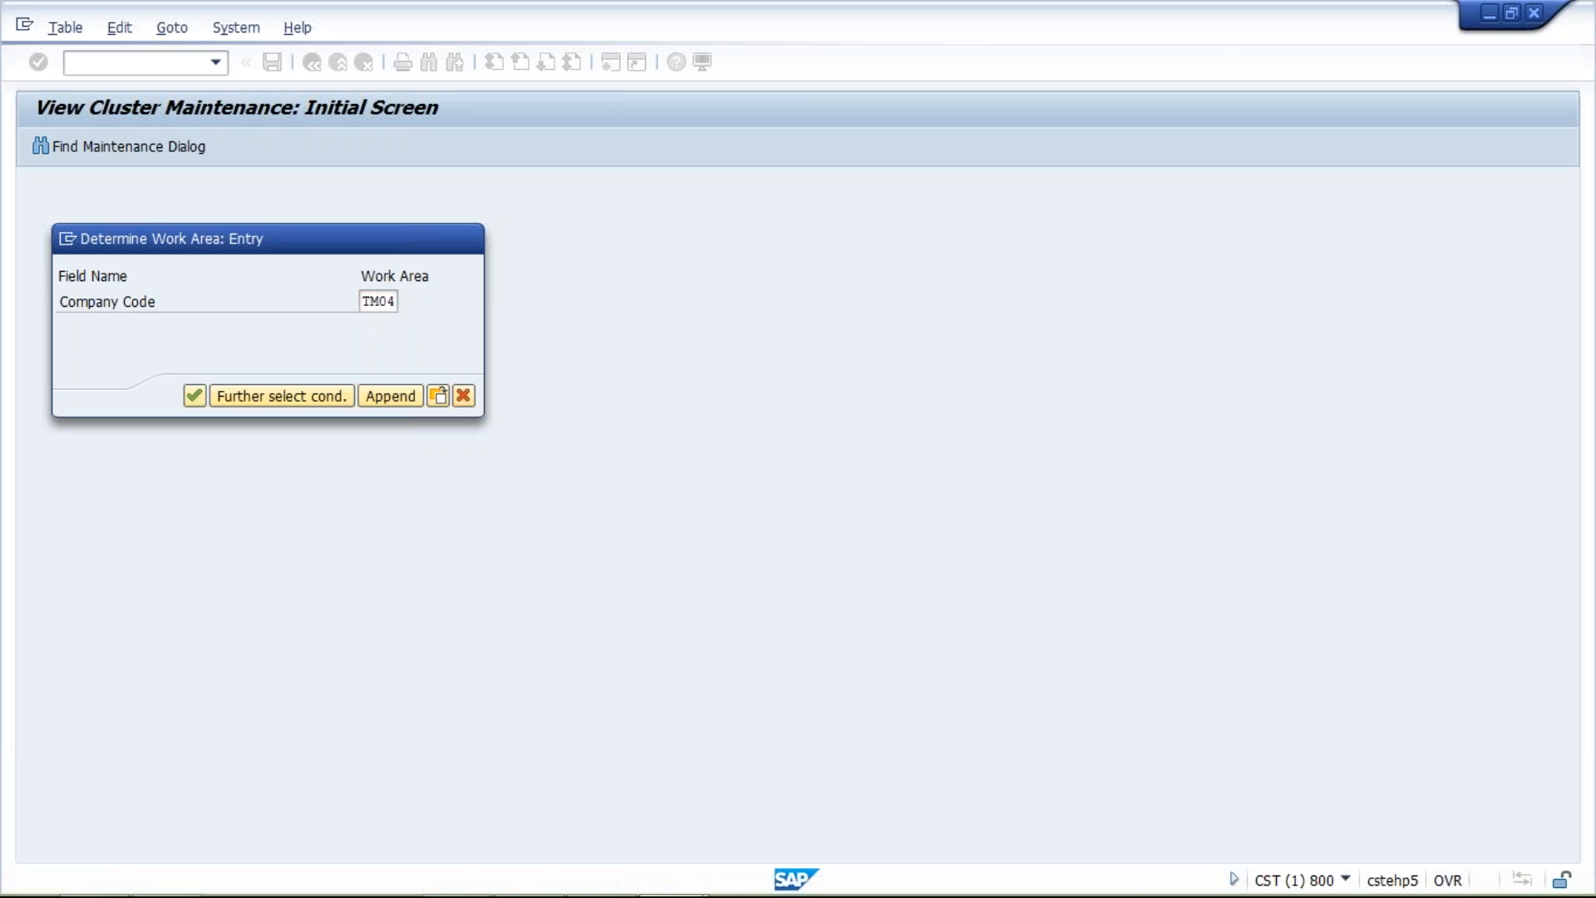
pyautogui.press('Return')
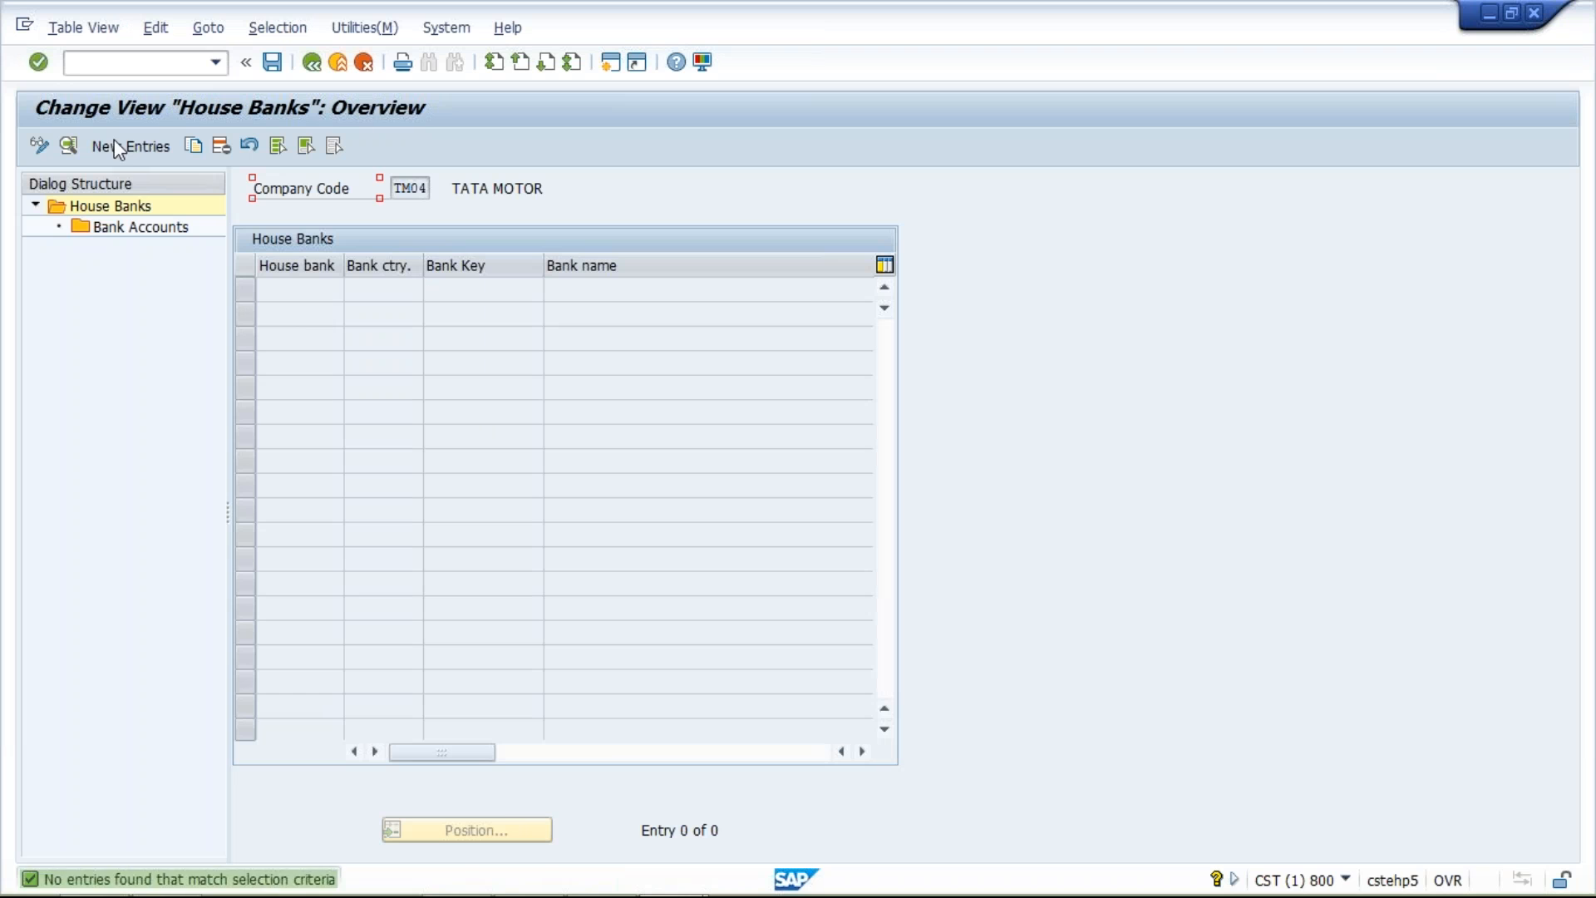
# Add a new house bank HDFC for TM04 with bank country IN and bank key HDFC
pyautogui.click(129, 145)
pyautogui.write('HDFC')
pyautogui.click(468, 290)
pyautogui.click(482, 314)
pyautogui.click(503, 320)
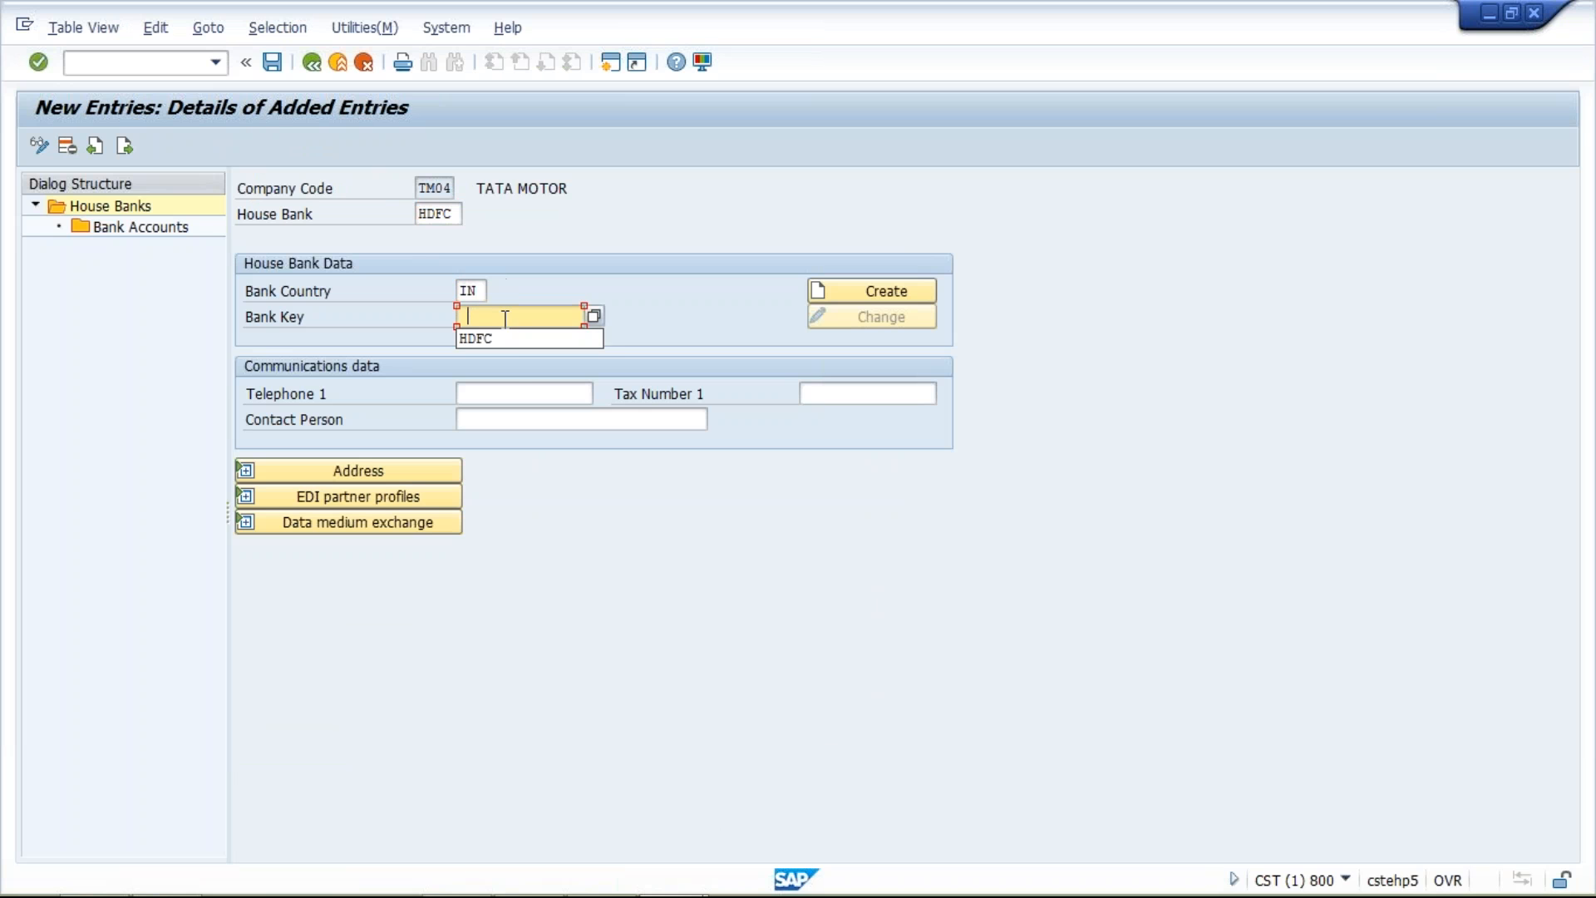
pyautogui.click(509, 343)
pyautogui.press('Return')
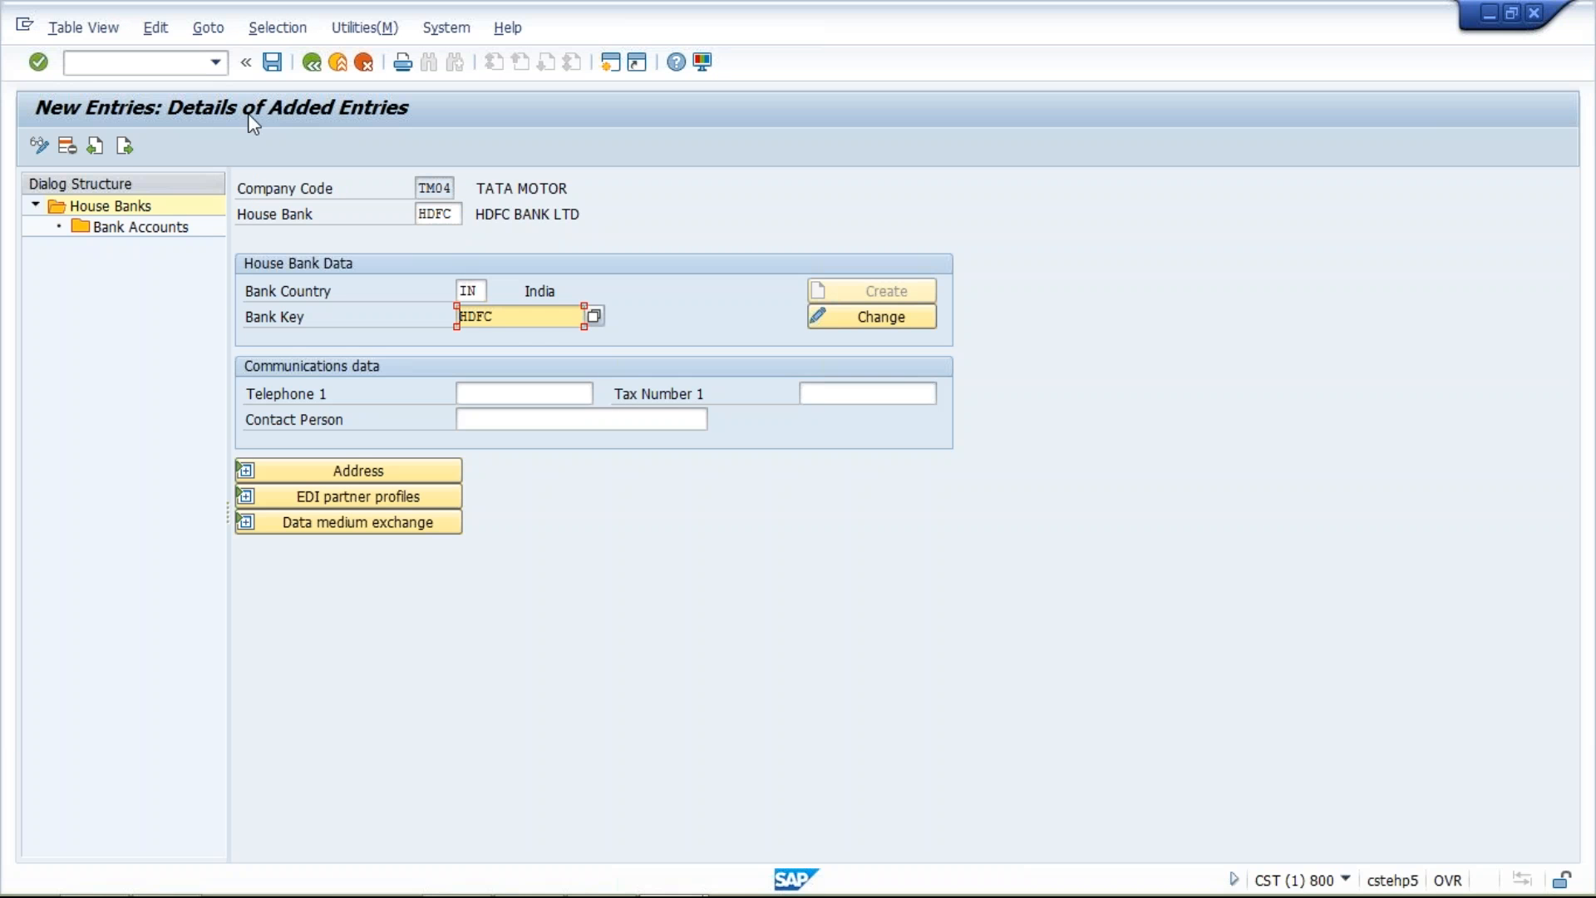
# Start a new bank account entry under house bank HDFC with account ID HDFC1 and description HDFC BANK ACT
pyautogui.click(174, 227)
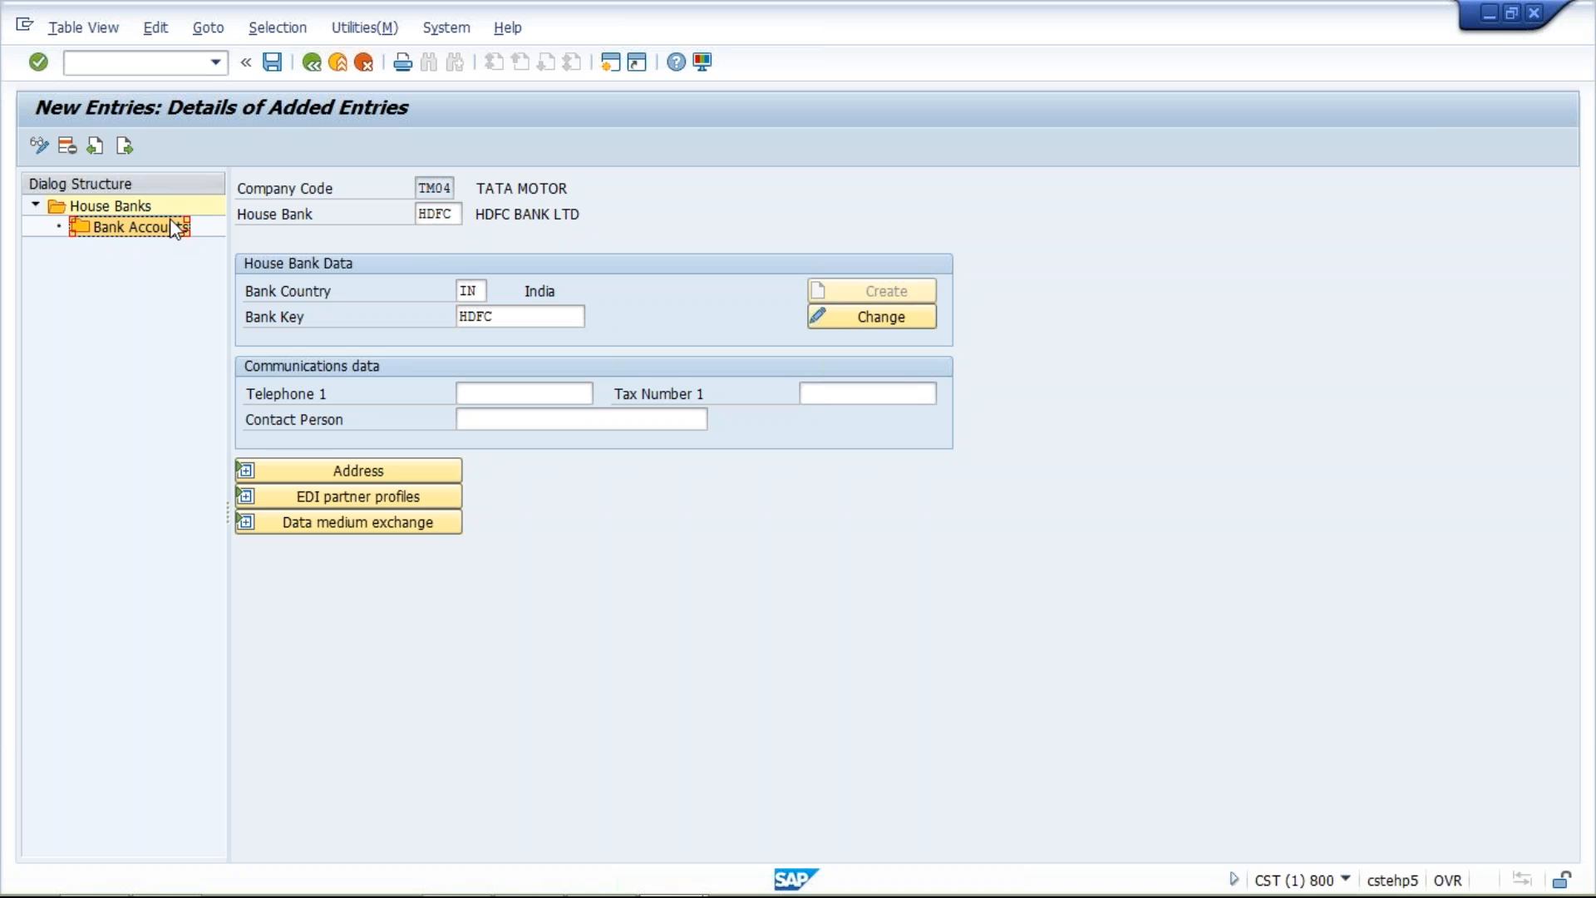
pyautogui.doubleClick(177, 228)
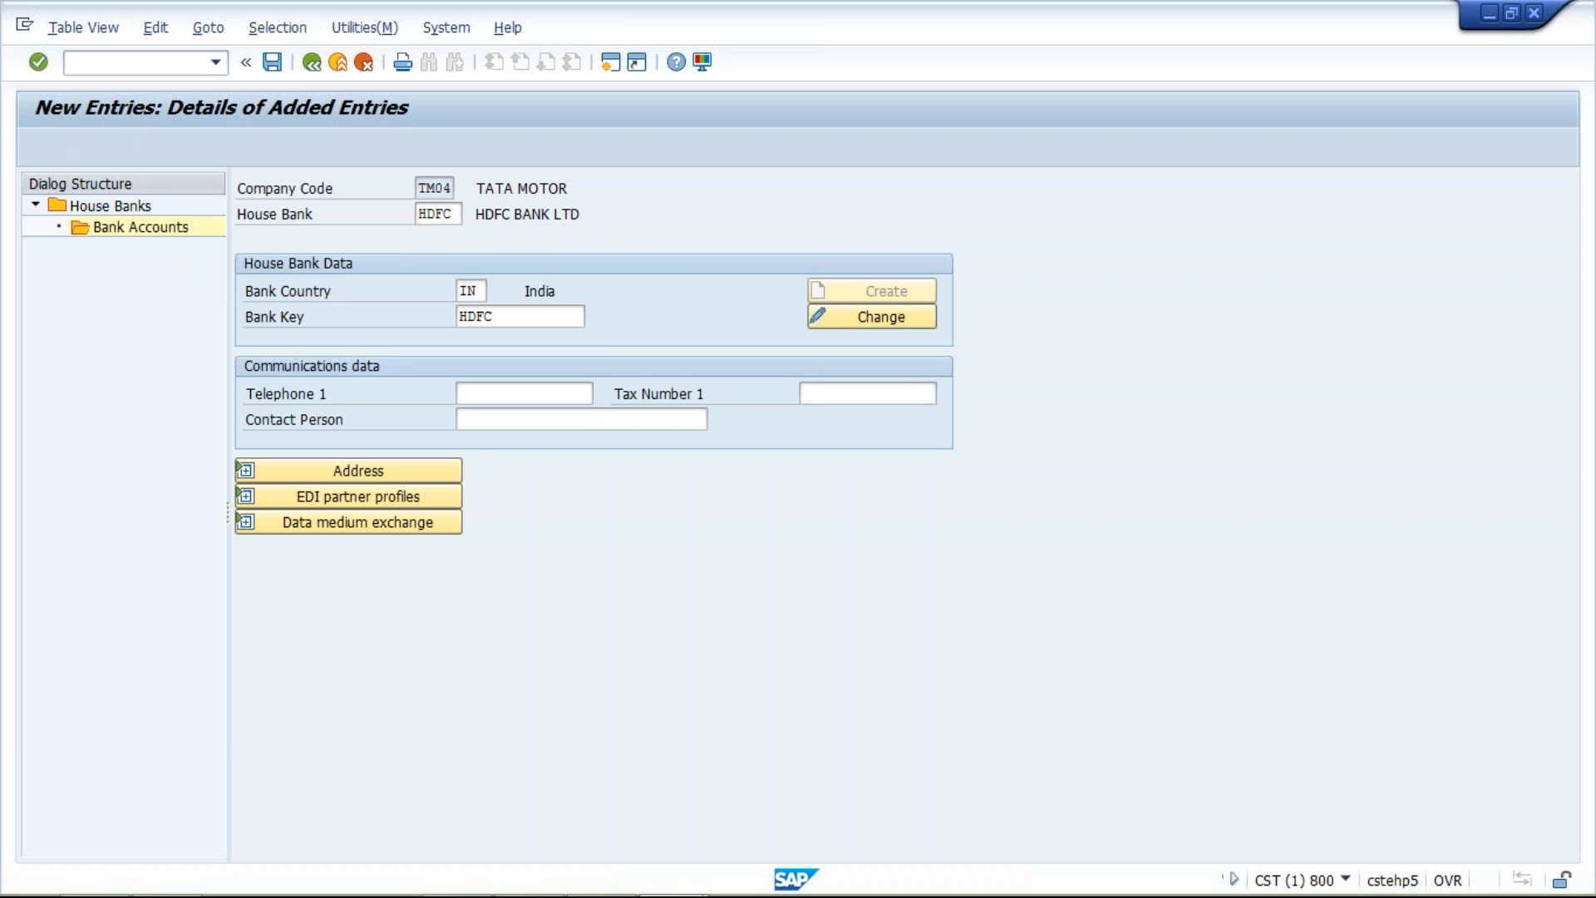
pyautogui.click(152, 147)
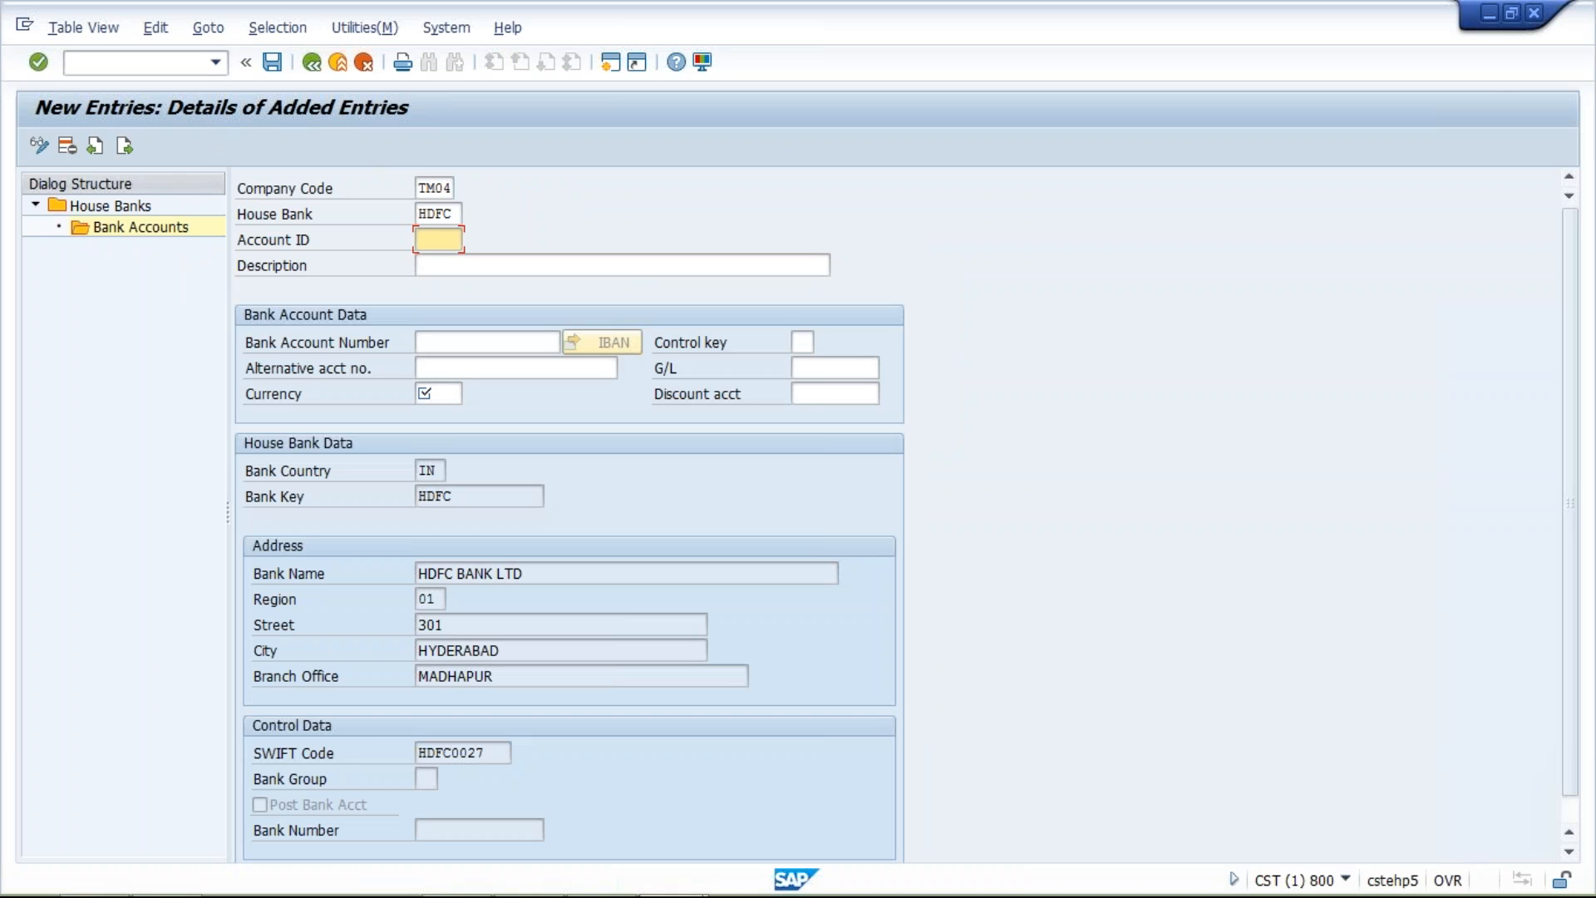
pyautogui.write('HDFC1')
pyautogui.click(444, 263)
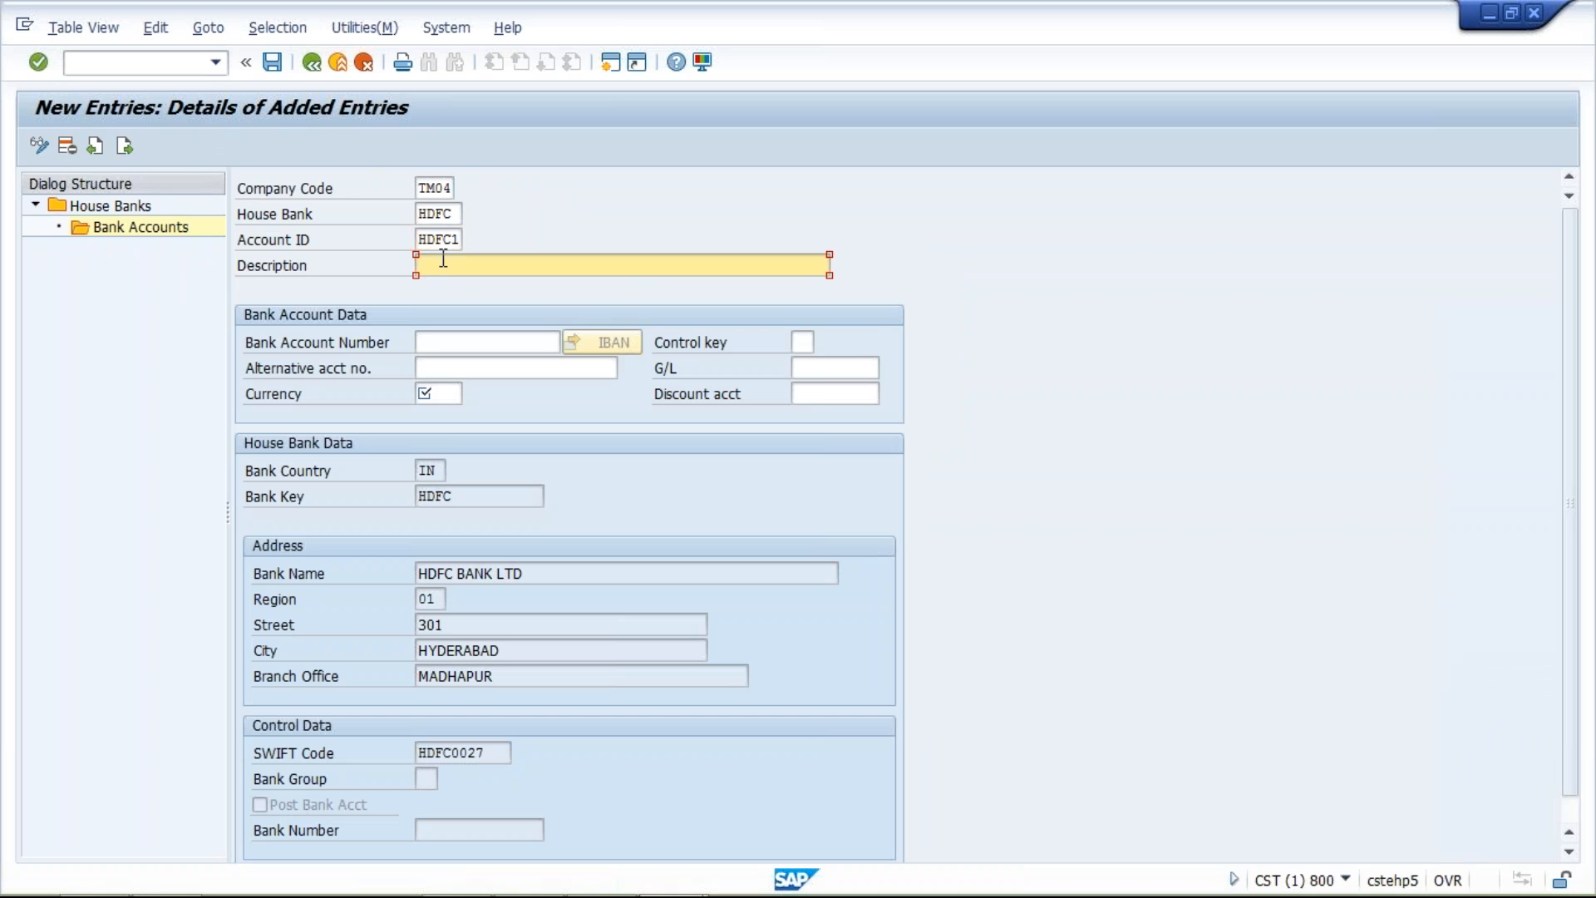
pyautogui.click(451, 286)
# Enter the bank account number for HDFC1, set the currency to INR, and assign G/L account 1000
pyautogui.click(446, 369)
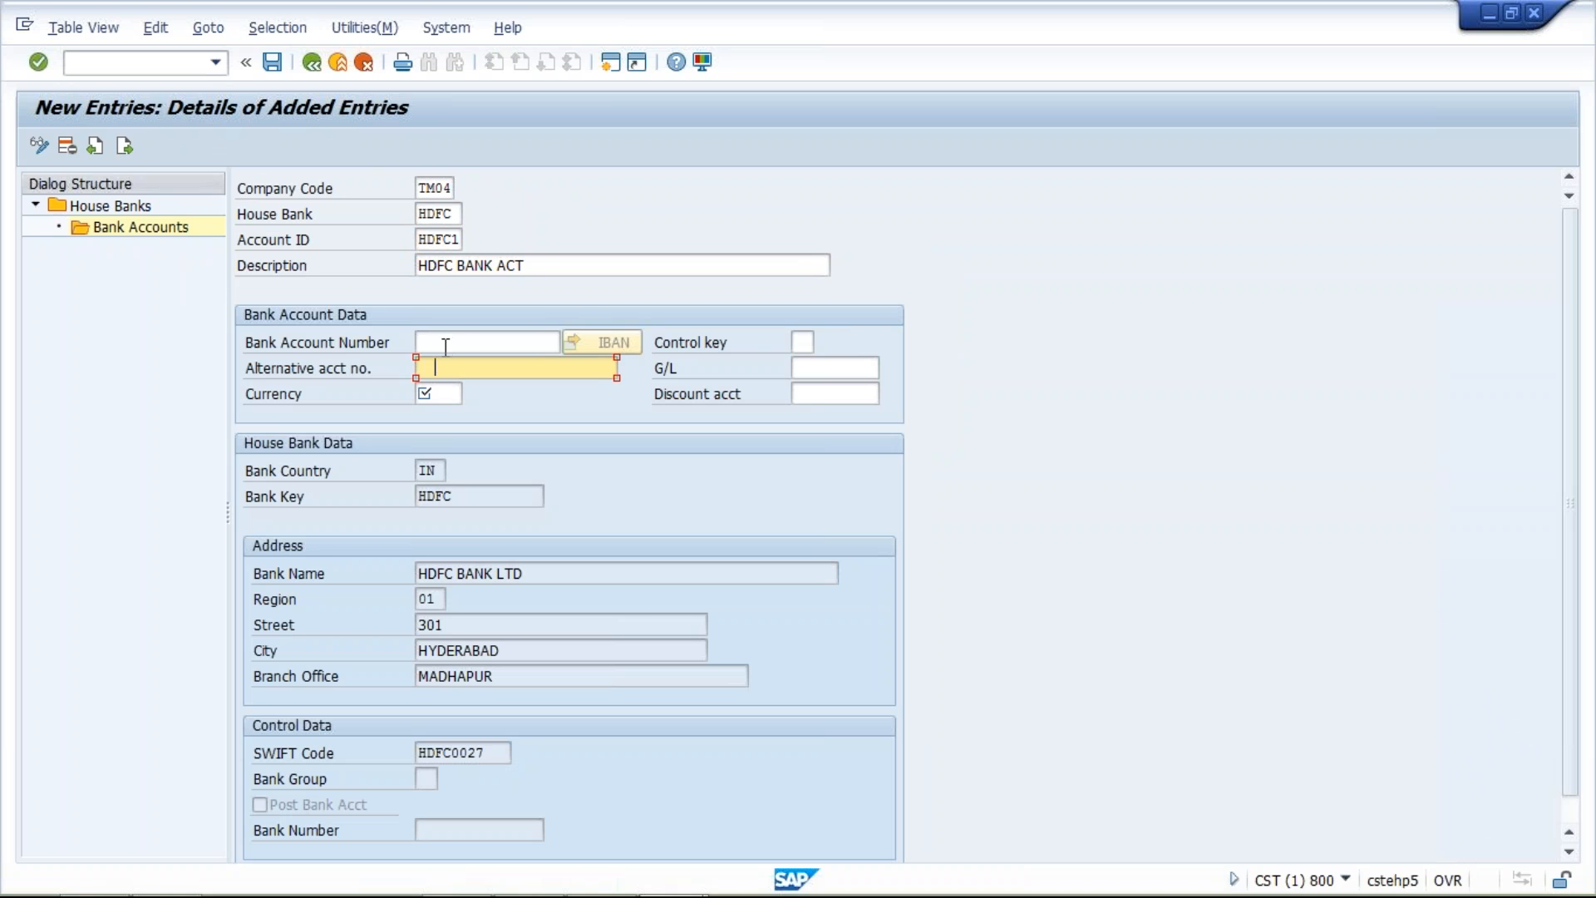
pyautogui.click(446, 344)
pyautogui.write('1')
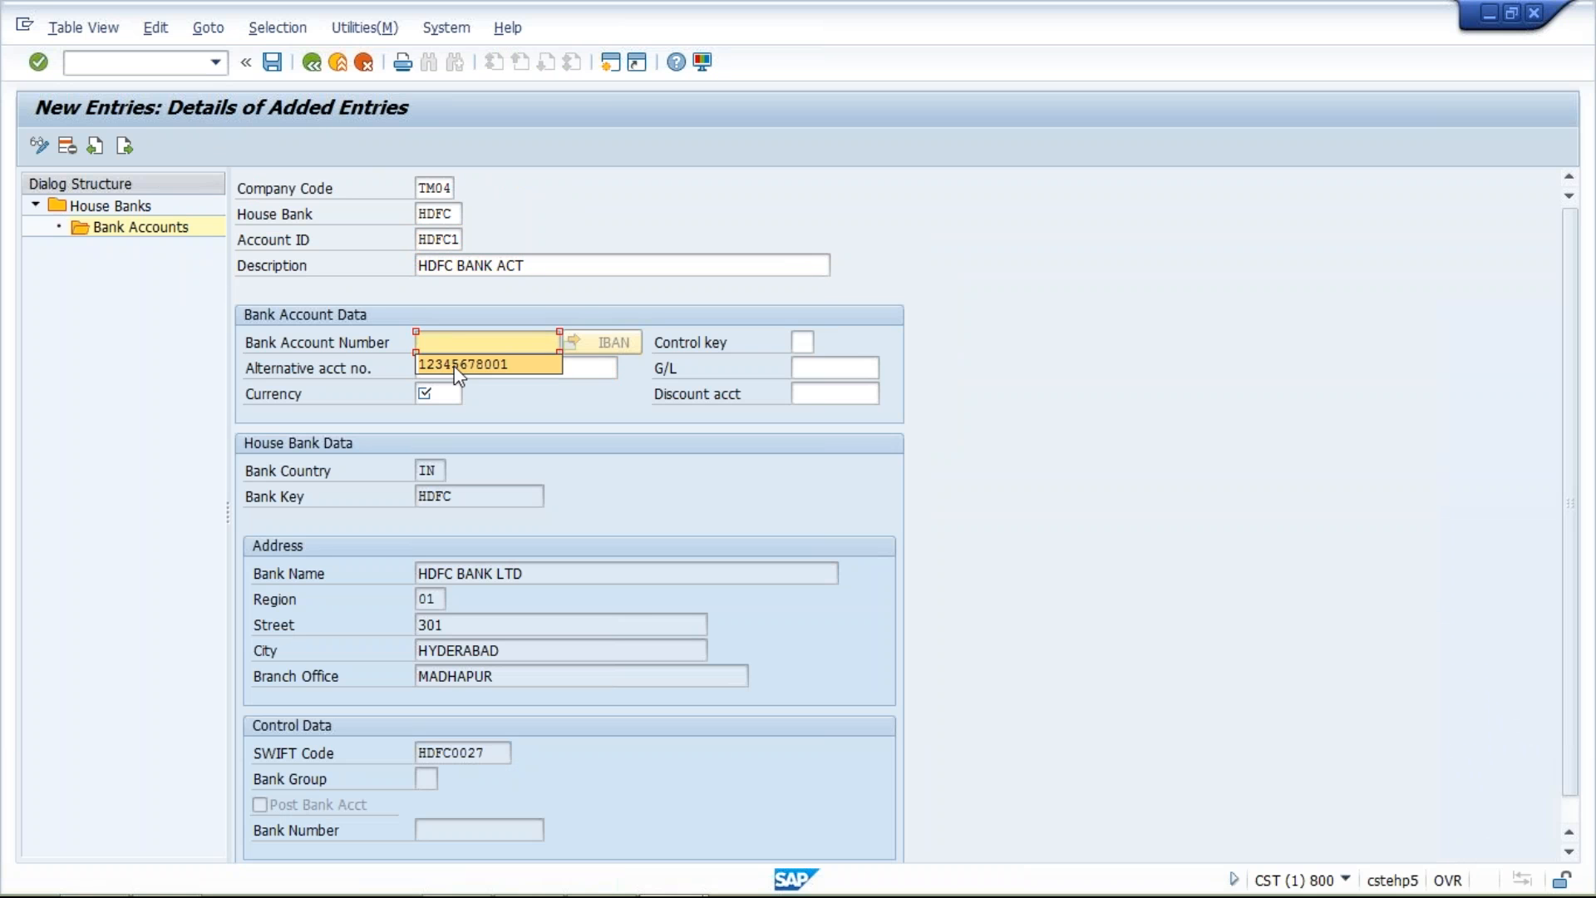
pyautogui.click(452, 367)
pyautogui.click(431, 393)
pyautogui.click(440, 414)
pyautogui.click(795, 367)
pyautogui.write('1')
pyautogui.click(826, 393)
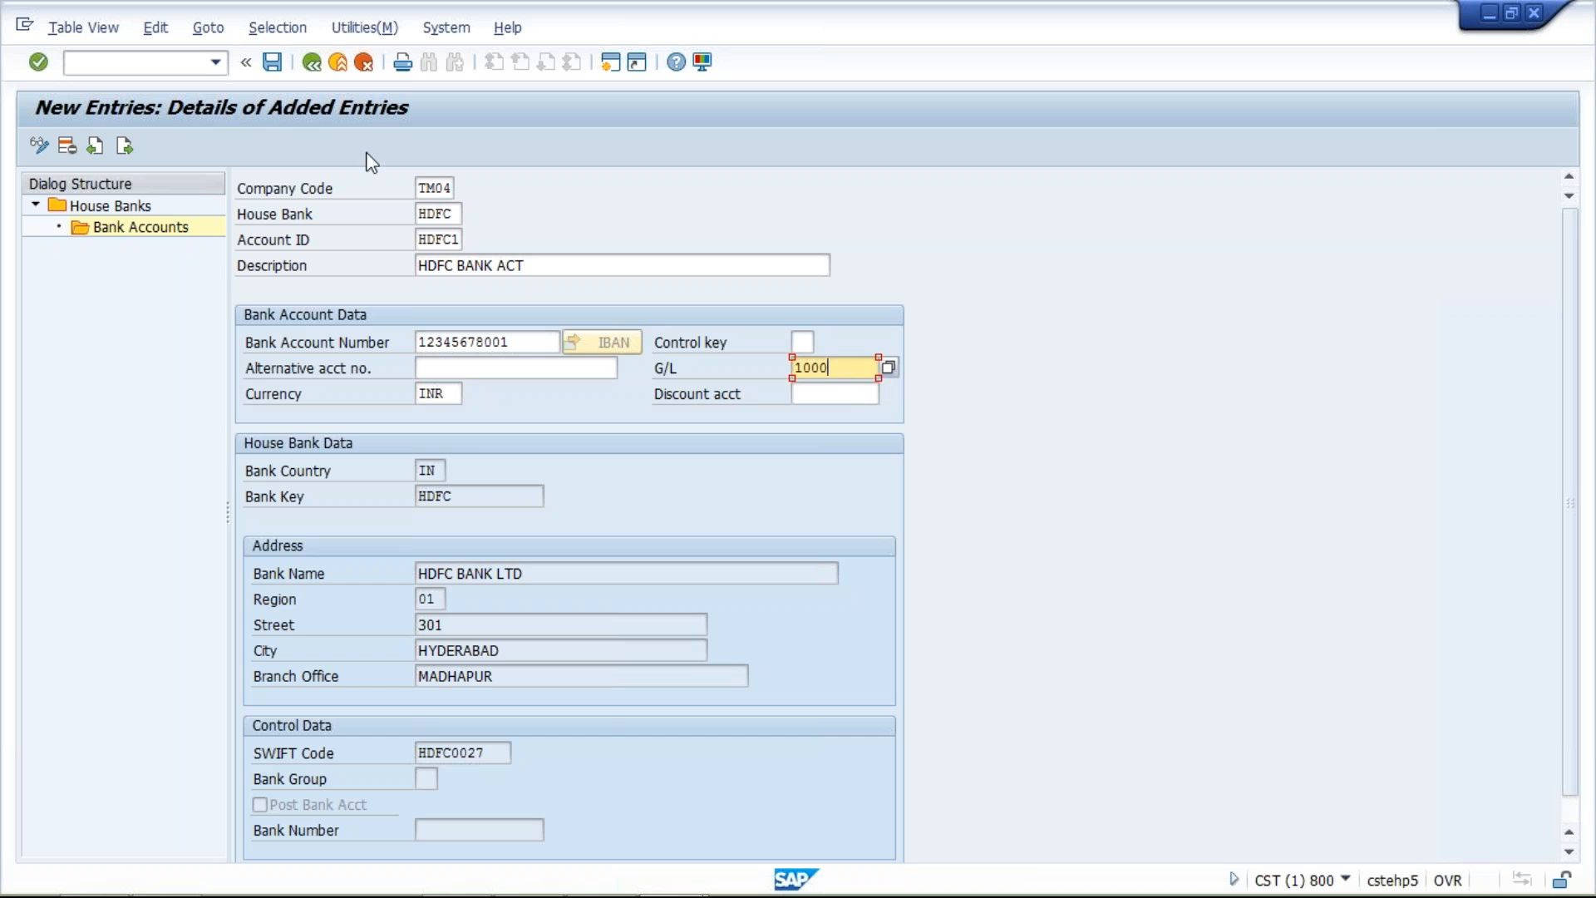
# Save the bank account to the TATA MOTOR customizing request and return to the payment program overview
pyautogui.click(272, 61)
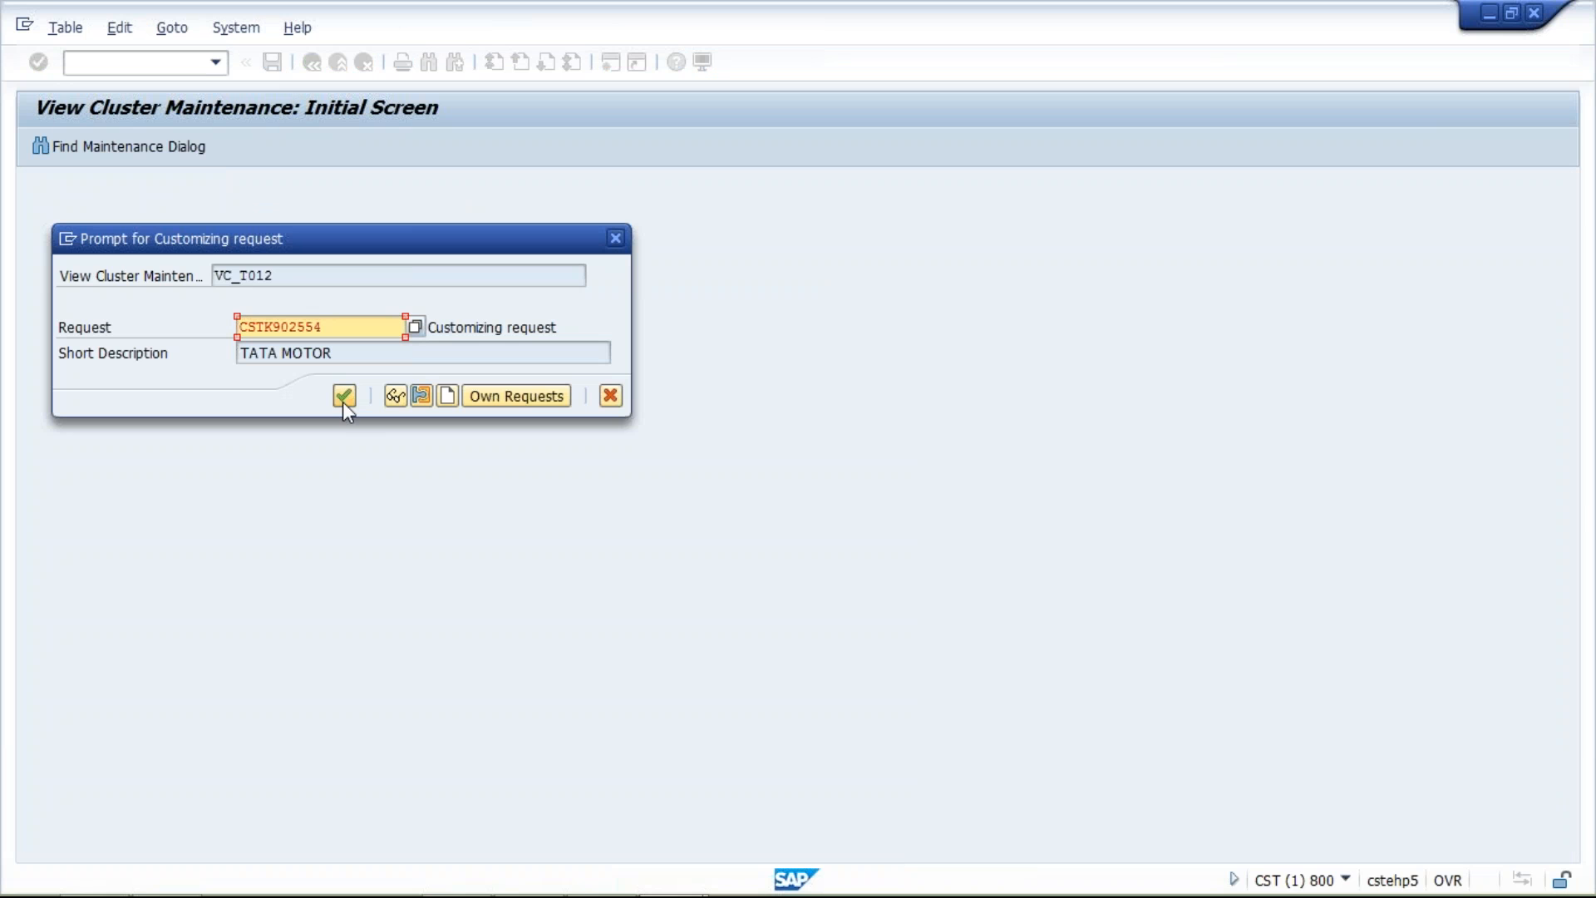
pyautogui.click(343, 402)
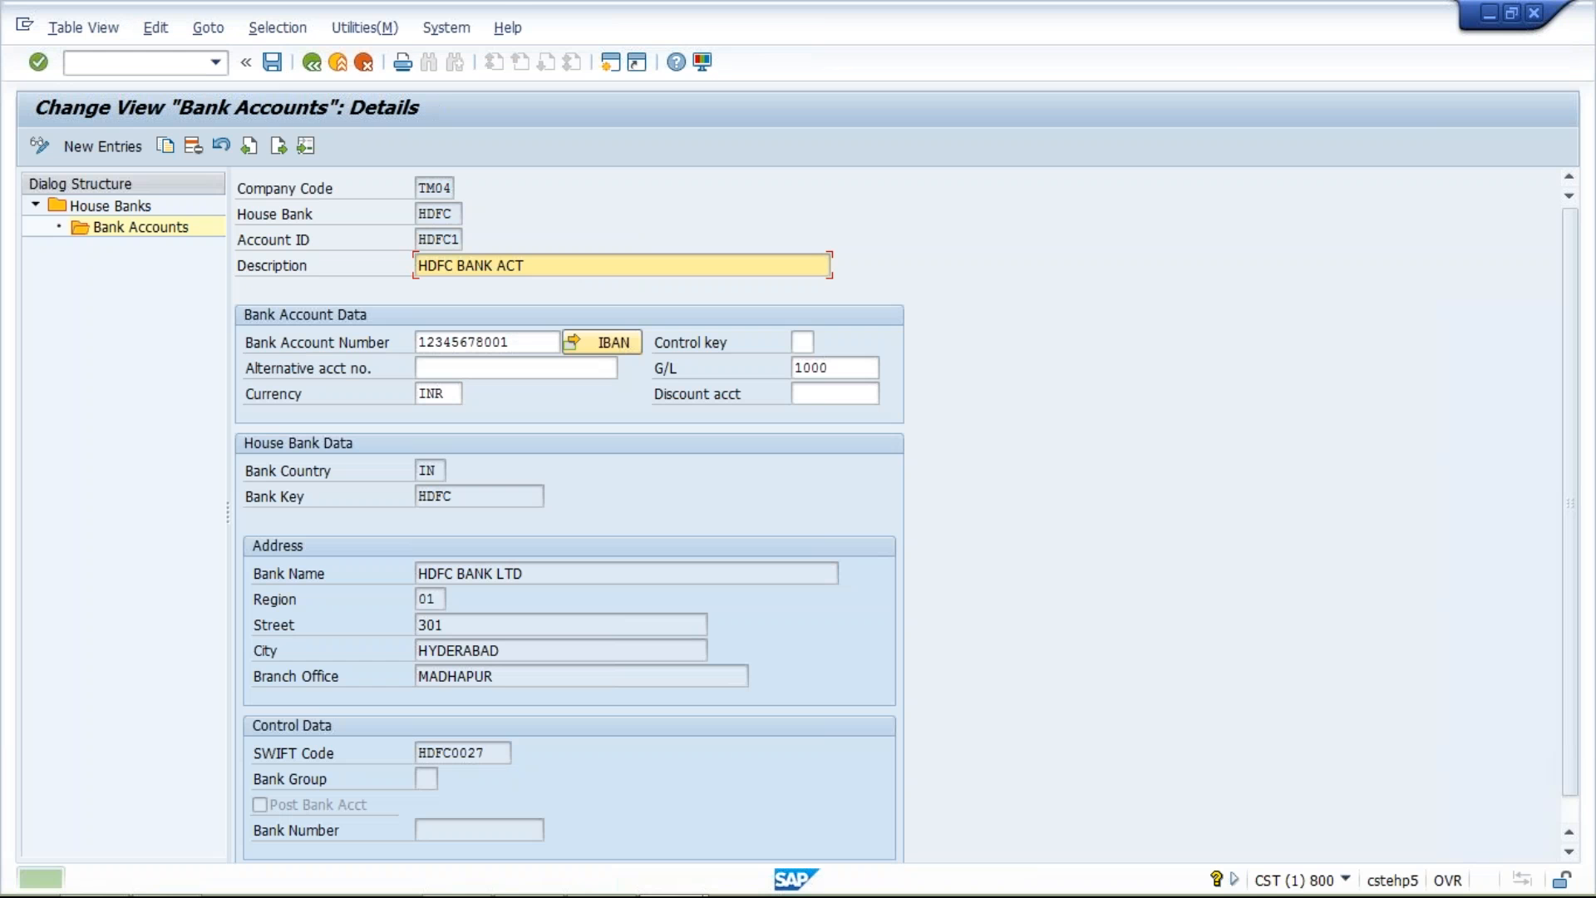
pyautogui.click(463, 215)
pyautogui.doubleClick(462, 214)
pyautogui.doubleClick(456, 240)
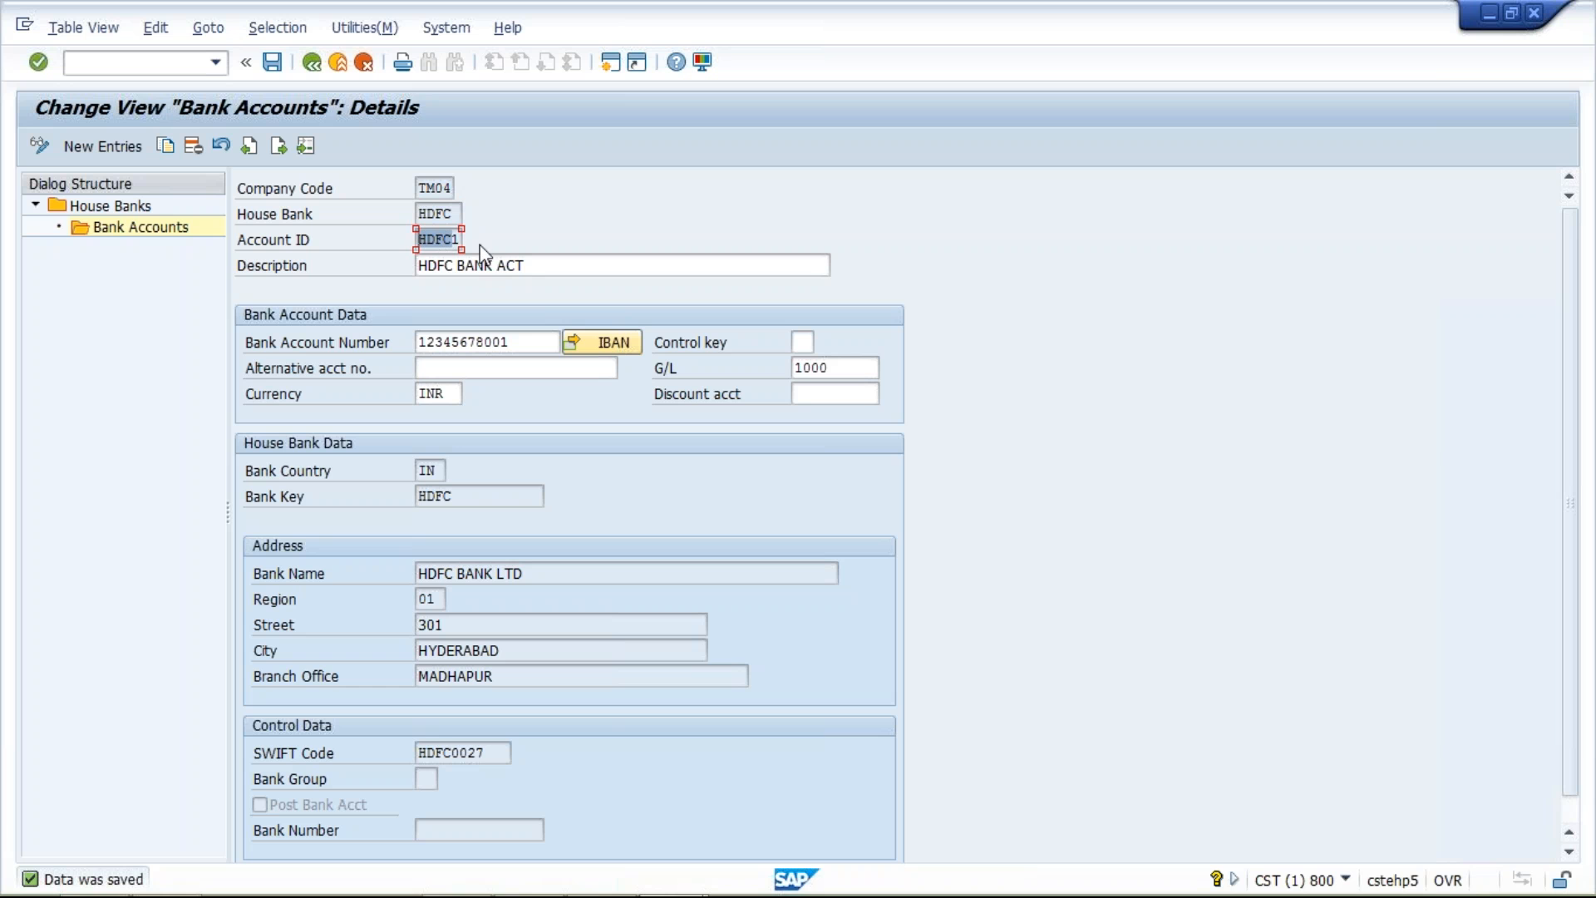
pyautogui.click(316, 68)
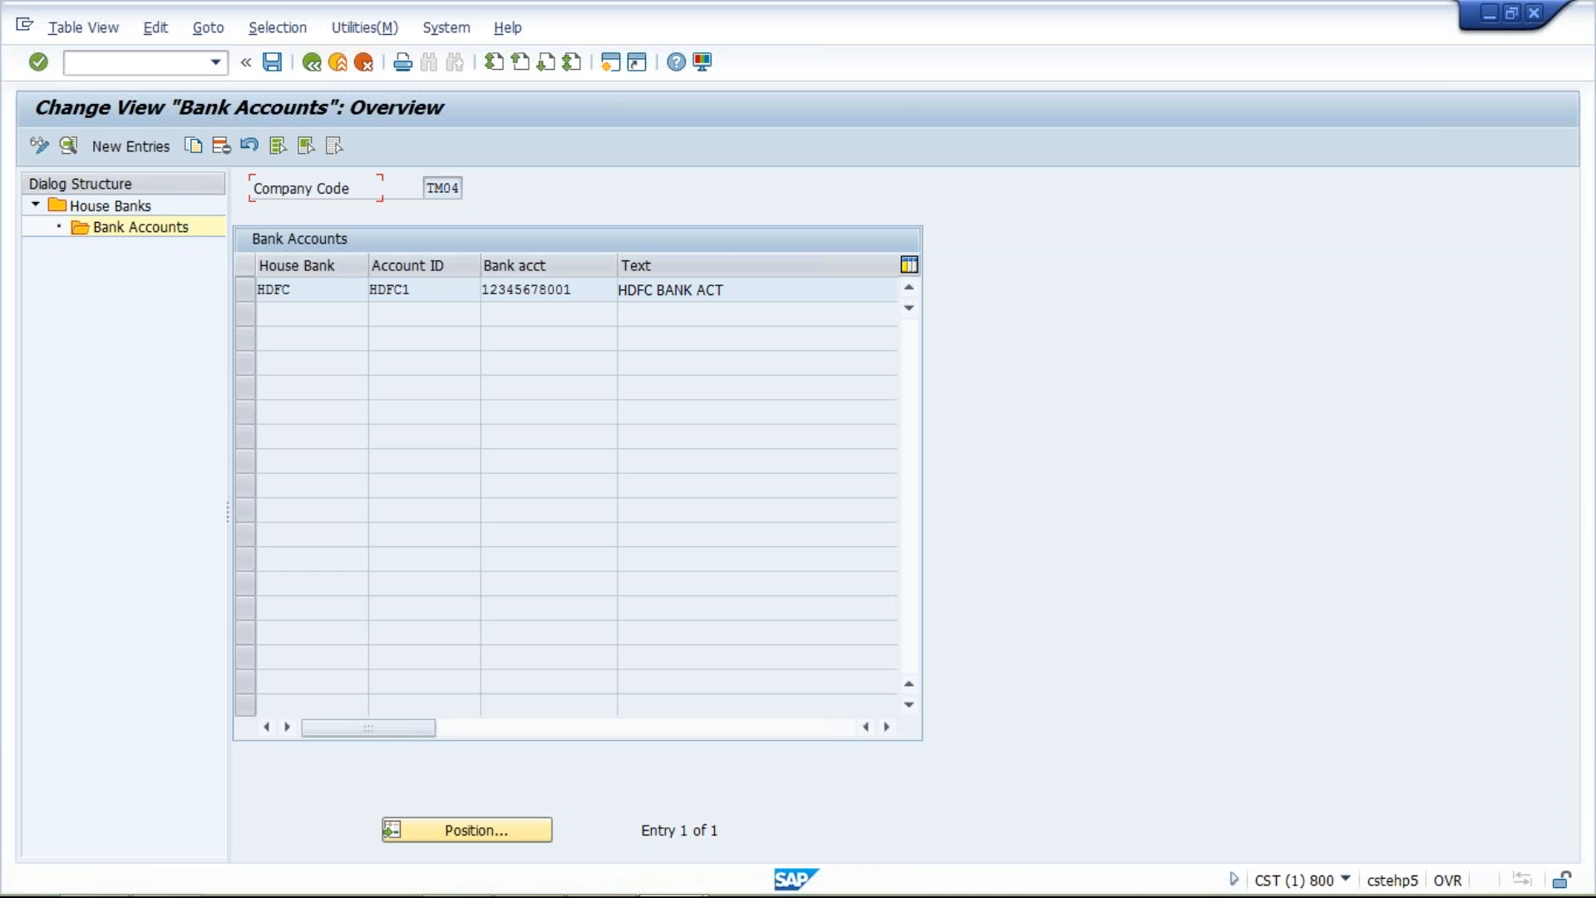
pyautogui.click(312, 64)
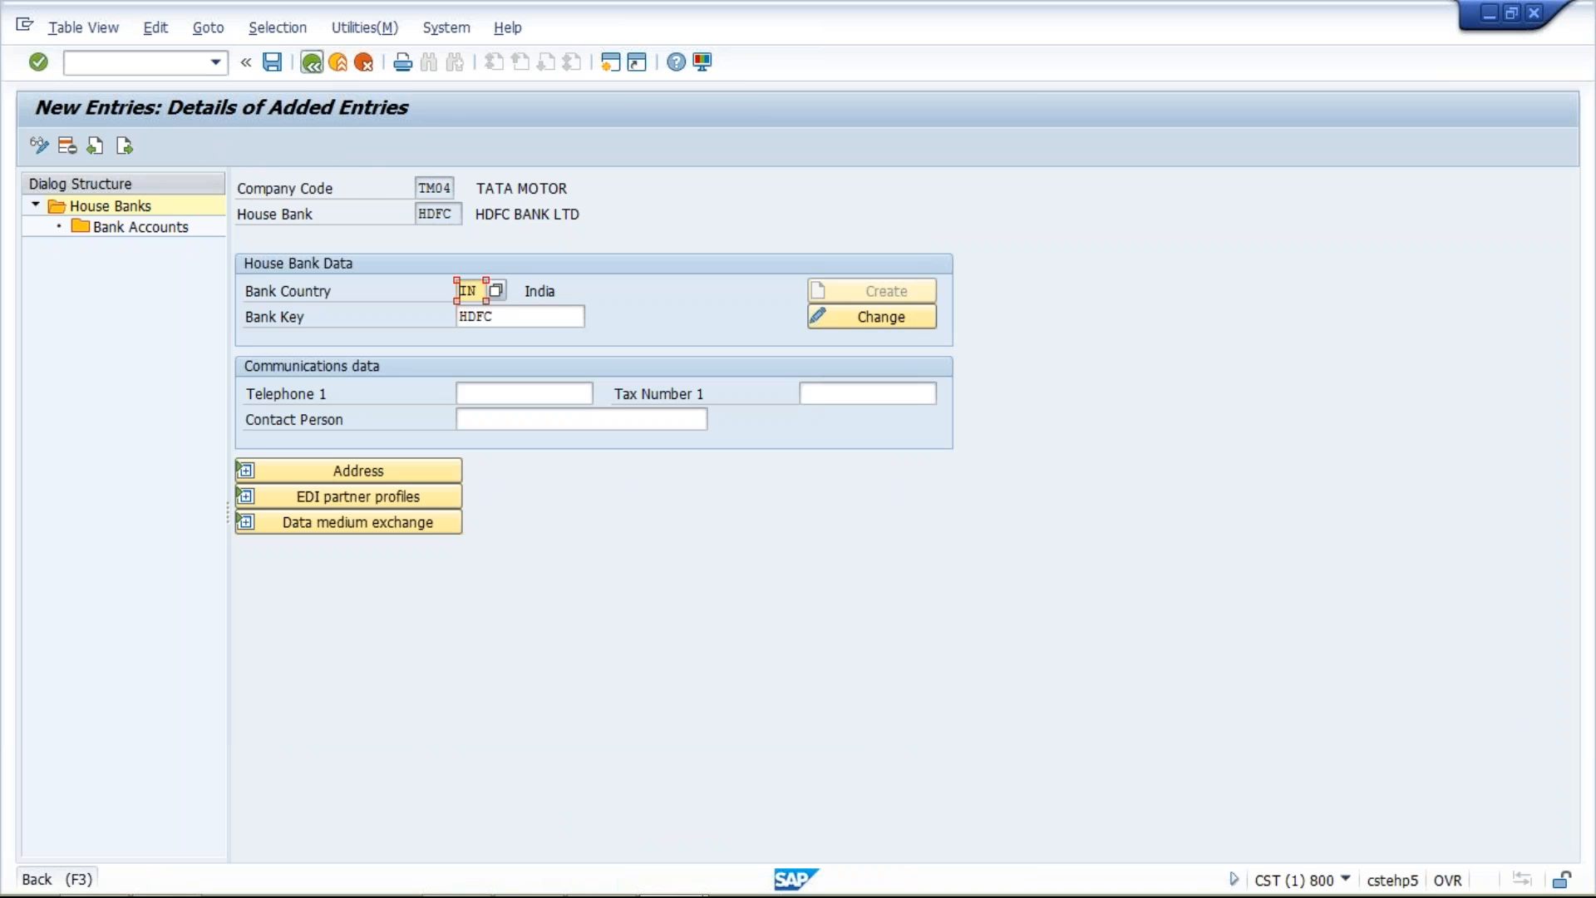
pyautogui.click(361, 64)
pyautogui.click(363, 63)
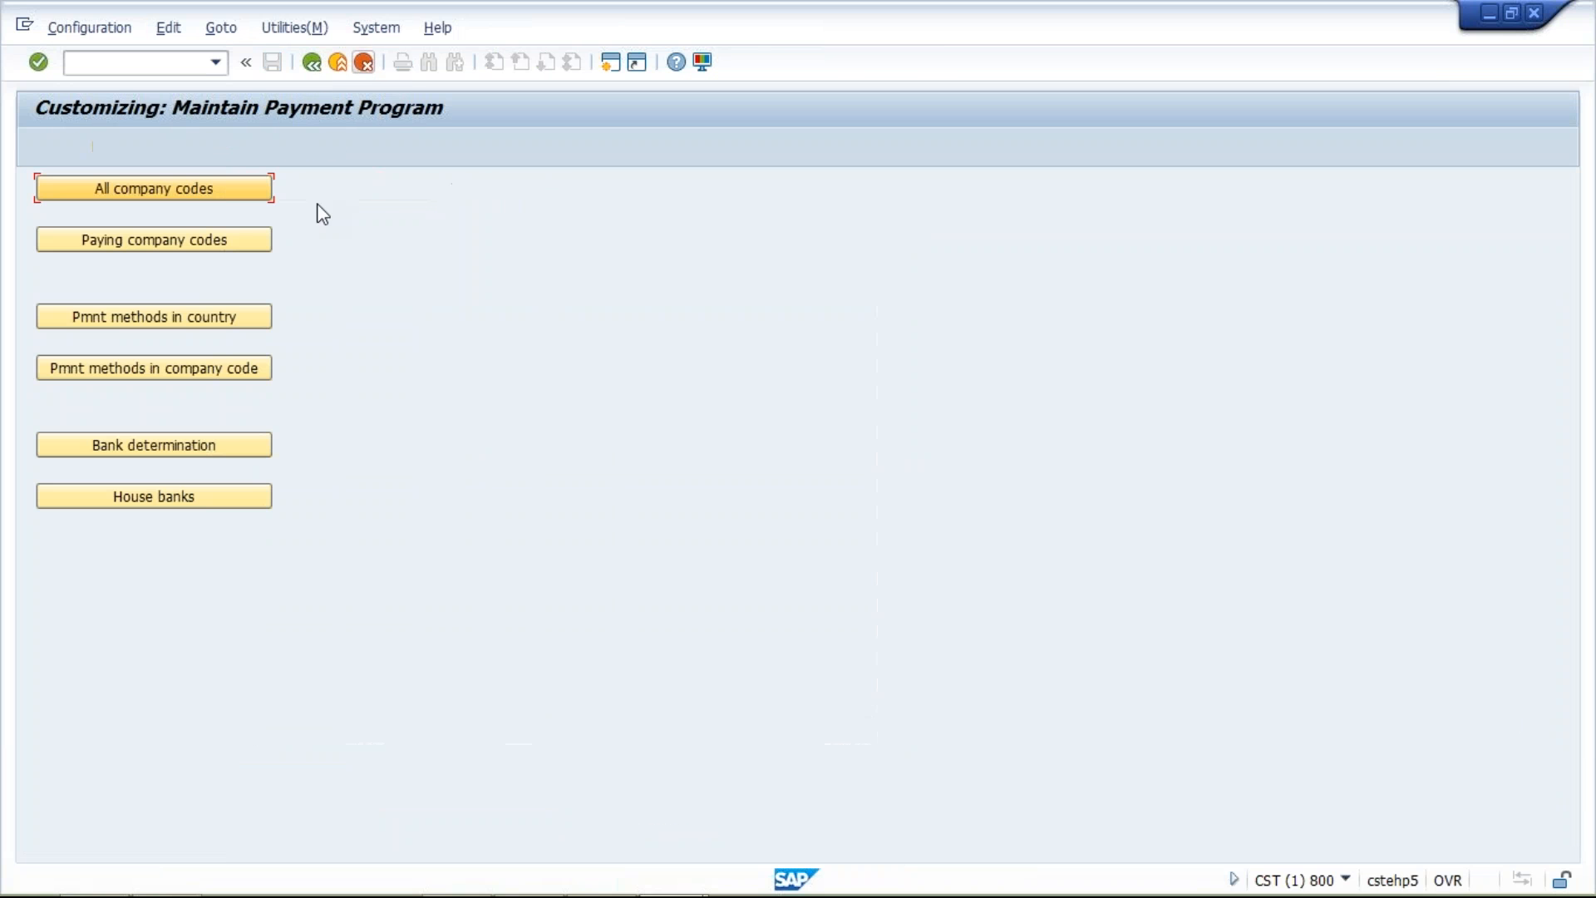
# Open bank determination, locate paying company code TM04, and open its ranking order
pyautogui.click(169, 447)
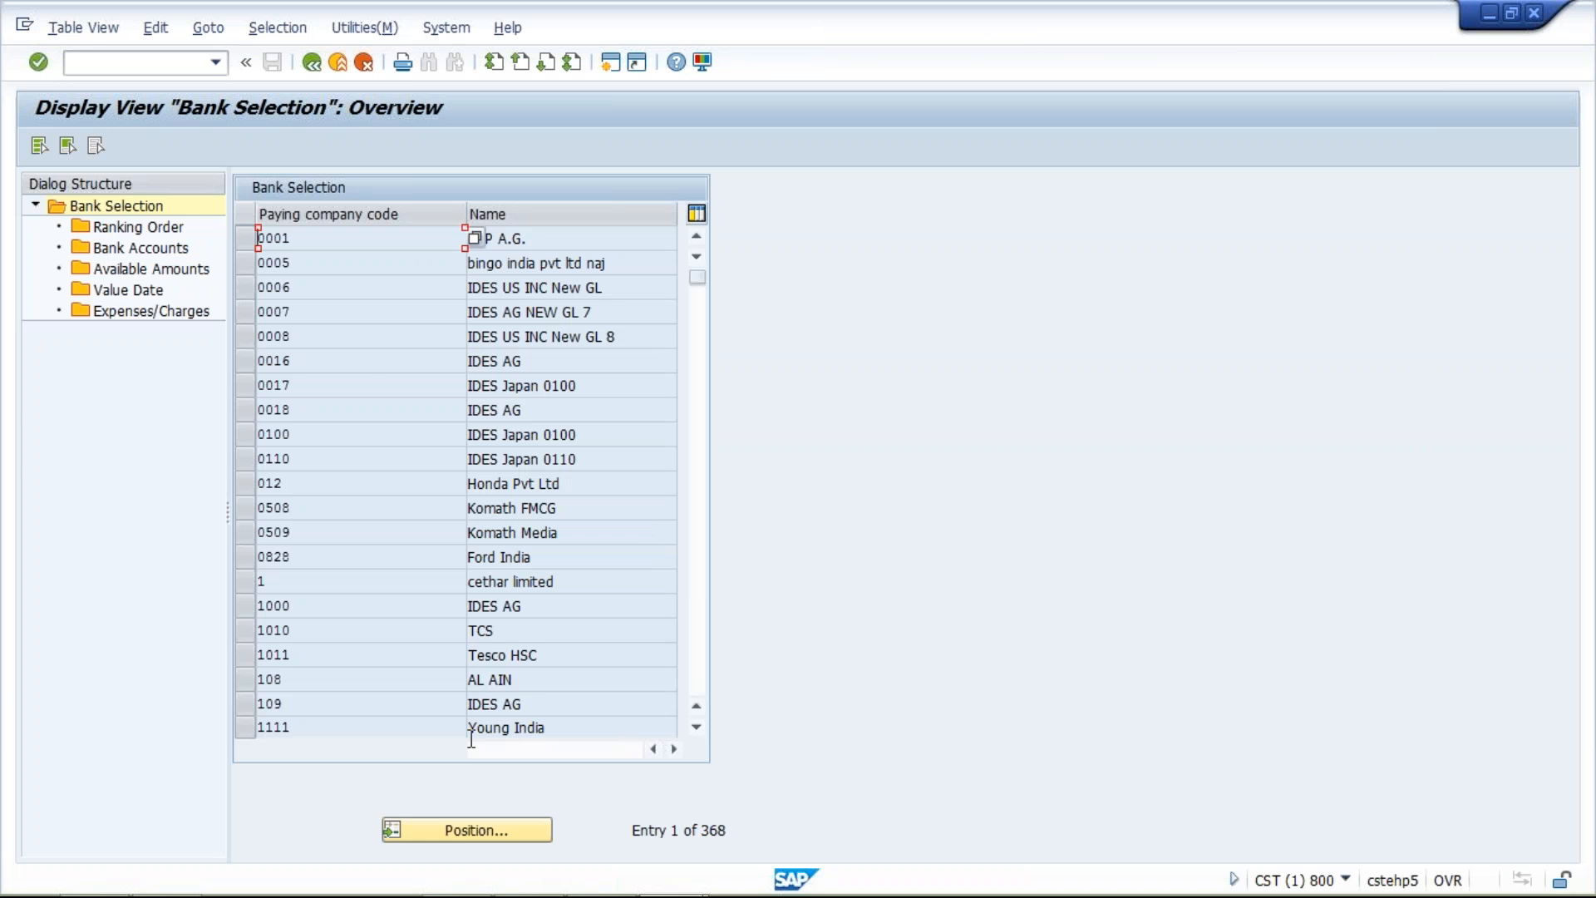
pyautogui.click(492, 832)
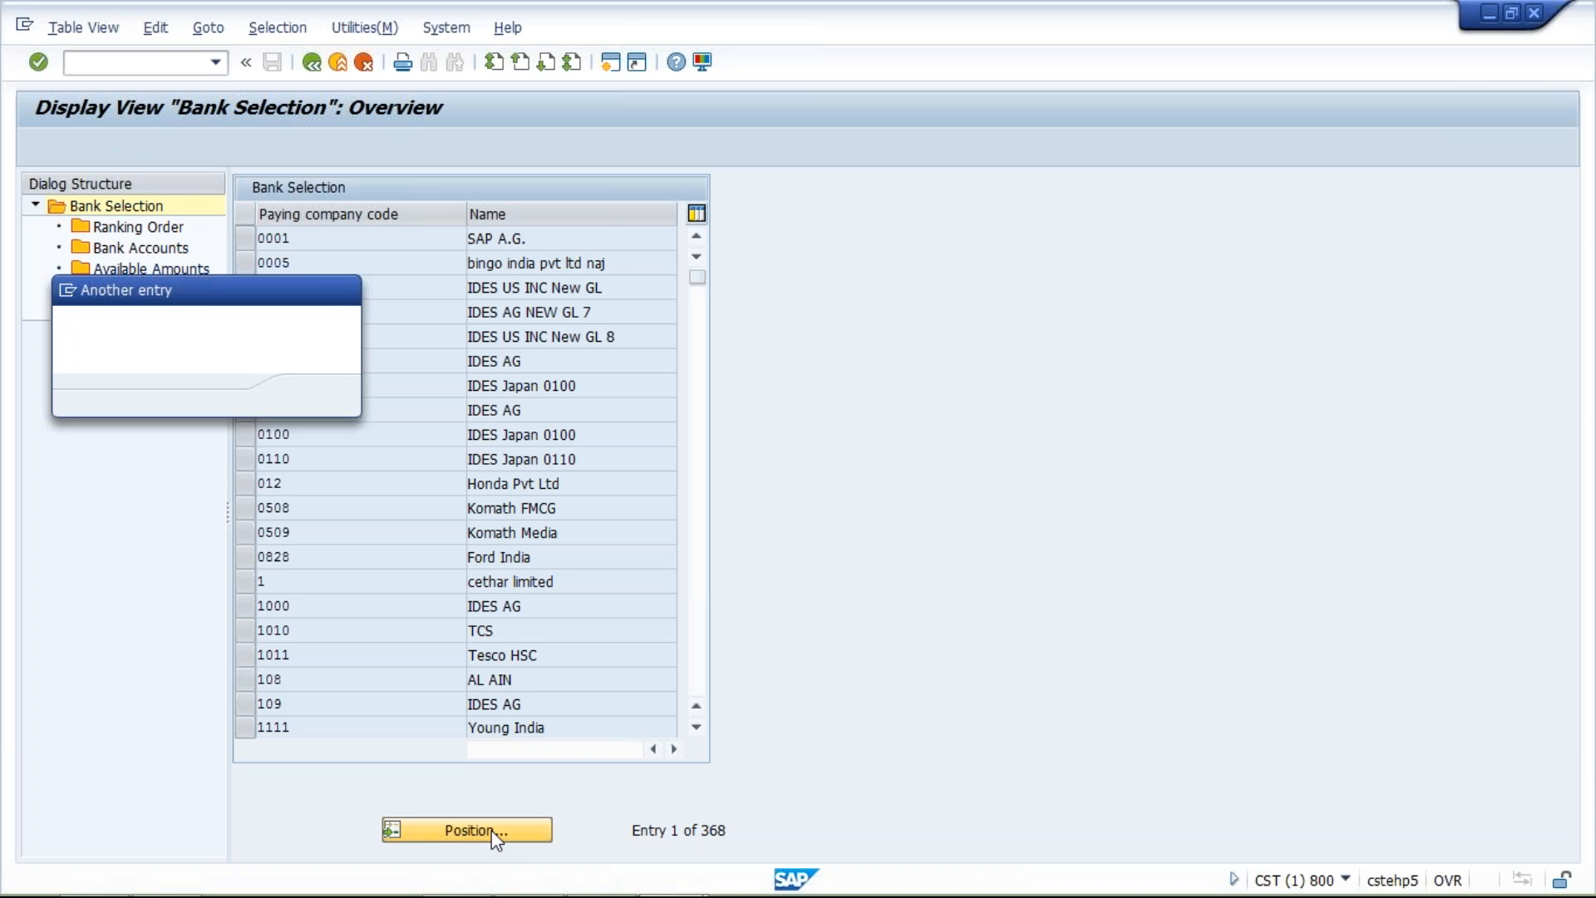
pyautogui.write('TM04')
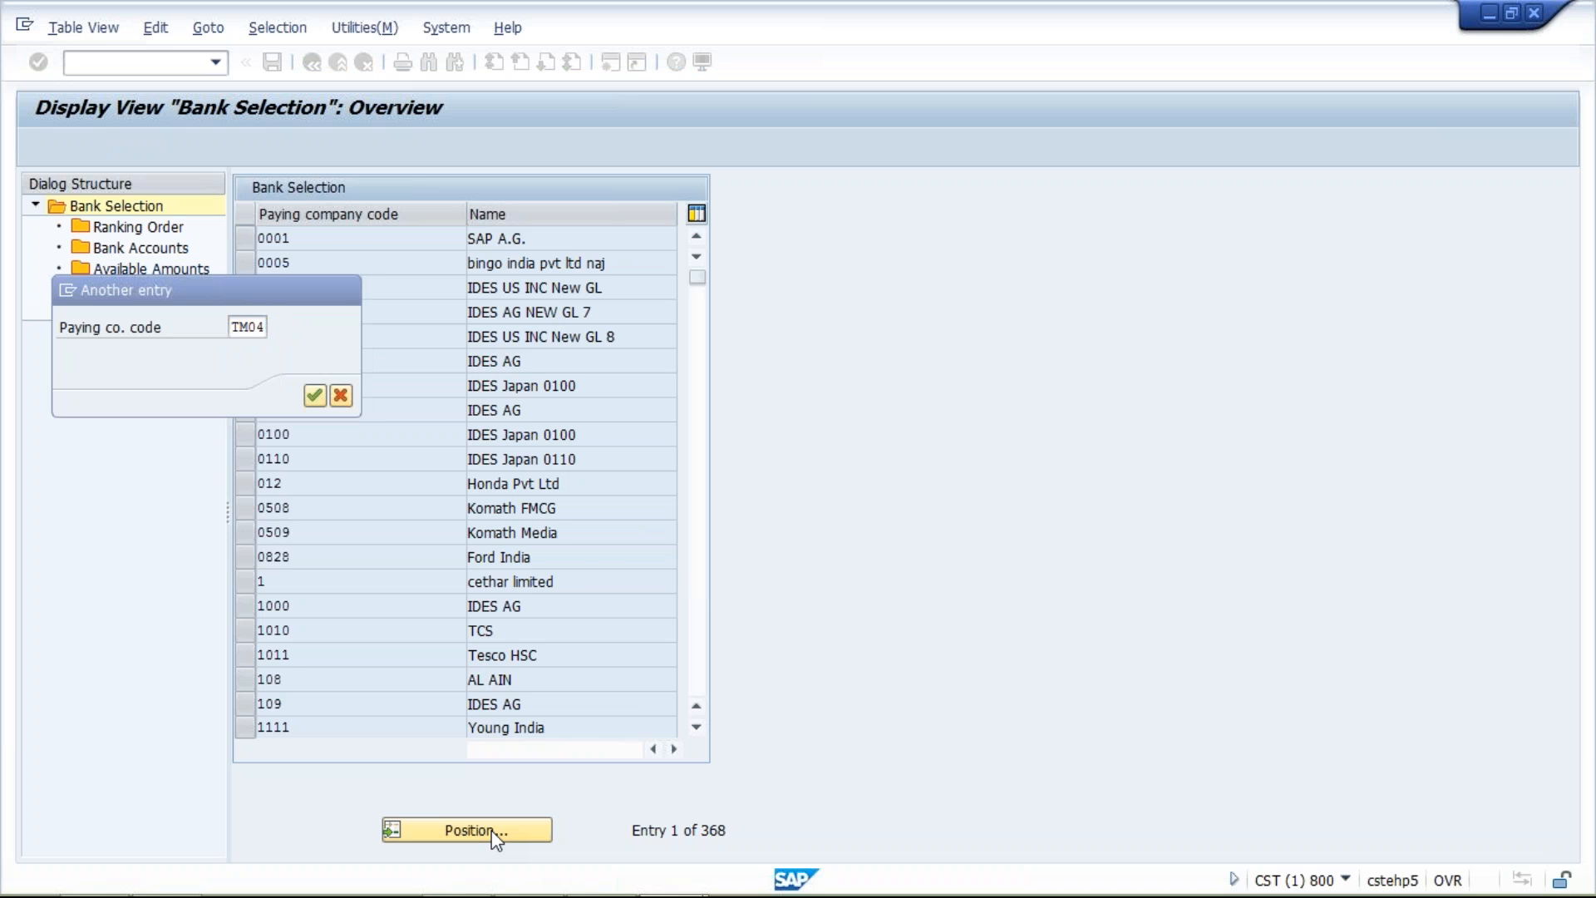
pyautogui.press('Return')
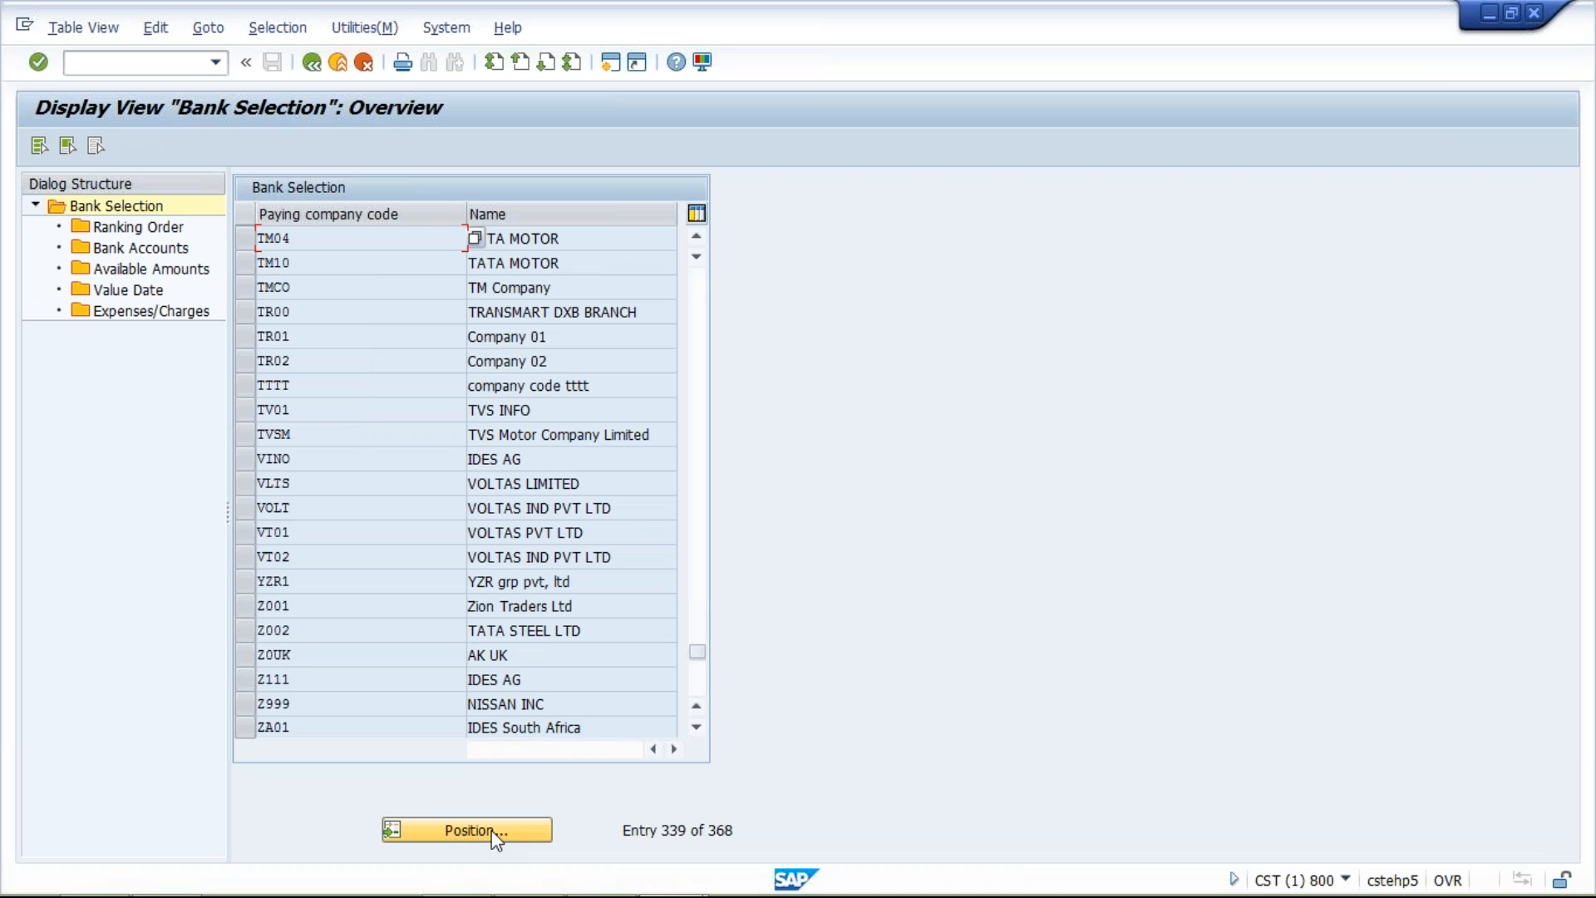
pyautogui.click(241, 237)
pyautogui.click(170, 230)
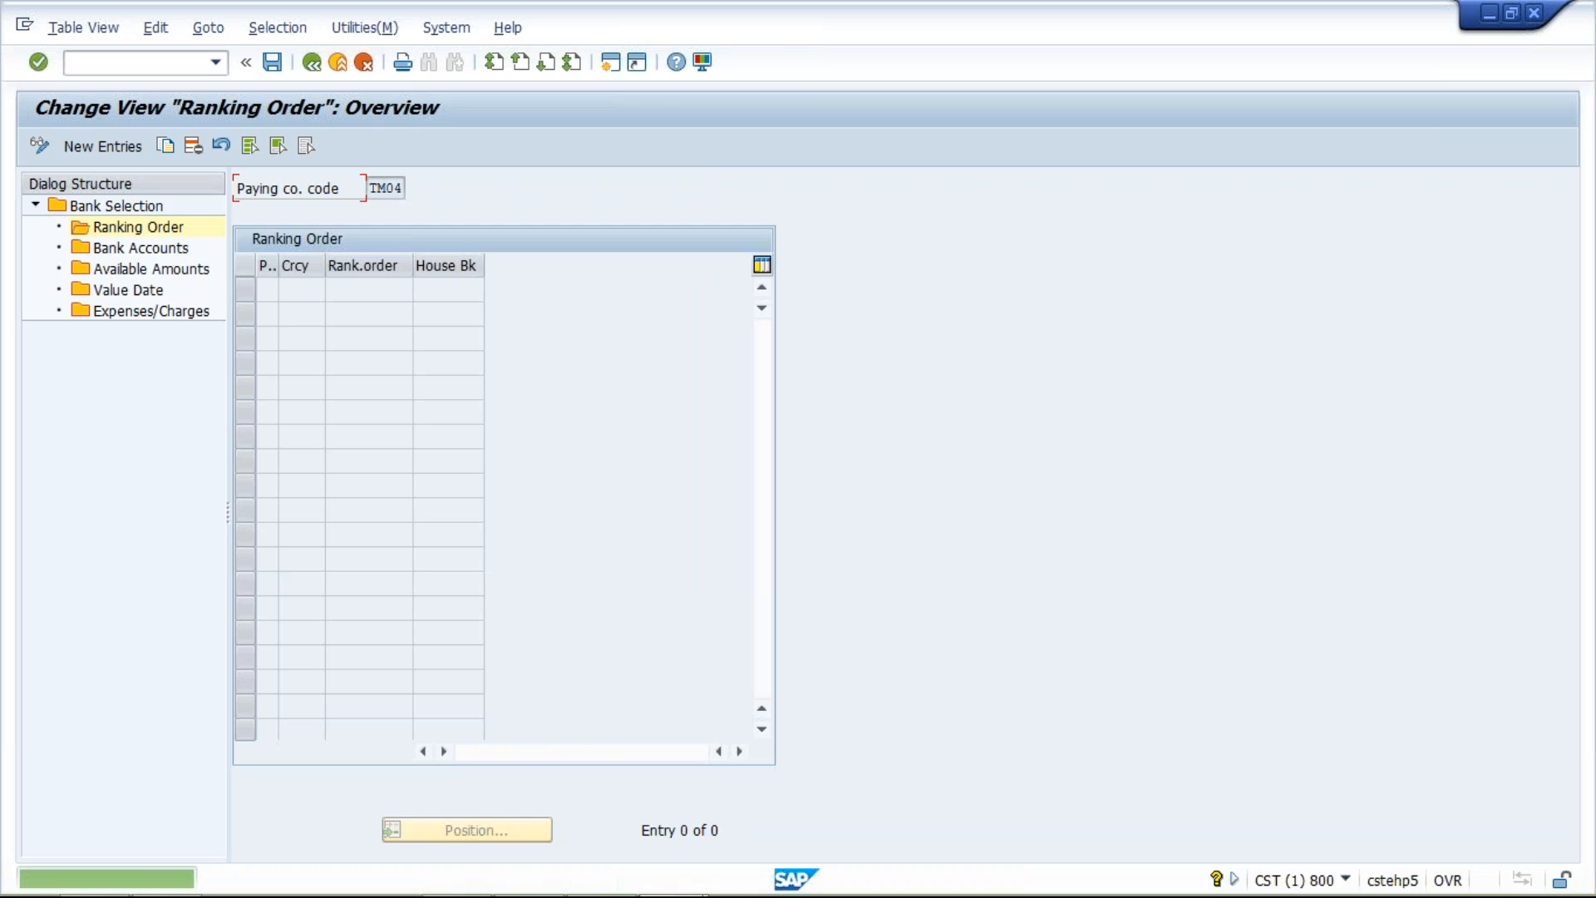
# Add a ranking order entry for TM04 with payment method T, currency INR, rank 1, and house bank HDFC
pyautogui.click(104, 152)
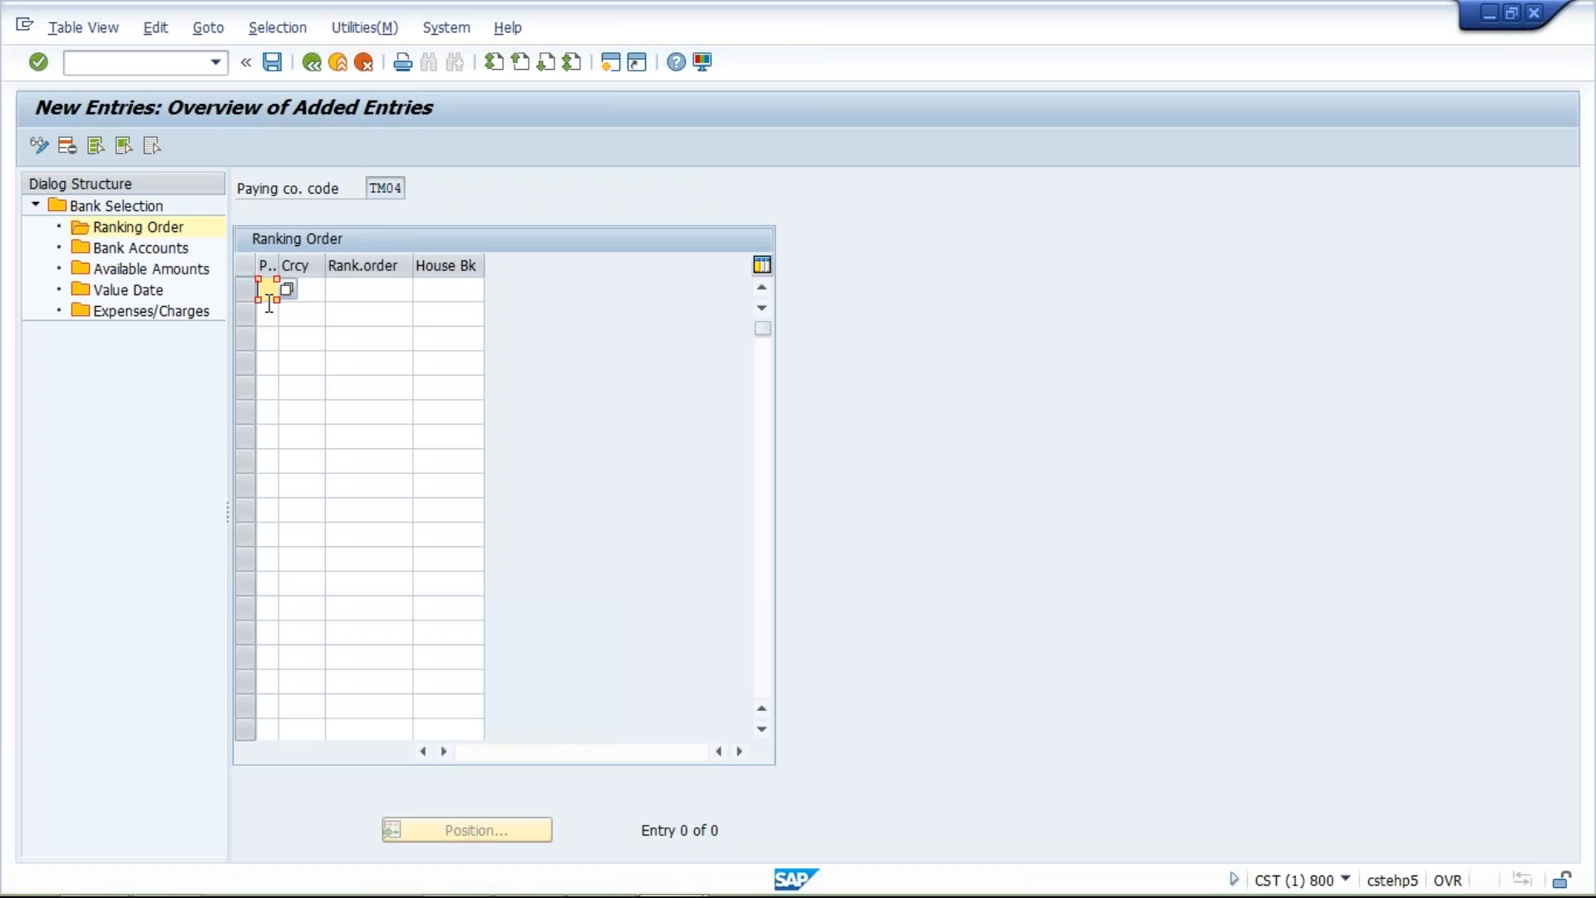
pyautogui.write('1')
pyautogui.press('Tab')
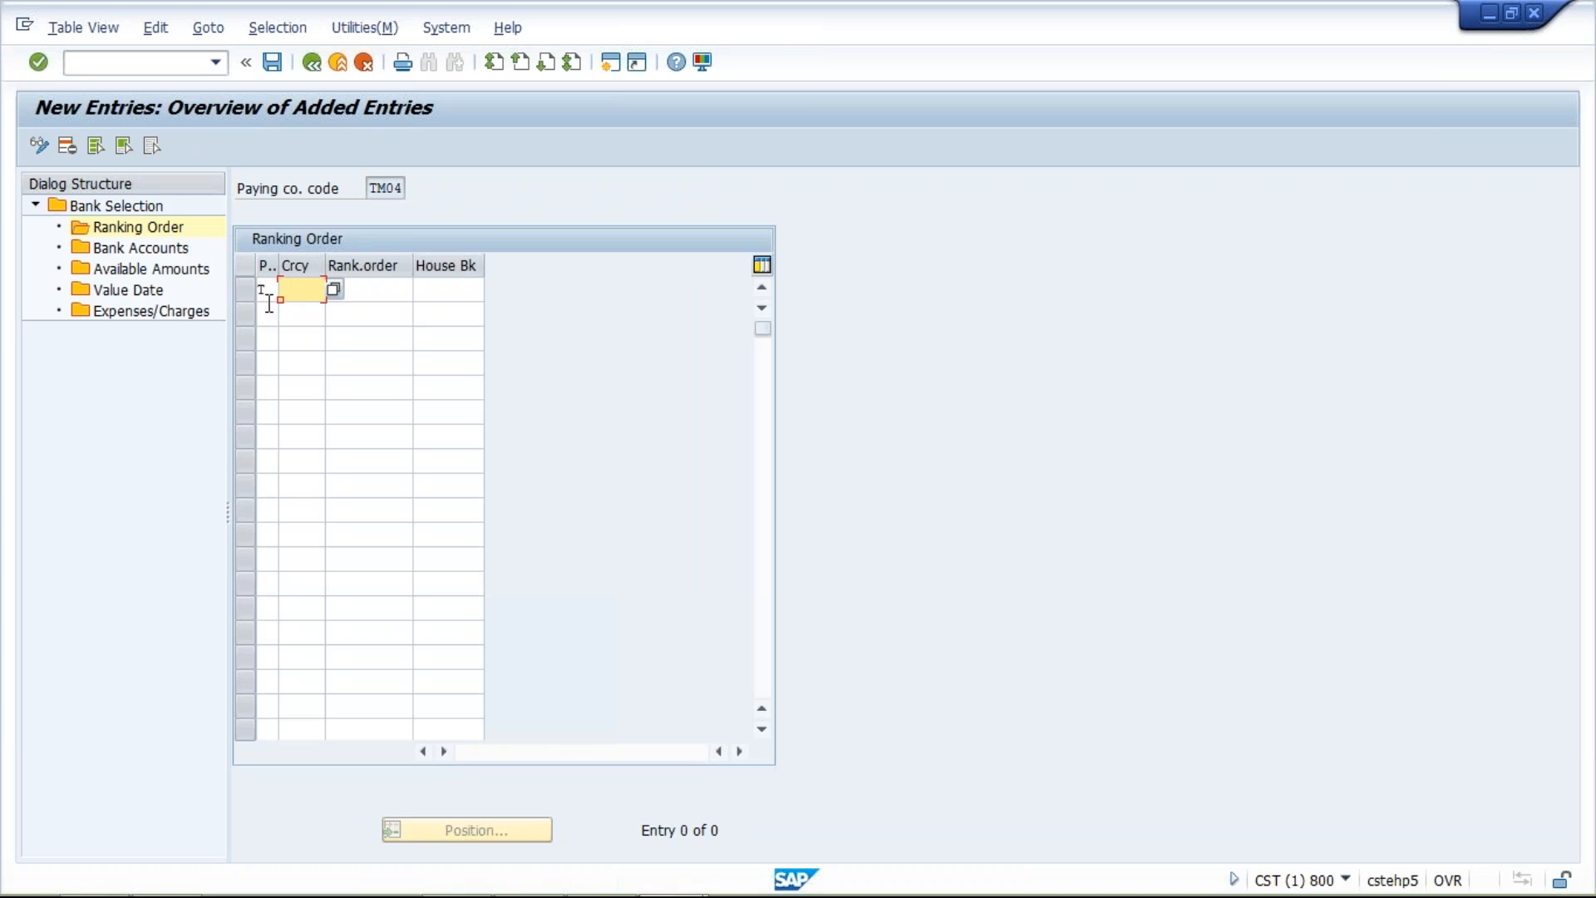
pyautogui.write('INR')
pyautogui.press('Tab')
pyautogui.write('1')
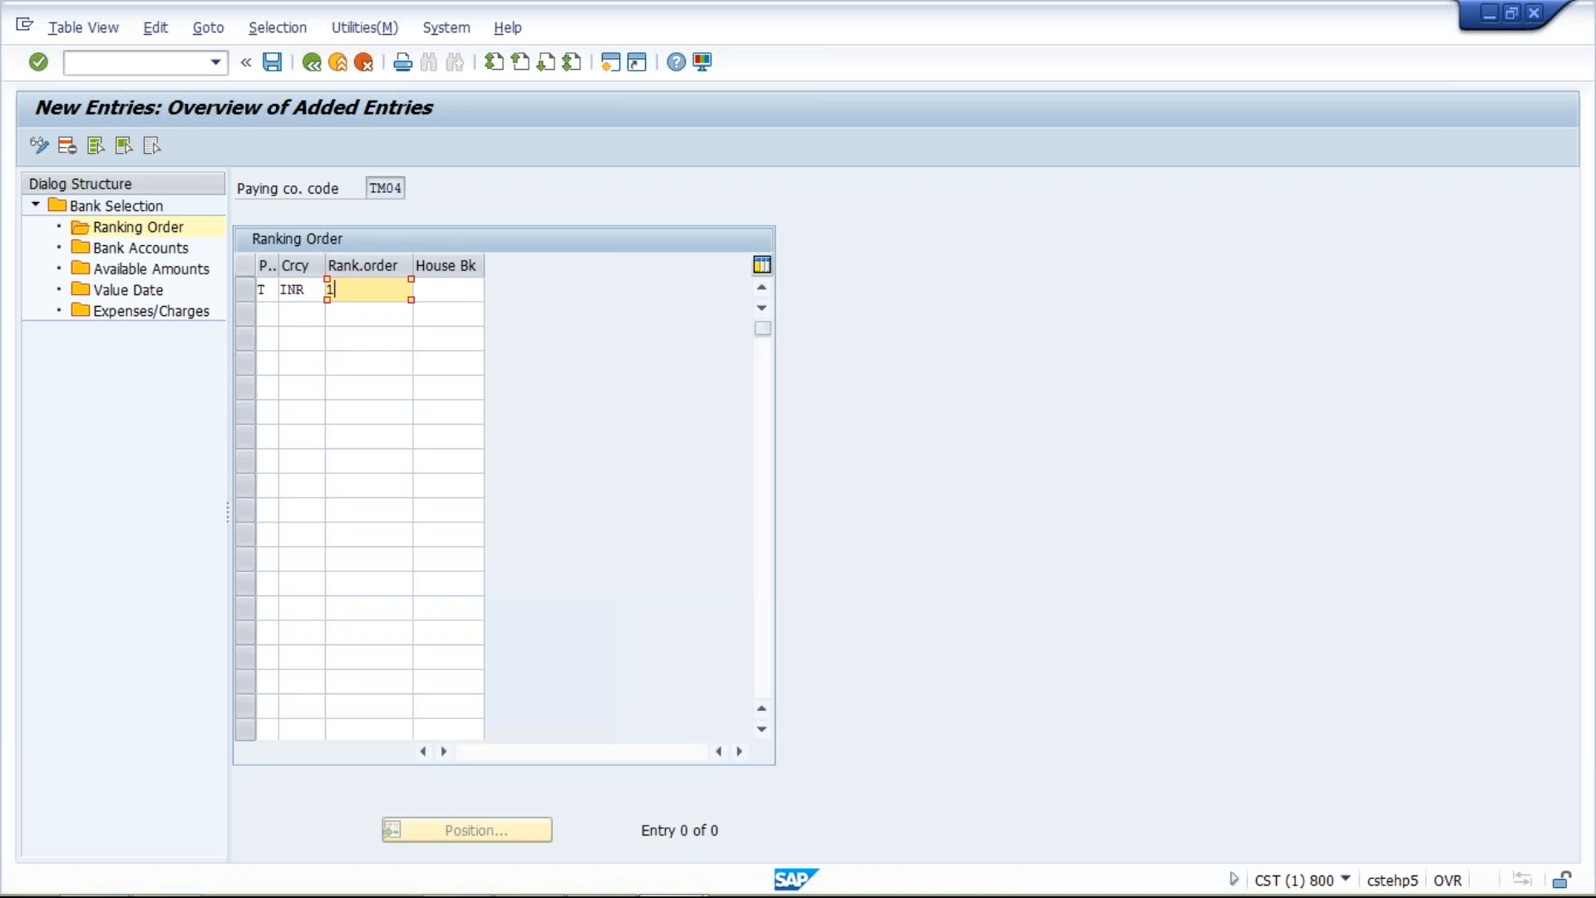
pyautogui.press('Tab')
pyautogui.write('HDFC')
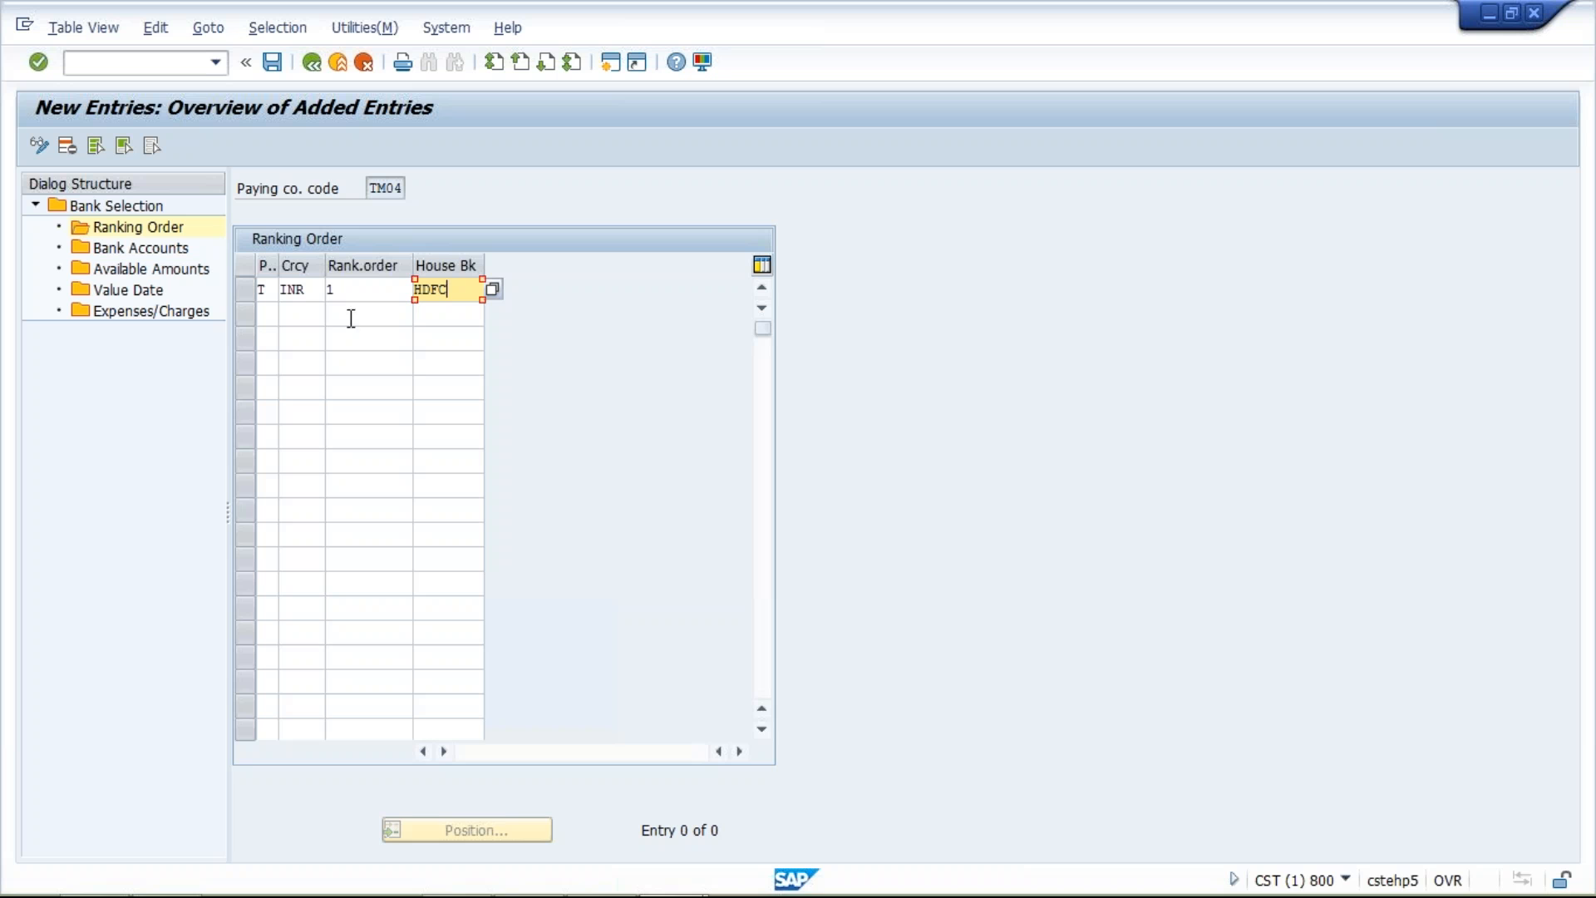
pyautogui.click(268, 314)
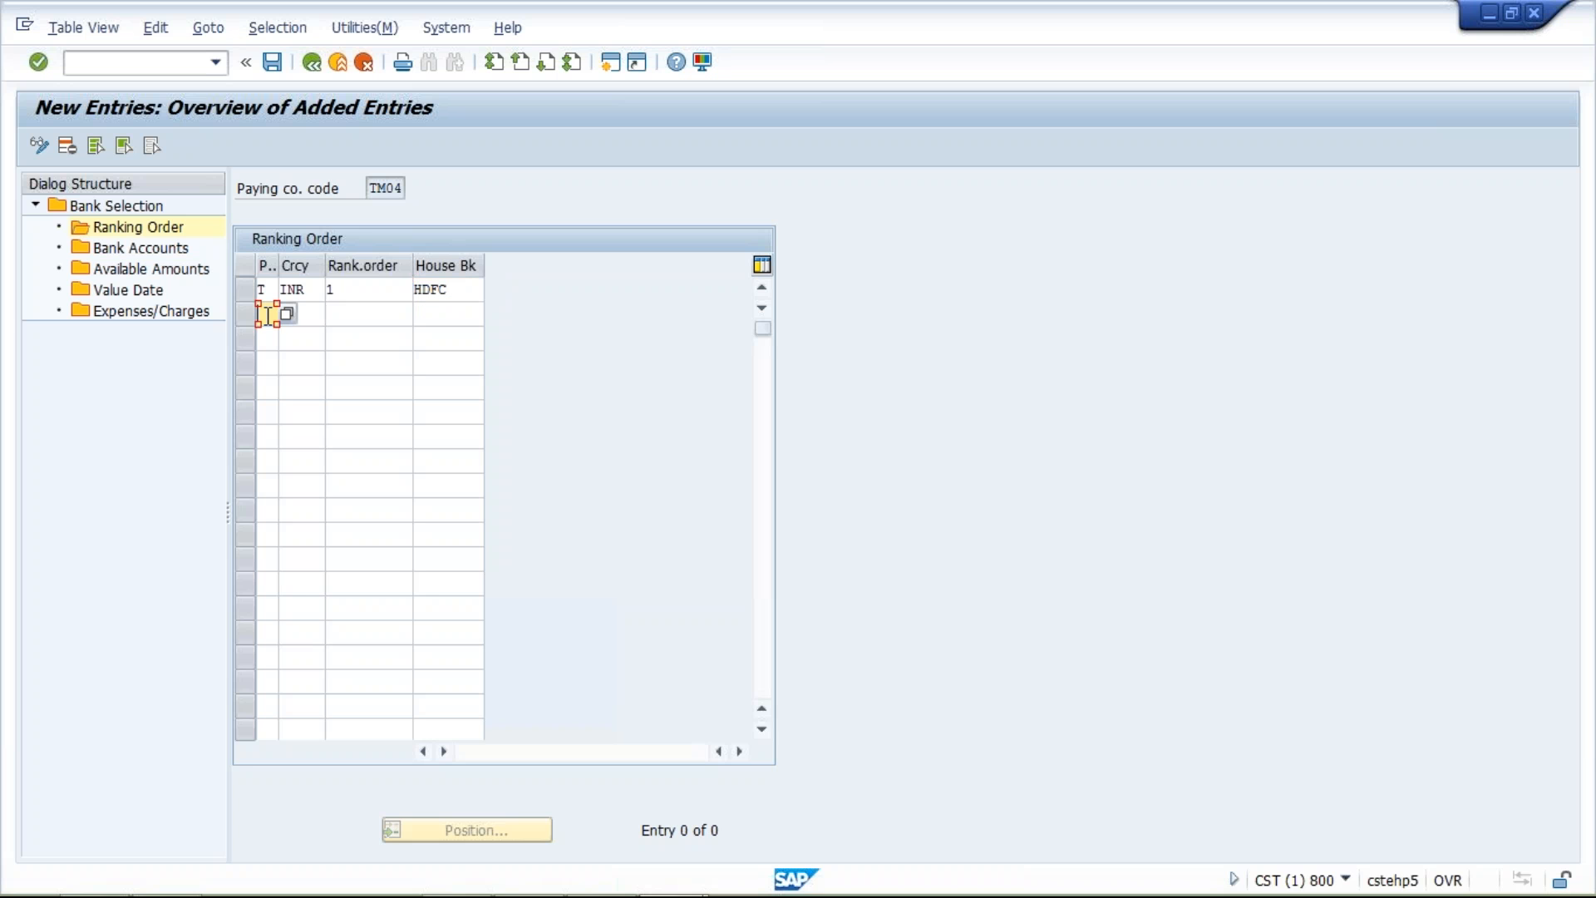
pyautogui.click(312, 315)
pyautogui.click(371, 317)
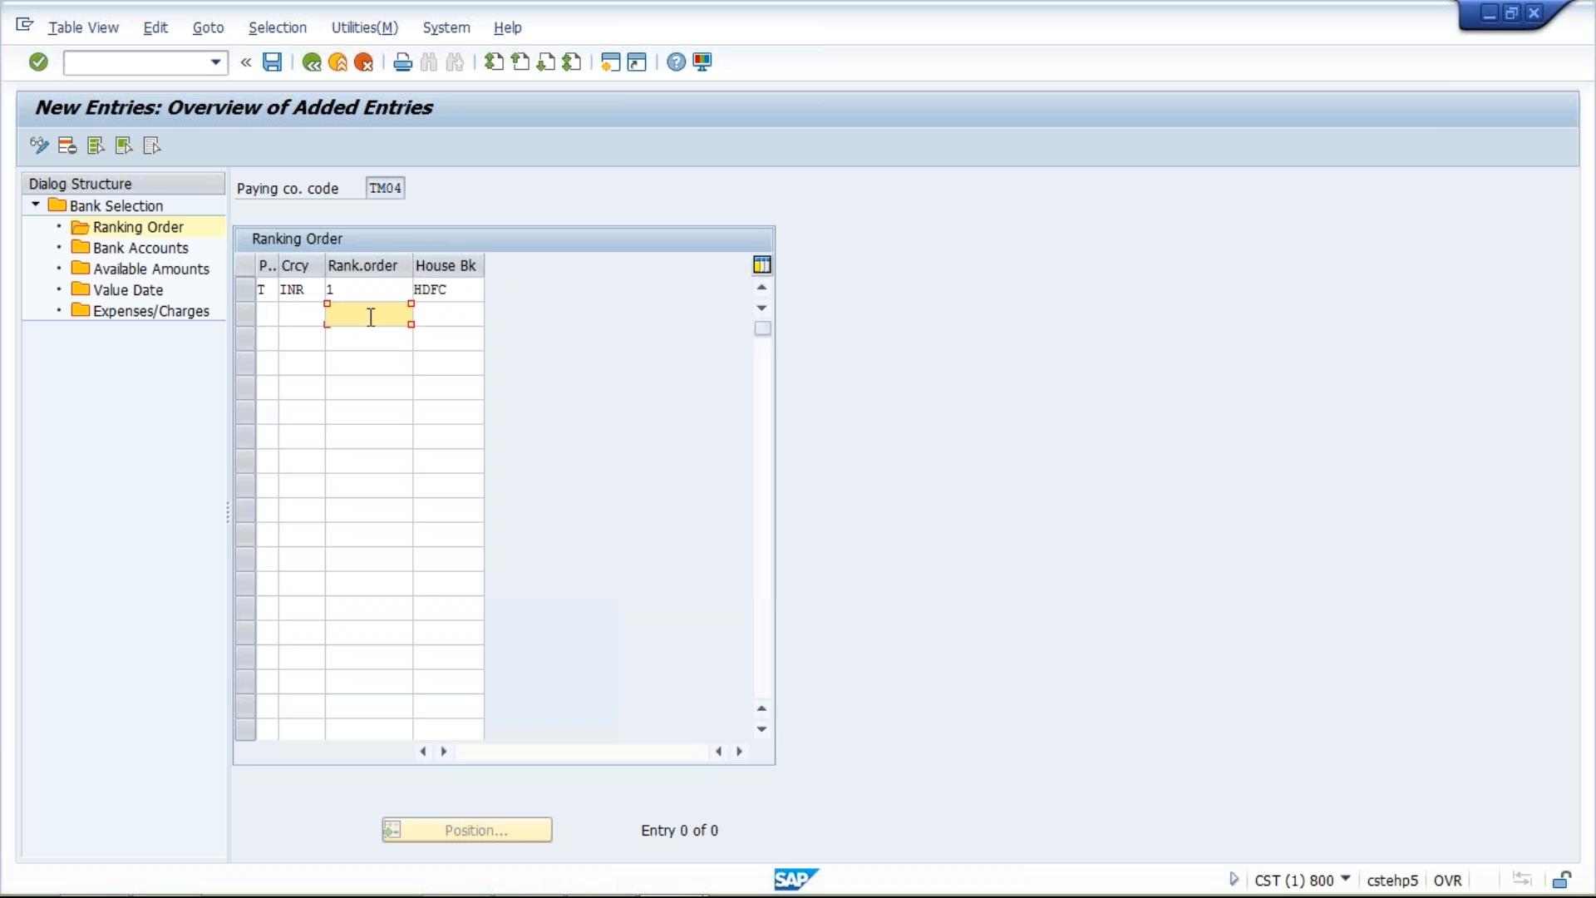
pyautogui.click(438, 316)
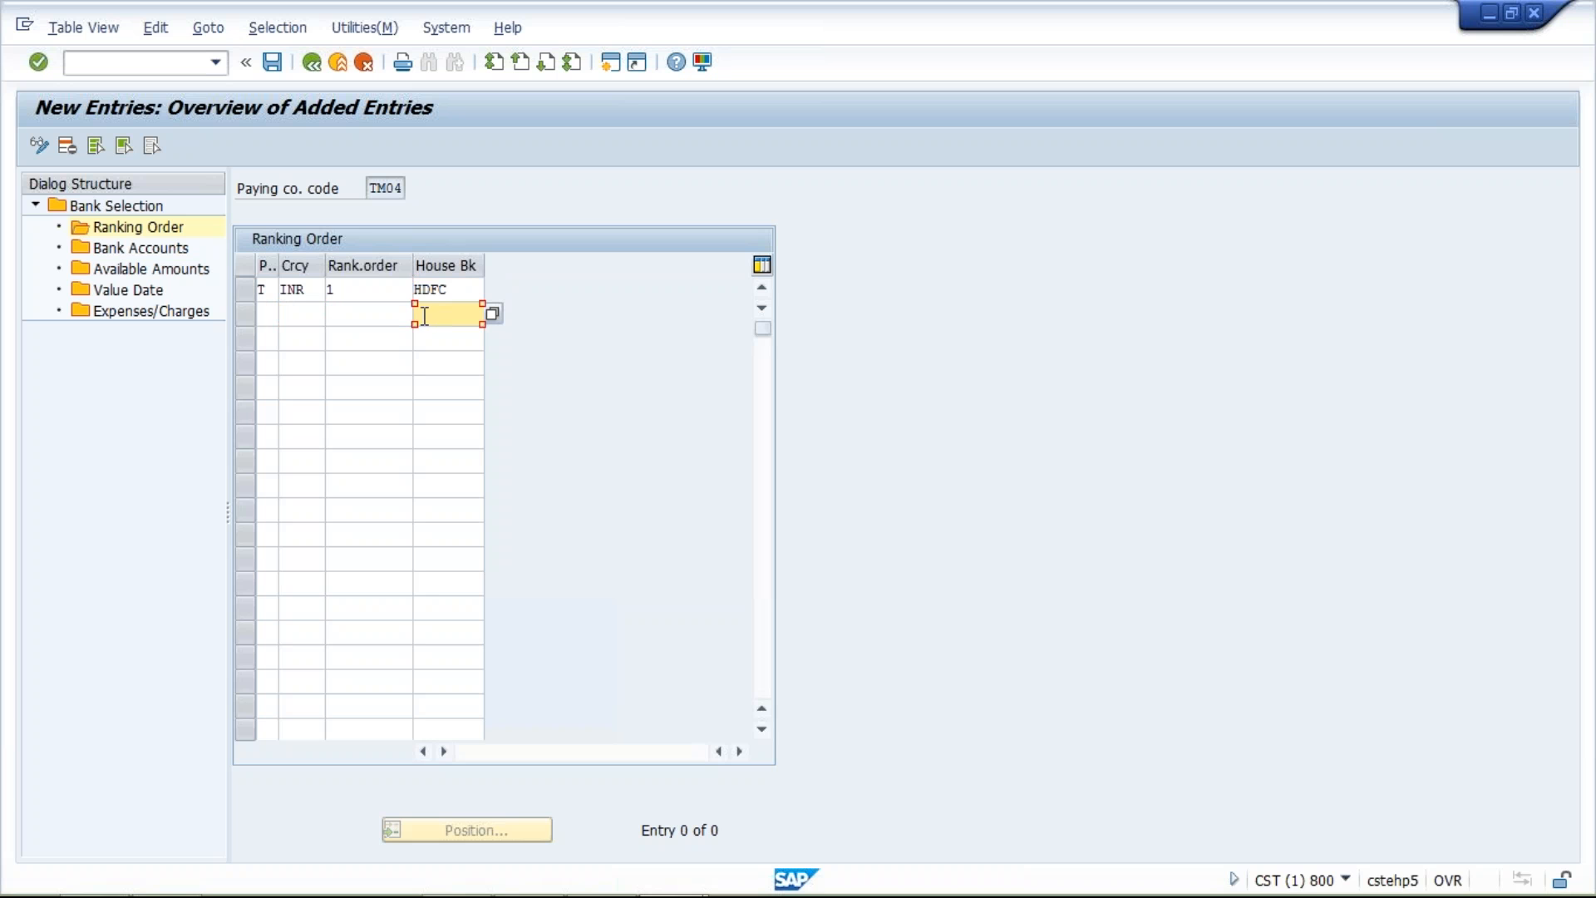
pyautogui.click(359, 290)
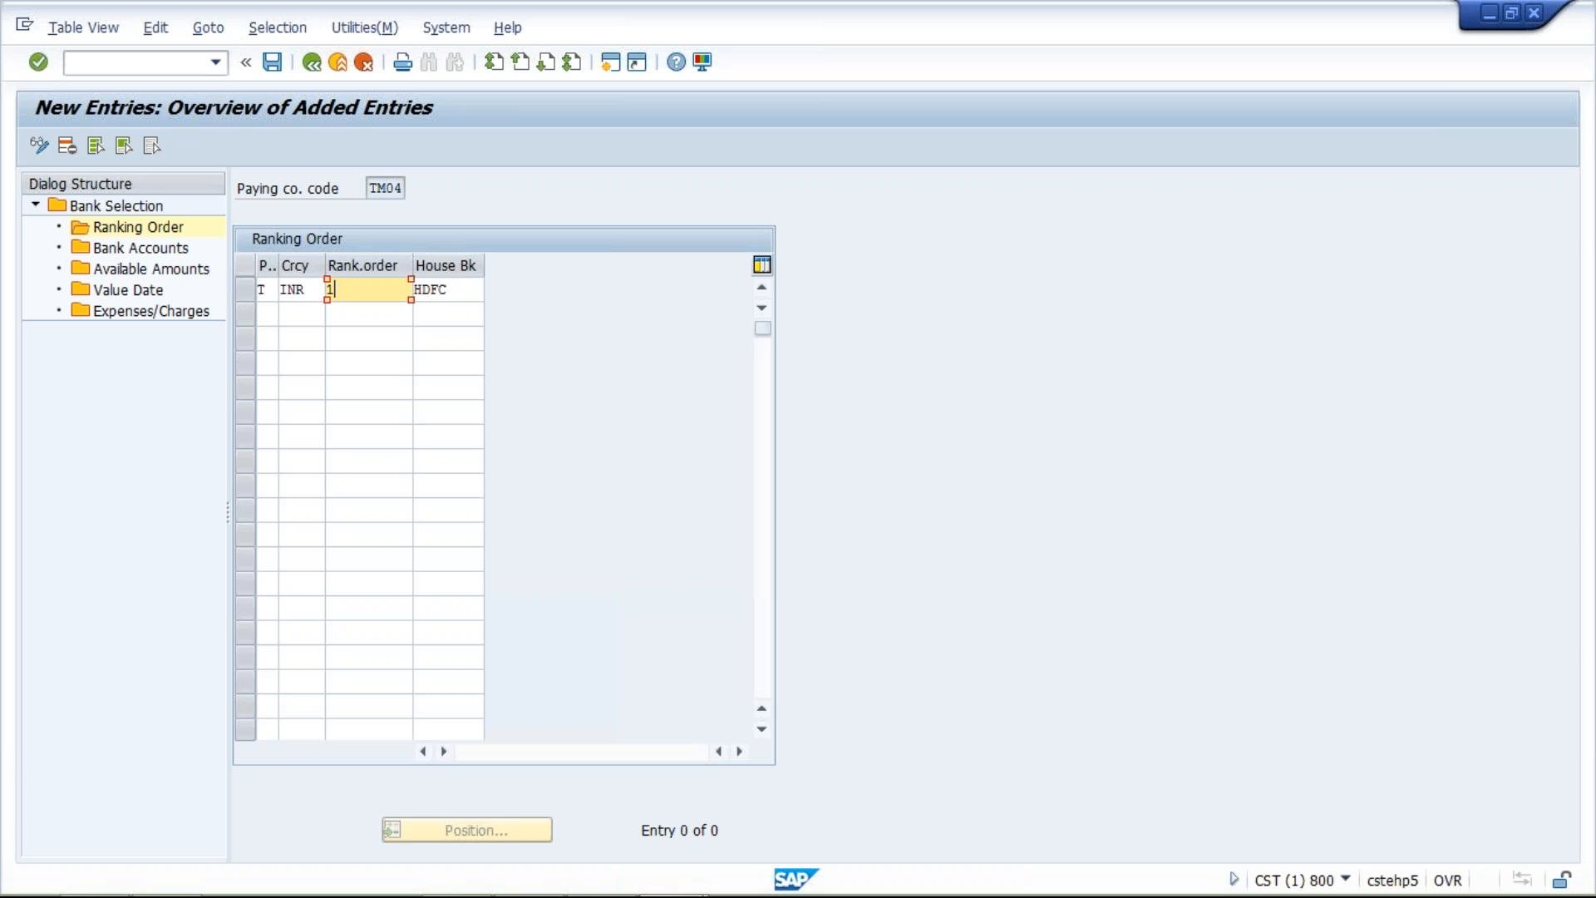
pyautogui.click(464, 289)
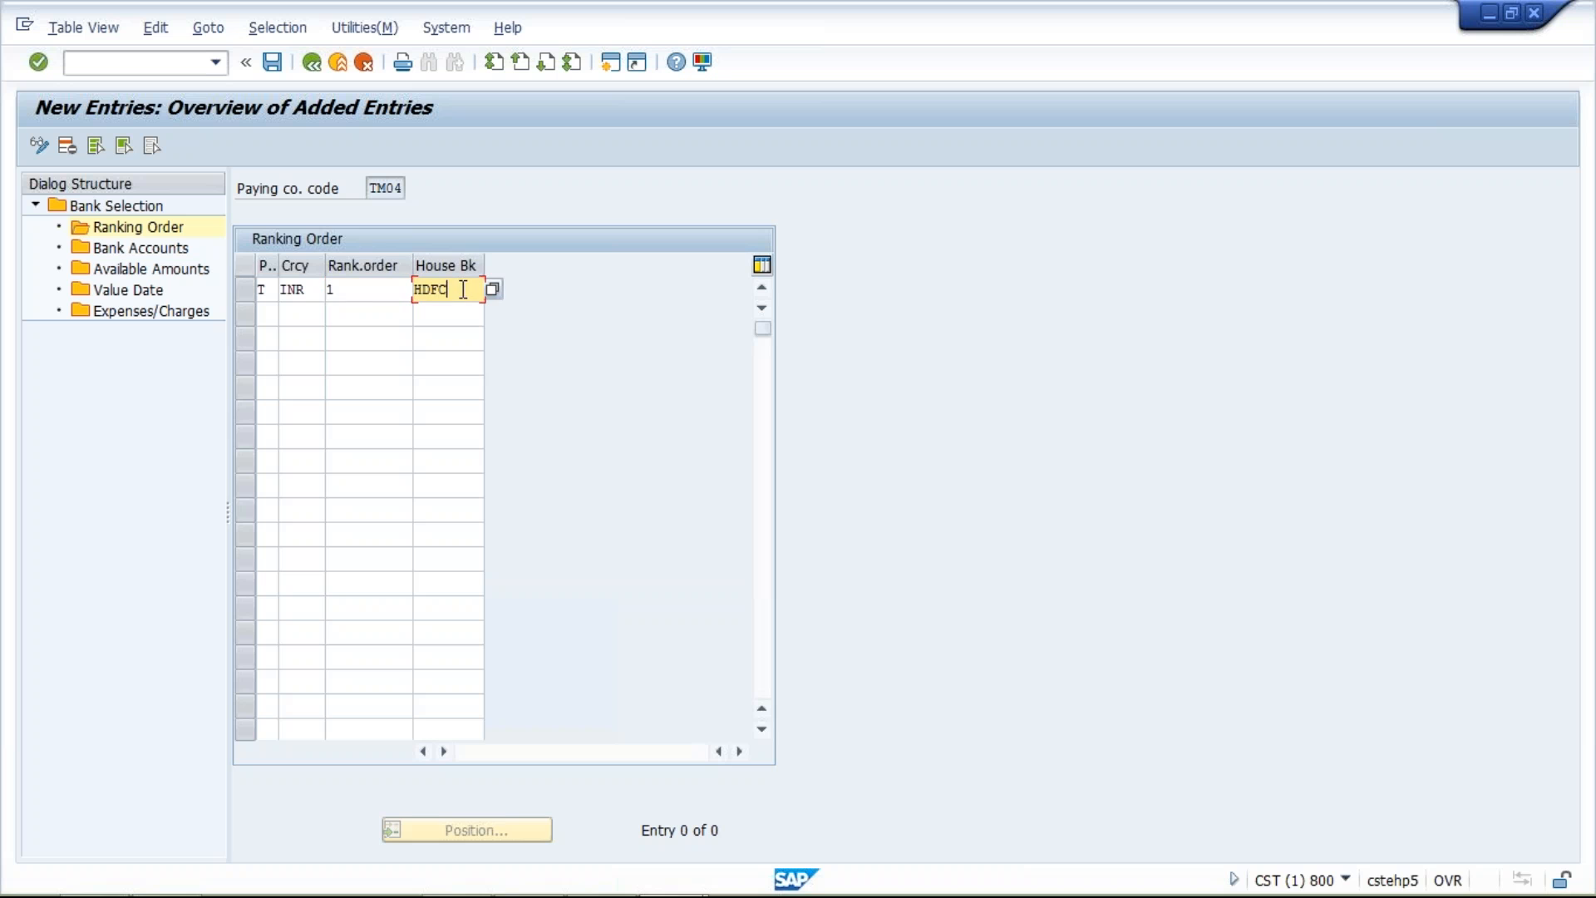
pyautogui.click(365, 296)
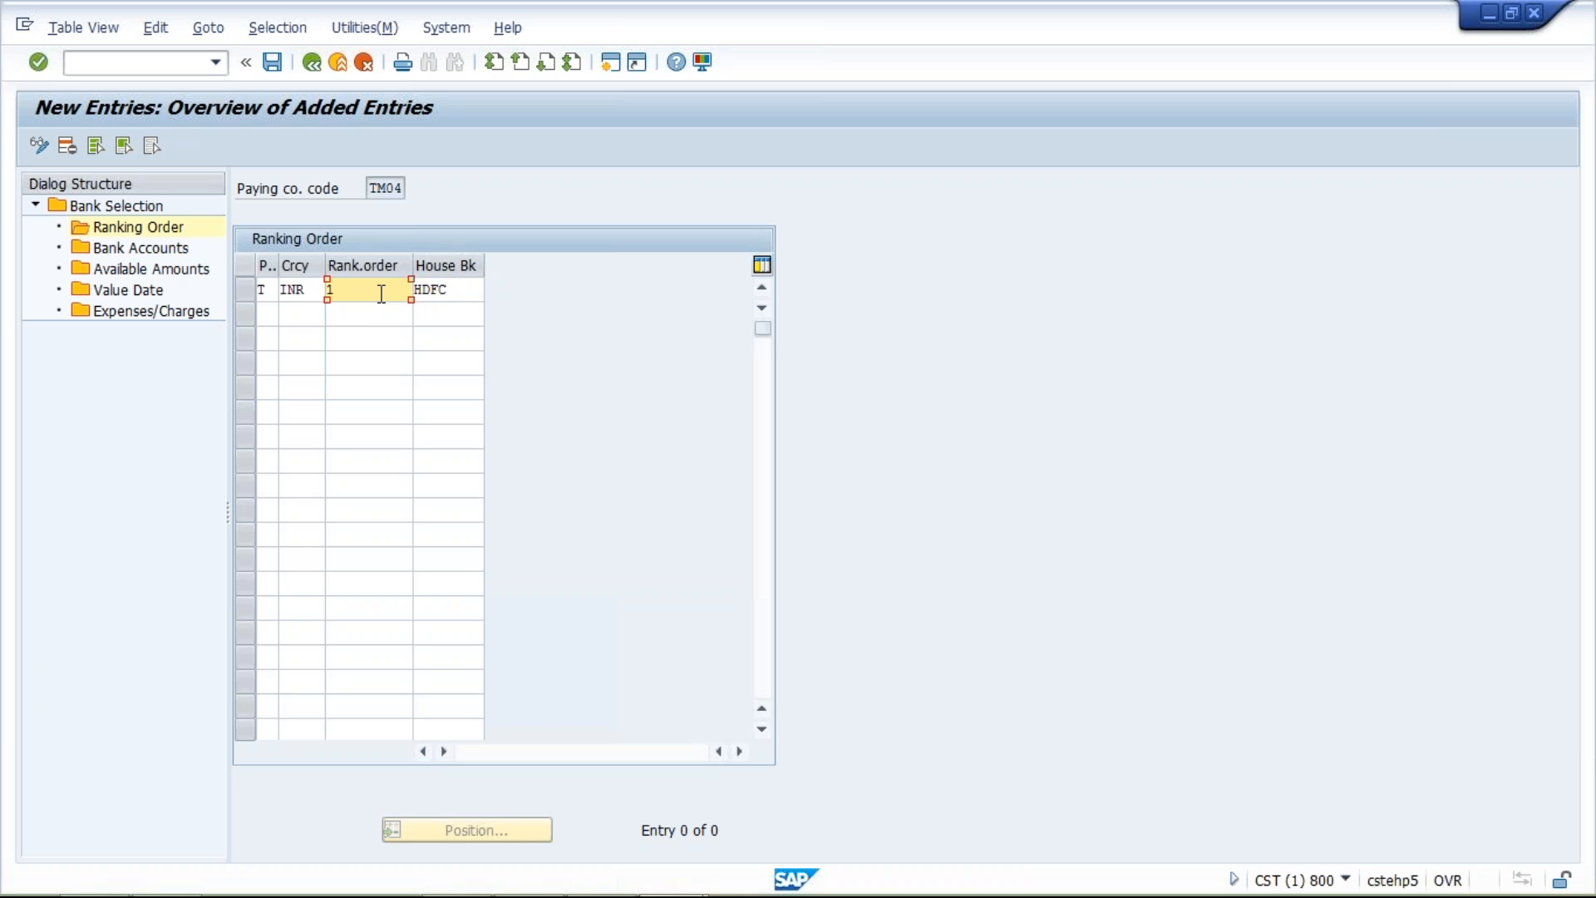
pyautogui.click(445, 292)
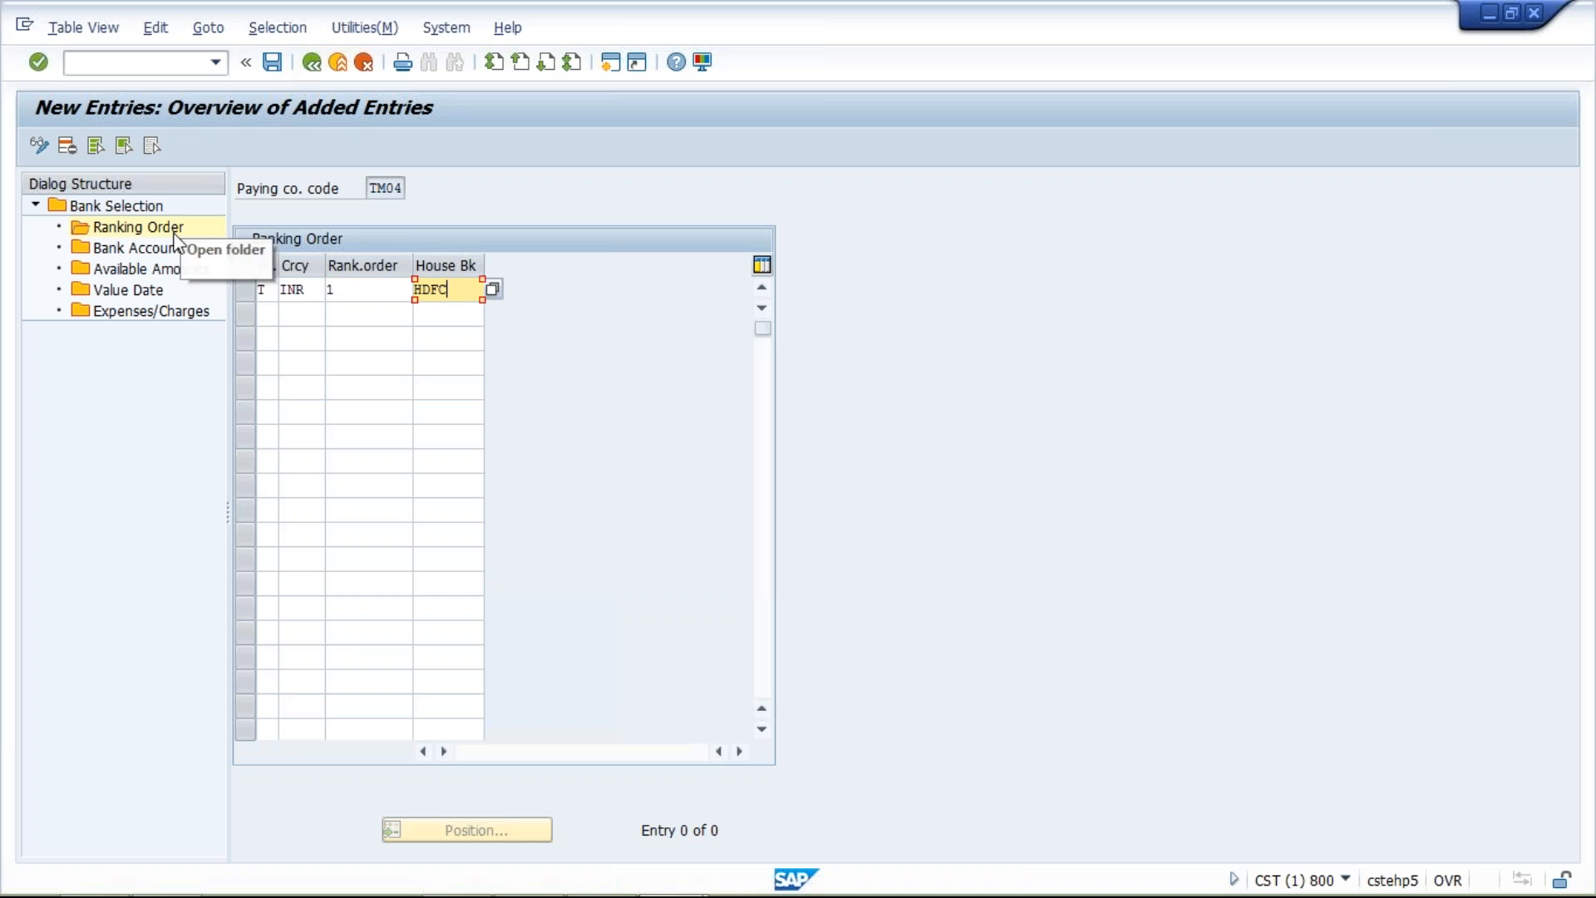
# Start a new bank accounts entry for TM04 with house bank HDFC, payment method T, and currency INR
pyautogui.doubleClick(152, 249)
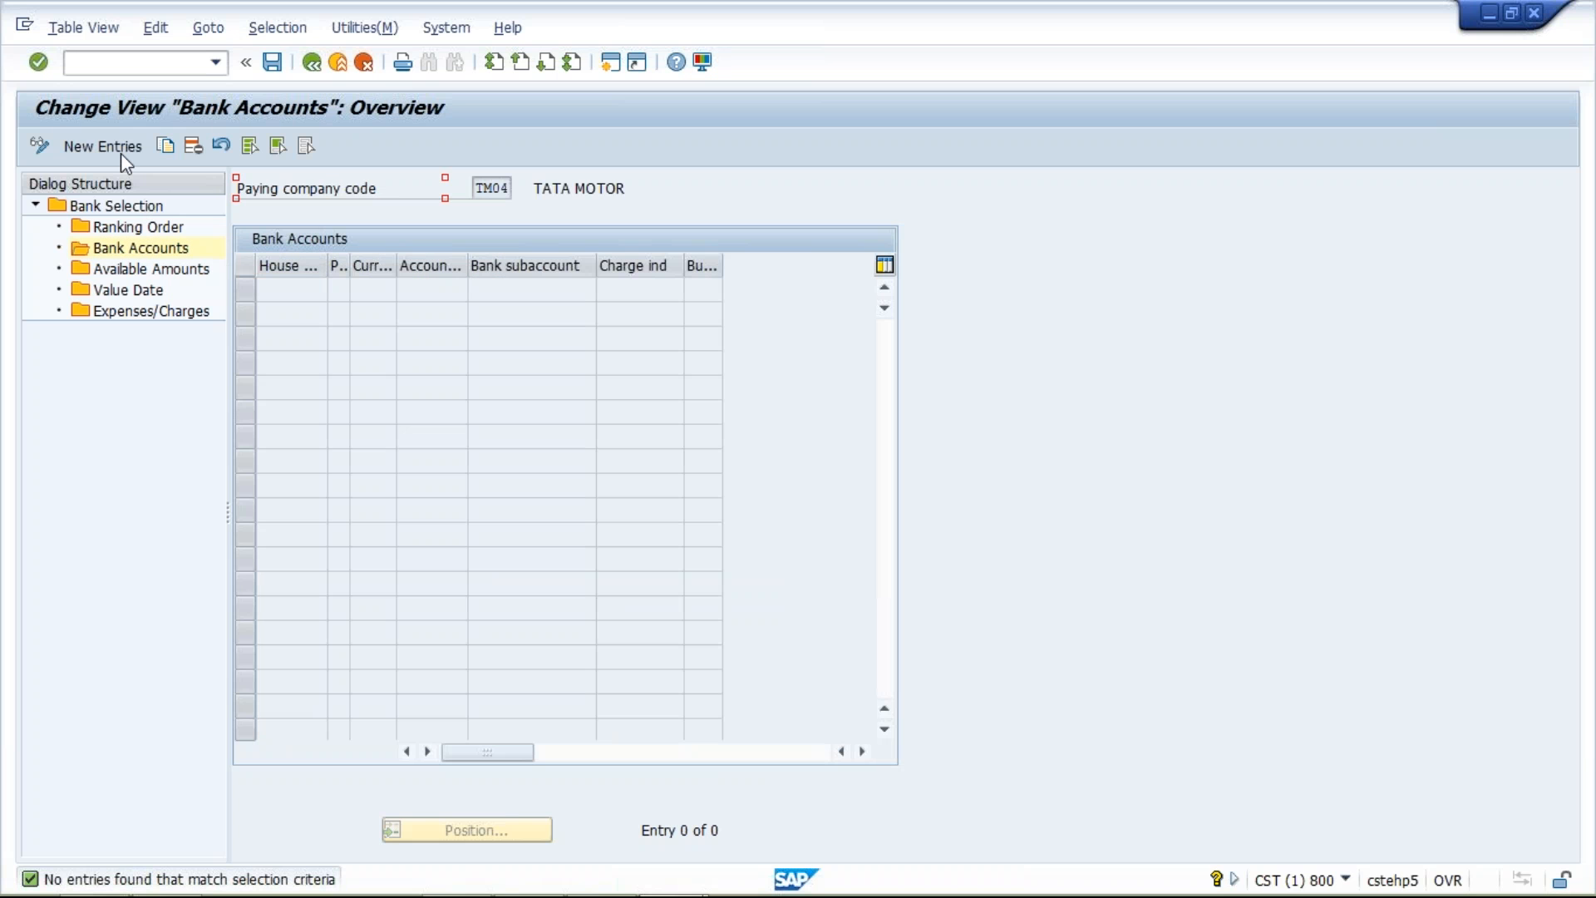
pyautogui.click(121, 153)
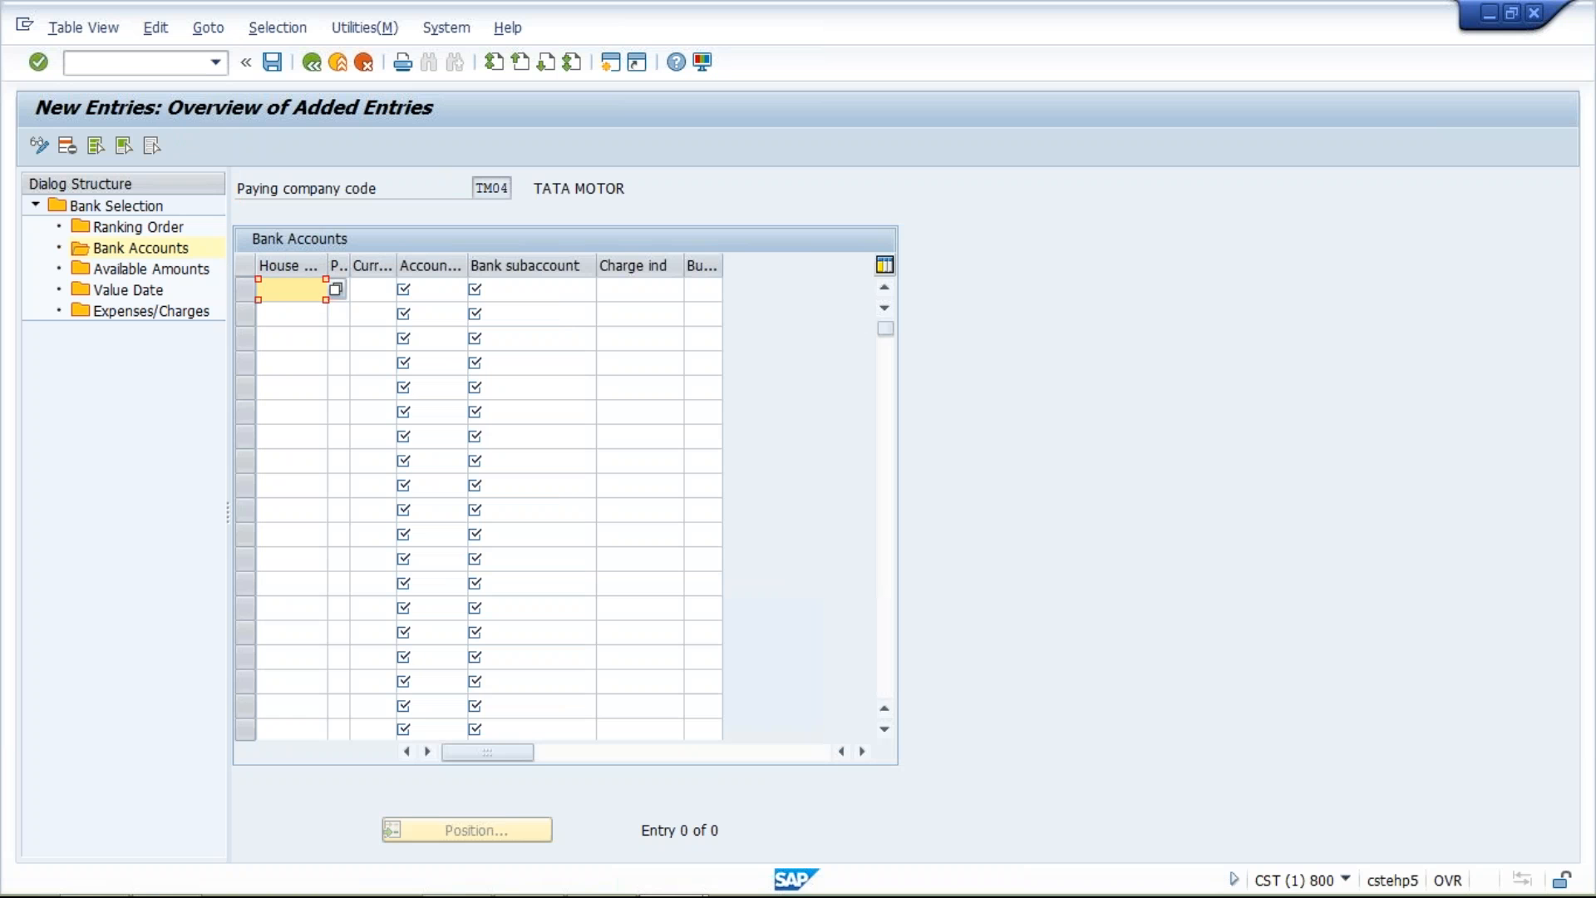
pyautogui.write('HDFC')
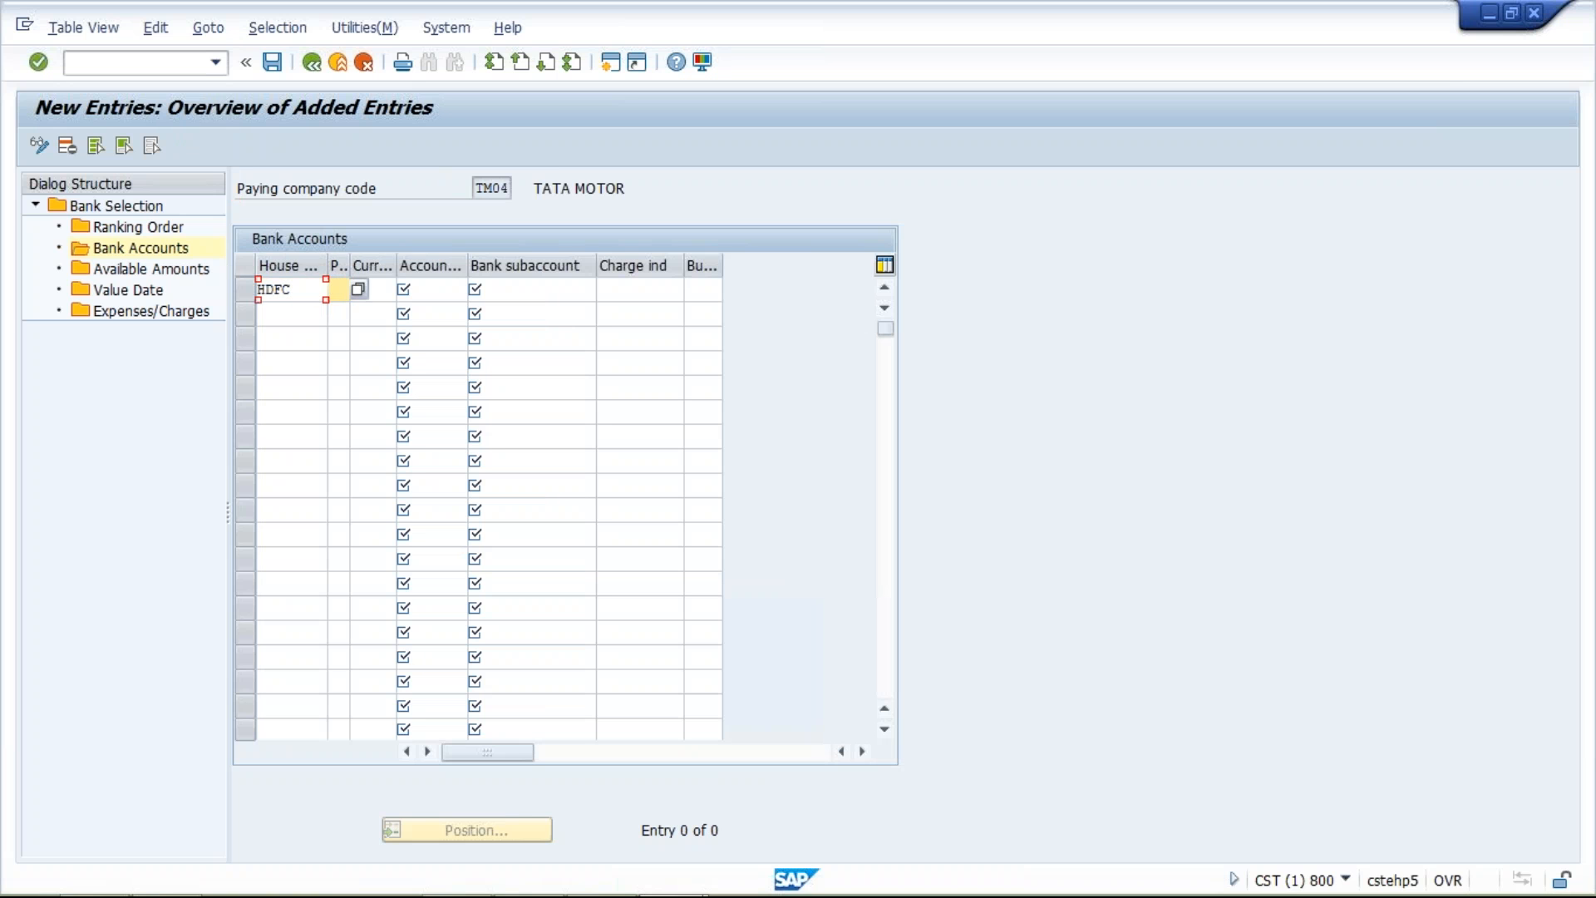
pyautogui.press('Tab')
pyautogui.write('T')
pyautogui.press('Tab')
pyautogui.write('I')
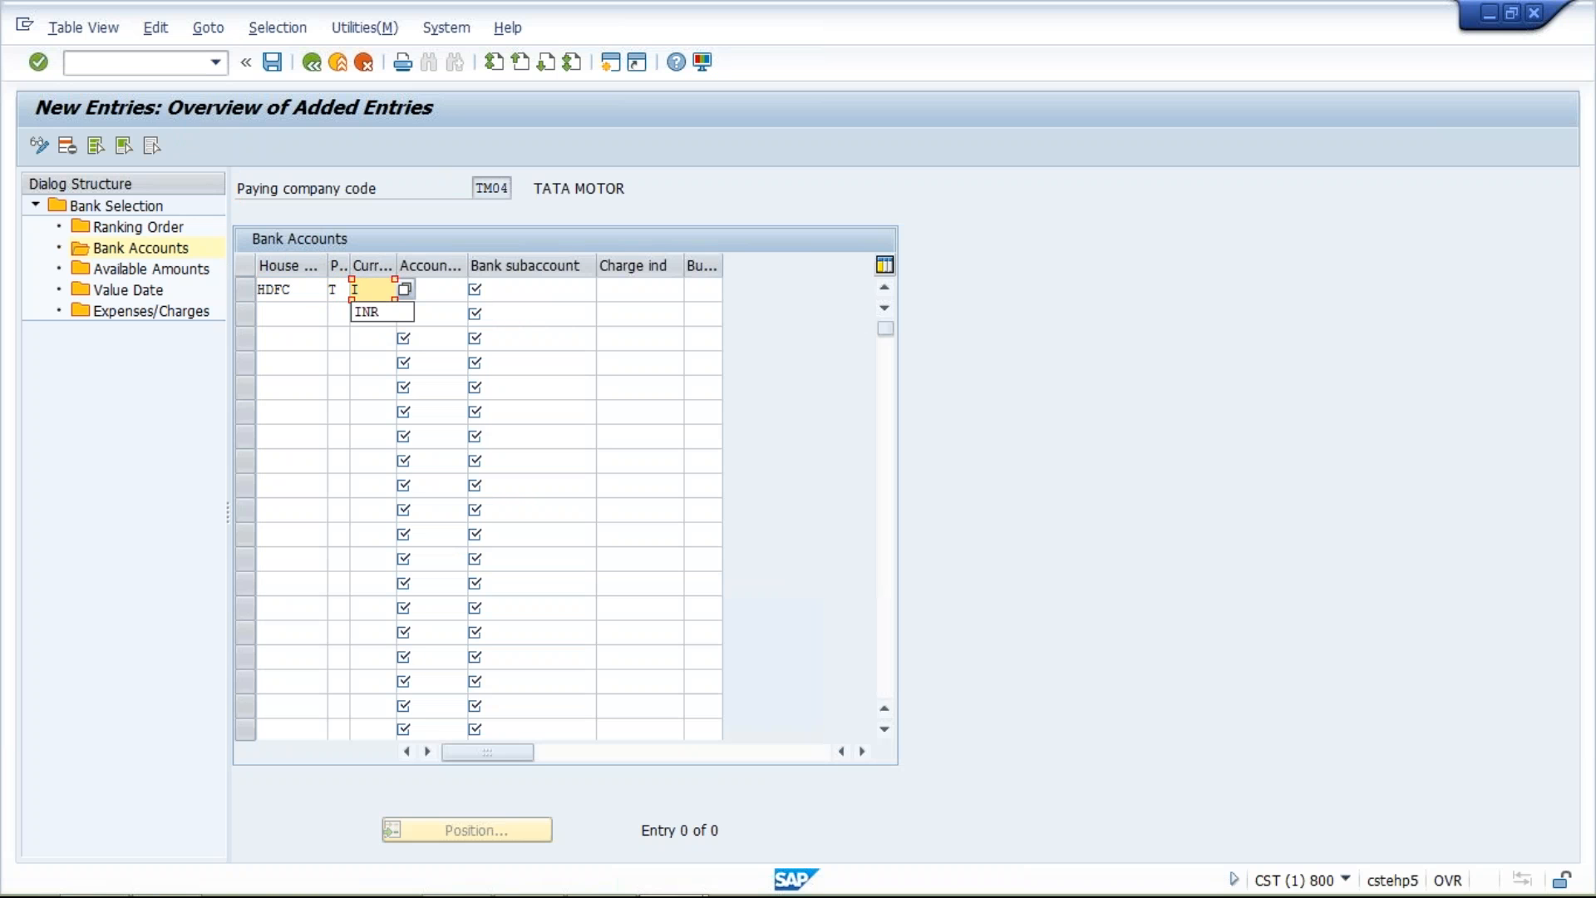
pyautogui.click(374, 312)
pyautogui.press('Tab')
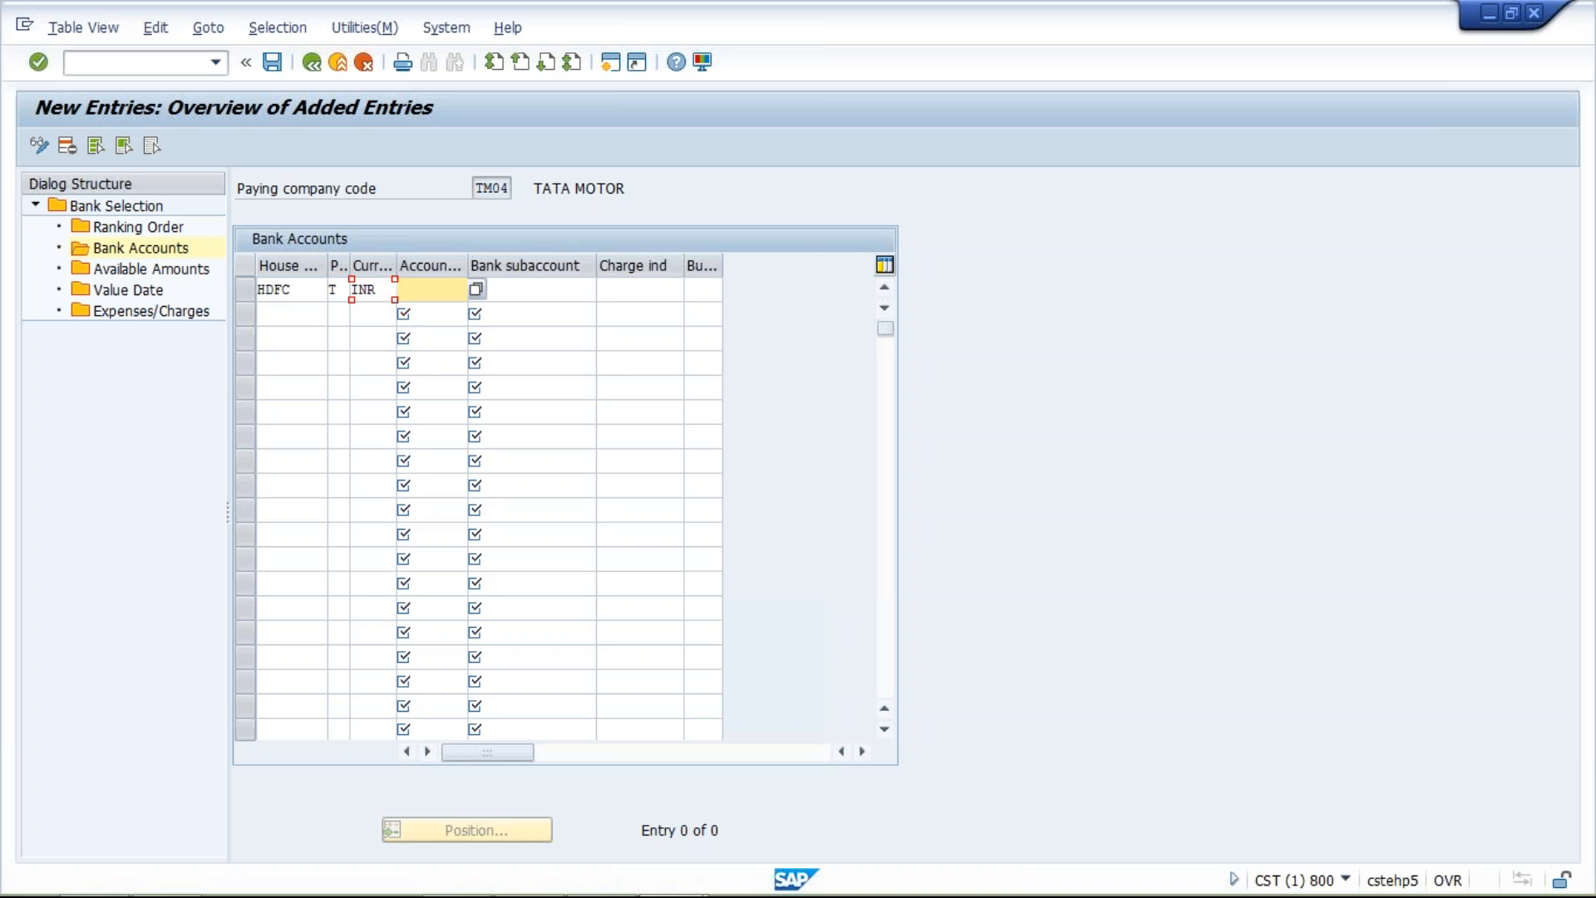
# Complete the bank accounts entry with account ID HDFC1 and bank subaccount 1000, widening the account ID column to show its heading
pyautogui.write('H')
pyautogui.click(416, 313)
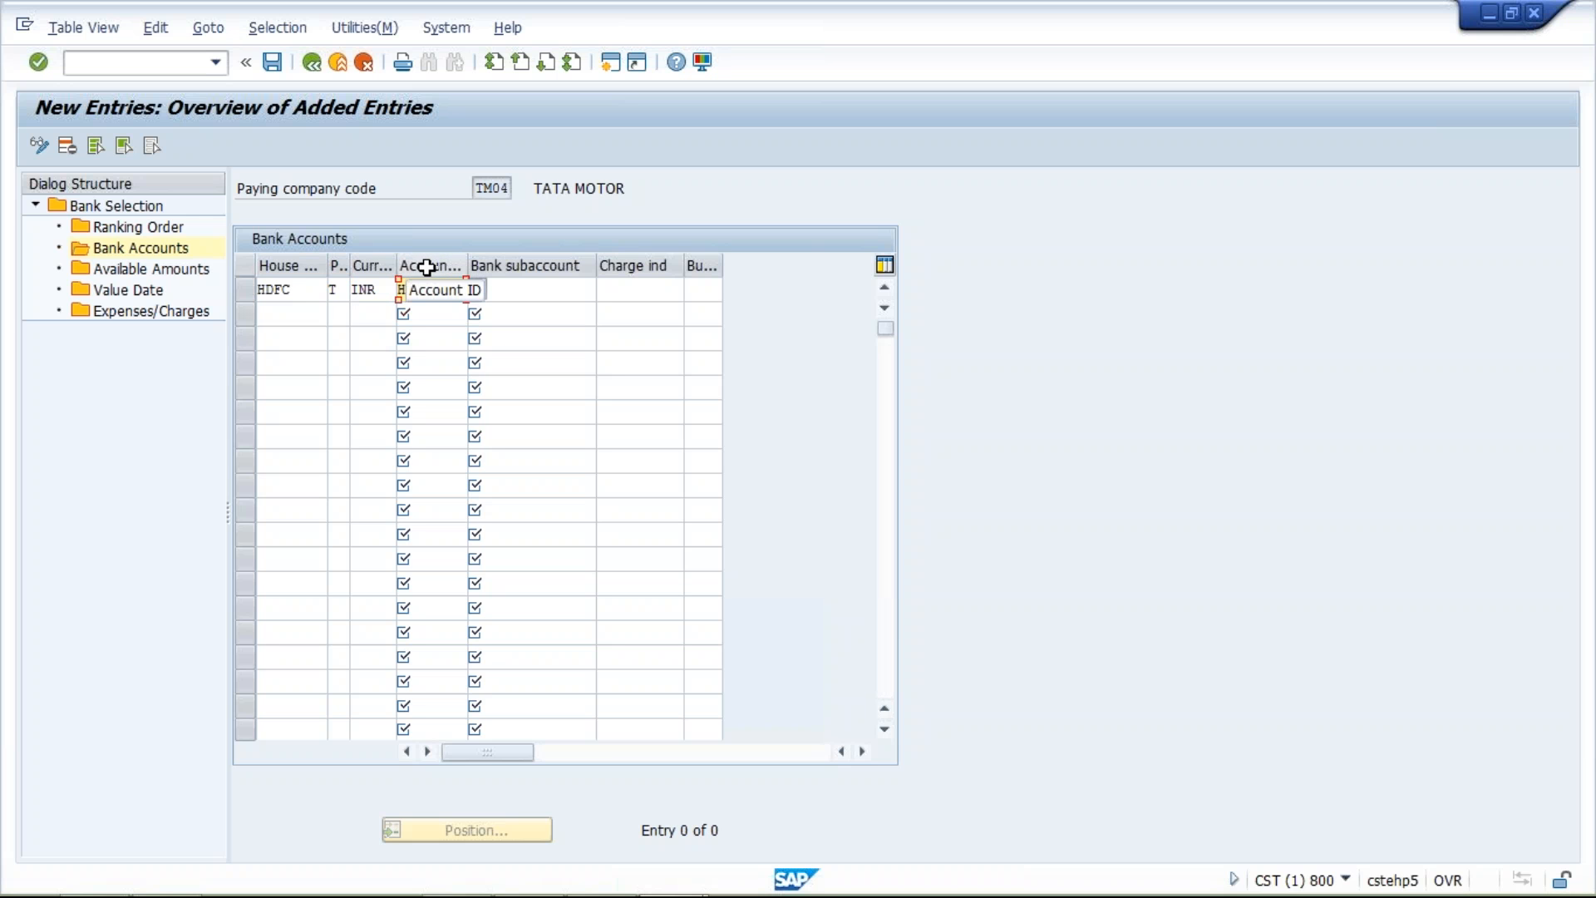
pyautogui.moveTo(466, 260); pyautogui.dragTo(484, 260)
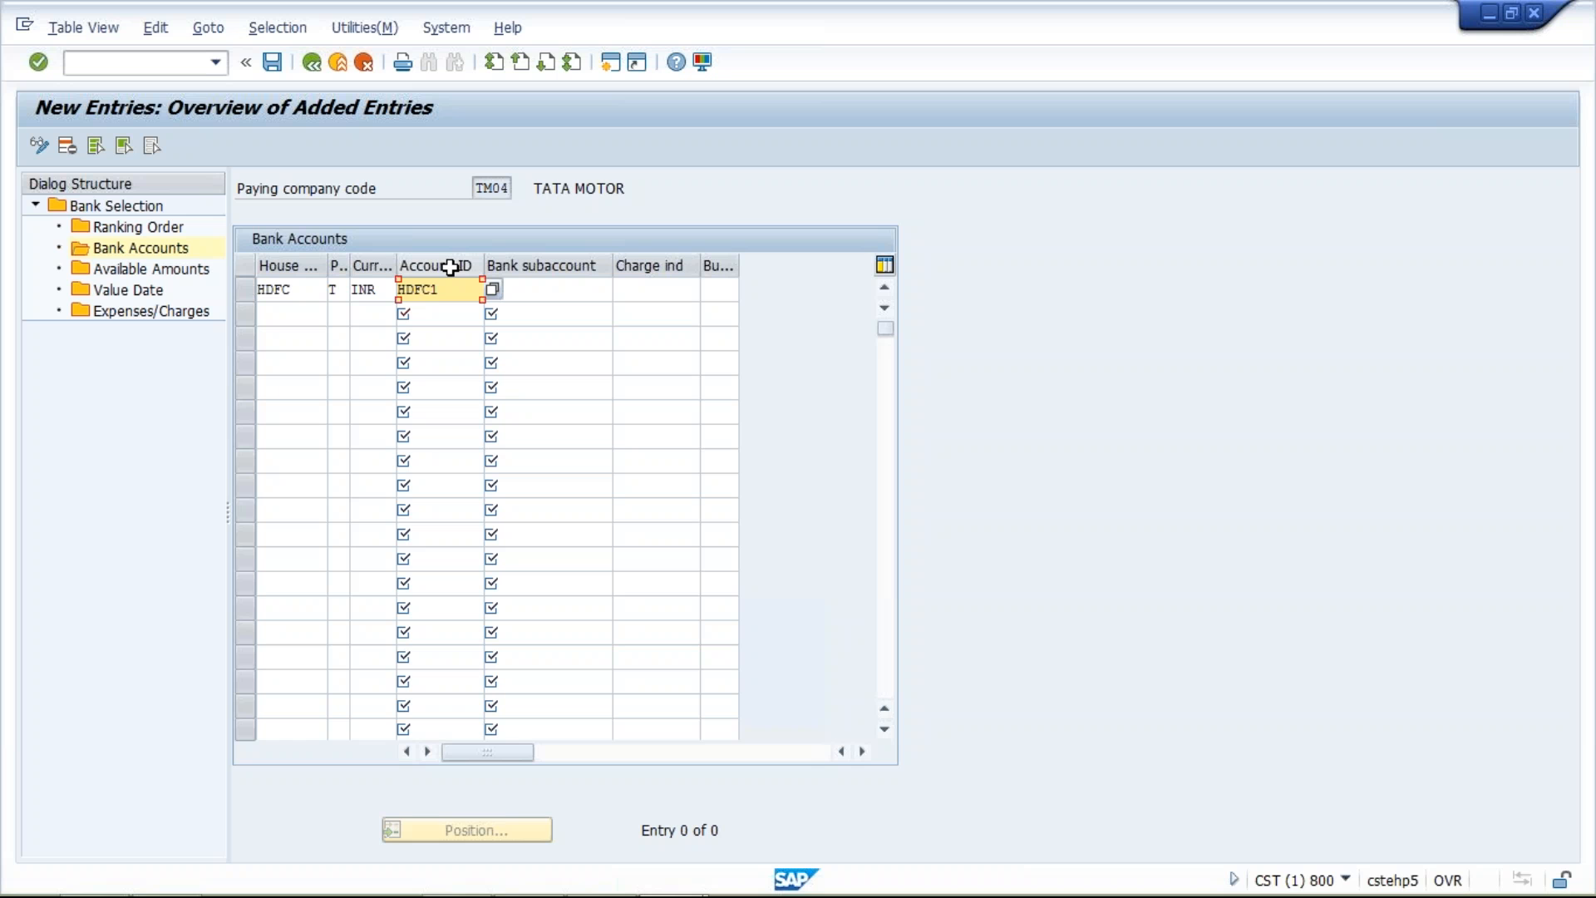
pyautogui.click(538, 288)
pyautogui.click(538, 289)
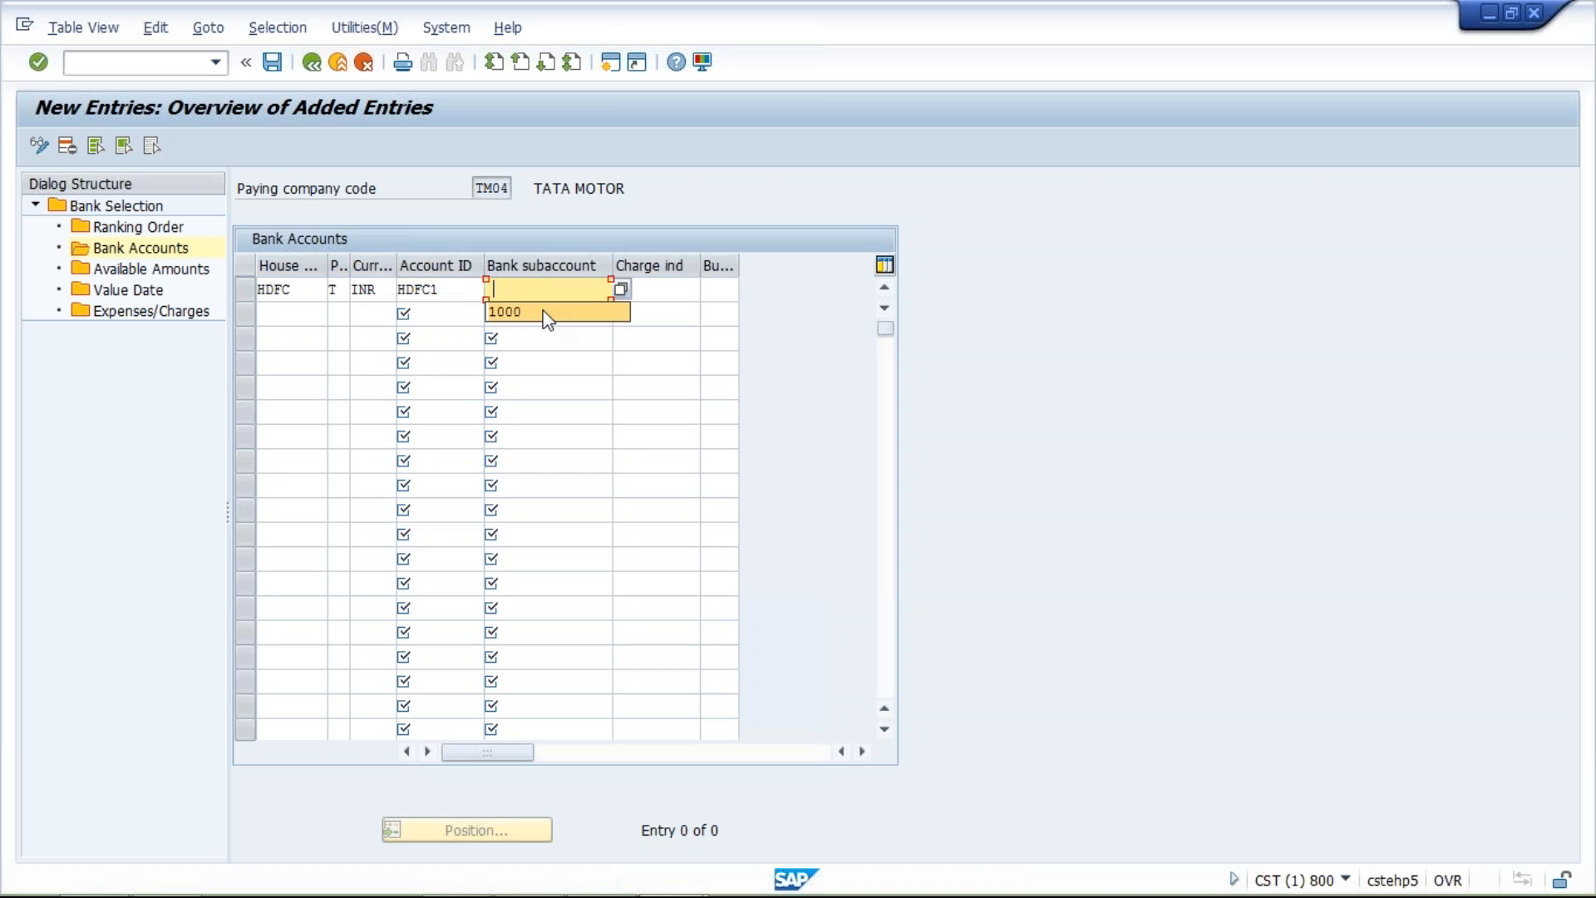
pyautogui.click(545, 313)
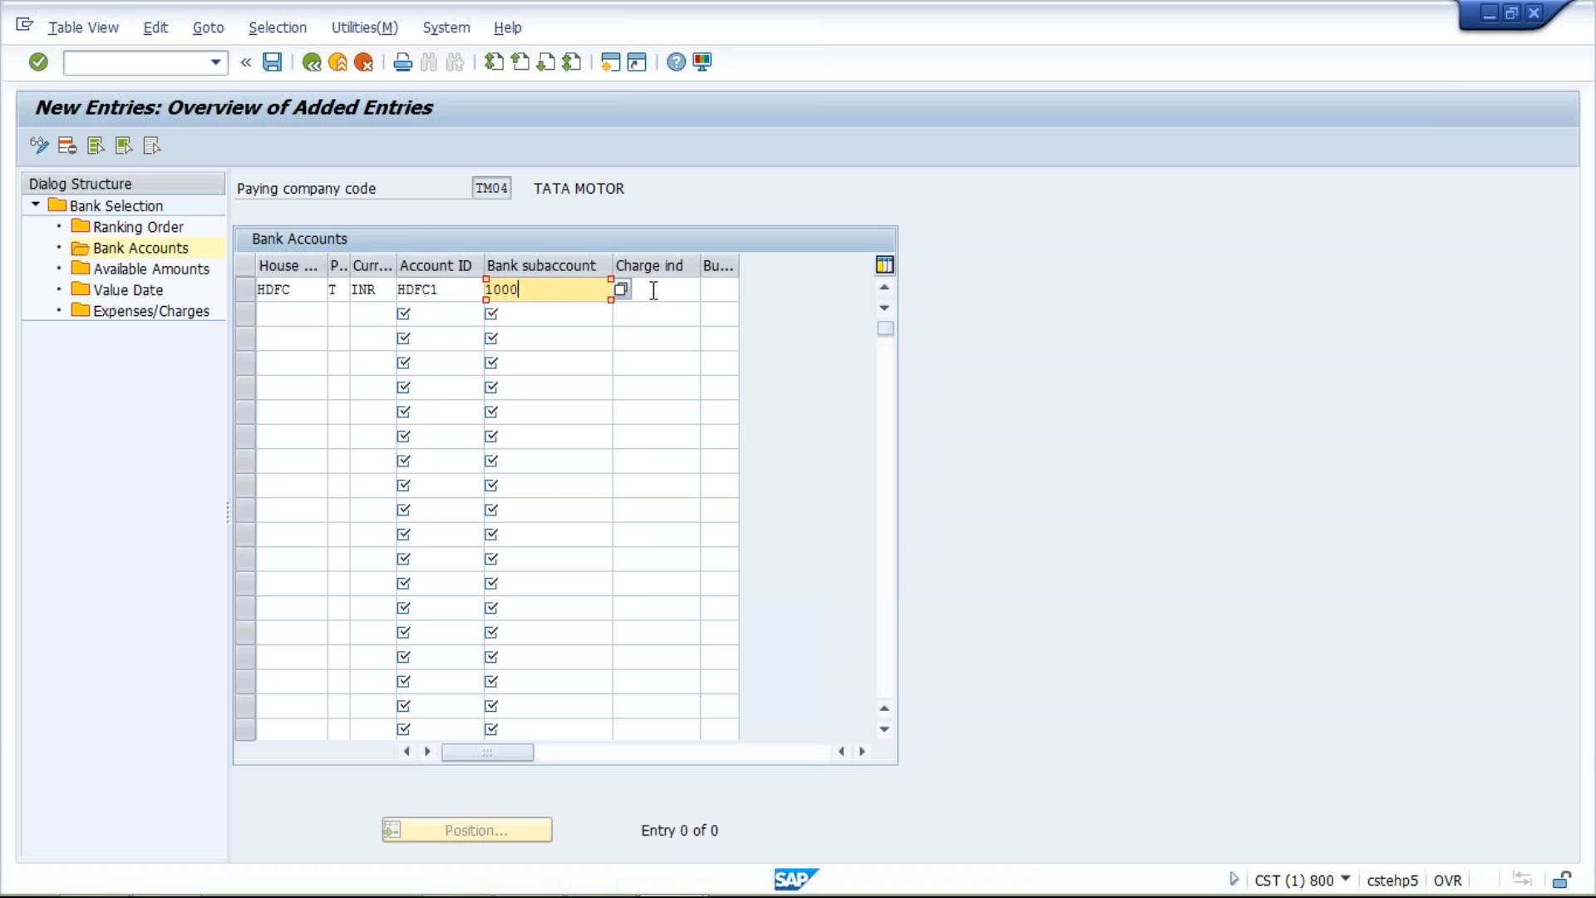
pyautogui.hotkey('ctrl', 's')
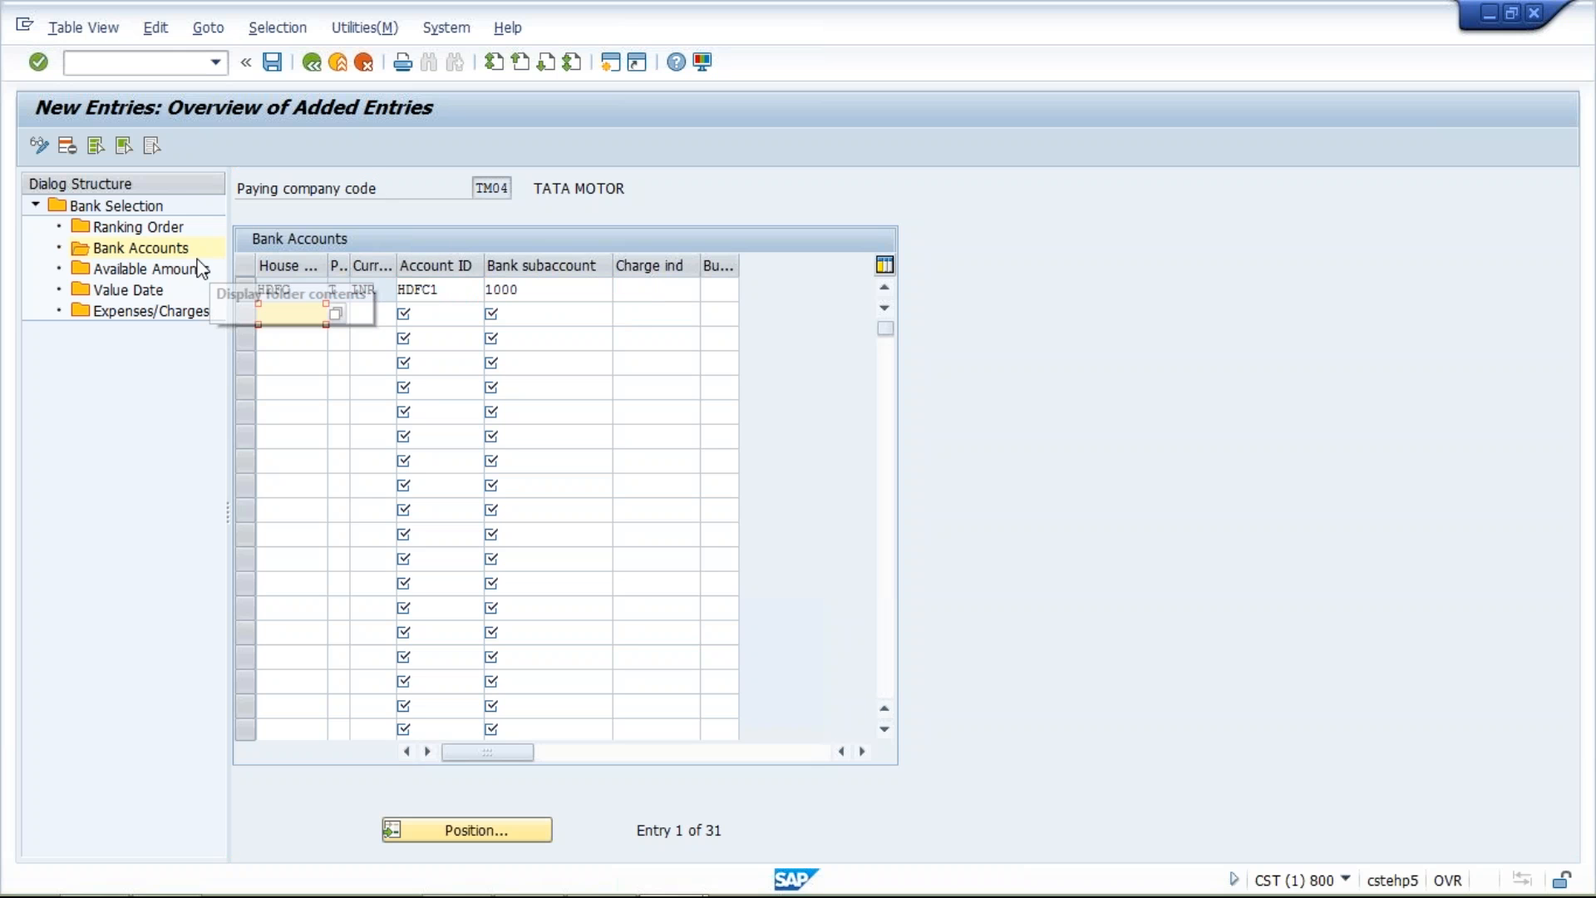
# Start a new available amounts entry for TM04 with house bank HDFC, account ID HDFC1, and 999 days
pyautogui.doubleClick(191, 274)
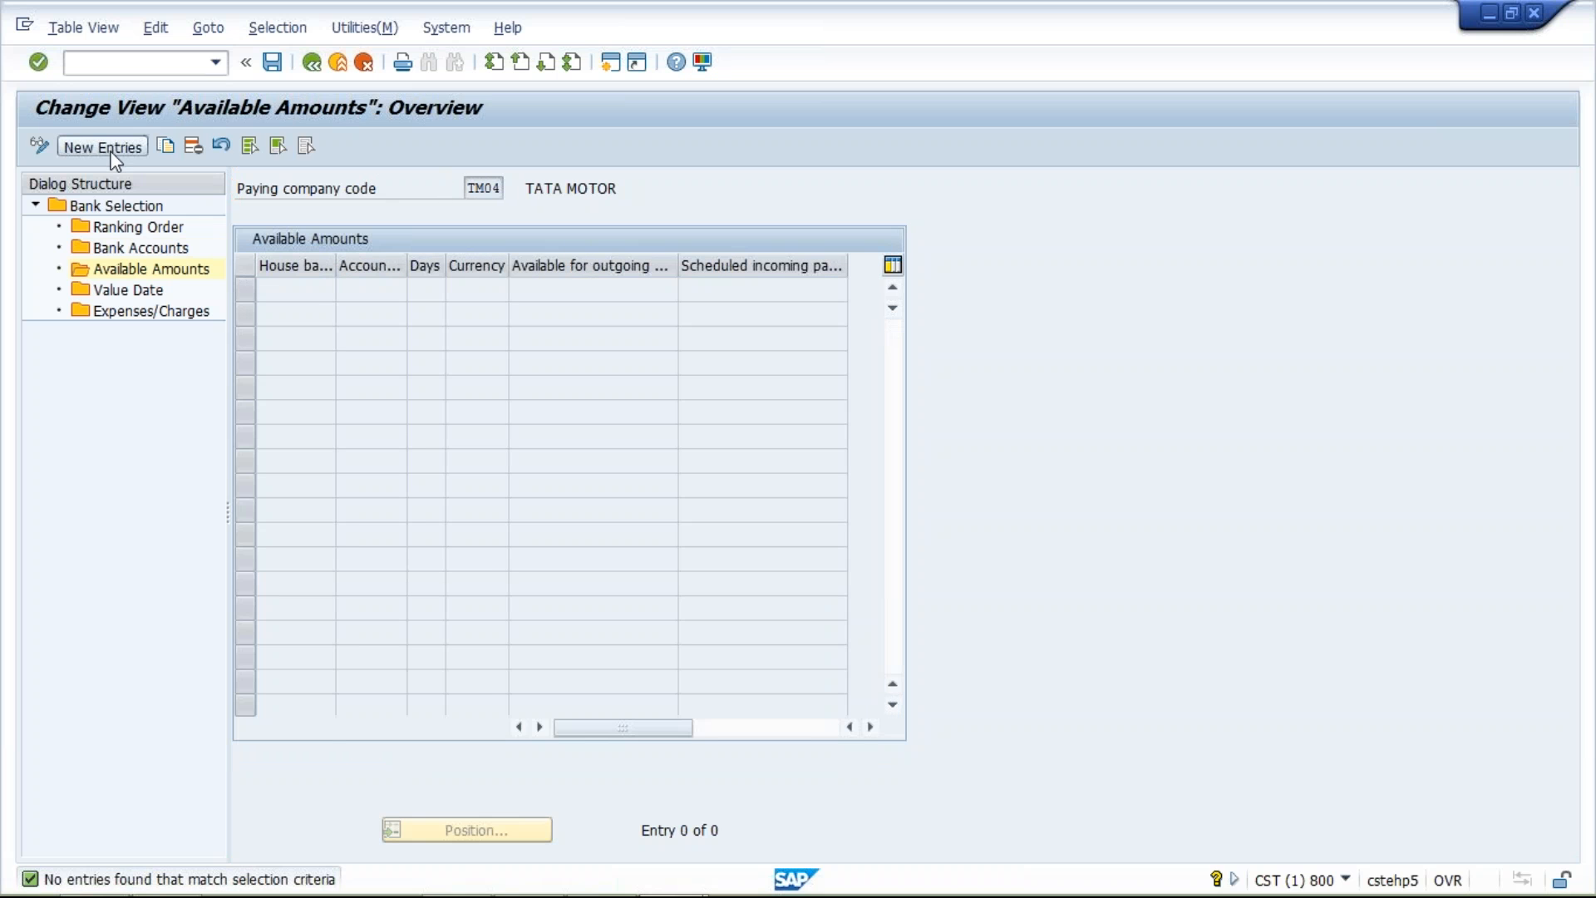
pyautogui.click(111, 149)
pyautogui.write('HDFC')
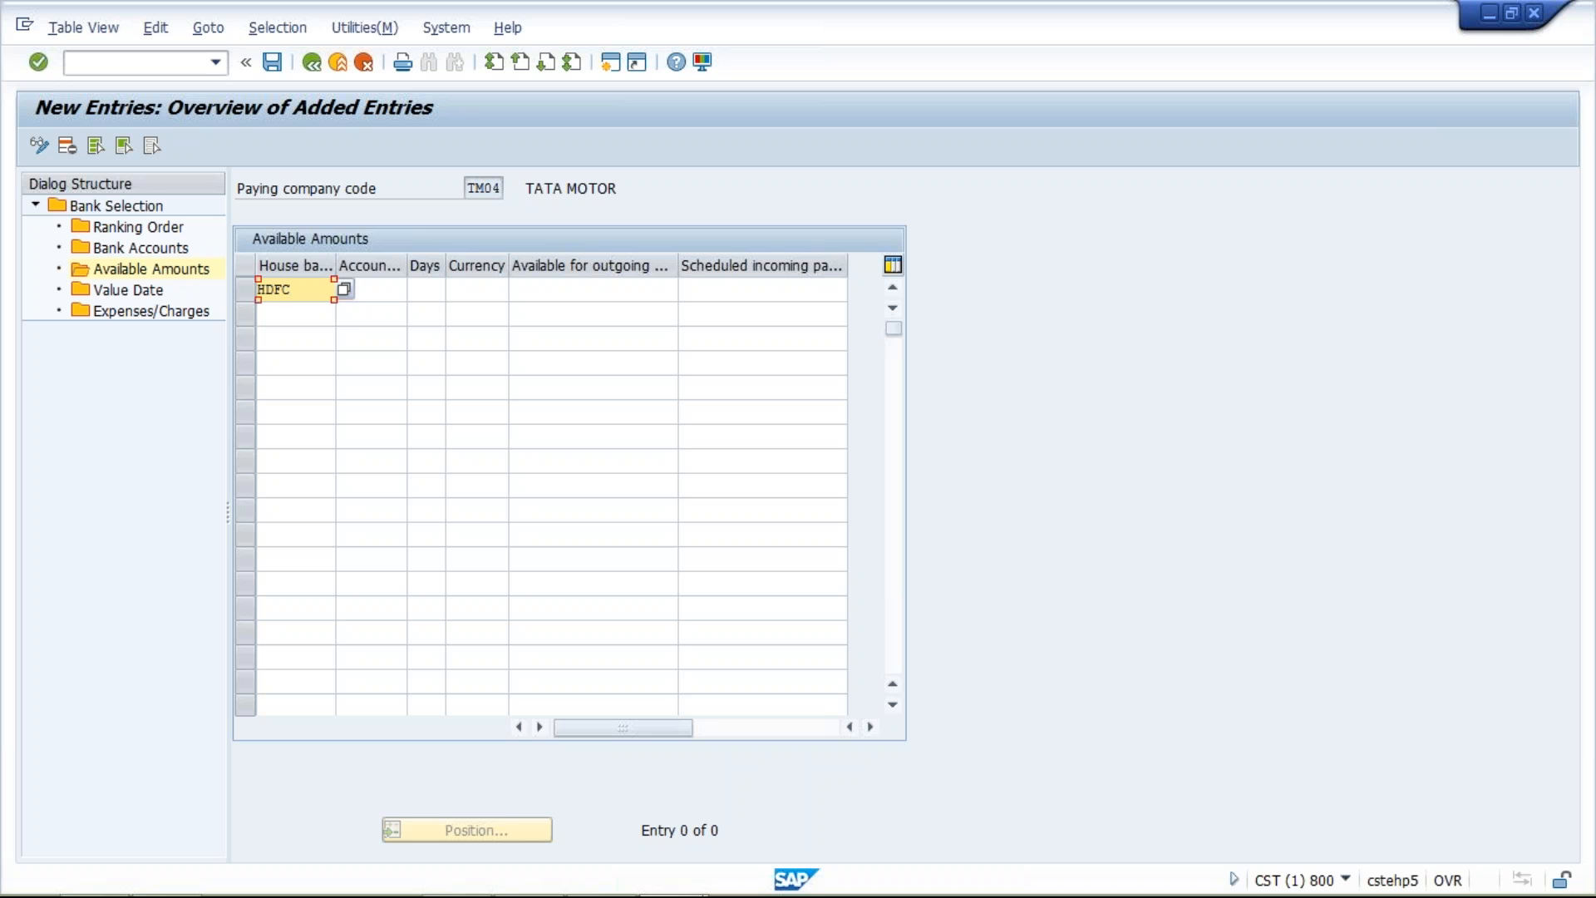
pyautogui.press('Tab')
pyautogui.press('space')
pyautogui.press('Down')
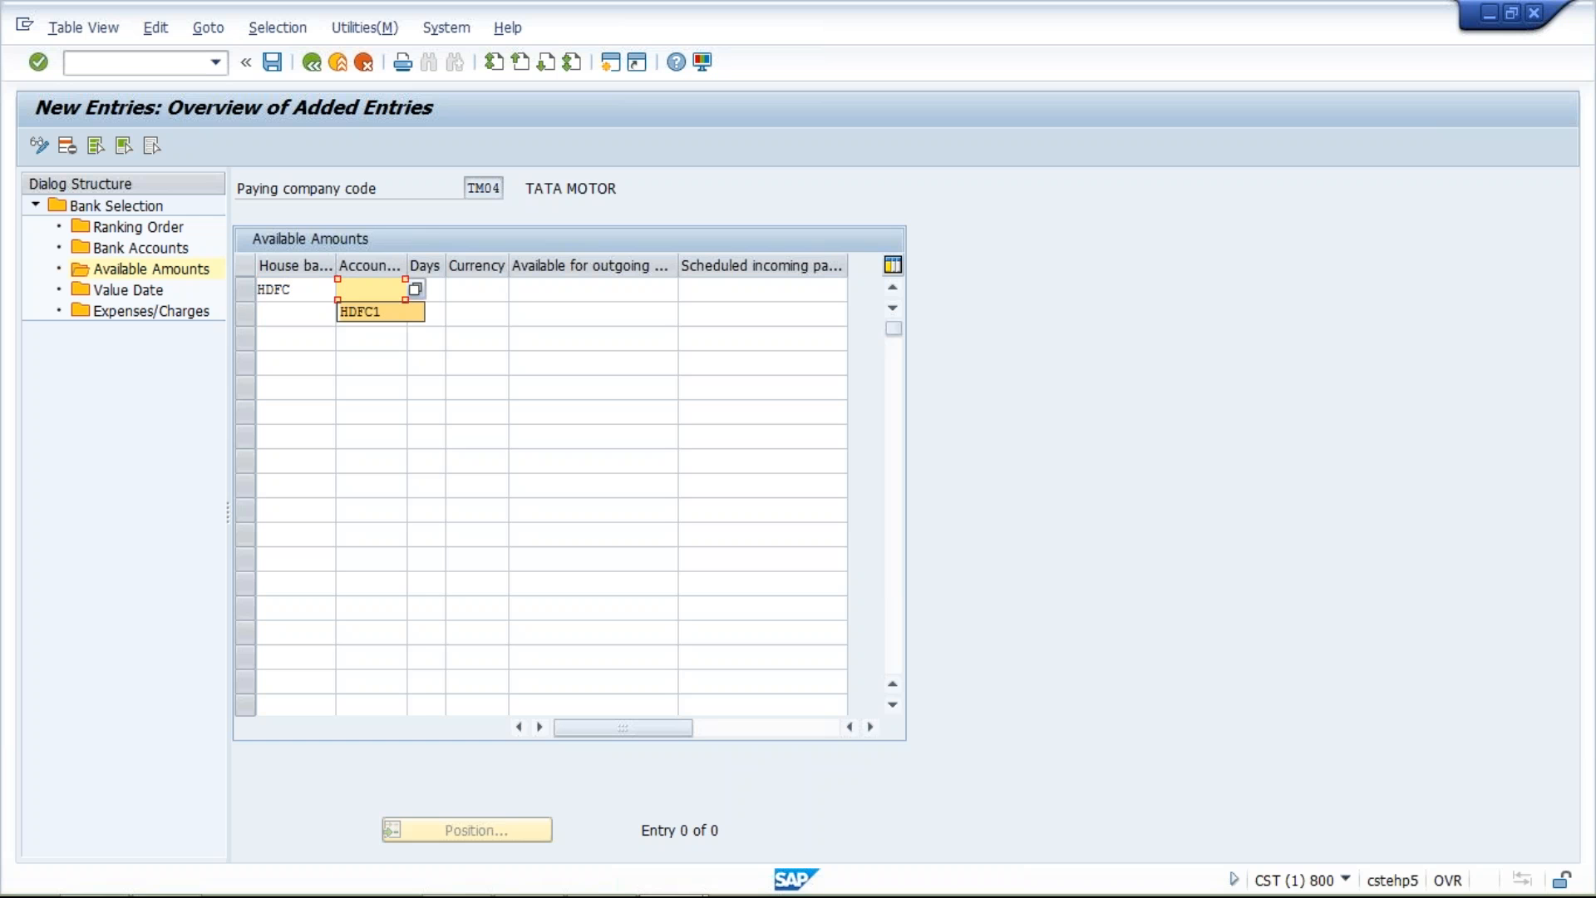
pyautogui.press('Return')
pyautogui.press('Tab')
pyautogui.press('space')
pyautogui.press('Down')
pyautogui.press('Return')
pyautogui.press('Tab')
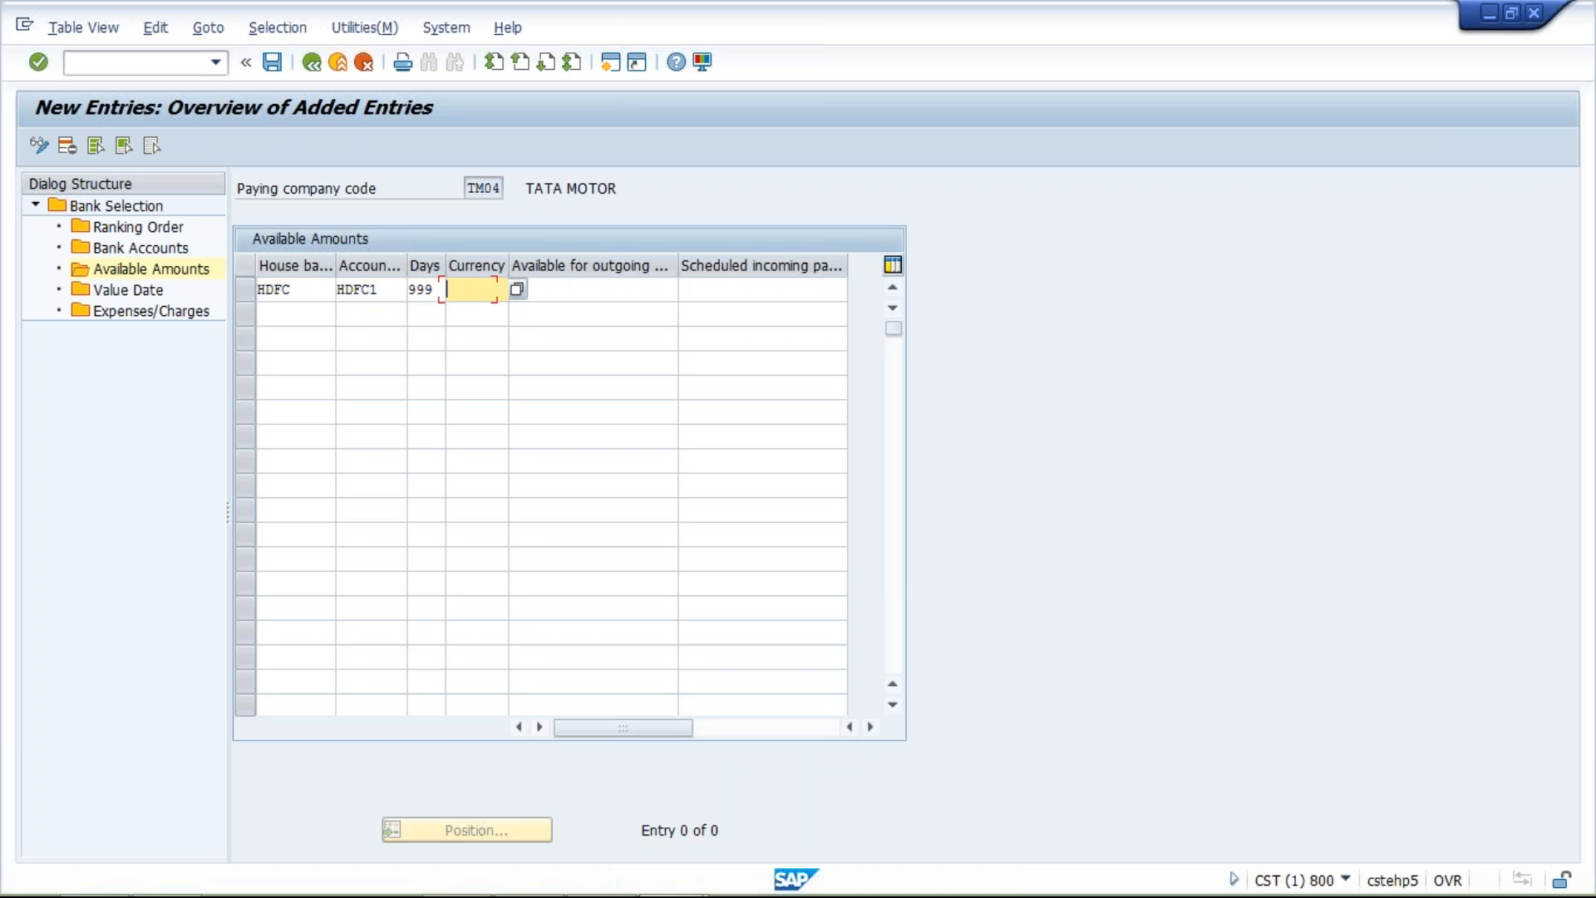
pyautogui.press('space')
pyautogui.press('Return')
pyautogui.press('Tab')
pyautogui.press('space')
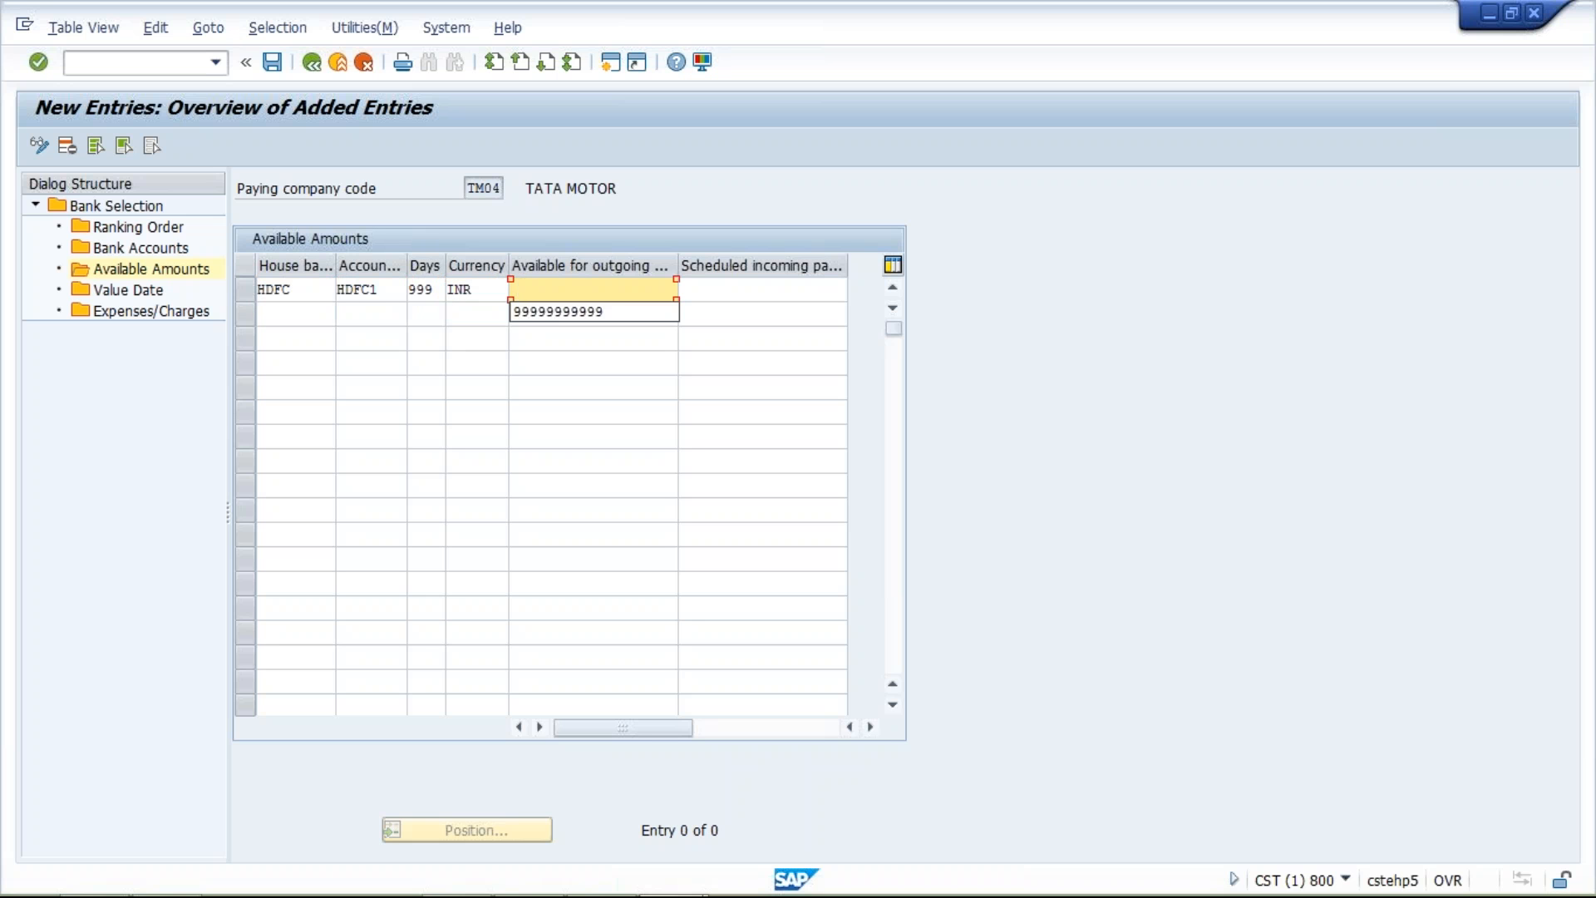
pyautogui.press('Return')
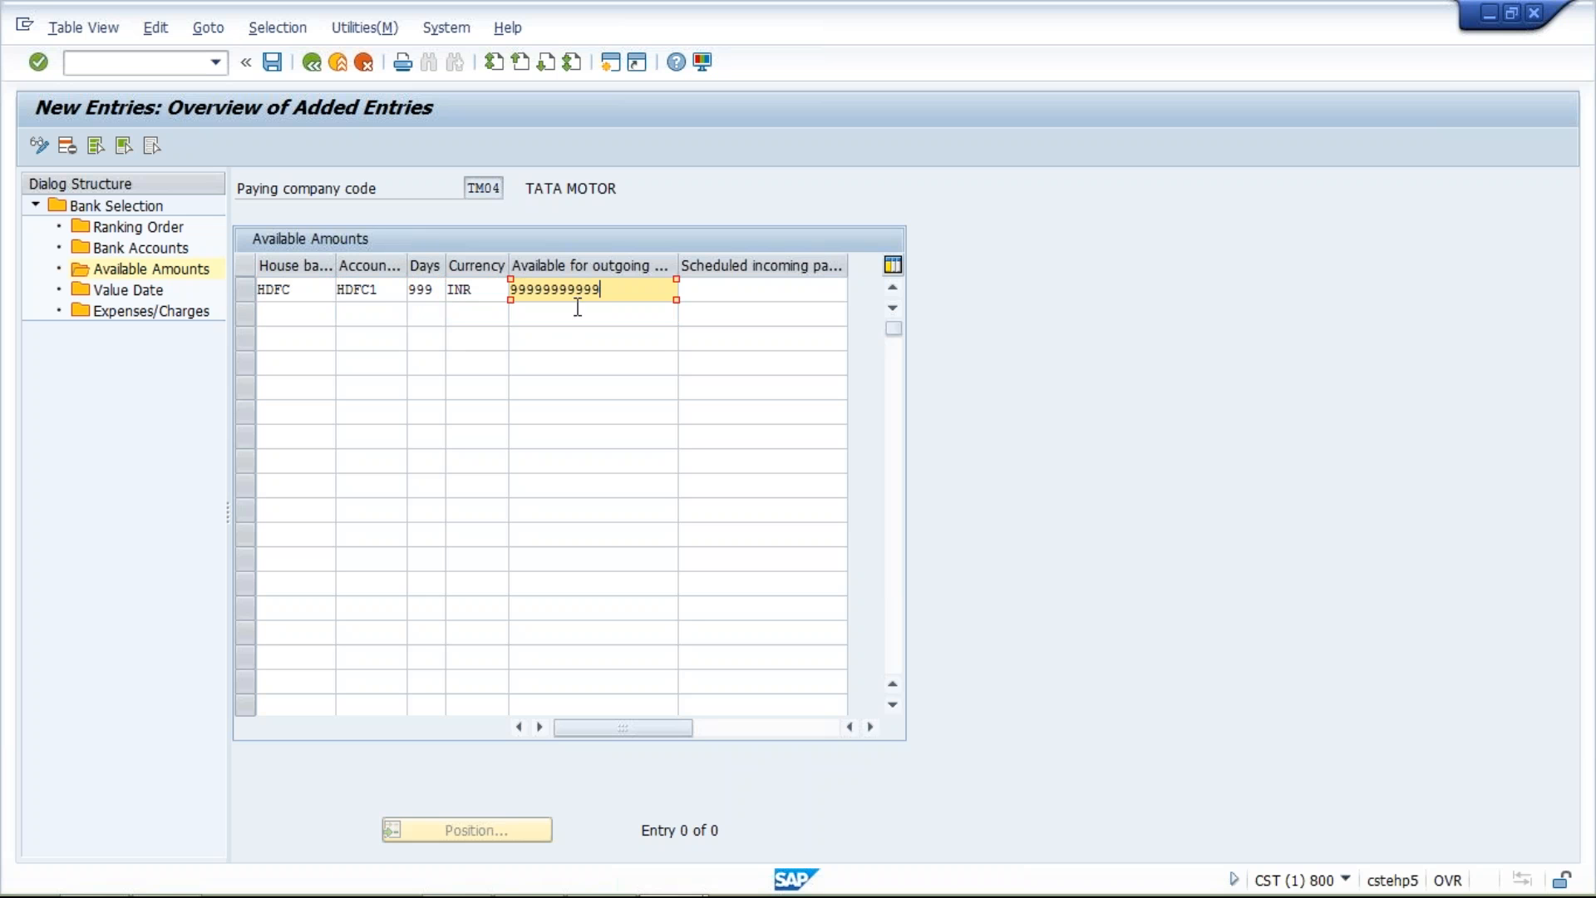
pyautogui.moveTo(615, 294); pyautogui.dragTo(513, 293)
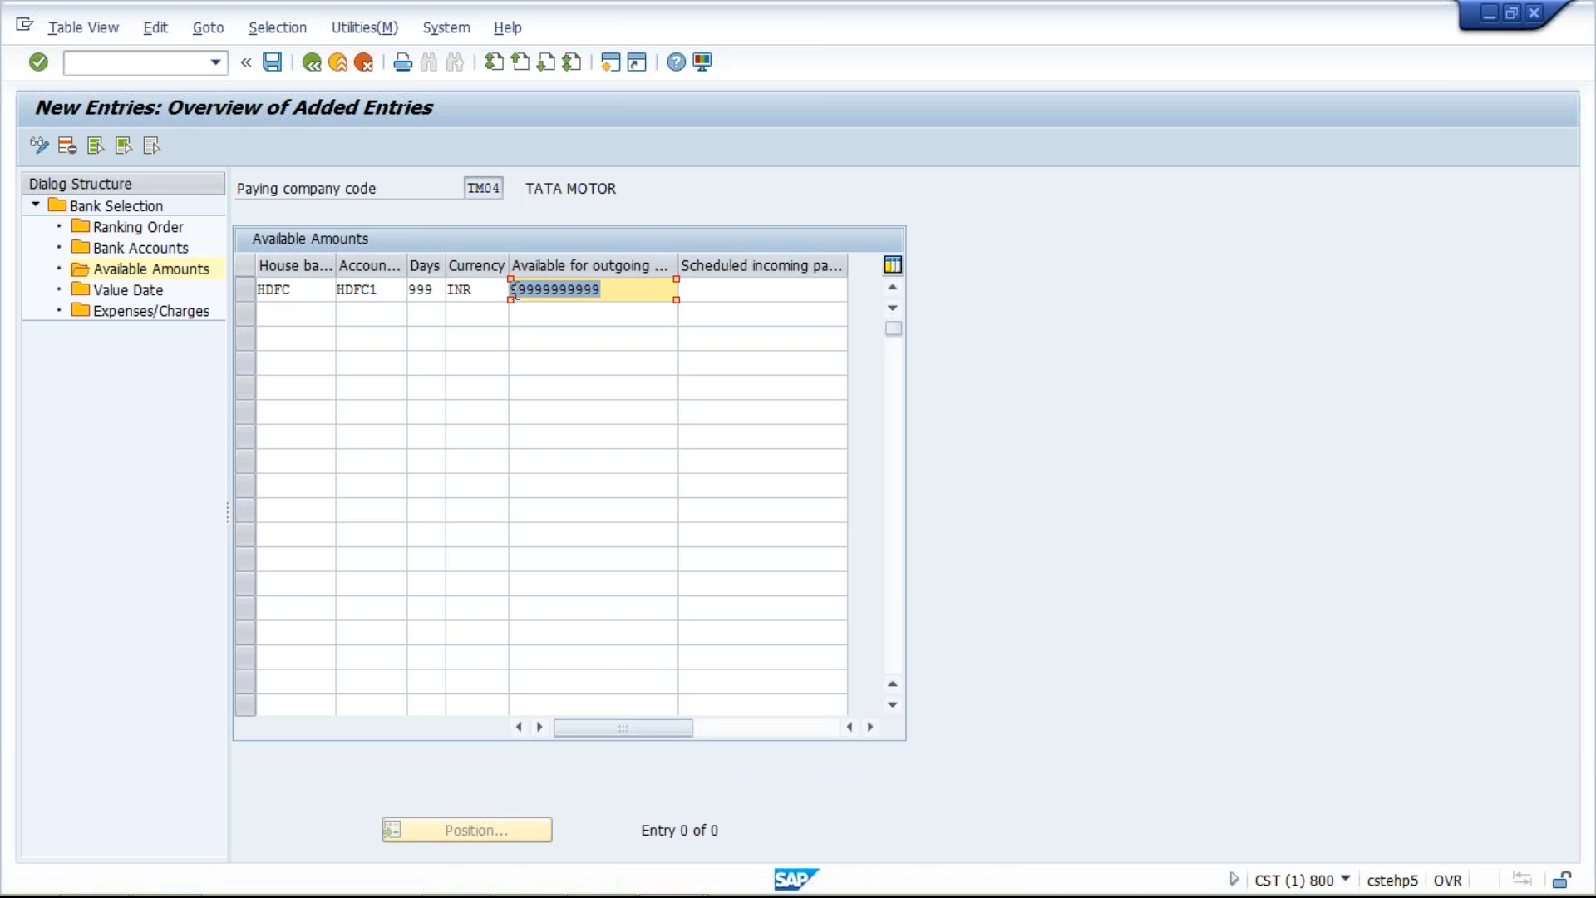
# Save the bank determination entries to the TATA MOTOR customizing request
pyautogui.click(272, 63)
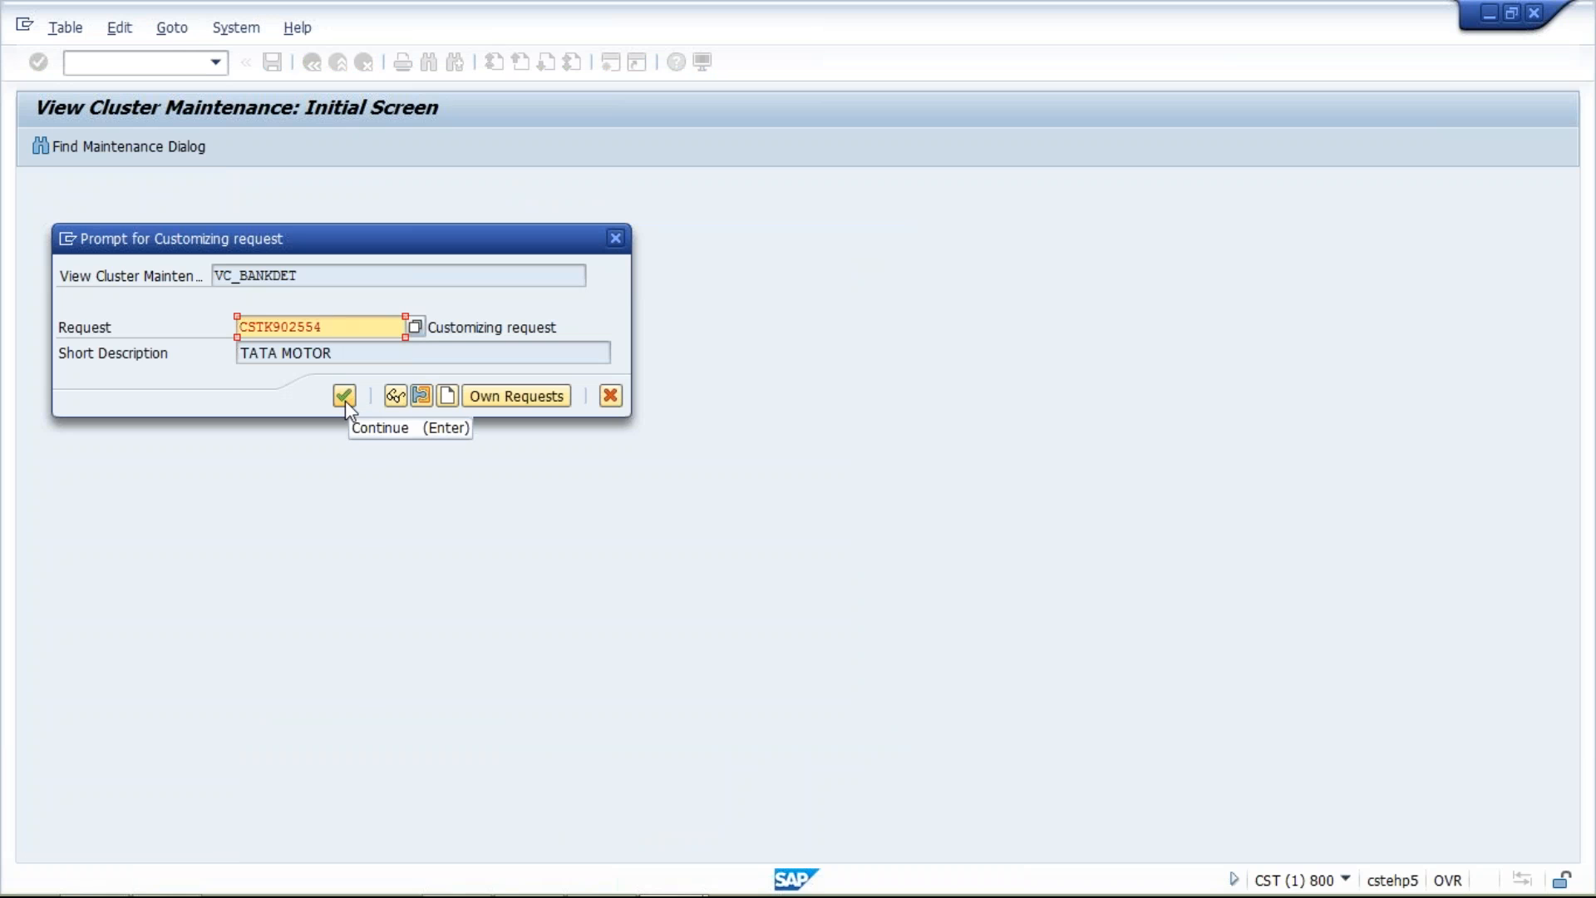
pyautogui.click(345, 402)
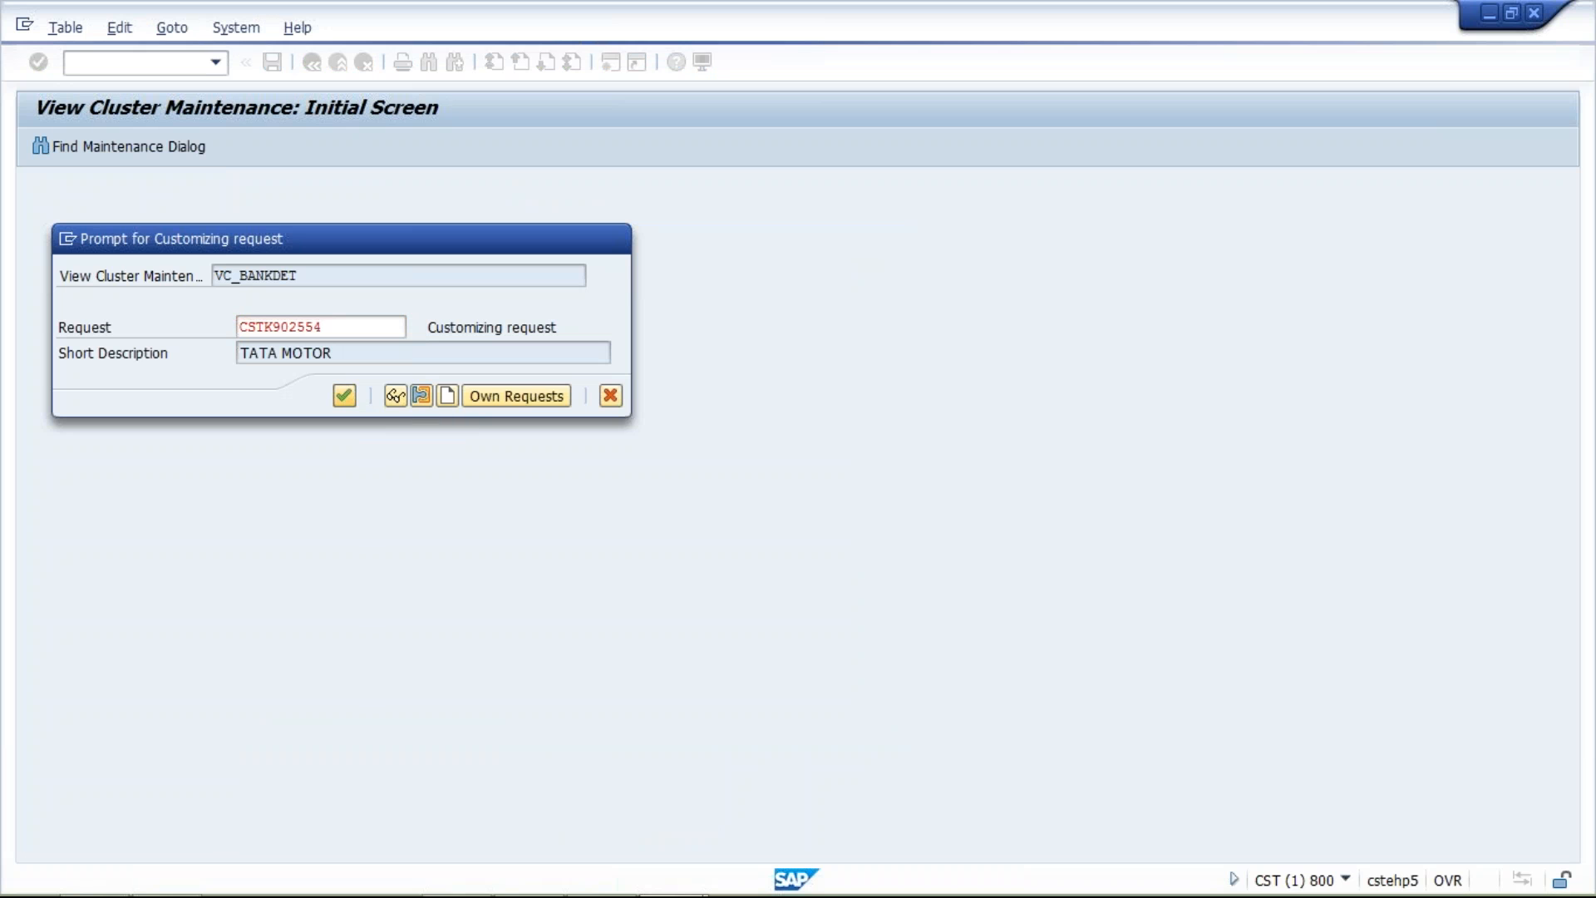
pyautogui.click(659, 289)
pyautogui.moveTo(571, 290); pyautogui.dragTo(514, 288)
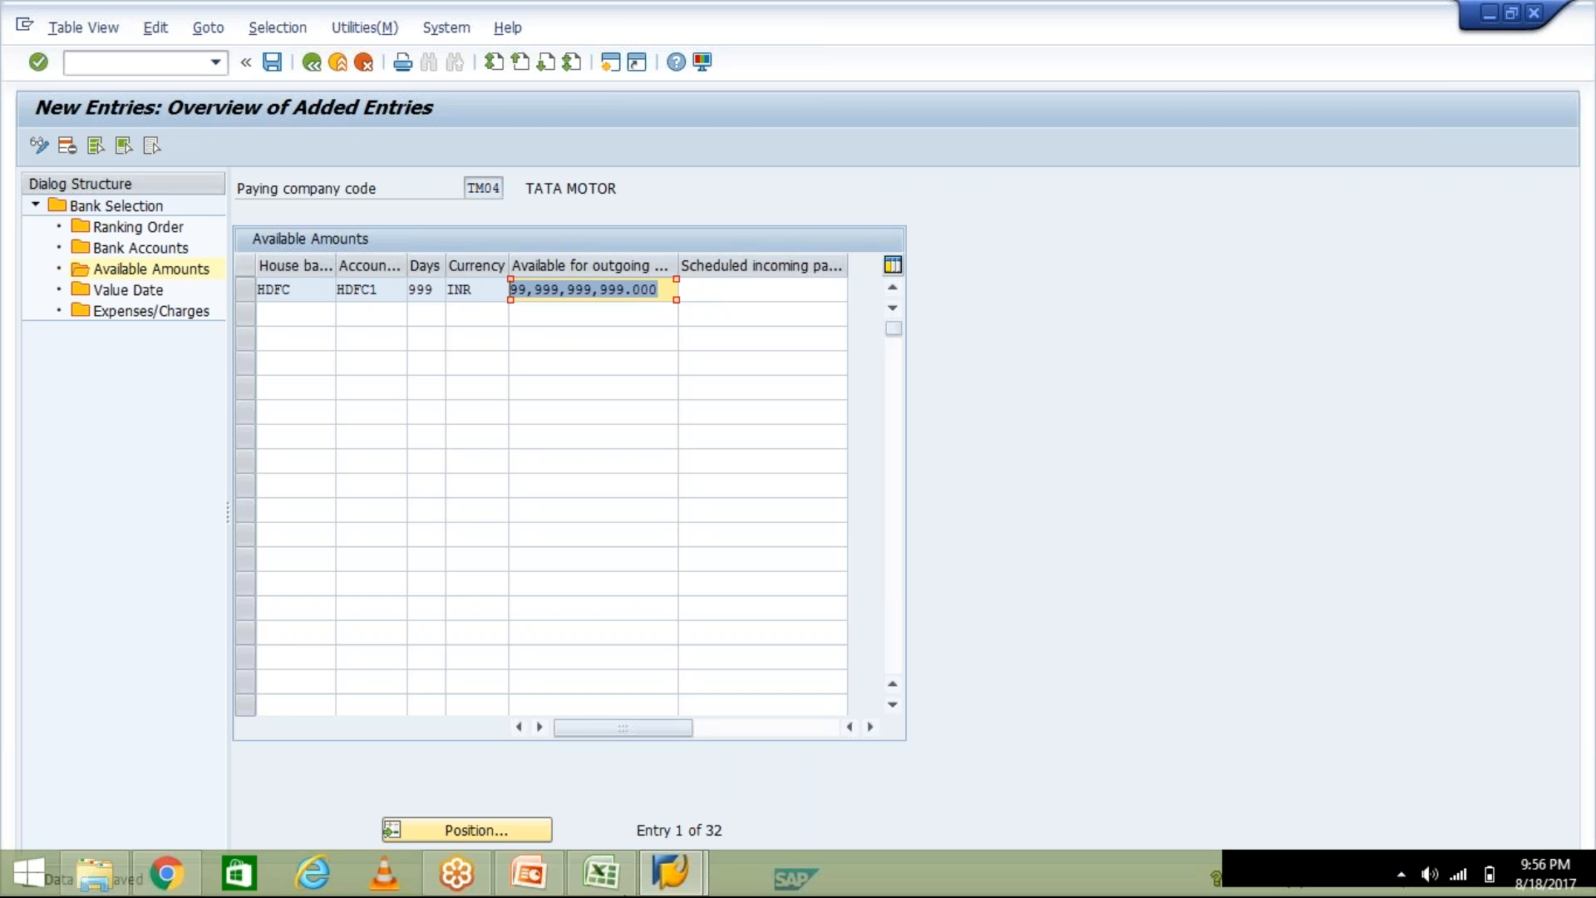
# Switch to the Class workbook in Excel and enter 1000 in cell G11 and 400 in cell G12
pyautogui.click(601, 872)
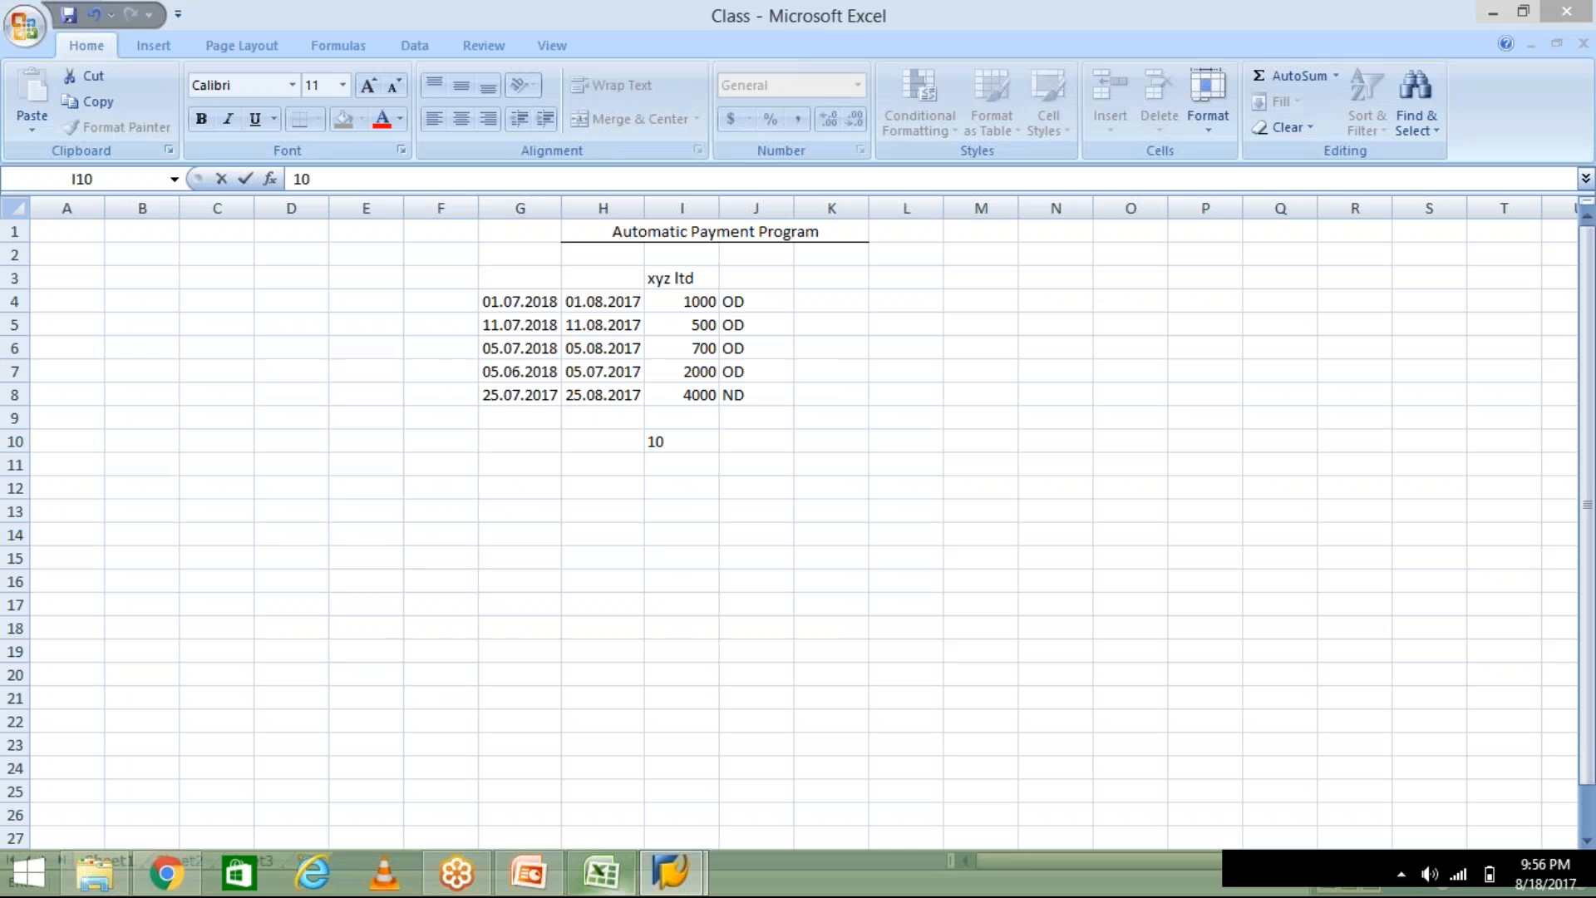
pyautogui.click(519, 464)
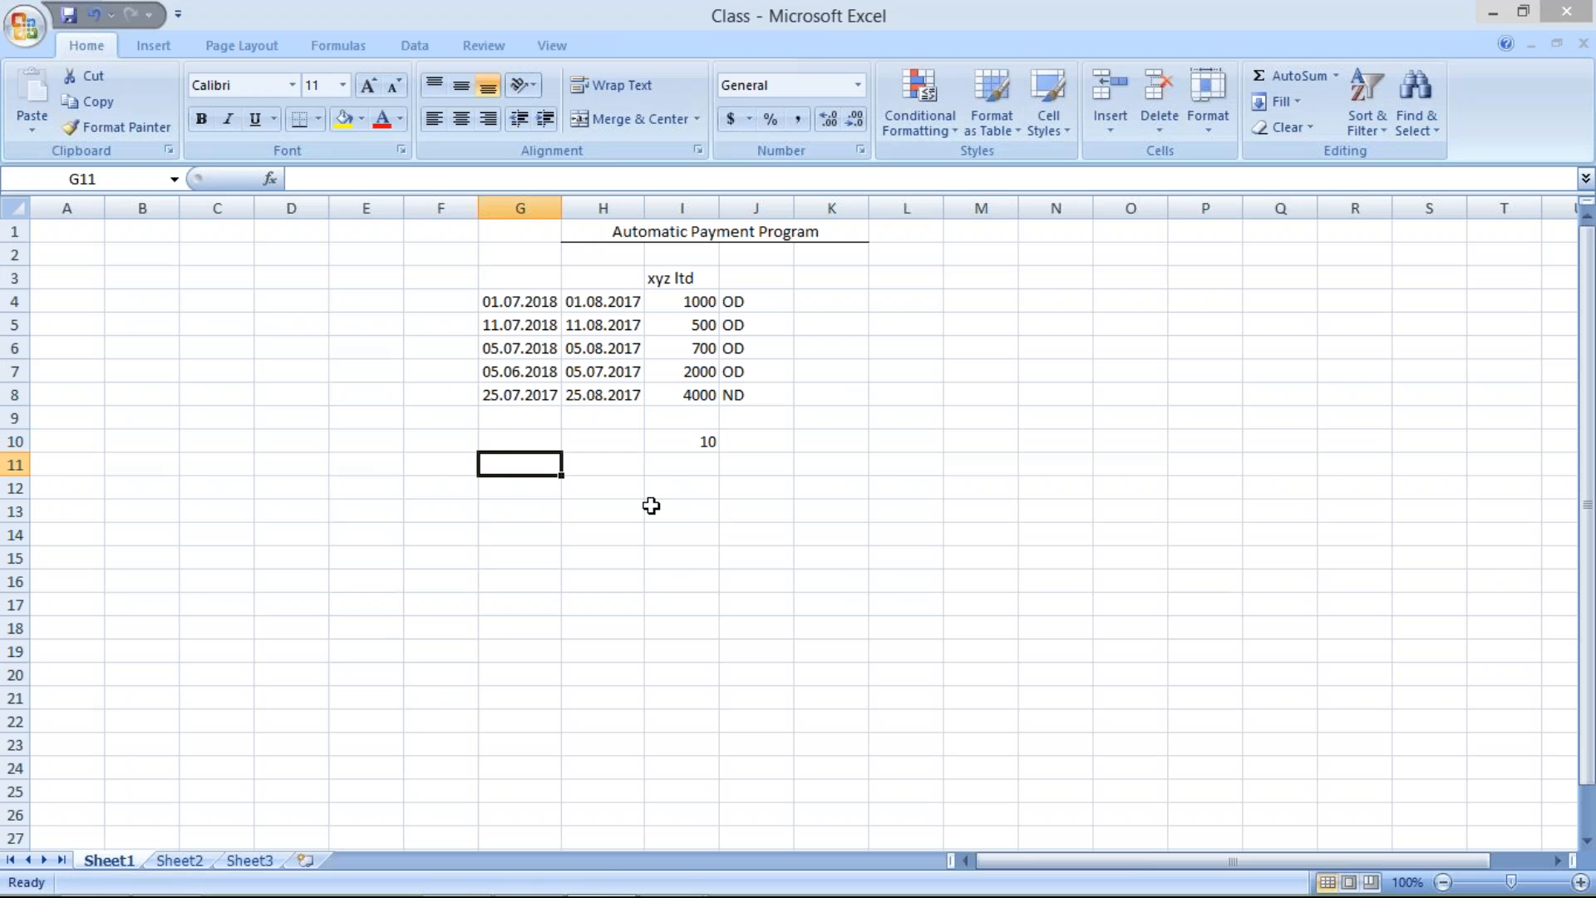
pyautogui.write('1000')
pyautogui.press('Return')
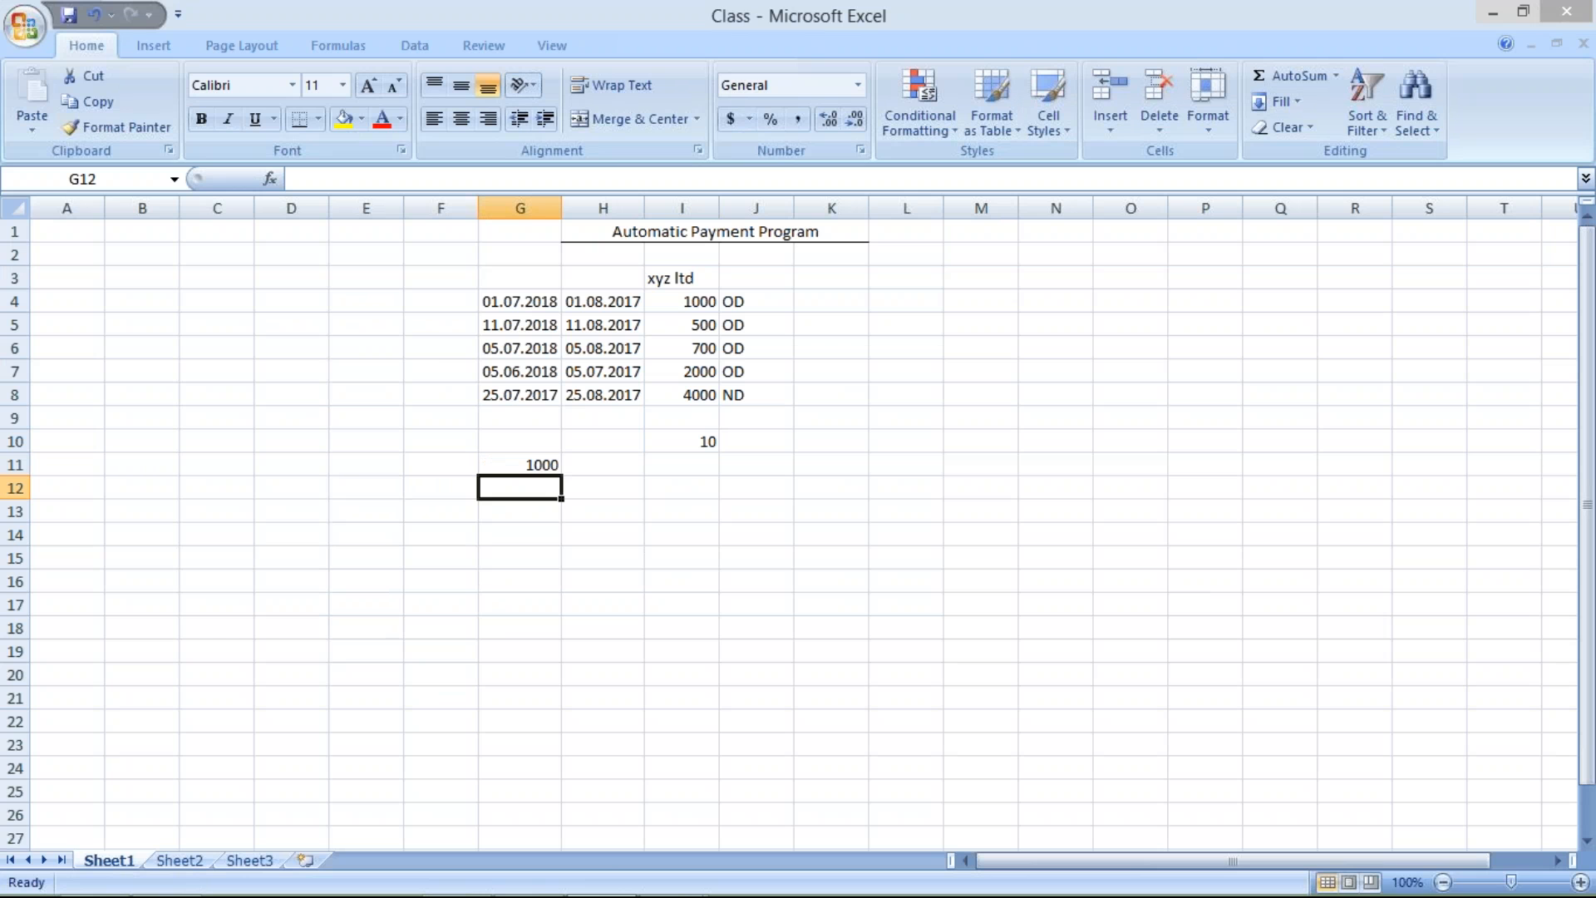
pyautogui.write('400')
pyautogui.press('Return')
# Change the value in cell G11 to 600
pyautogui.click(527, 463)
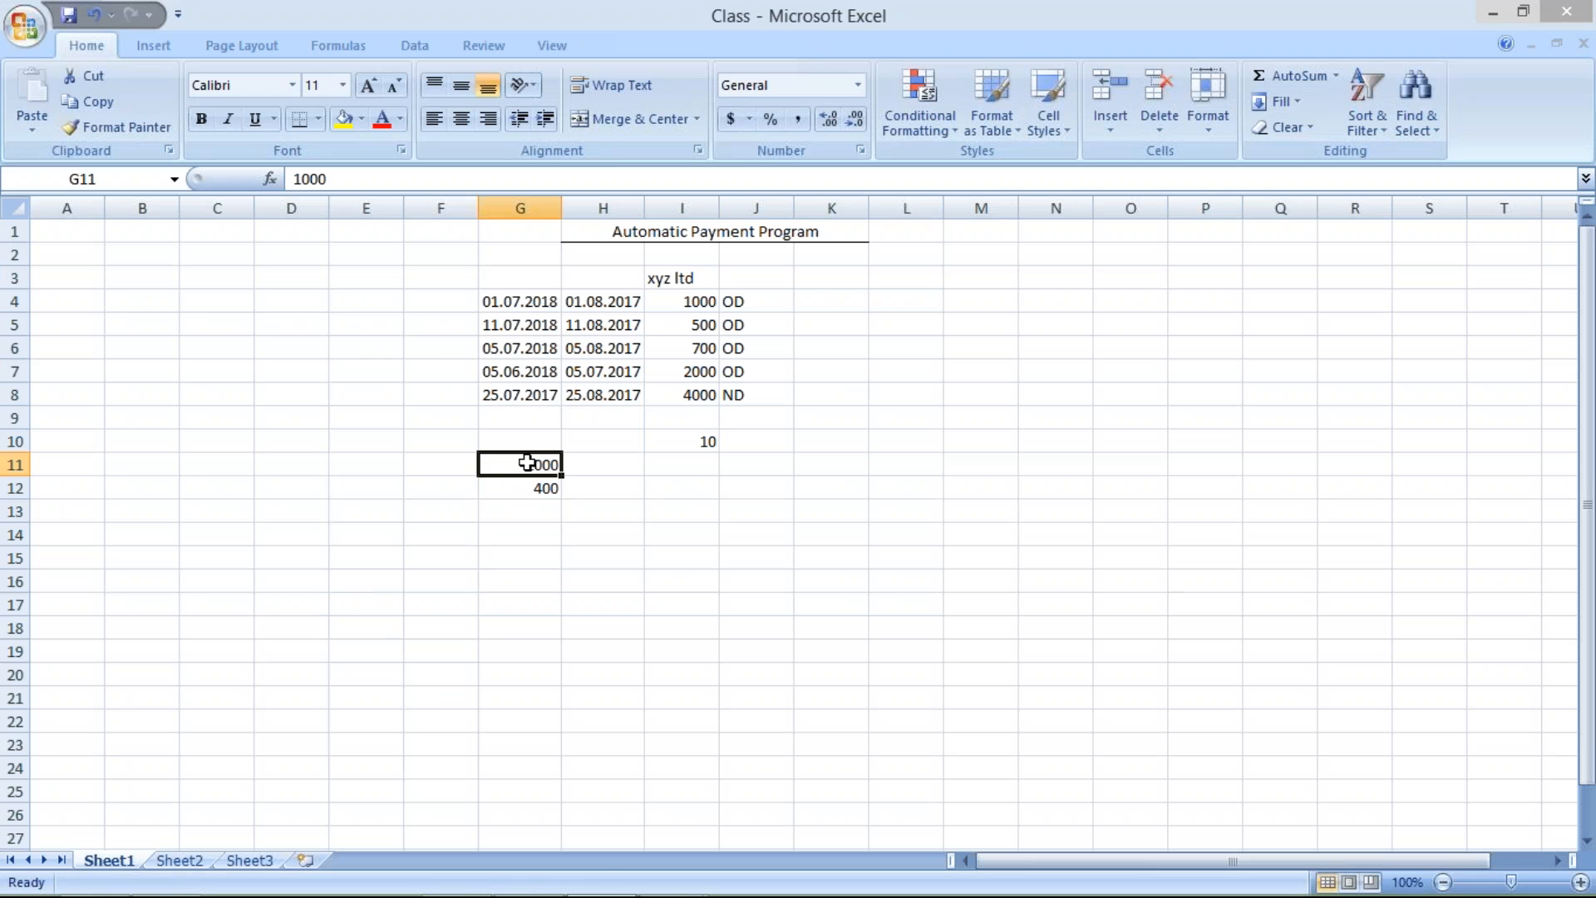
pyautogui.write('600')
pyautogui.press('Return')
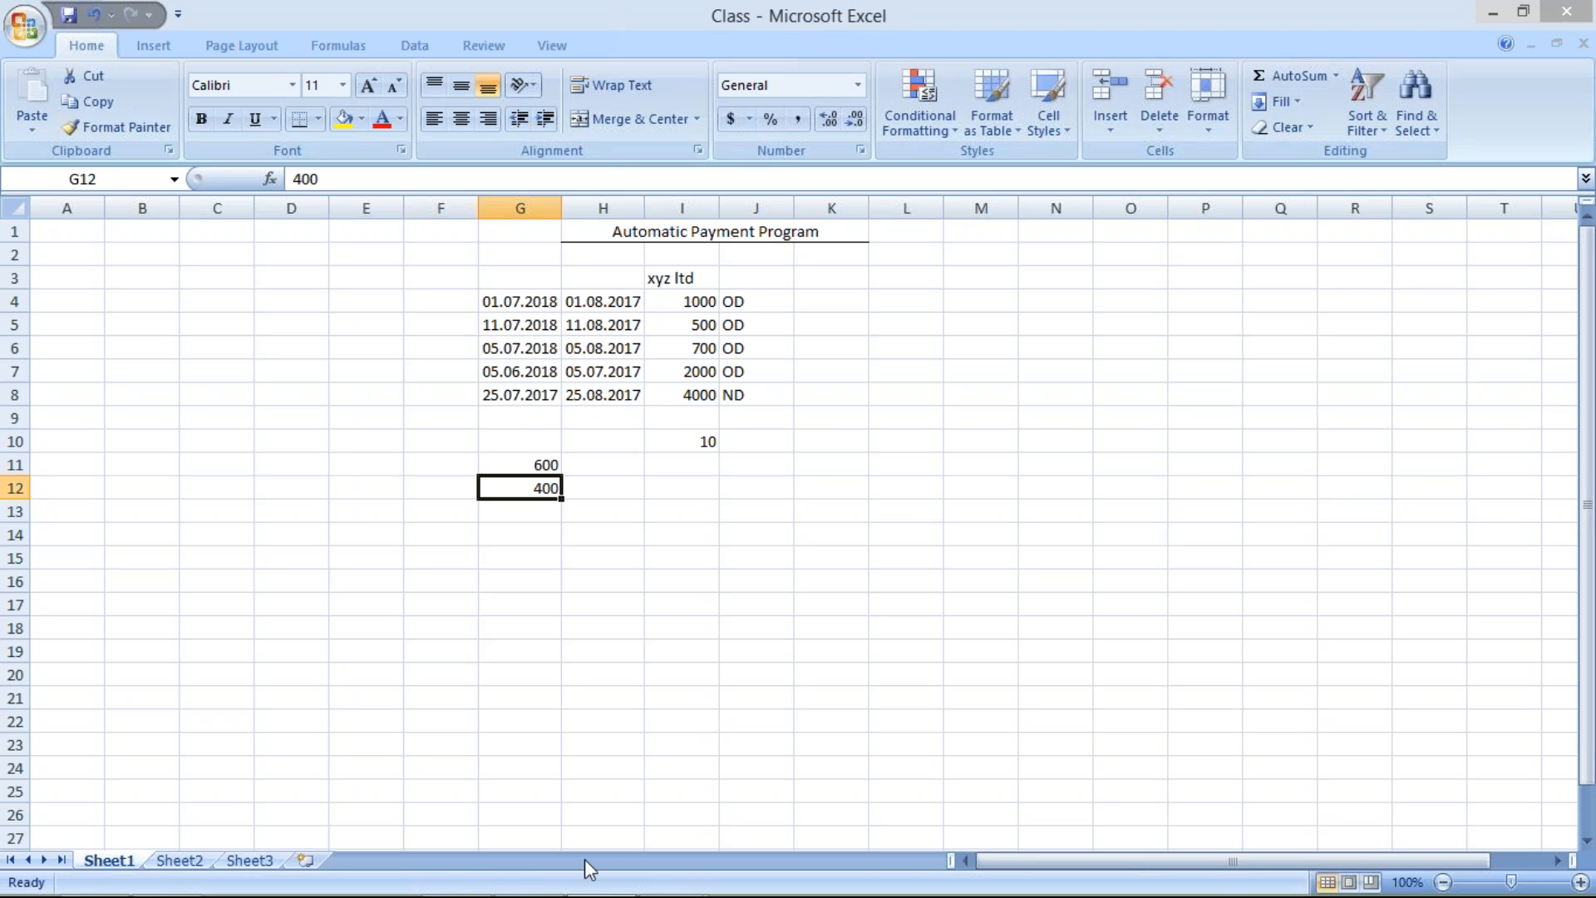
# Switch back to SAP and leave bank determination for the payment program overview
pyautogui.click(652, 885)
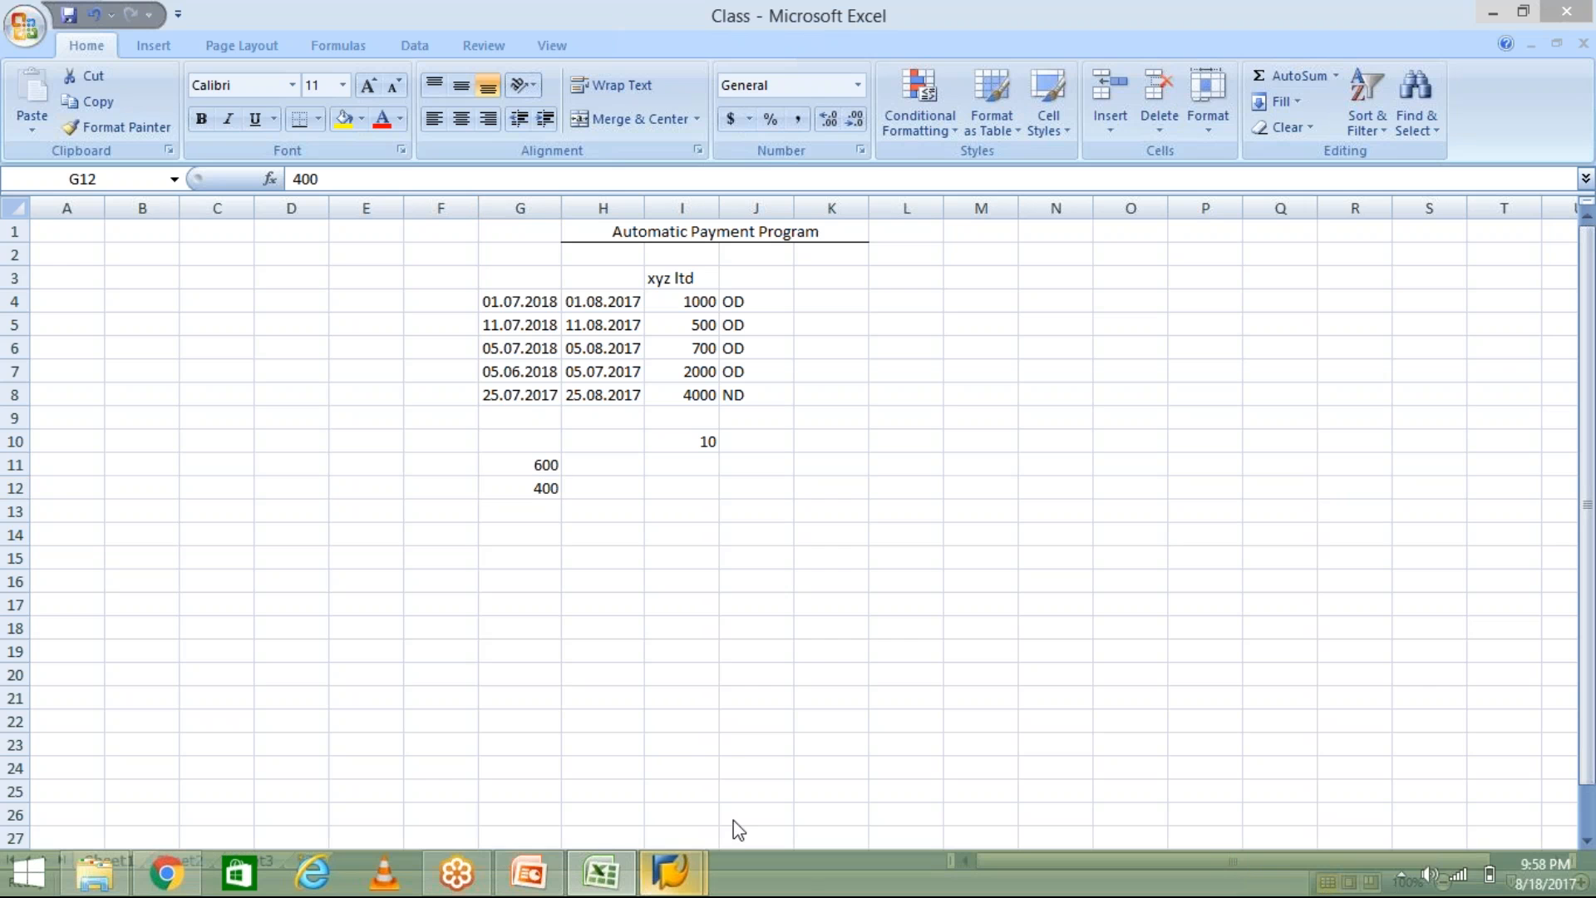
pyautogui.click(734, 792)
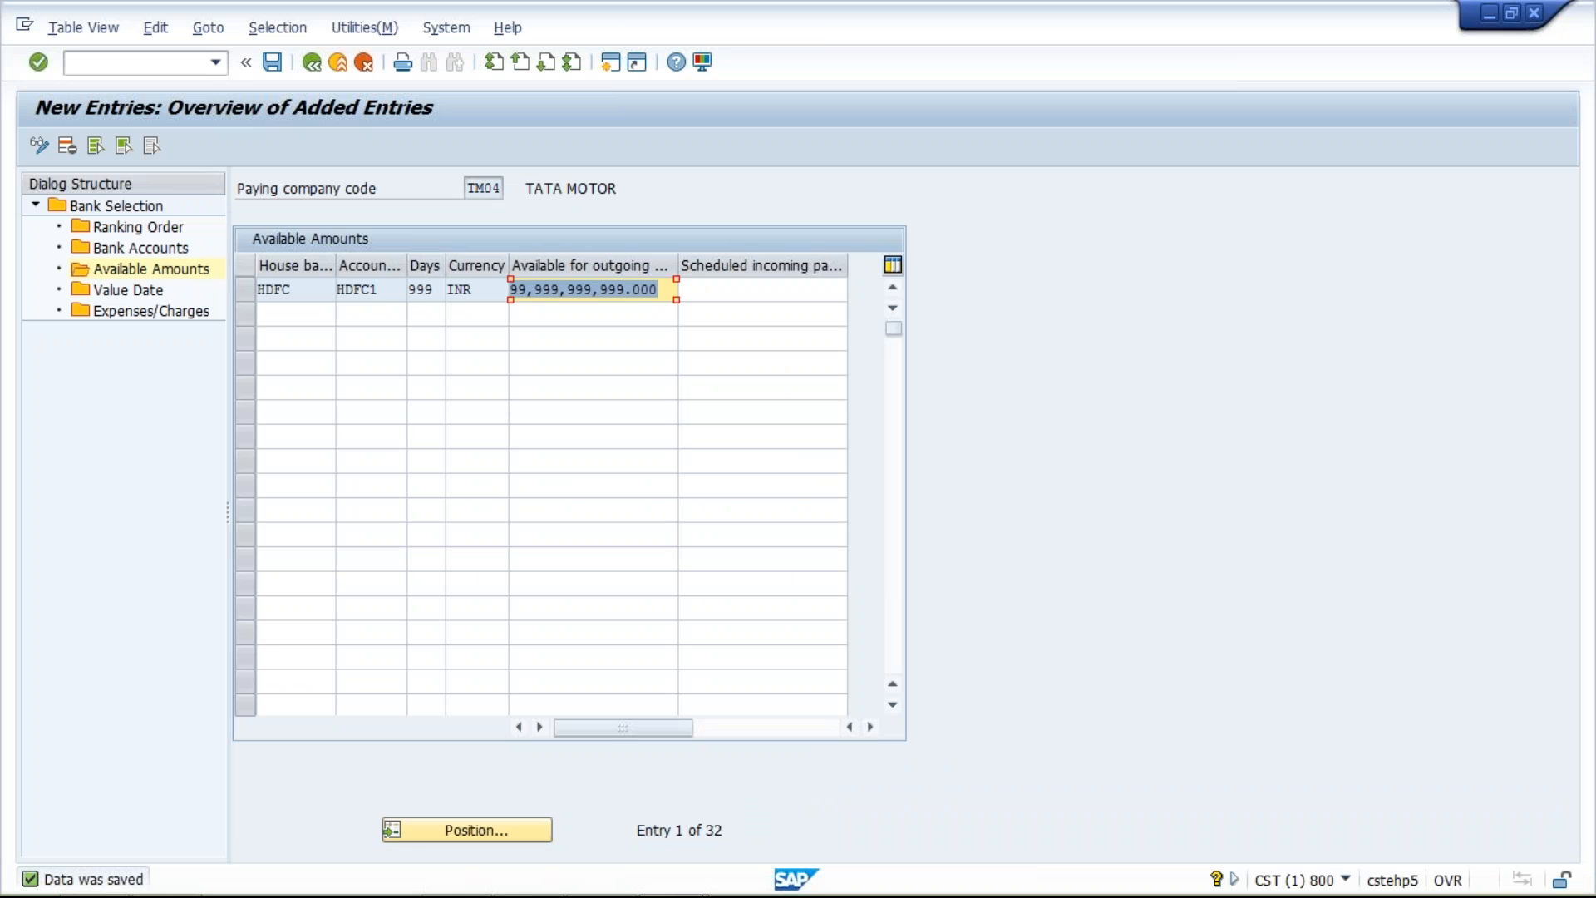
pyautogui.press('Tab')
pyautogui.click(312, 63)
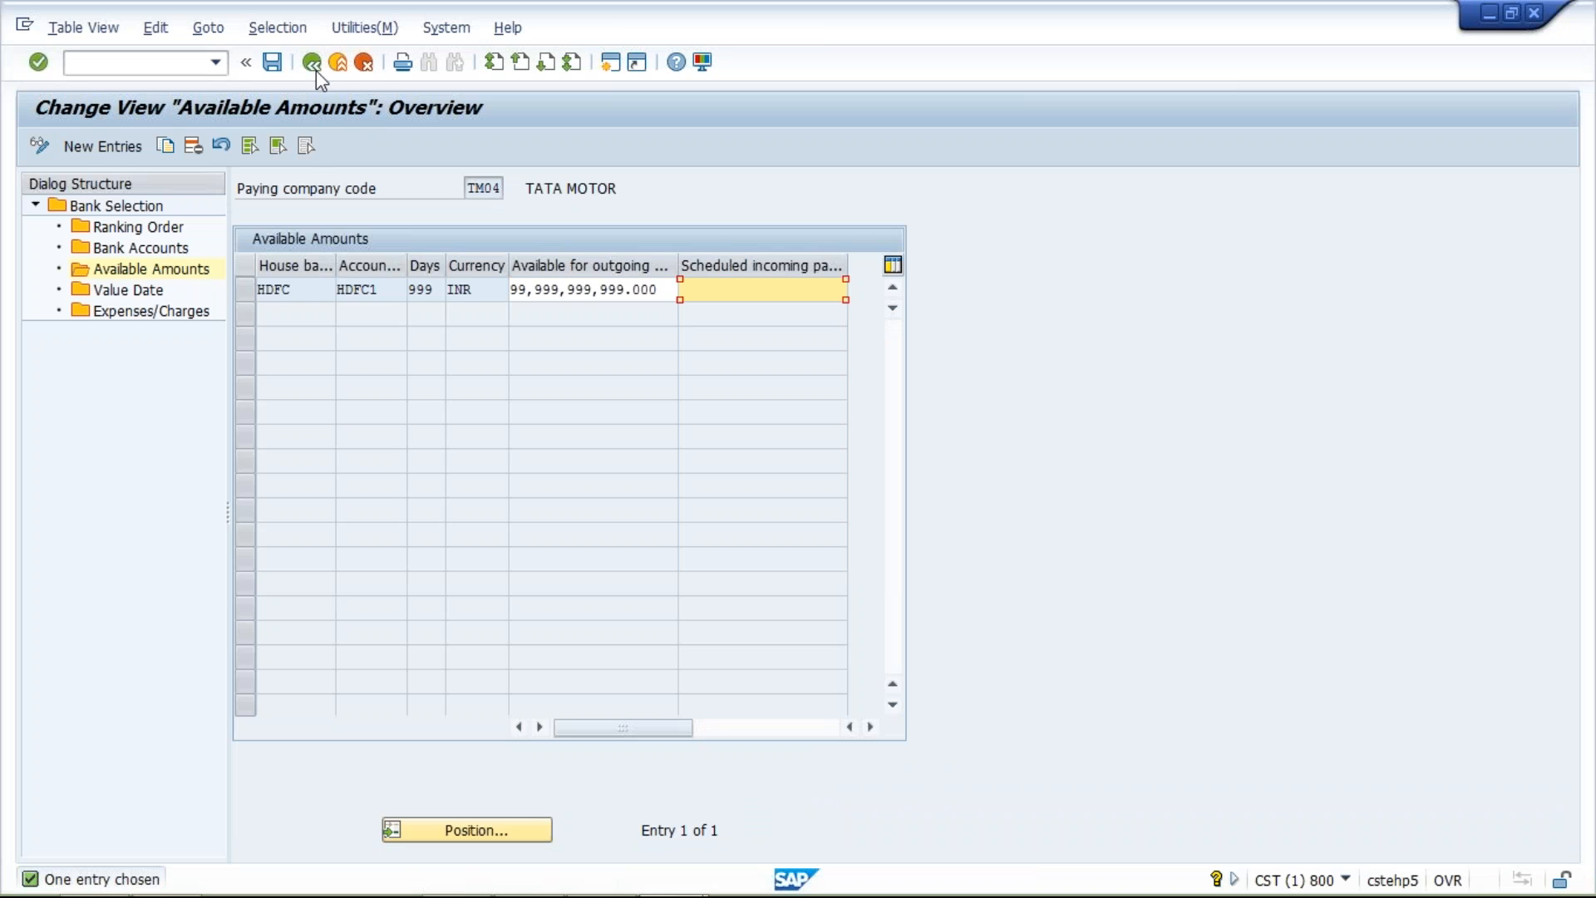
pyautogui.click(316, 70)
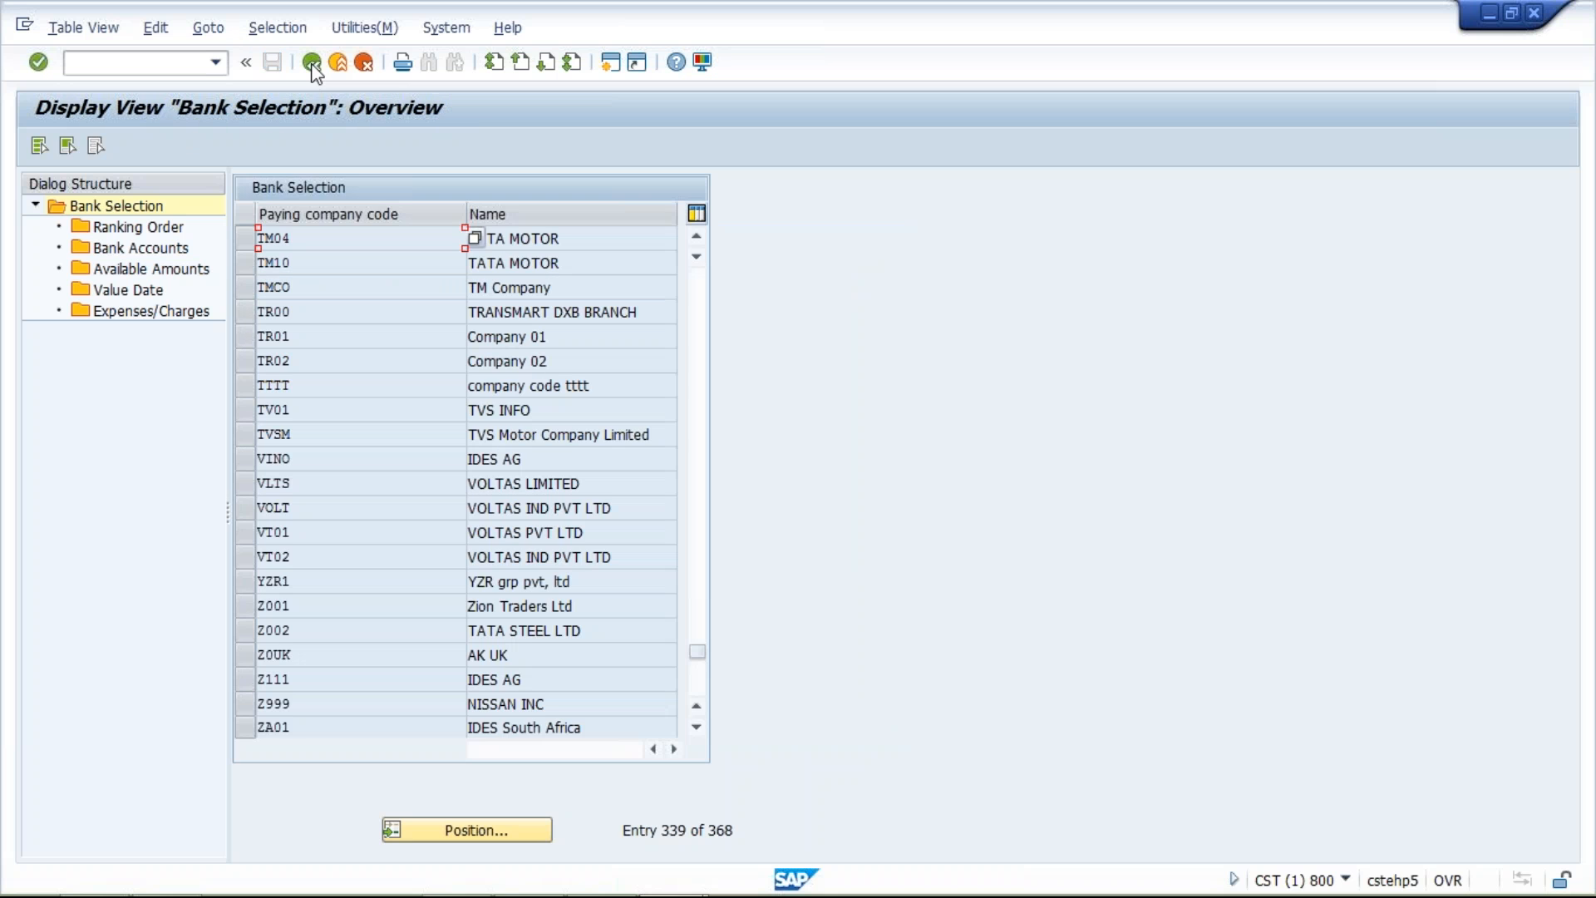
pyautogui.click(312, 65)
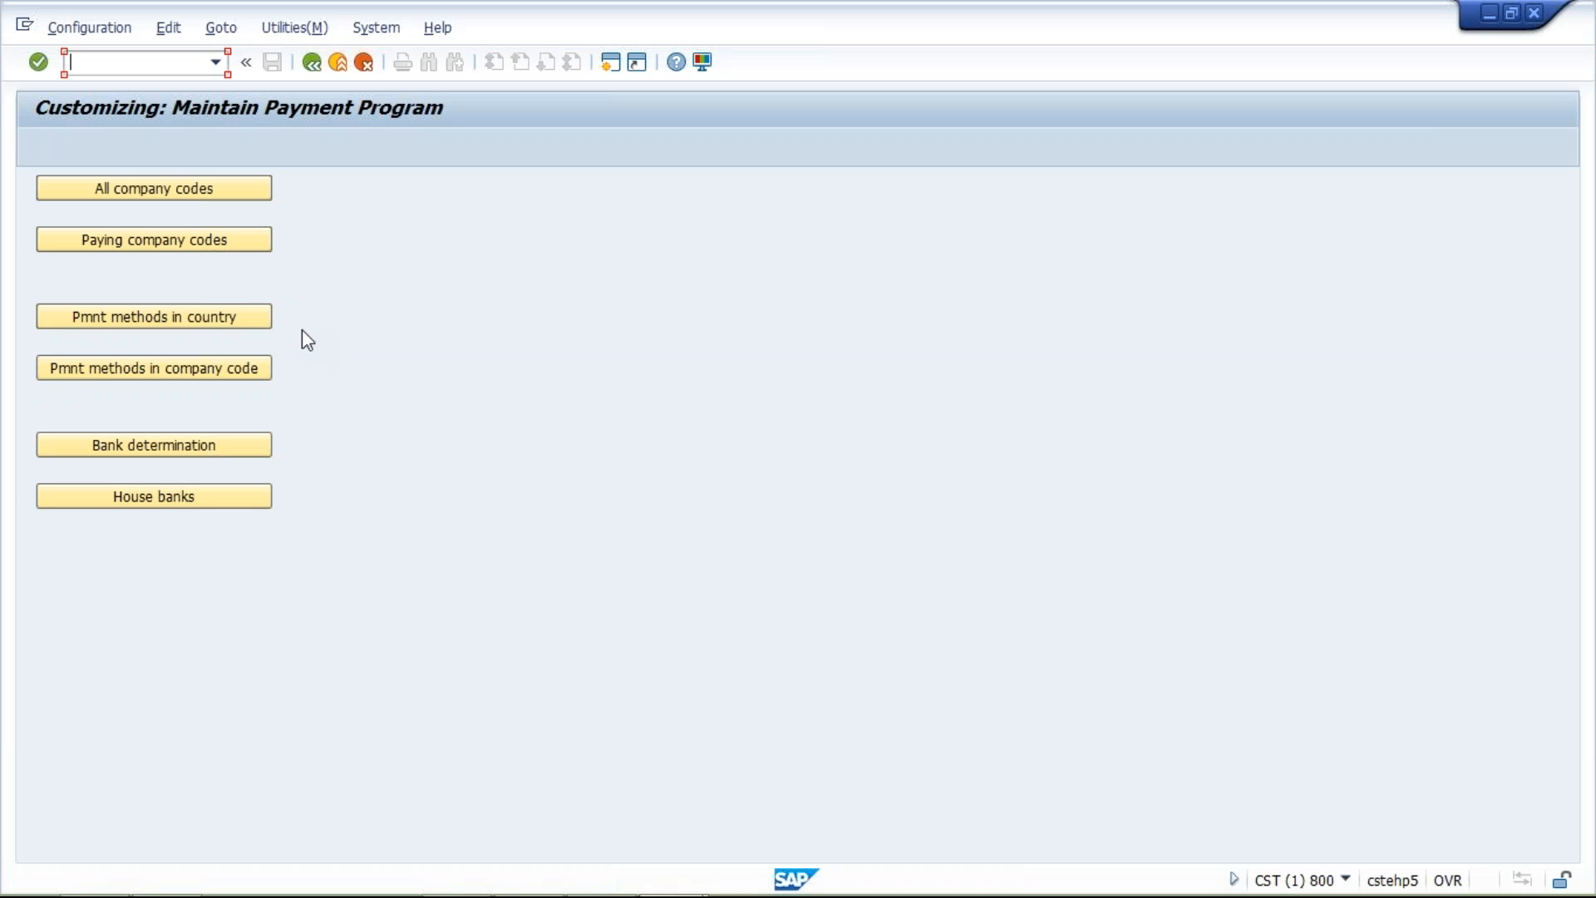
# Review the company code settings of payment method T for TM04 and return to the payment program overview
pyautogui.click(177, 375)
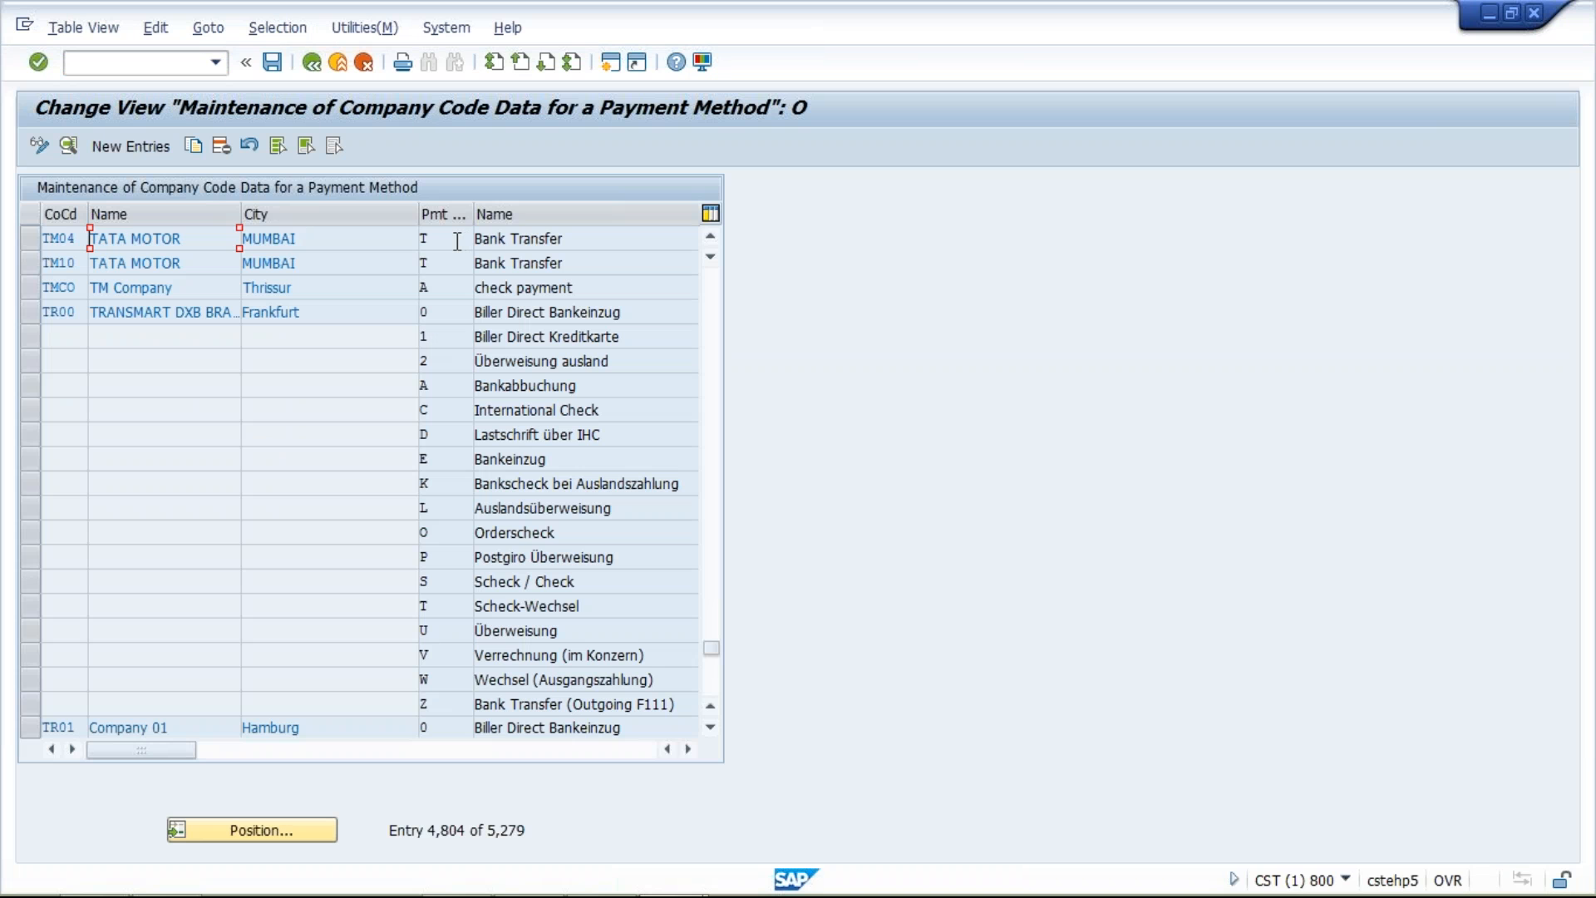
pyautogui.doubleClick(364, 242)
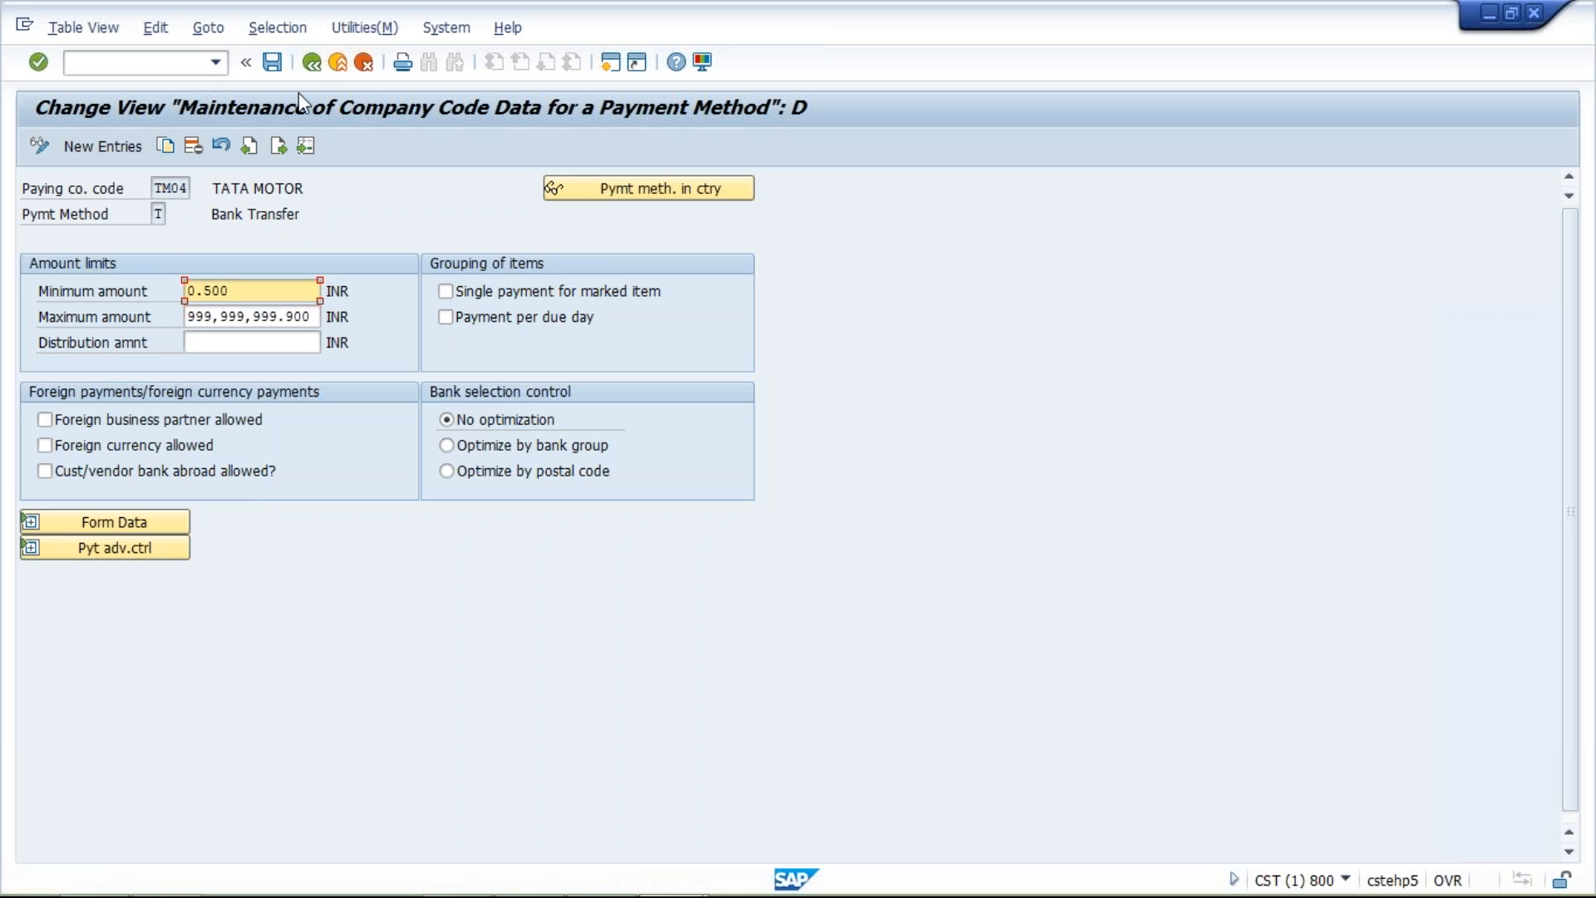
pyautogui.click(311, 63)
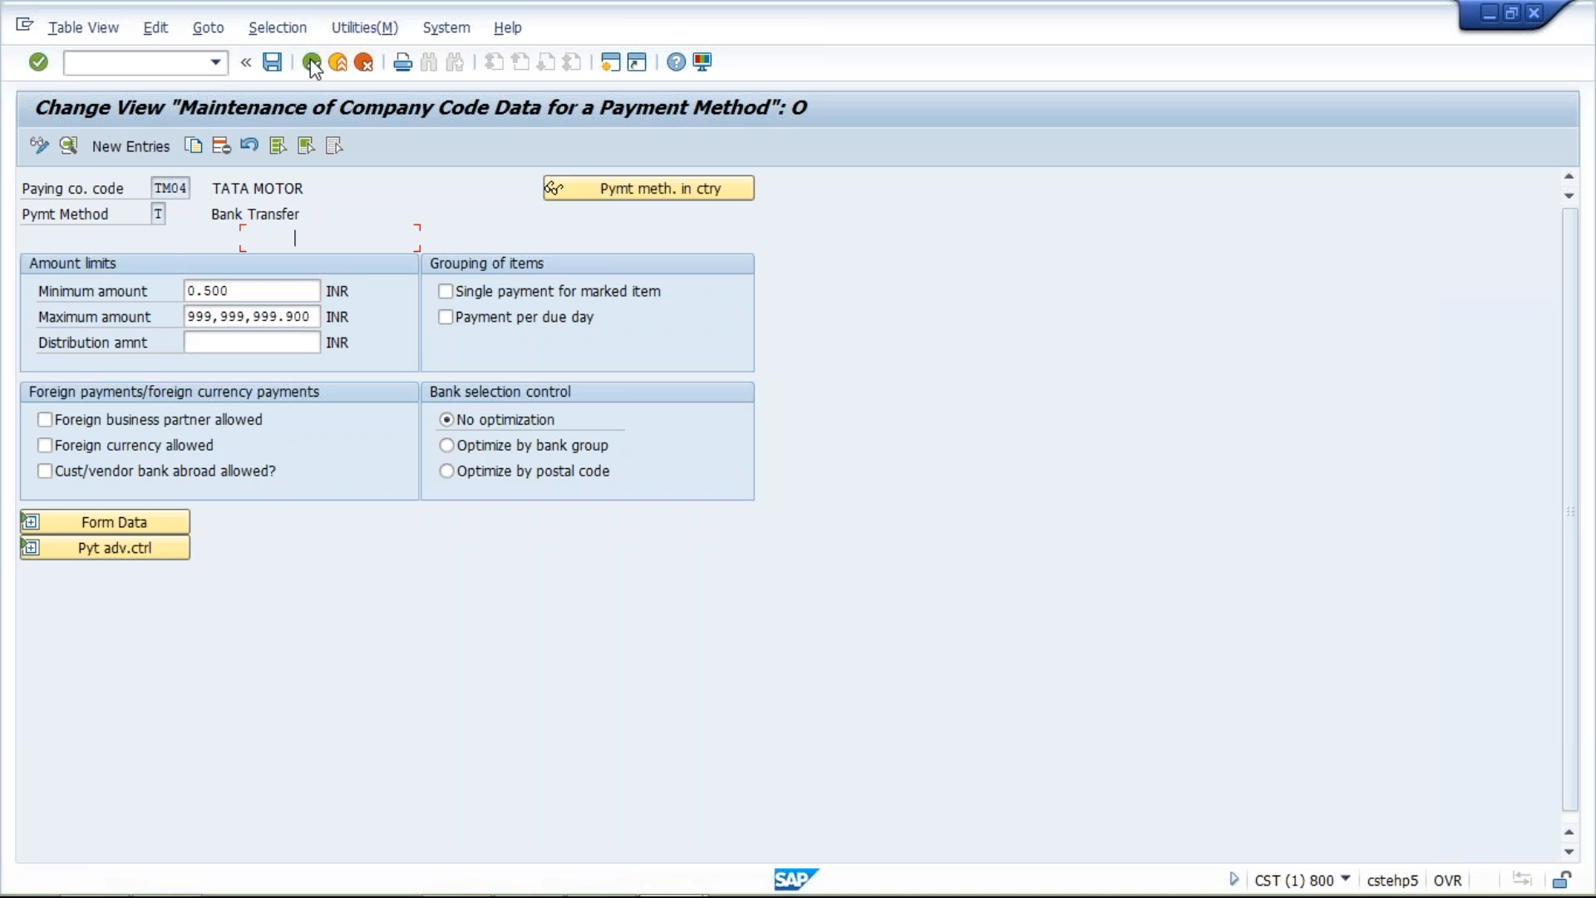
pyautogui.click(312, 64)
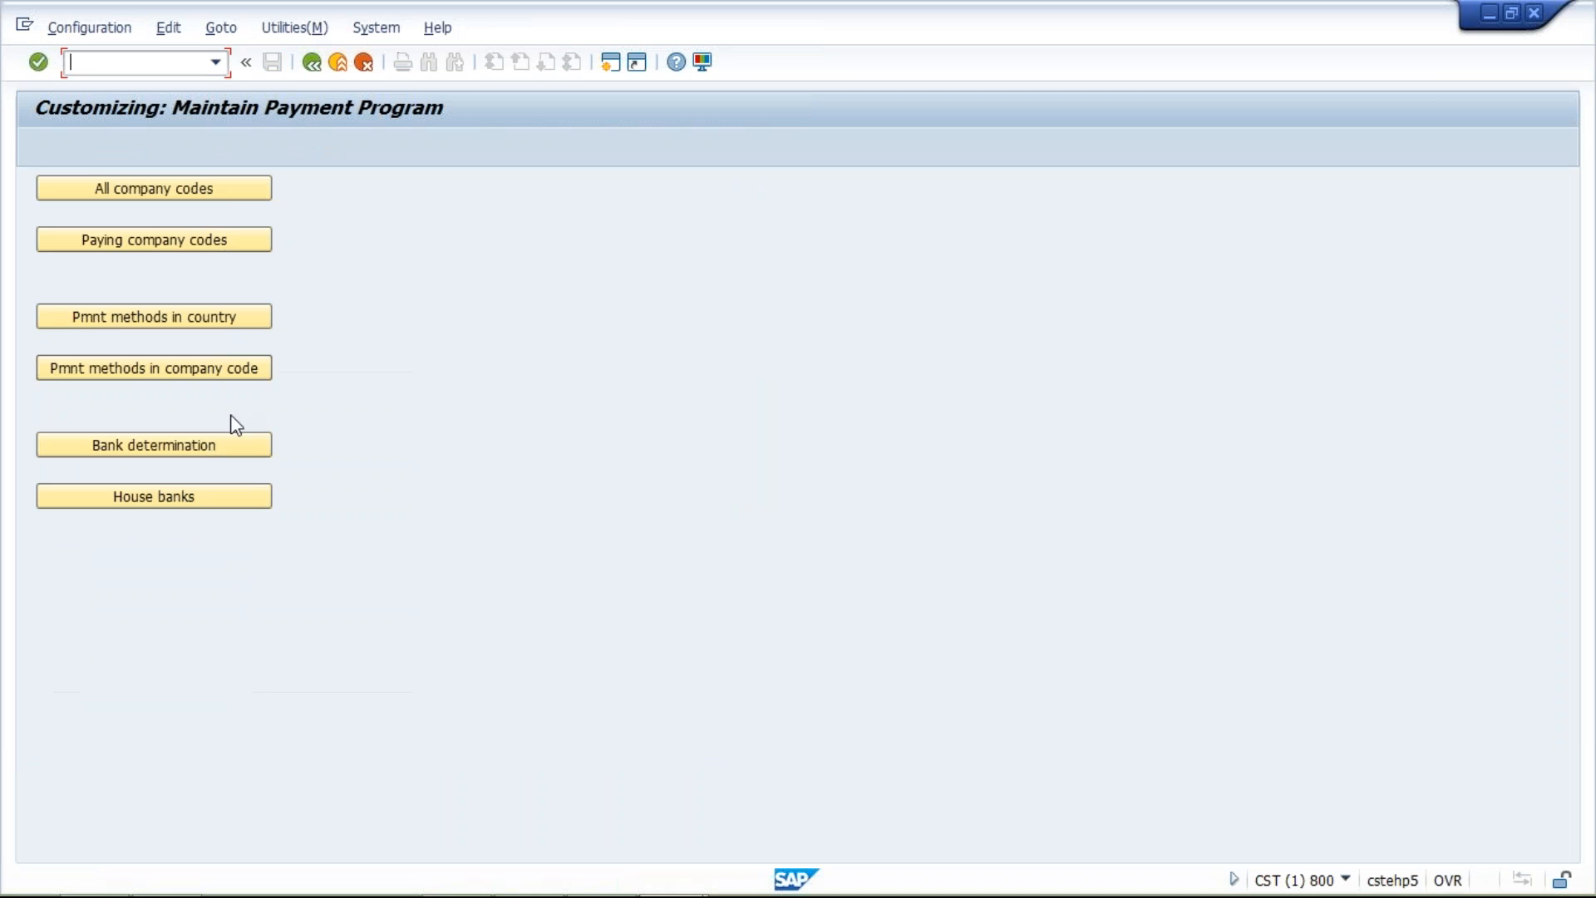
# Open the details of India's payment method T in the country payment methods and examine its required master record specifications
pyautogui.click(166, 316)
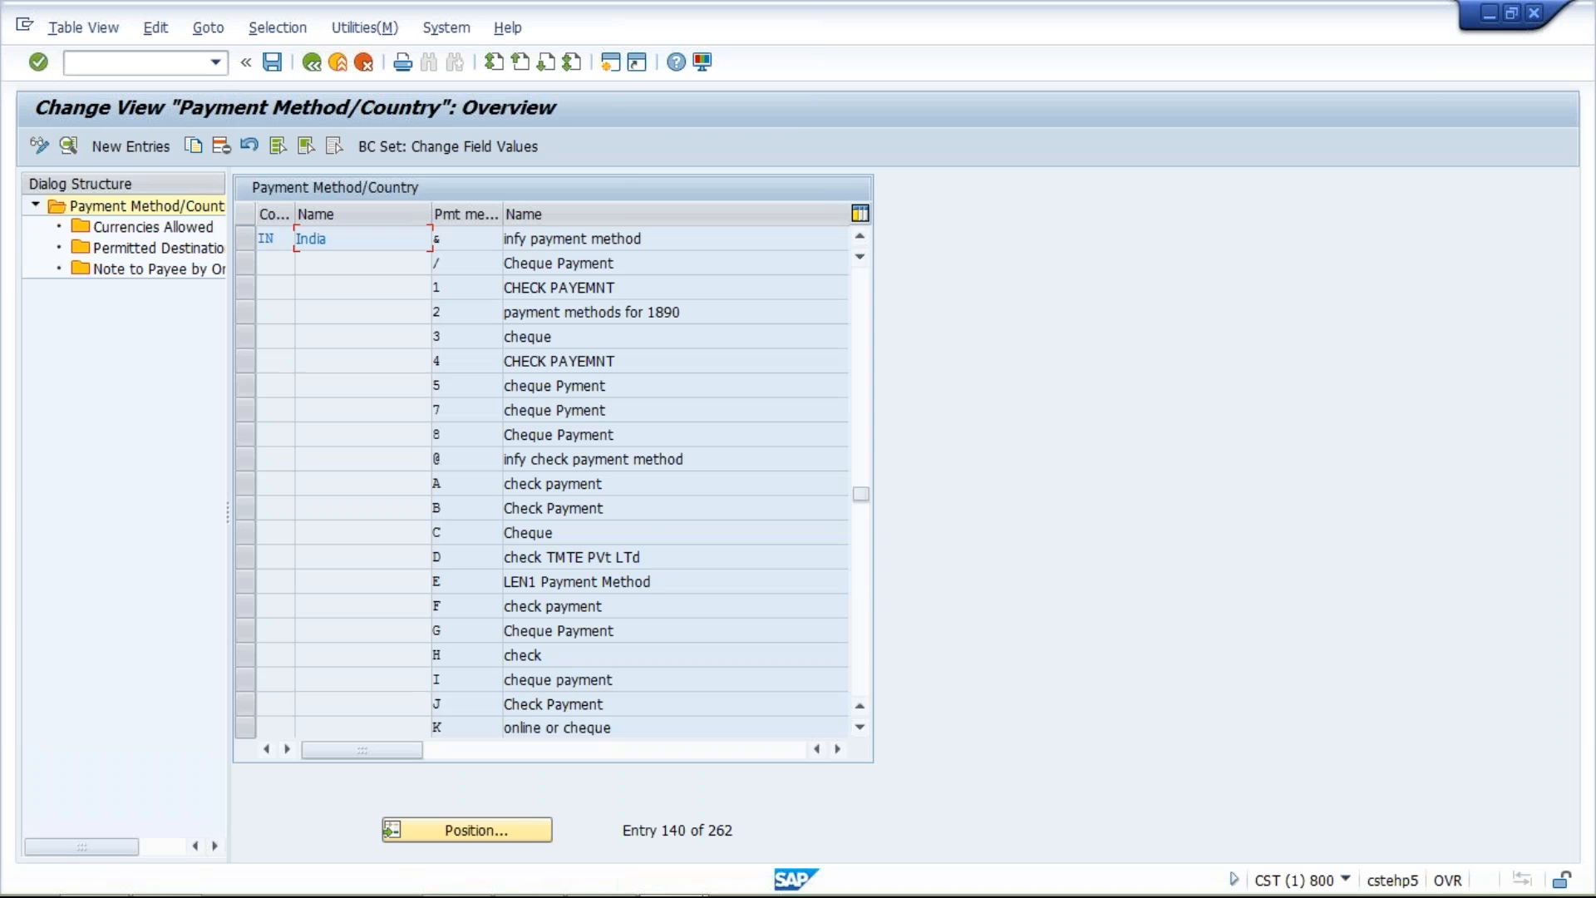
pyautogui.click(865, 640)
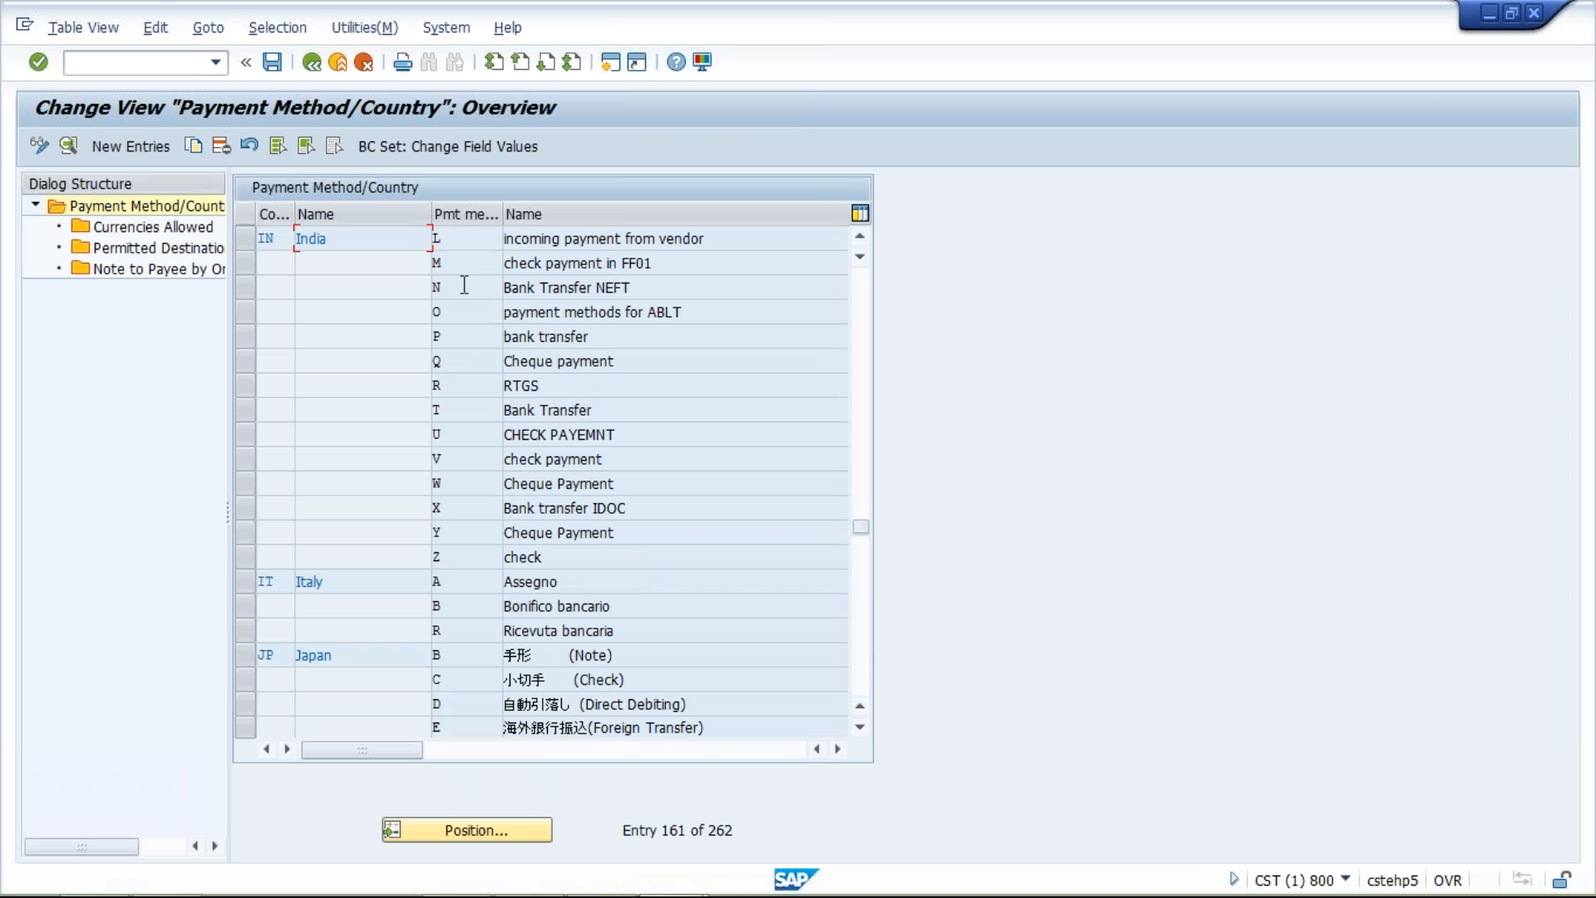
pyautogui.doubleClick(441, 287)
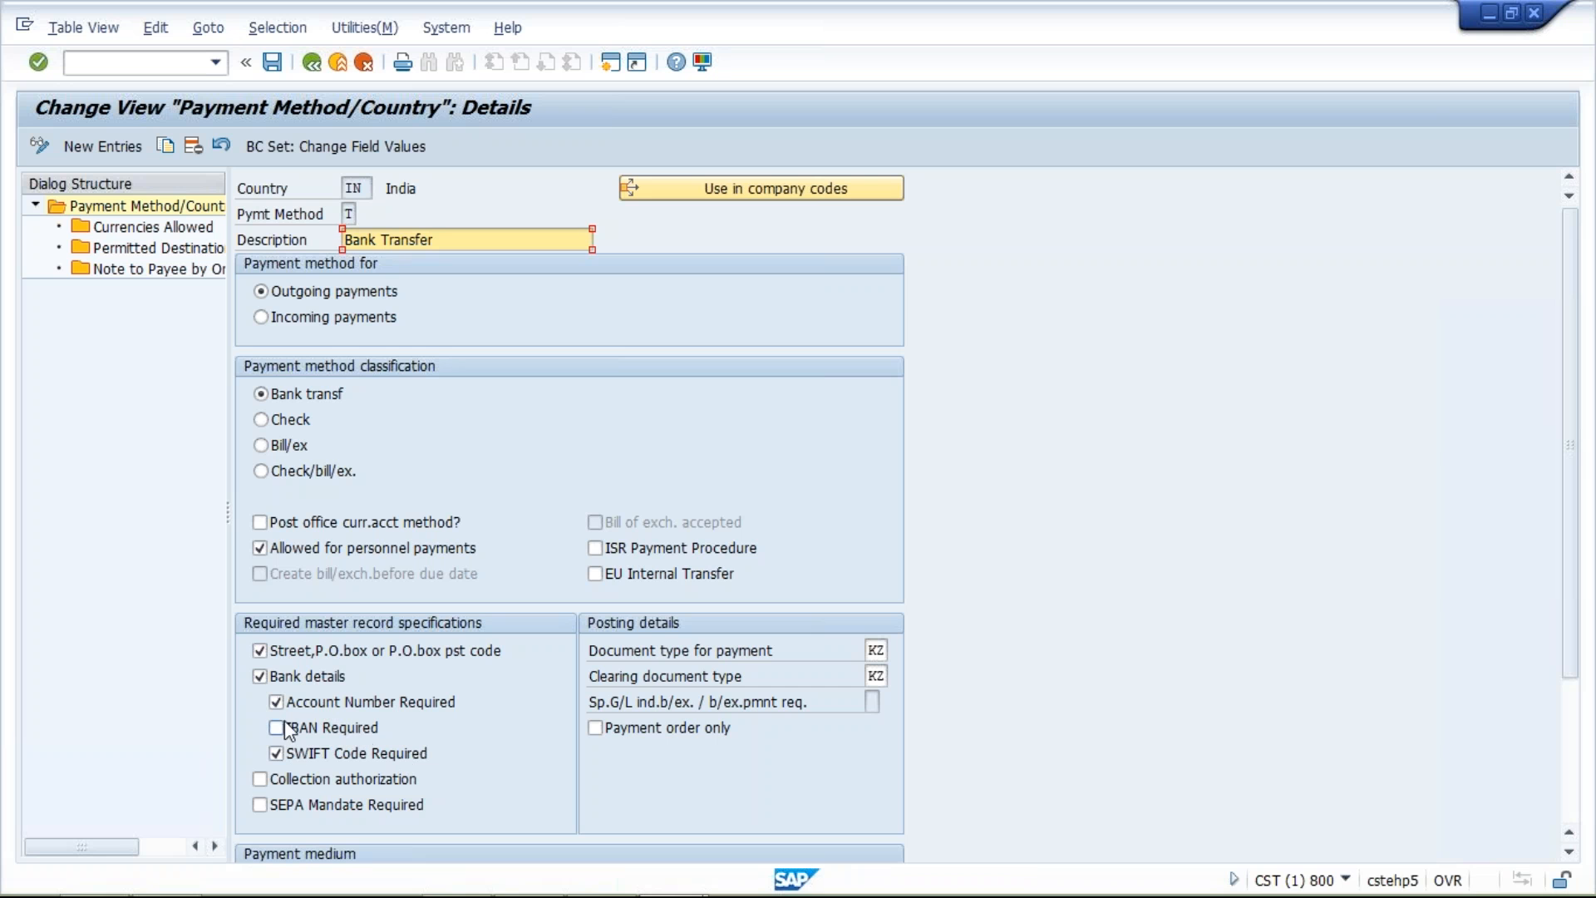
pyautogui.click(281, 653)
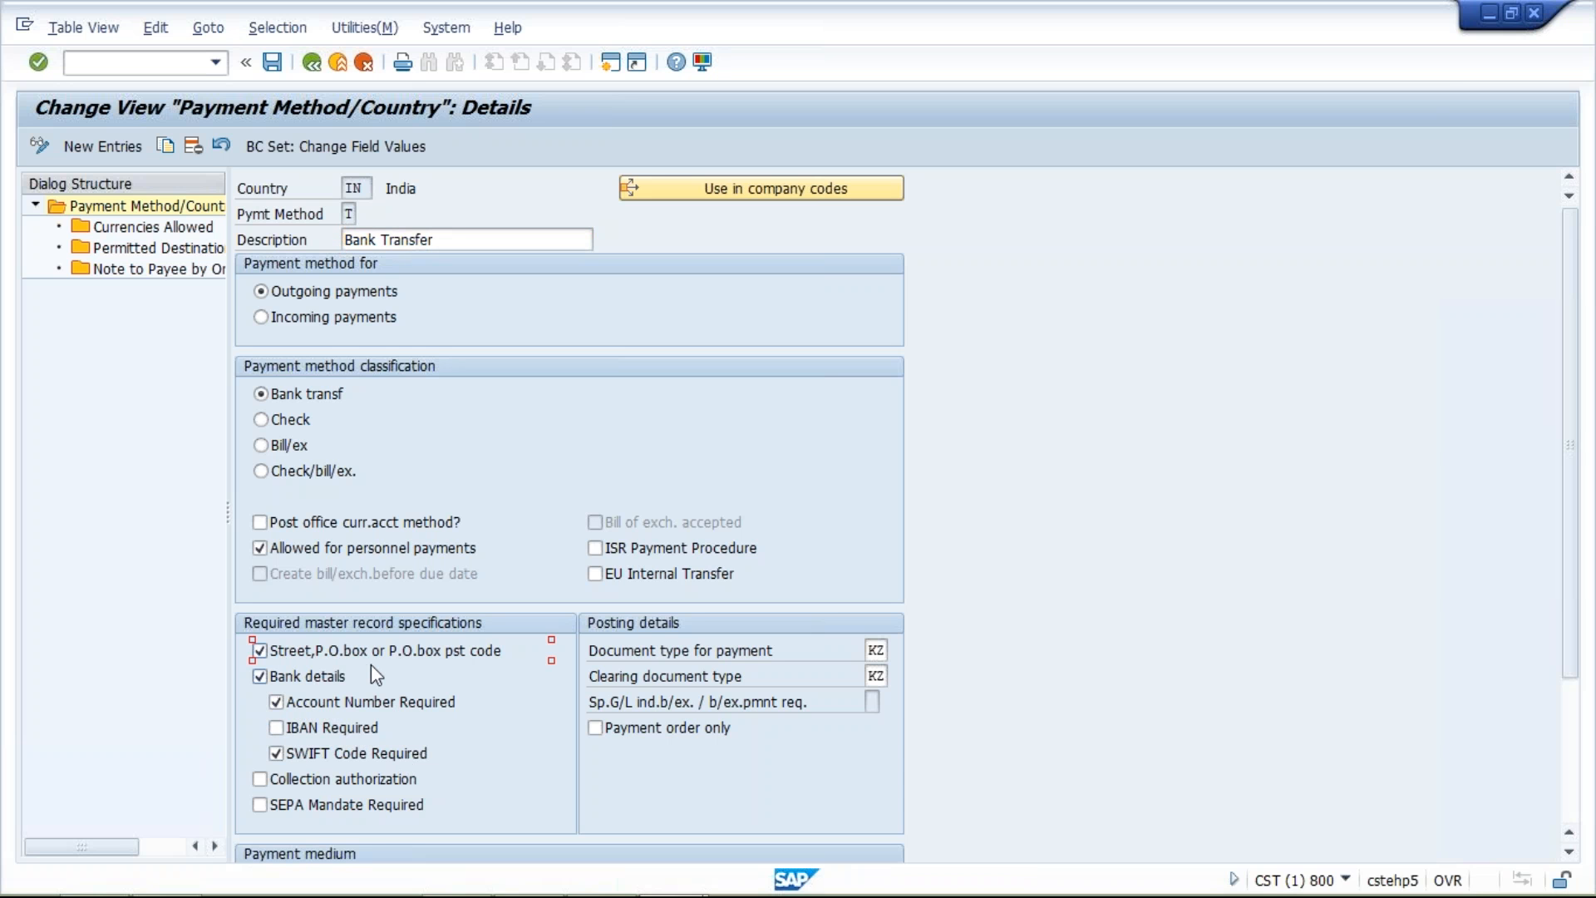